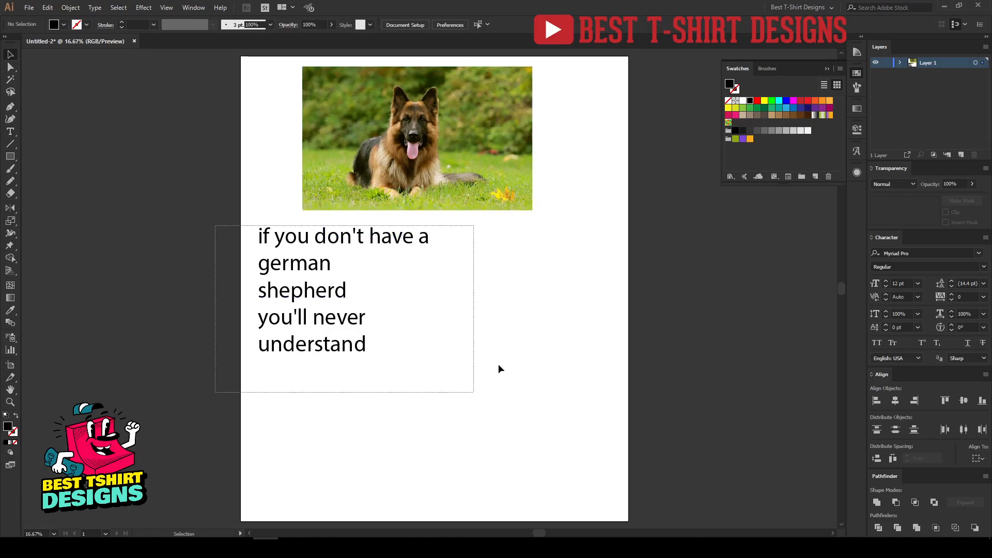
Step: Examine the German shepherd photo and the slogan text on the artboard
{"action": "left_click", "coordinate": [491, 339]}
{"action": "scroll", "coordinate": [491, 339], "scroll_direction": "up", "scroll_amount": 2}
{"action": "scroll", "coordinate": [400, 162], "scroll_direction": "up", "scroll_amount": 2}
{"action": "scroll", "coordinate": [401, 166], "scroll_direction": "up", "scroll_amount": 1}
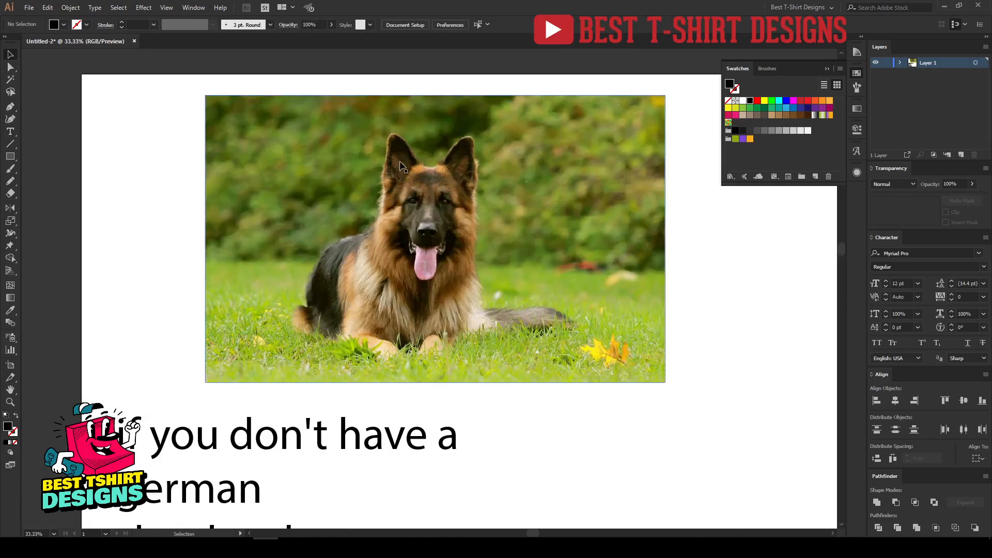
{"action": "scroll", "coordinate": [423, 223], "scroll_direction": "up", "scroll_amount": 1}
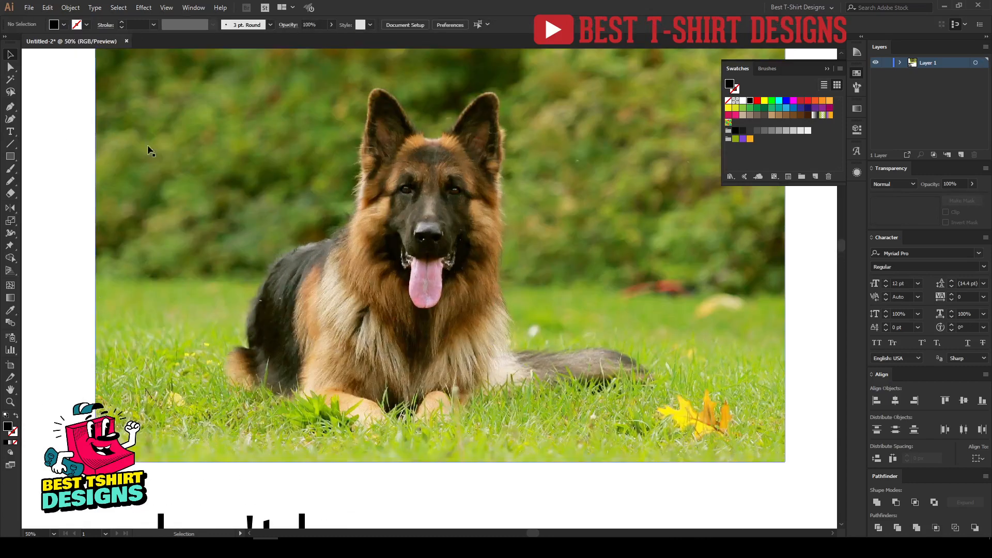
{"action": "scroll", "coordinate": [454, 330], "scroll_direction": "down", "scroll_amount": 4}
{"action": "scroll", "coordinate": [467, 329], "scroll_direction": "up", "scroll_amount": 3}
{"action": "scroll", "coordinate": [469, 333], "scroll_direction": "up", "scroll_amount": 1}
{"action": "scroll", "coordinate": [446, 293], "scroll_direction": "down", "scroll_amount": 4}
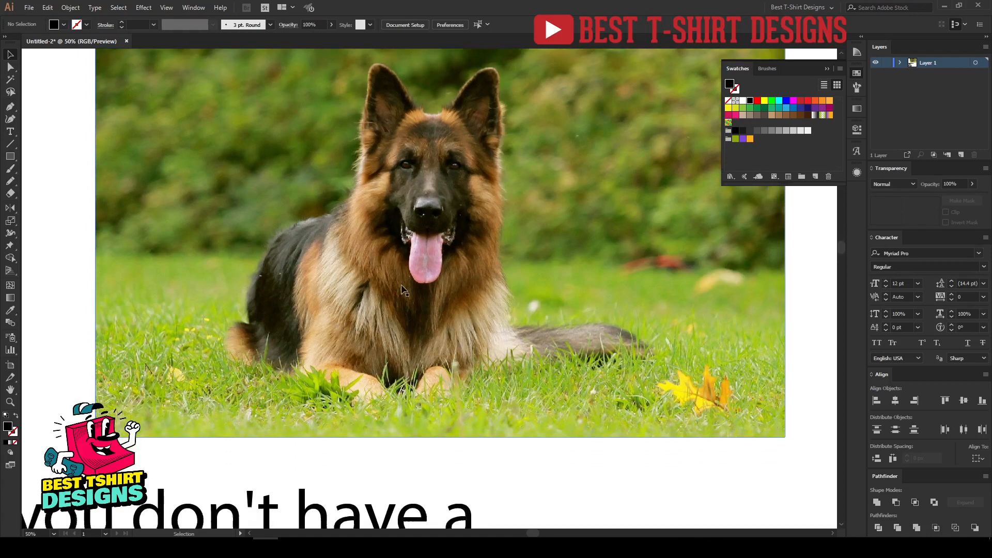
Step: Switch to the browser and look through the image results related to the German shepherd photo
{"action": "key", "text": "alt+Tab"}
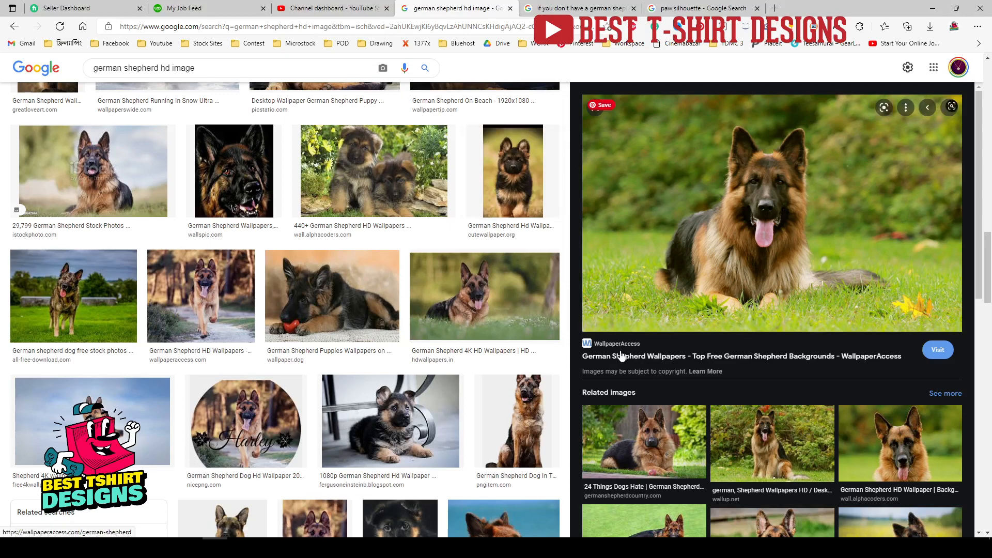
{"action": "scroll", "coordinate": [780, 392], "scroll_direction": "down", "scroll_amount": 12}
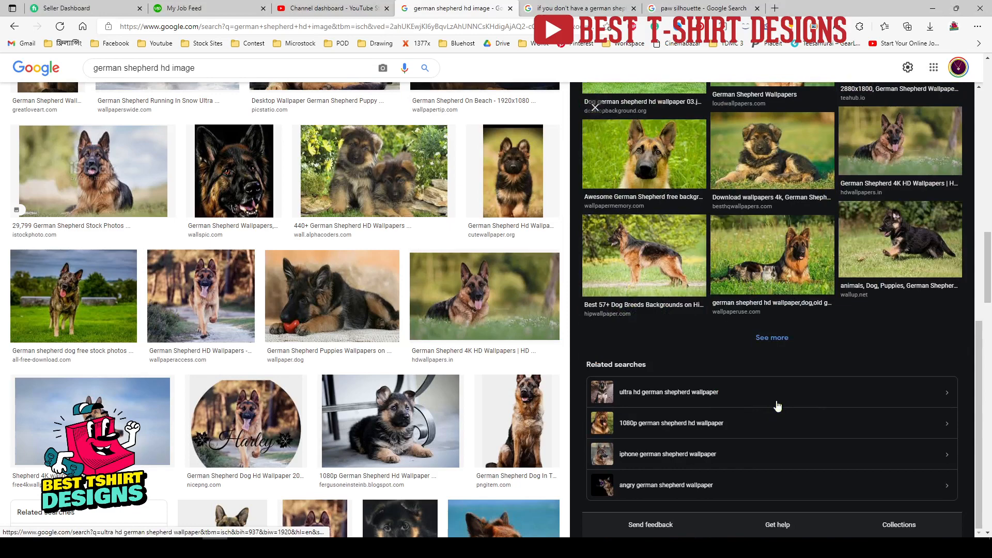
{"action": "scroll", "coordinate": [776, 401], "scroll_direction": "up", "scroll_amount": 12}
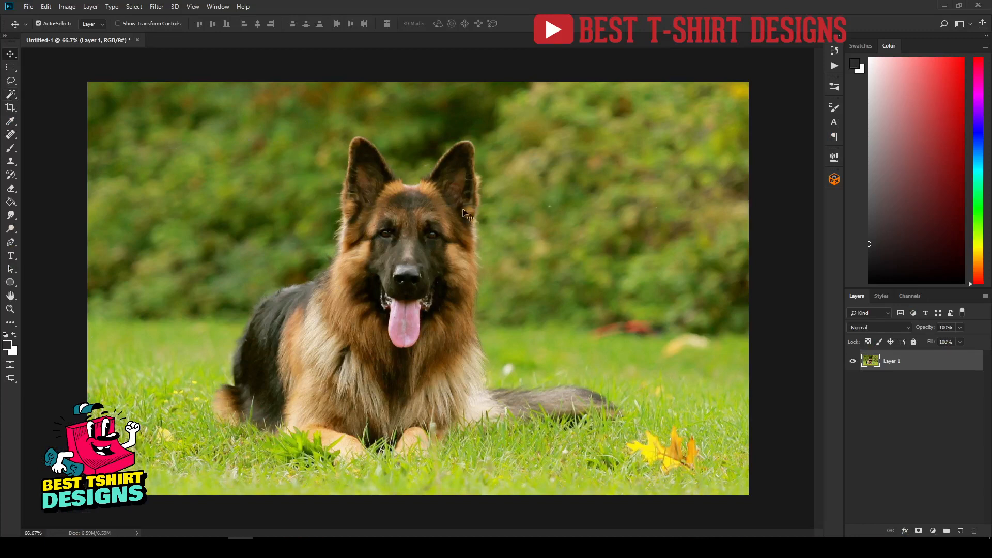
Step: Select the dog's head and chest using the Quick Selection tool with a size 70 brush, and mask out the background
{"action": "left_click", "coordinate": [10, 84]}
{"action": "left_click", "coordinate": [10, 95]}
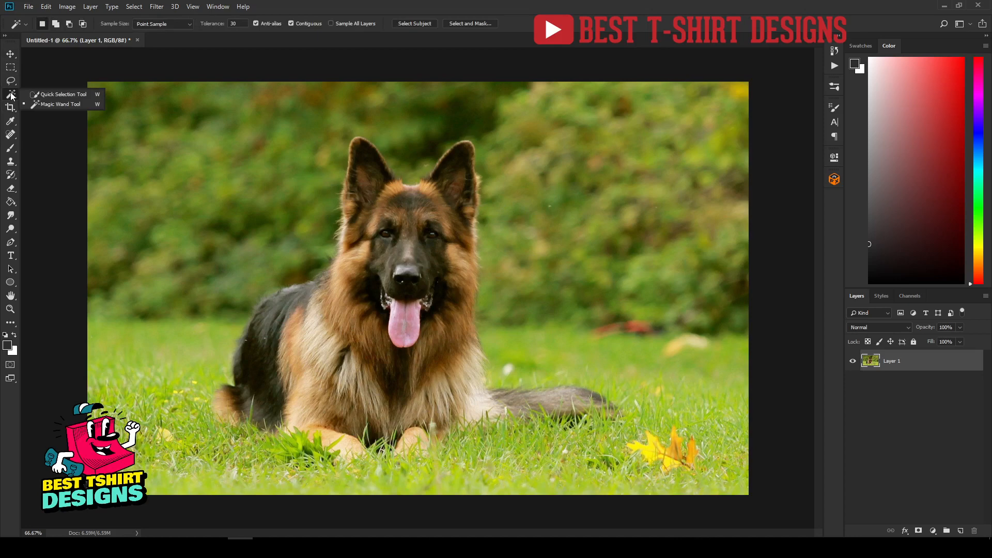
{"action": "left_click", "coordinate": [63, 94]}
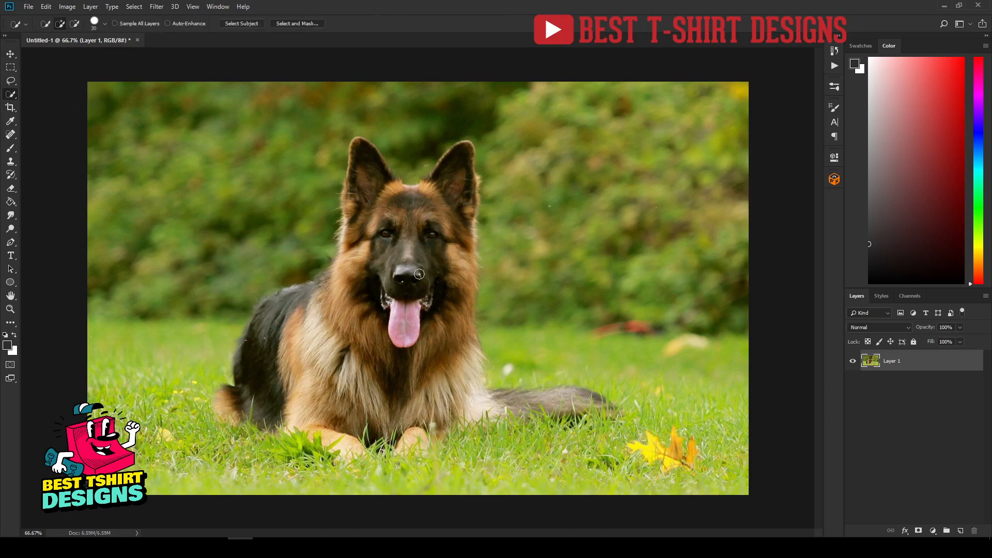
{"action": "key", "text": "bracketright"}
{"action": "key", "text": "bracketright"}
{"action": "key", "text": "bracketright"}
{"action": "key", "text": "bracketright"}
{"action": "mouse_move", "coordinate": [408, 279]}
{"action": "left_mouse_down"}
{"action": "mouse_move", "coordinate": [375, 186]}
{"action": "mouse_move", "coordinate": [403, 204]}
{"action": "mouse_move", "coordinate": [439, 186]}
{"action": "mouse_move", "coordinate": [452, 191]}
{"action": "mouse_move", "coordinate": [453, 268]}
{"action": "mouse_move", "coordinate": [439, 316]}
{"action": "mouse_move", "coordinate": [454, 294]}
{"action": "mouse_move", "coordinate": [434, 338]}
{"action": "mouse_move", "coordinate": [456, 323]}
{"action": "mouse_move", "coordinate": [416, 361]}
{"action": "mouse_move", "coordinate": [400, 399]}
{"action": "mouse_move", "coordinate": [370, 341]}
{"action": "left_mouse_up"}
{"action": "left_click", "coordinate": [917, 531]}
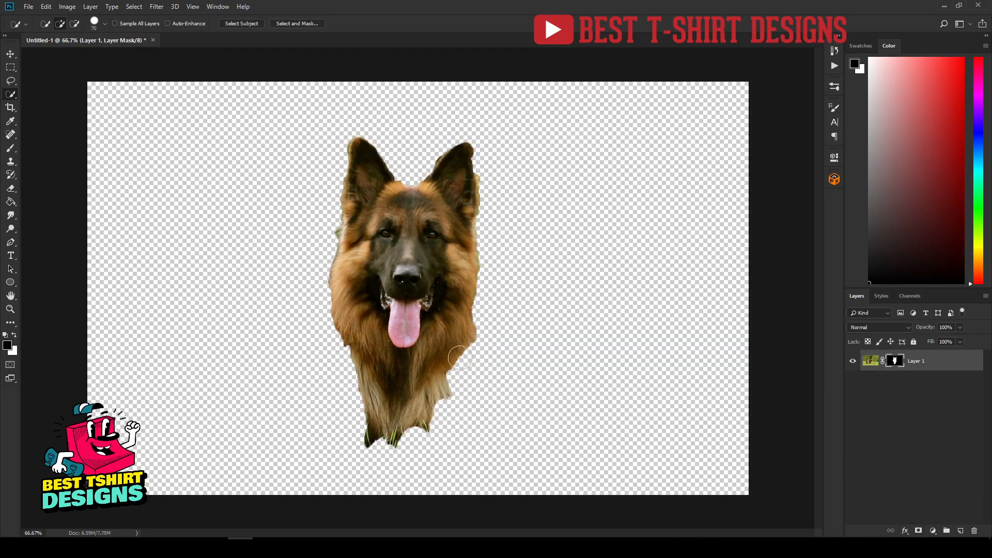
{"action": "scroll", "coordinate": [380, 150], "scroll_direction": "up", "scroll_amount": 3}
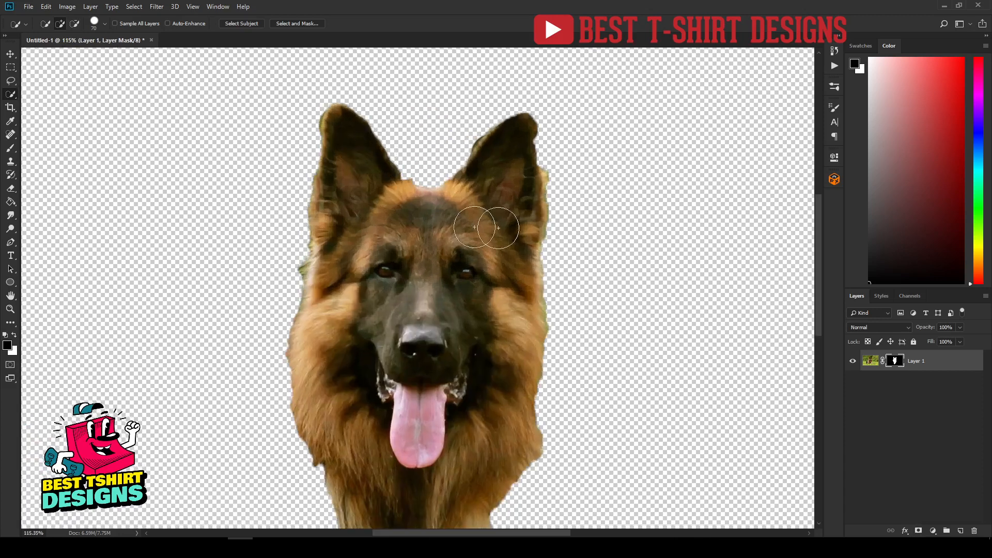
{"action": "right_click", "coordinate": [894, 359]}
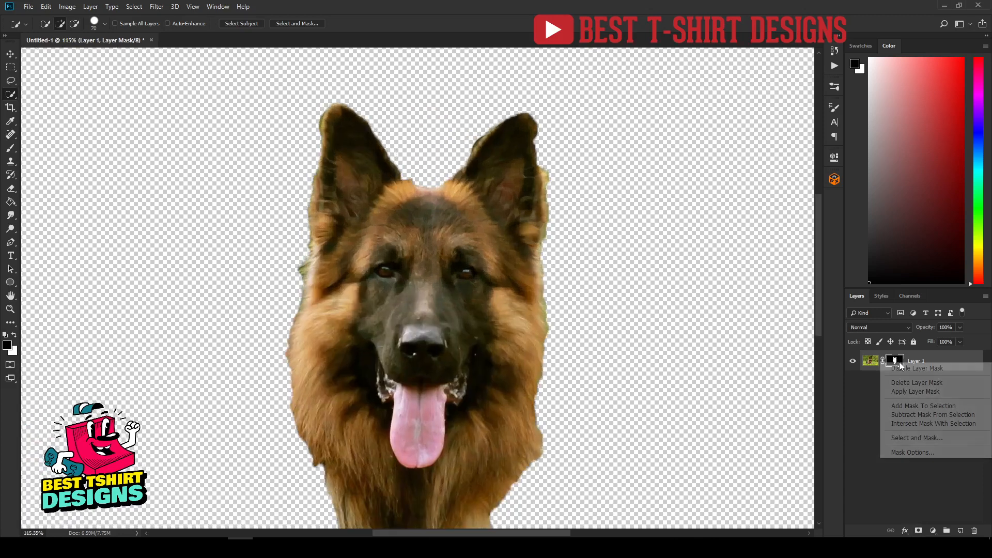
{"action": "left_click", "coordinate": [912, 438]}
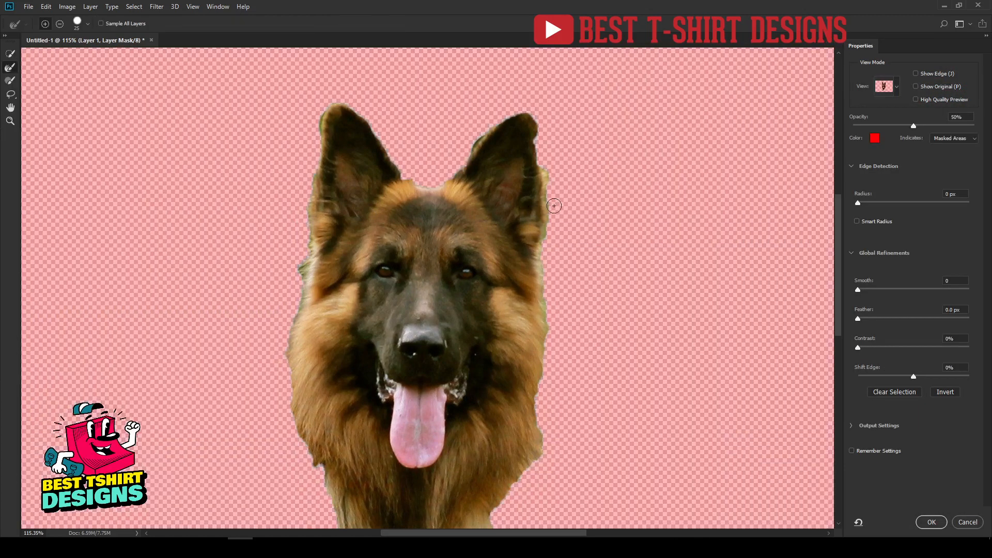
{"action": "key", "text": "bracketleft"}
{"action": "left_click_drag", "start_coordinate": [538, 165], "coordinate": [539, 131]}
{"action": "left_click", "coordinate": [966, 523]}
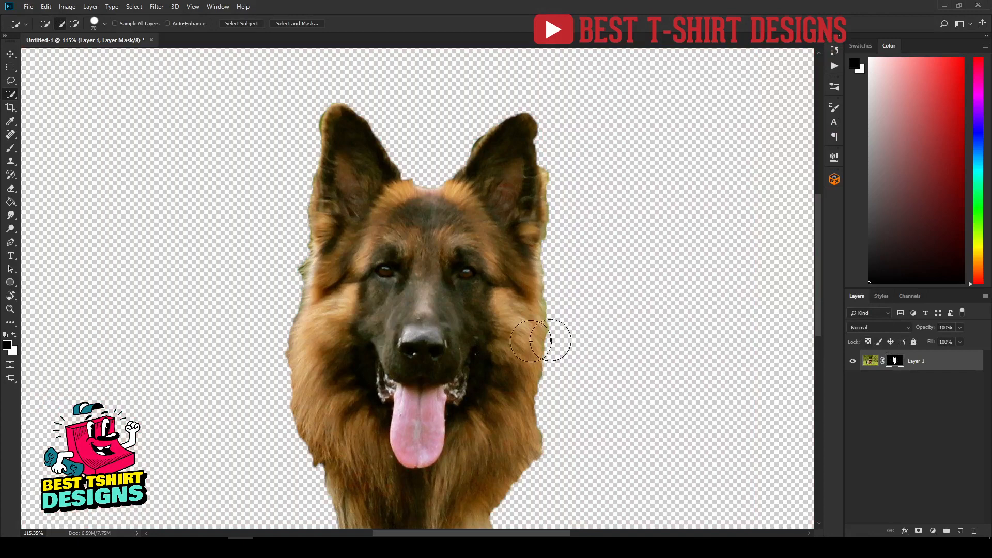
Step: Clean the cutout's right edge from the ear down to the neck by painting on the layer mask with a size 40 brush
{"action": "key", "text": "b"}
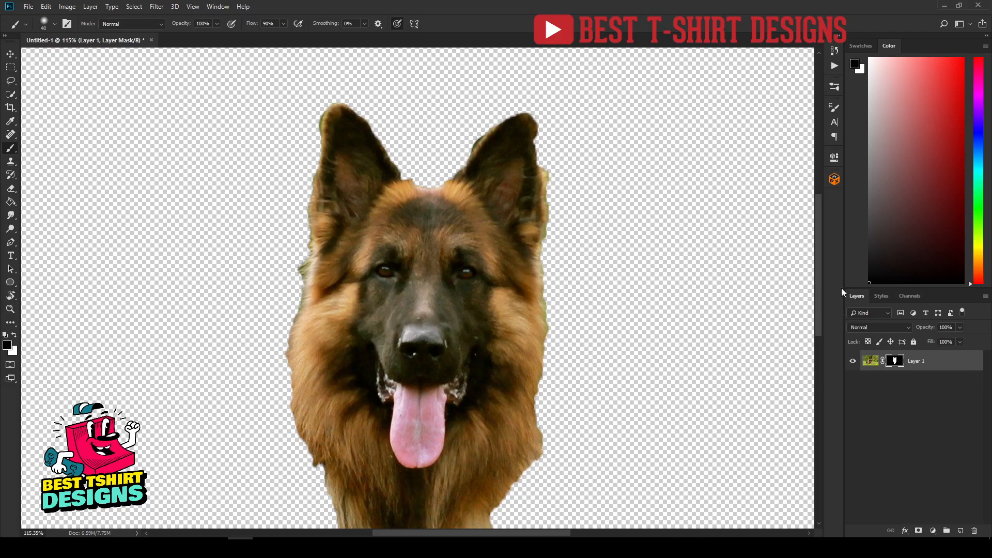
{"action": "key", "text": "x"}
{"action": "mouse_move", "coordinate": [531, 151]}
{"action": "left_mouse_down"}
{"action": "mouse_move", "coordinate": [533, 176]}
{"action": "mouse_move", "coordinate": [528, 139]}
{"action": "mouse_move", "coordinate": [544, 293]}
{"action": "left_mouse_up"}
{"action": "key", "text": "x"}
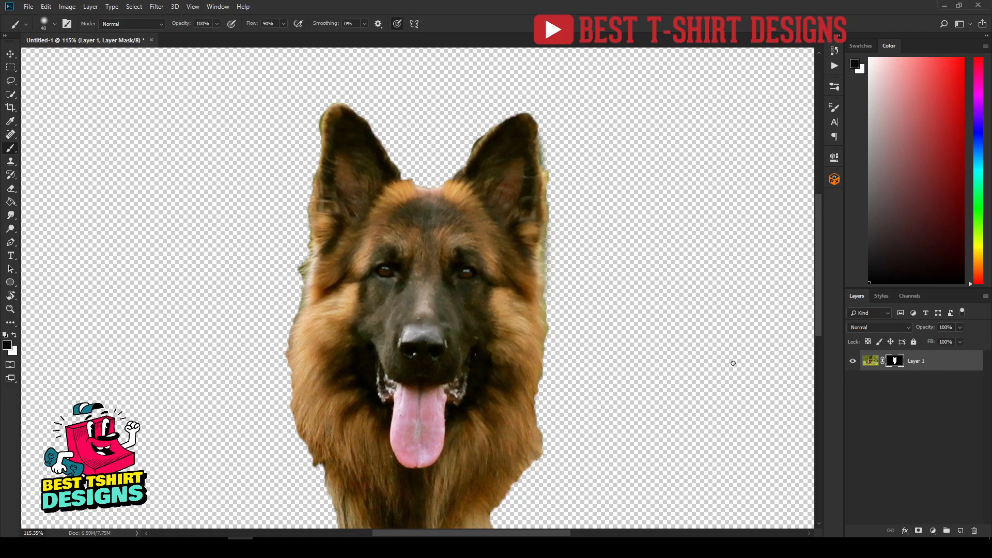
{"action": "mouse_move", "coordinate": [559, 198]}
{"action": "left_mouse_down"}
{"action": "mouse_move", "coordinate": [553, 155]}
{"action": "mouse_move", "coordinate": [563, 236]}
{"action": "mouse_move", "coordinate": [558, 222]}
{"action": "mouse_move", "coordinate": [551, 420]}
{"action": "mouse_move", "coordinate": [552, 382]}
{"action": "mouse_move", "coordinate": [527, 488]}
{"action": "left_mouse_up"}
Step: Paint black on the mask along both sides of the chest fur to taper it to a point below the chin
{"action": "scroll", "coordinate": [551, 310], "scroll_direction": "down", "scroll_amount": 5}
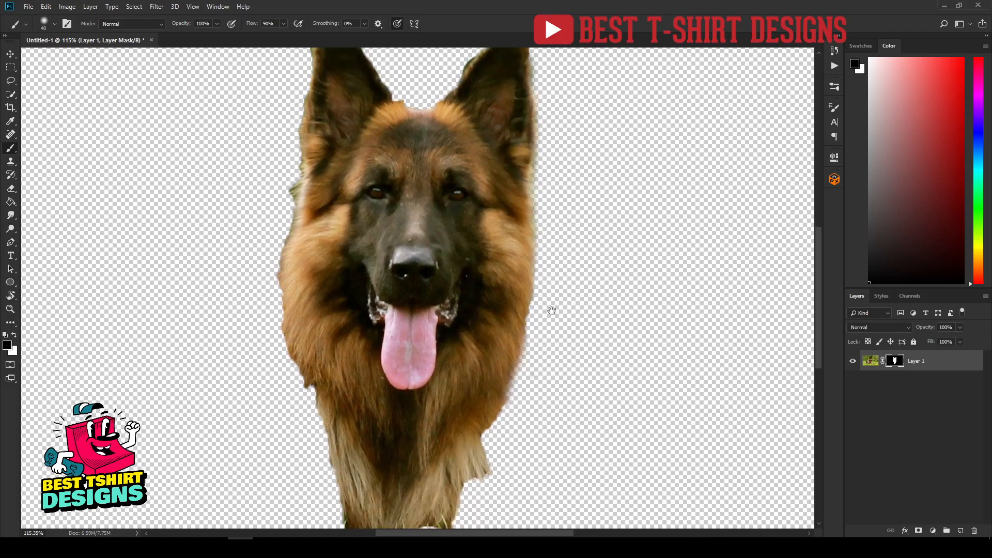
{"action": "mouse_move", "coordinate": [500, 376]}
{"action": "left_mouse_down"}
{"action": "mouse_move", "coordinate": [509, 326]}
{"action": "mouse_move", "coordinate": [457, 427]}
{"action": "mouse_move", "coordinate": [496, 358]}
{"action": "mouse_move", "coordinate": [419, 456]}
{"action": "mouse_move", "coordinate": [458, 398]}
{"action": "mouse_move", "coordinate": [414, 442]}
{"action": "mouse_move", "coordinate": [398, 486]}
{"action": "mouse_move", "coordinate": [485, 371]}
{"action": "mouse_move", "coordinate": [409, 471]}
{"action": "mouse_move", "coordinate": [490, 388]}
{"action": "mouse_move", "coordinate": [444, 480]}
{"action": "left_mouse_up"}
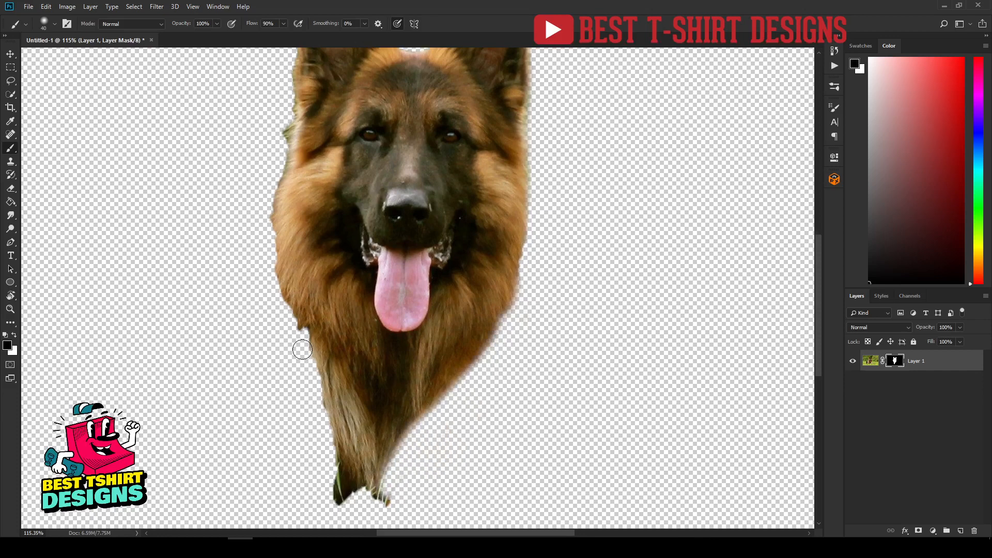
{"action": "mouse_move", "coordinate": [324, 360]}
{"action": "left_mouse_down"}
{"action": "mouse_move", "coordinate": [395, 487]}
{"action": "mouse_move", "coordinate": [308, 352]}
{"action": "mouse_move", "coordinate": [369, 481]}
{"action": "mouse_move", "coordinate": [338, 458]}
{"action": "mouse_move", "coordinate": [373, 502]}
{"action": "mouse_move", "coordinate": [398, 502]}
{"action": "mouse_move", "coordinate": [342, 503]}
{"action": "mouse_move", "coordinate": [329, 482]}
{"action": "left_mouse_up"}
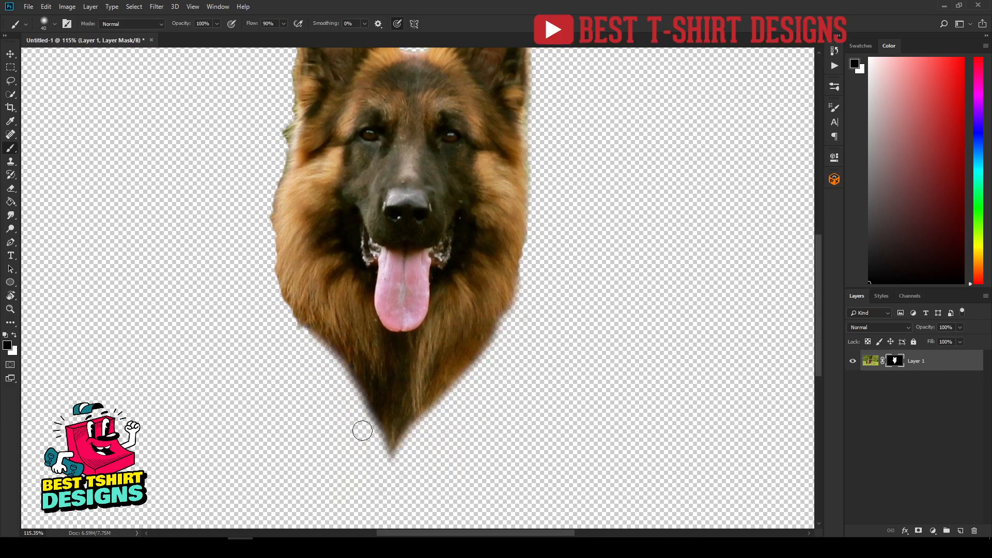
Step: Mask out the leftover background fringe along the dog's left cheek, around its left ear and along the inner ear edges
{"action": "mouse_move", "coordinate": [305, 348]}
{"action": "left_mouse_down"}
{"action": "mouse_move", "coordinate": [290, 328]}
{"action": "mouse_move", "coordinate": [268, 222]}
{"action": "mouse_move", "coordinate": [274, 173]}
{"action": "mouse_move", "coordinate": [261, 259]}
{"action": "left_mouse_up"}
{"action": "left_click_drag", "start_coordinate": [264, 208], "coordinate": [272, 305]}
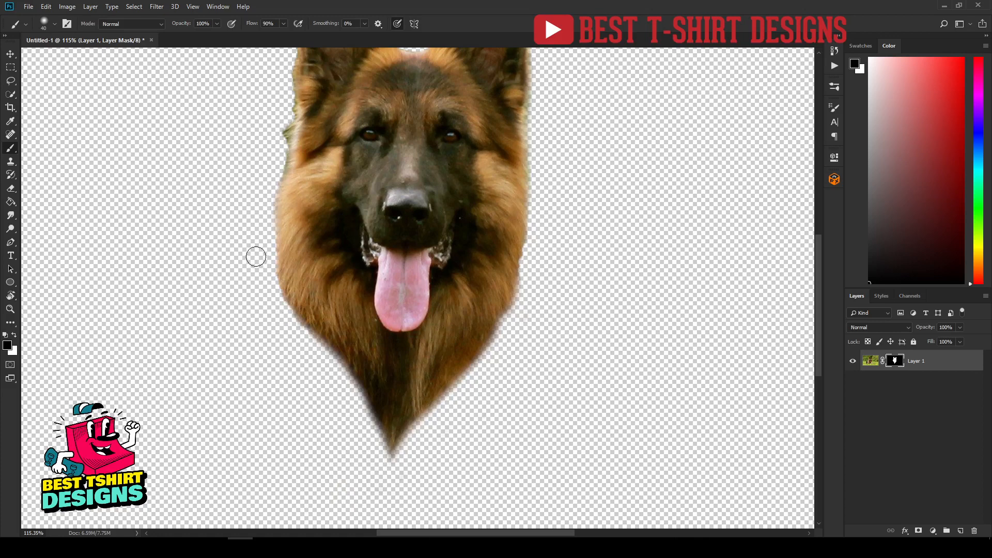
{"action": "left_click_drag", "start_coordinate": [231, 237], "coordinate": [316, 408]}
{"action": "mouse_move", "coordinate": [383, 229]}
{"action": "left_mouse_down"}
{"action": "mouse_move", "coordinate": [381, 196]}
{"action": "mouse_move", "coordinate": [370, 294]}
{"action": "mouse_move", "coordinate": [372, 250]}
{"action": "left_mouse_up"}
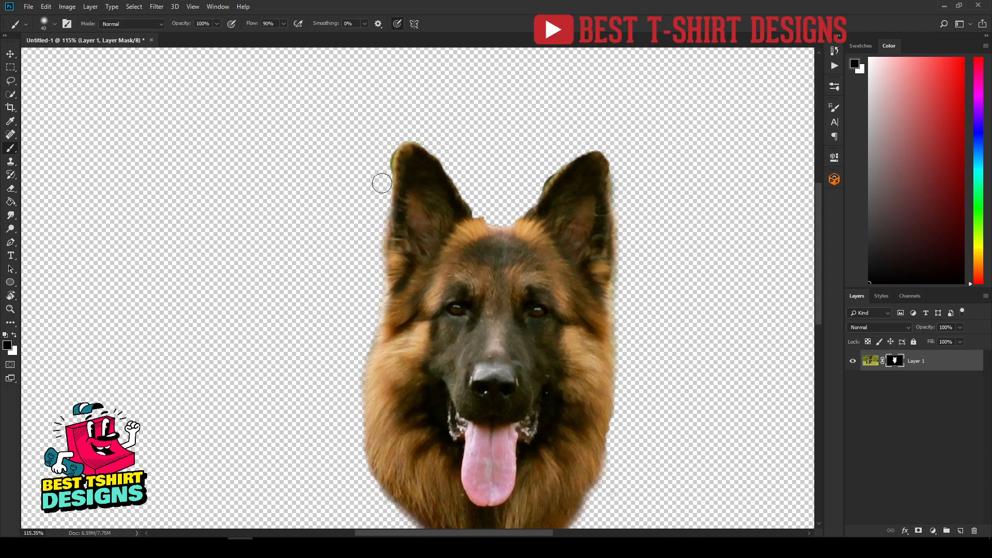
{"action": "left_click_drag", "start_coordinate": [380, 181], "coordinate": [392, 143]}
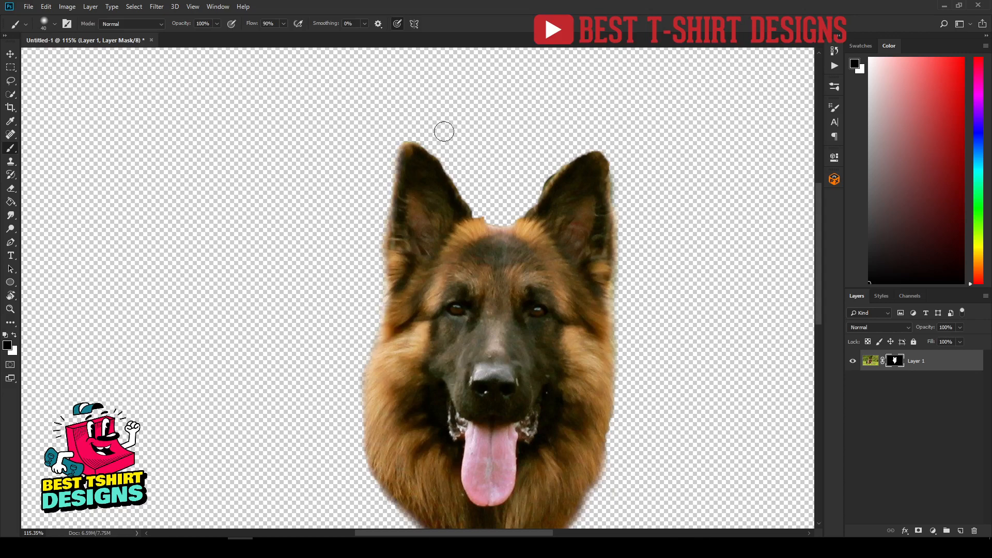
{"action": "left_click_drag", "start_coordinate": [416, 134], "coordinate": [470, 184]}
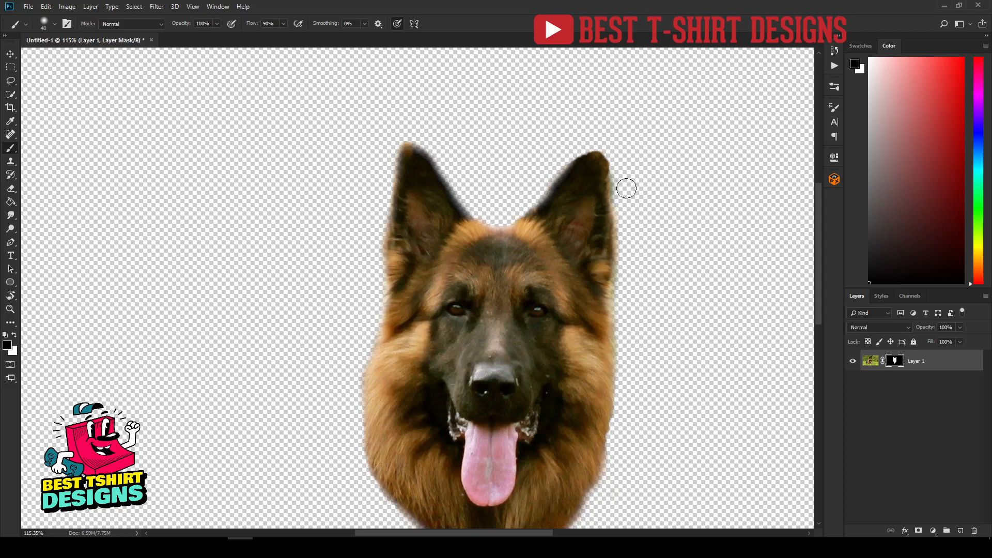
Step: Rotate the dog head slightly counterclockwise so it stands upright, and apply its layer mask
{"action": "scroll", "coordinate": [303, 159], "scroll_direction": "down", "scroll_amount": 1, "text": "alt"}
{"action": "scroll", "coordinate": [294, 157], "scroll_direction": "down", "scroll_amount": 3, "text": "alt"}
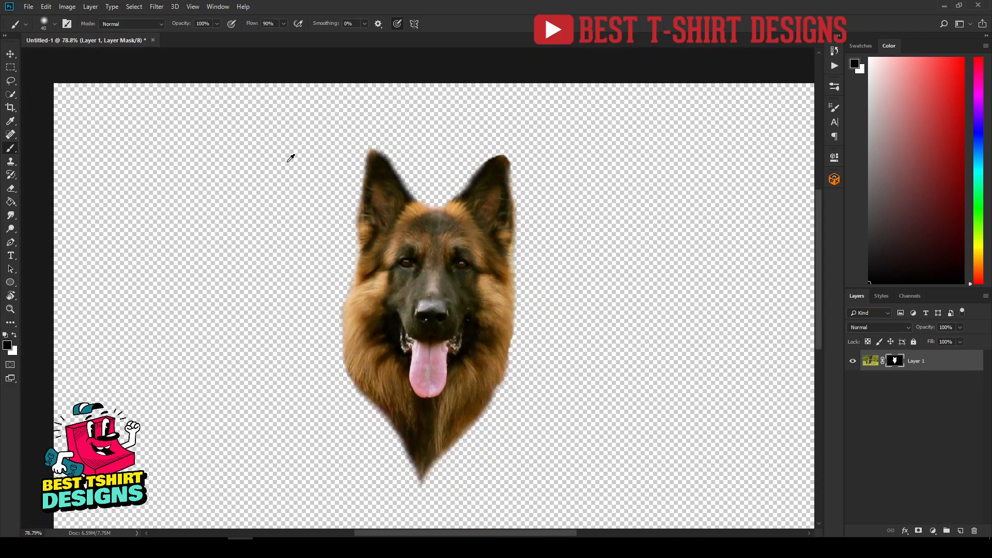
{"action": "key", "text": "v"}
{"action": "key", "text": "ctrl+t"}
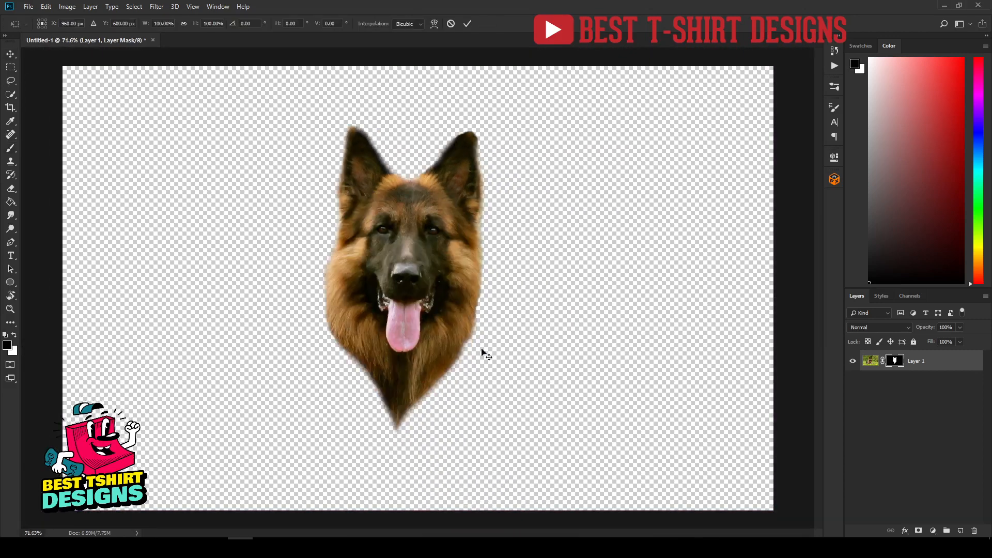
{"action": "left_click_drag", "start_coordinate": [781, 515], "coordinate": [794, 497]}
{"action": "key", "text": "Return"}
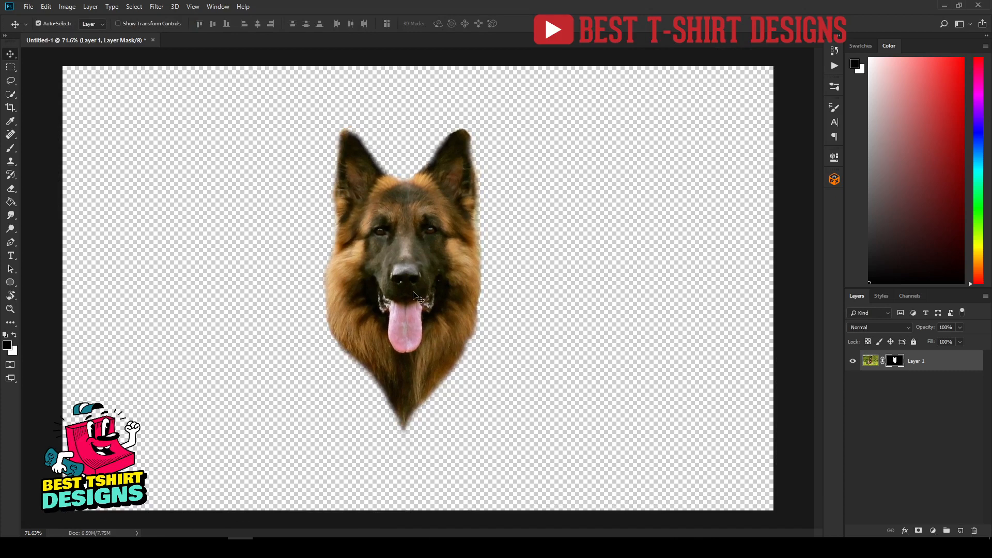
{"action": "right_click", "coordinate": [893, 363]}
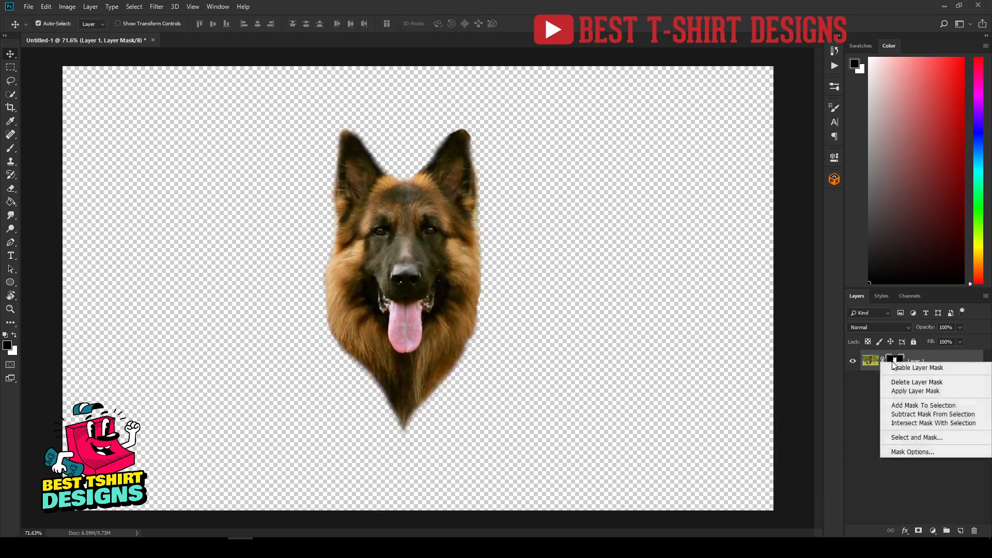
{"action": "left_click", "coordinate": [905, 391]}
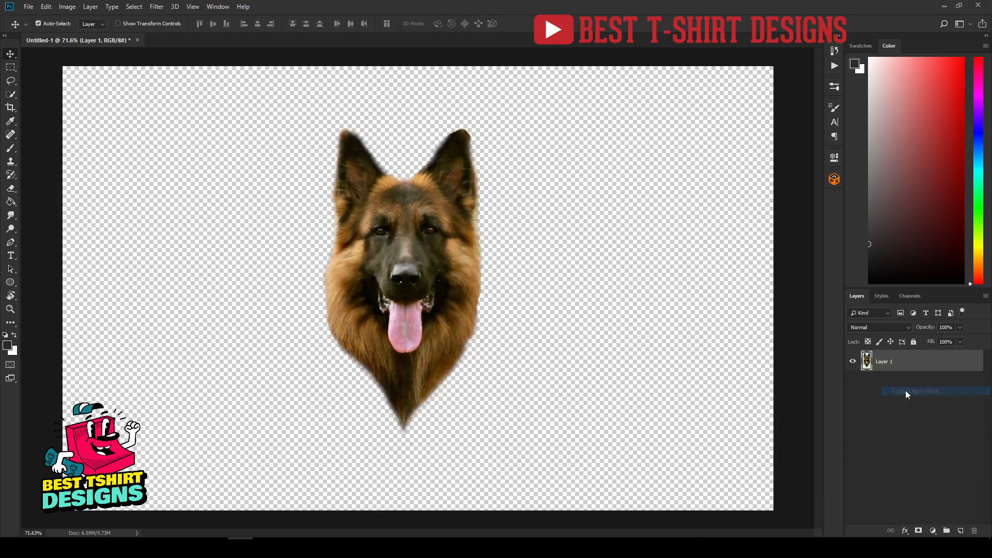
Step: Transfer the dog head cutout into the Illustrator document and place it on the empty canvas to the left of the artboard
{"action": "left_click_drag", "start_coordinate": [414, 259], "coordinate": [283, 535]}
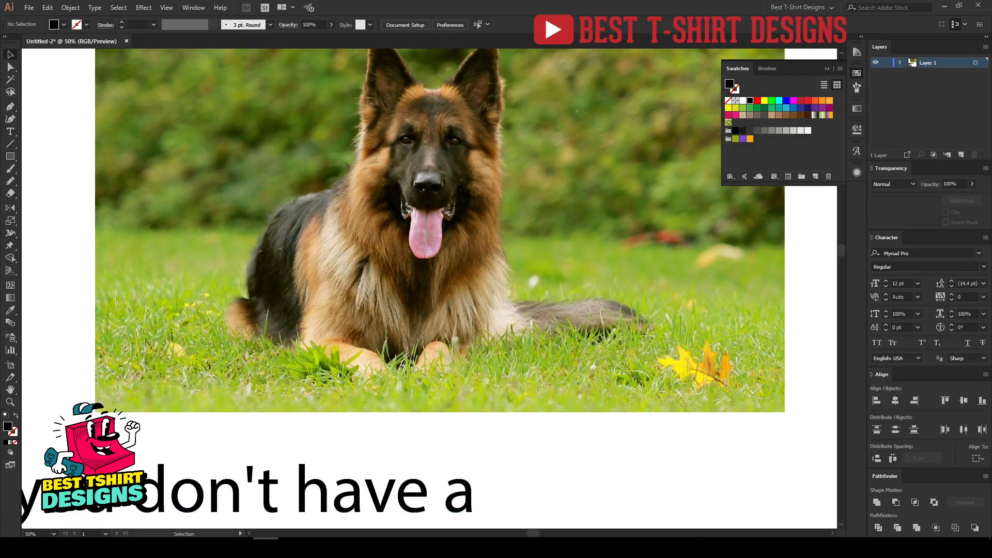
{"action": "key", "text": "ctrl+v"}
{"action": "key", "text": "ctrl+minus"}
{"action": "key", "text": "ctrl+minus"}
{"action": "key", "text": "ctrl+minus"}
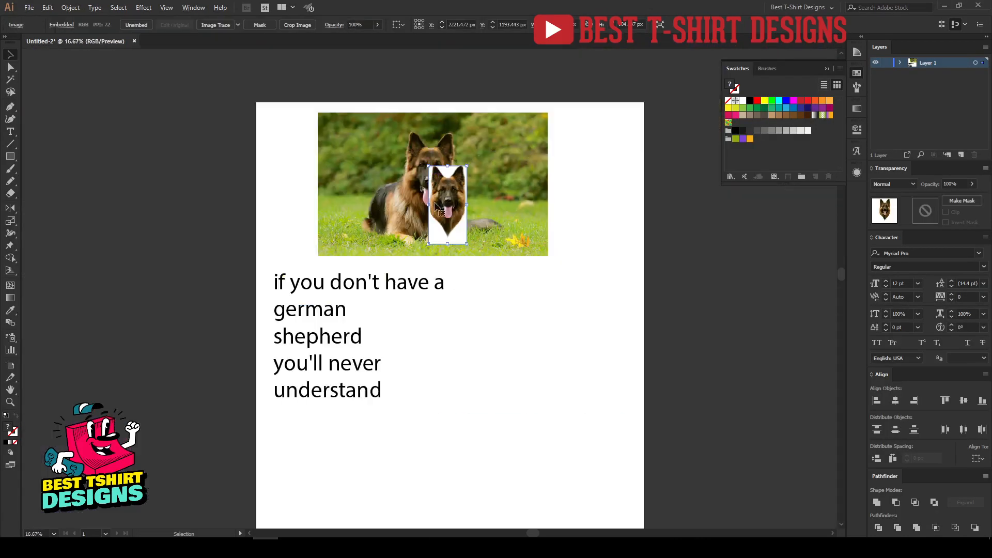
{"action": "left_click_drag", "start_coordinate": [436, 207], "coordinate": [133, 241]}
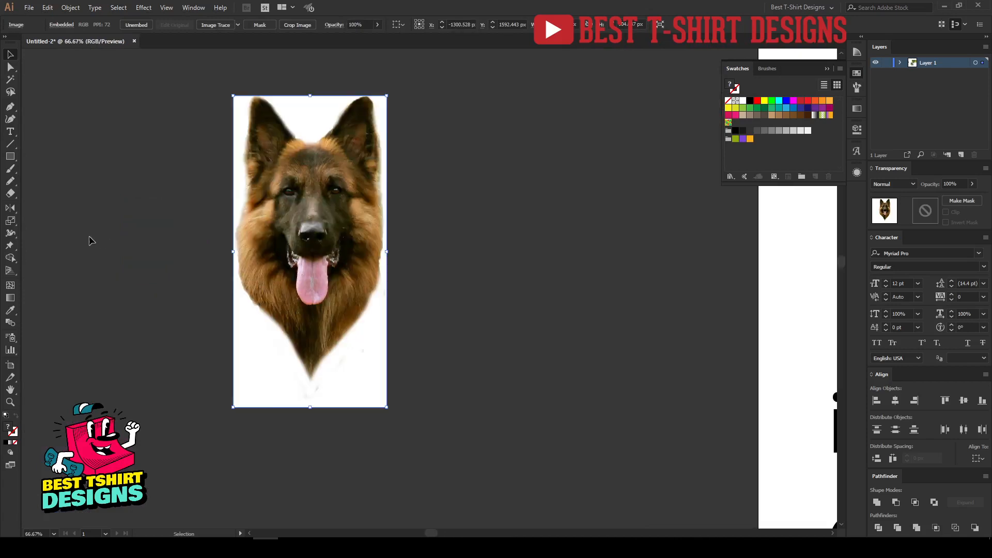
Step: Apply an Image Trace to the dog head cutout with the High Fidelity Photo preset
{"action": "key", "text": "ctrl+plus"}
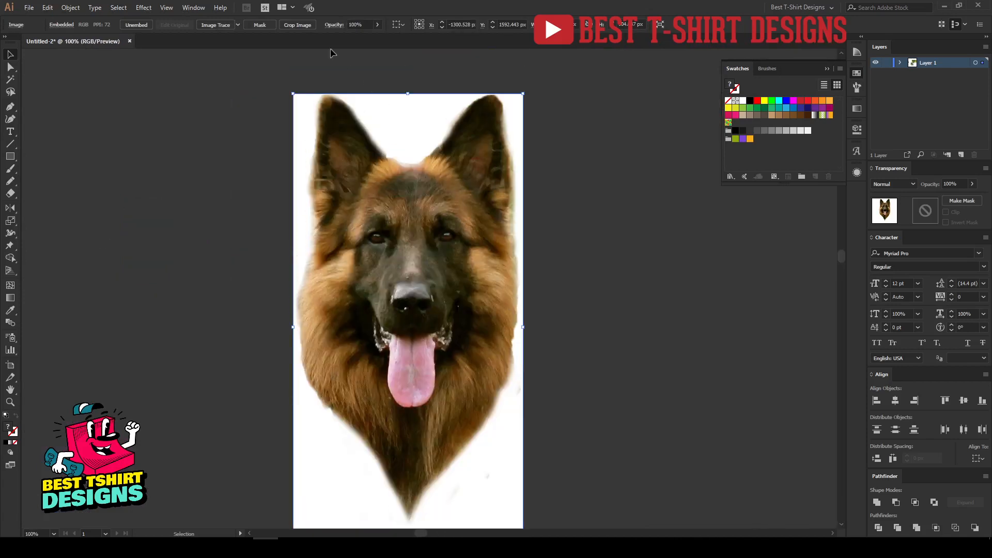
{"action": "left_click", "coordinate": [238, 25]}
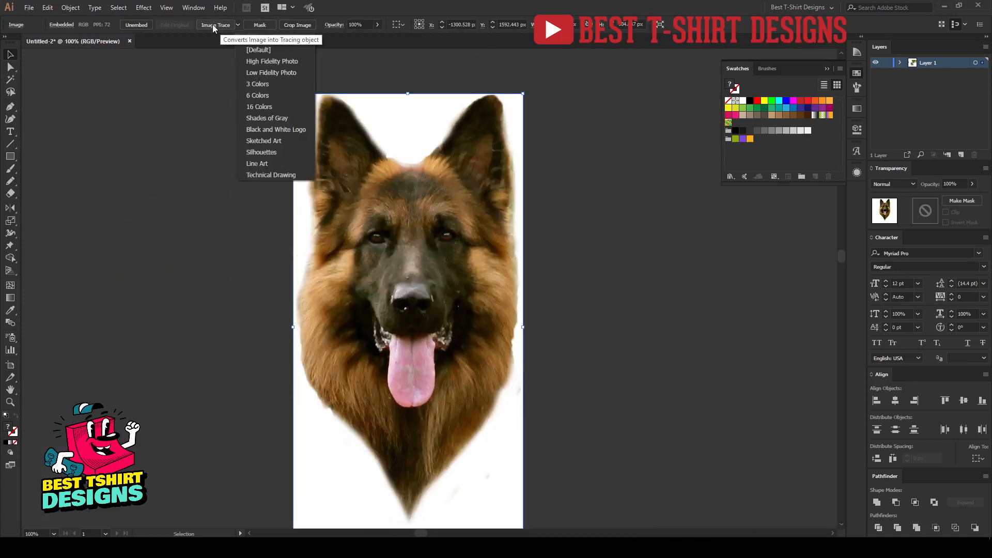
{"action": "left_click", "coordinate": [280, 62]}
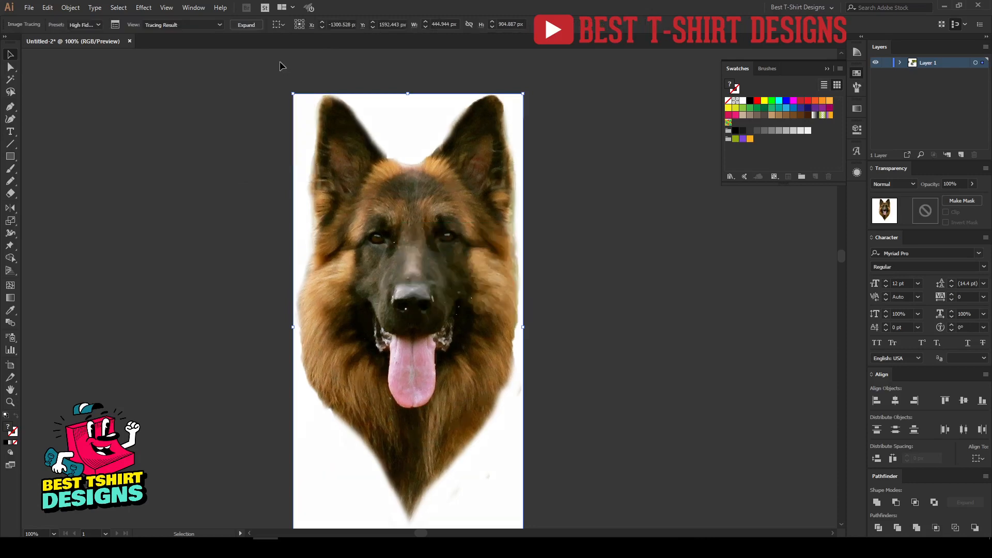
{"action": "left_click", "coordinate": [622, 227]}
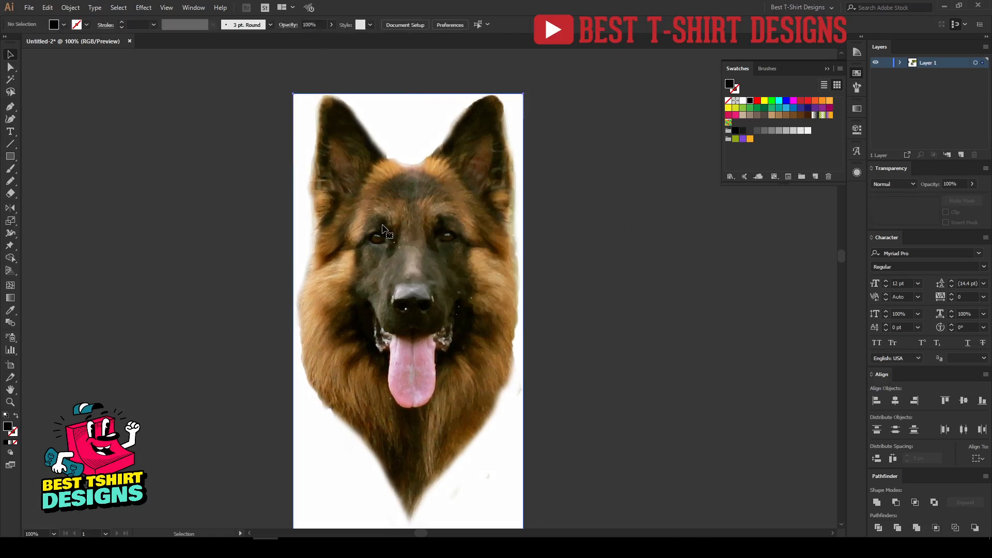
{"action": "left_click", "coordinate": [409, 207]}
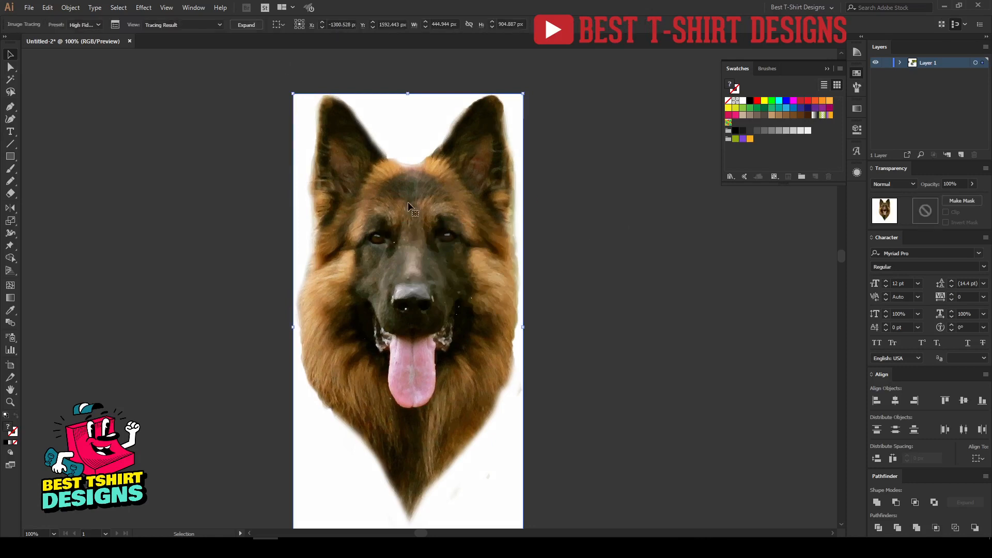
Step: Expand the dog head's image trace into trimmed vector shapes and delete the white background shape around the head
{"action": "left_click", "coordinate": [247, 26]}
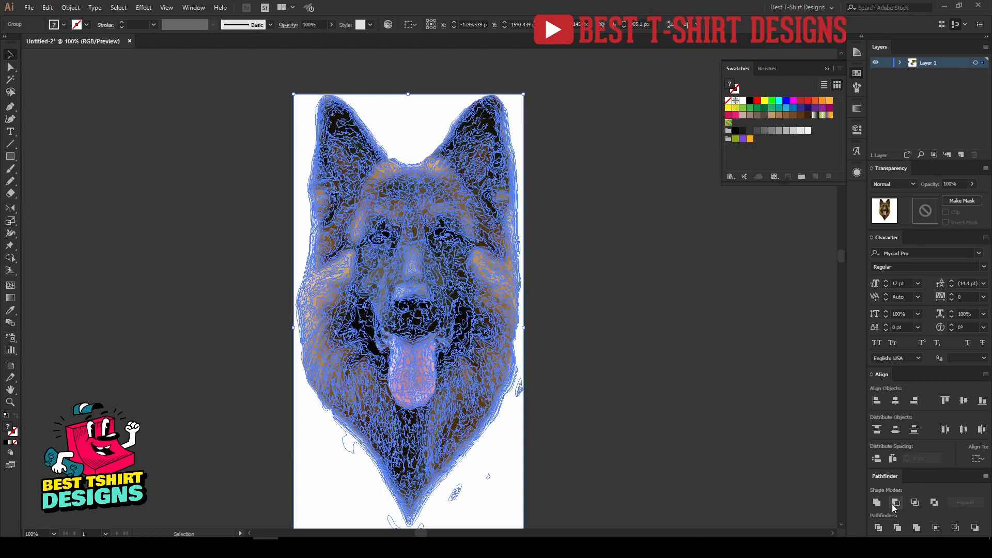
{"action": "left_click", "coordinate": [897, 528]}
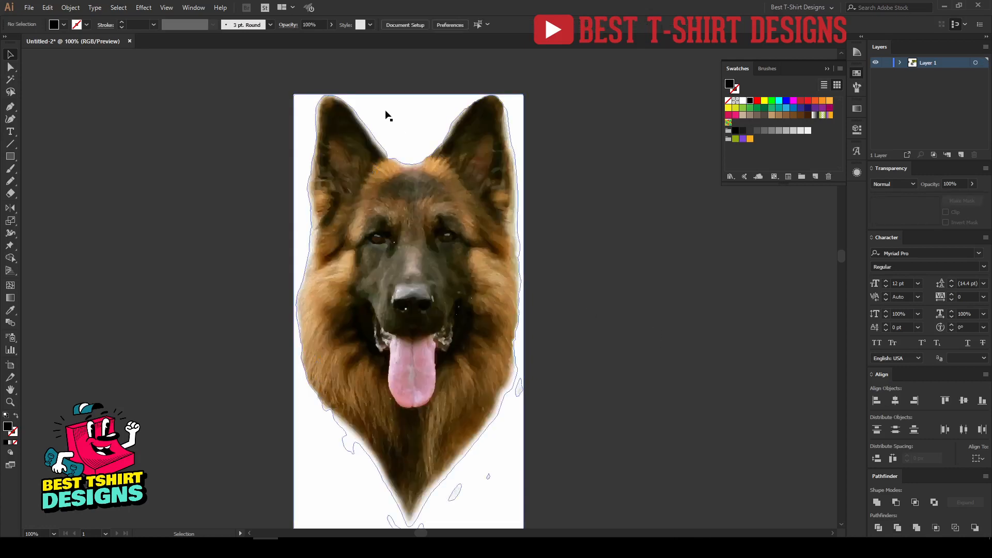
{"action": "double_click", "coordinate": [392, 126]}
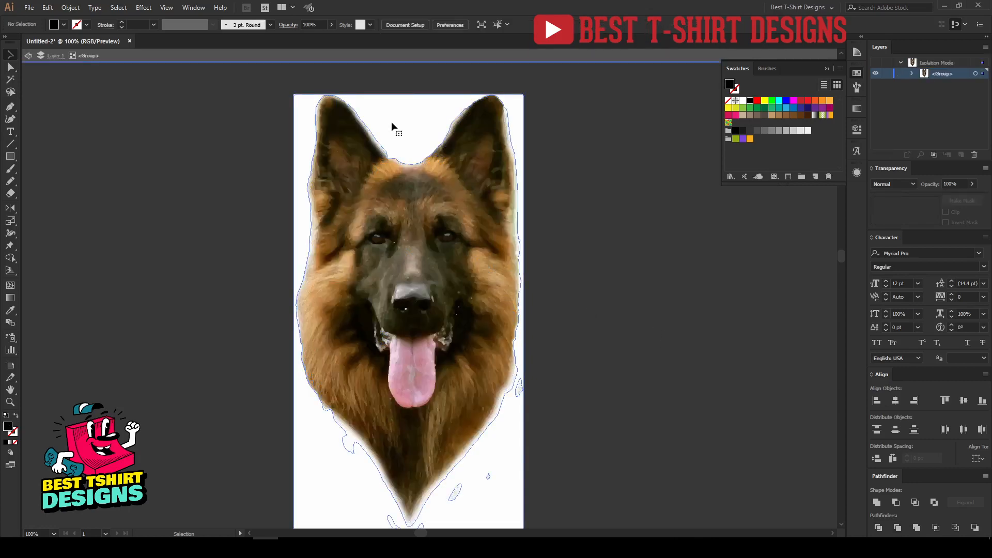
{"action": "key", "text": "Delete"}
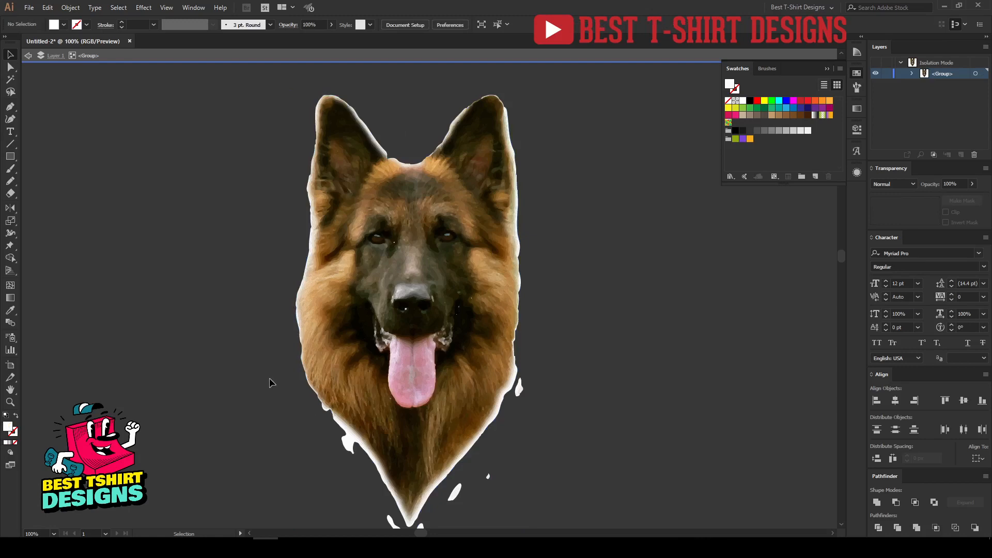
Step: Select the near-white fringe shapes with the Magic Wand and erase them around the chest fur, including the loose specks beside and below it
{"action": "scroll", "coordinate": [279, 393], "scroll_direction": "down", "scroll_amount": 3}
{"action": "left_click", "coordinate": [10, 80]}
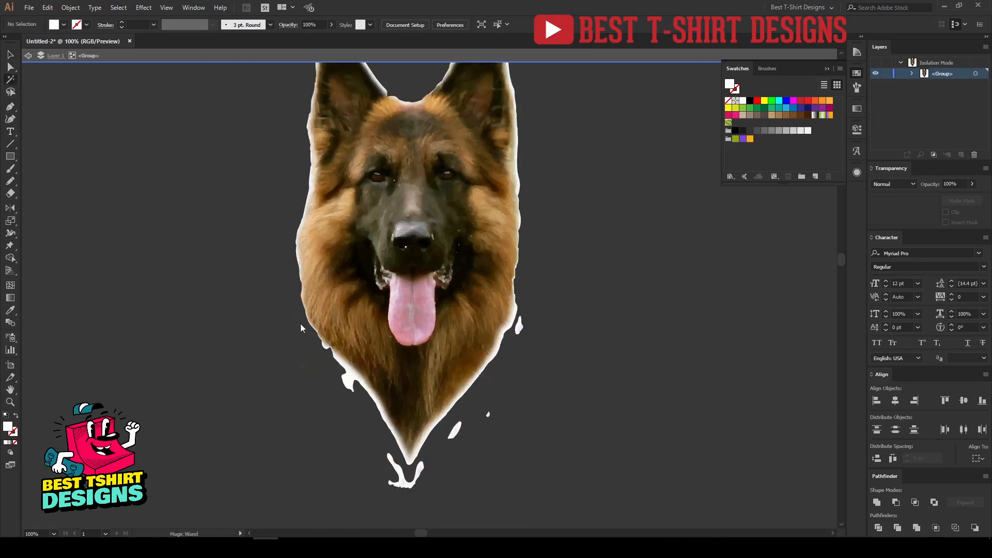
{"action": "left_click", "coordinate": [357, 383]}
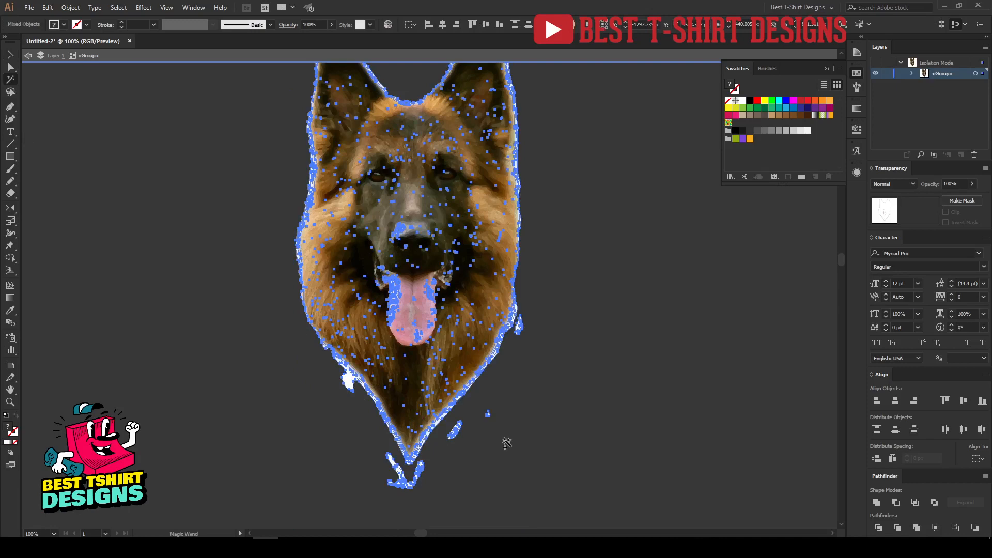
{"action": "key", "text": "shift+e"}
{"action": "scroll", "coordinate": [290, 285], "scroll_direction": "up", "scroll_amount": 3}
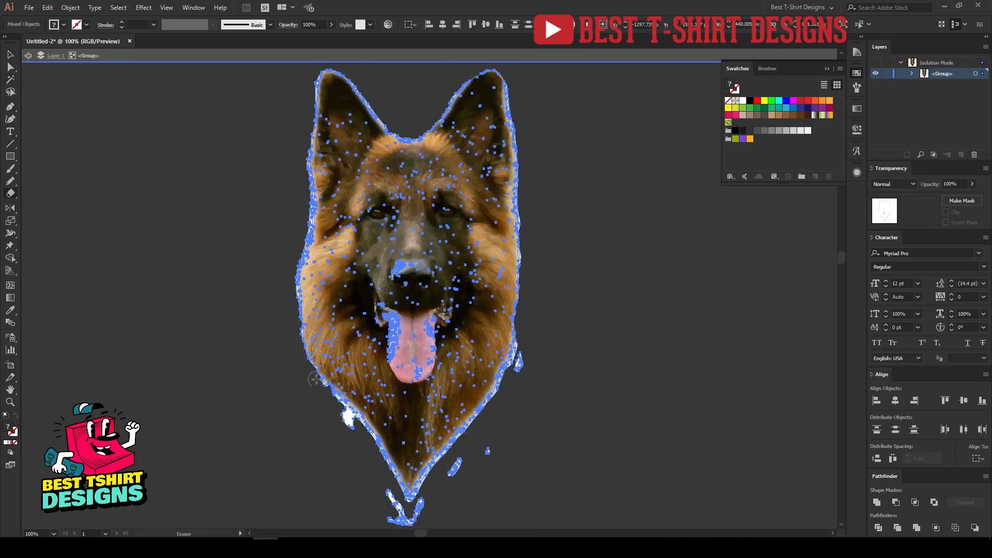
{"action": "scroll", "coordinate": [317, 378], "scroll_direction": "down", "scroll_amount": 7}
{"action": "scroll", "coordinate": [365, 394], "scroll_direction": "up", "scroll_amount": 1}
{"action": "mouse_move", "coordinate": [277, 237]}
{"action": "left_mouse_down"}
{"action": "mouse_move", "coordinate": [310, 247]}
{"action": "mouse_move", "coordinate": [352, 290]}
{"action": "mouse_move", "coordinate": [420, 424]}
{"action": "left_mouse_up"}
{"action": "mouse_move", "coordinate": [326, 279]}
{"action": "left_mouse_down"}
{"action": "mouse_move", "coordinate": [377, 376]}
{"action": "mouse_move", "coordinate": [438, 468]}
{"action": "left_mouse_up"}
{"action": "mouse_move", "coordinate": [400, 434]}
{"action": "left_mouse_down"}
{"action": "mouse_move", "coordinate": [406, 443]}
{"action": "mouse_move", "coordinate": [454, 431]}
{"action": "mouse_move", "coordinate": [454, 443]}
{"action": "mouse_move", "coordinate": [436, 421]}
{"action": "mouse_move", "coordinate": [473, 362]}
{"action": "mouse_move", "coordinate": [539, 299]}
{"action": "mouse_move", "coordinate": [588, 219]}
{"action": "mouse_move", "coordinate": [602, 166]}
{"action": "mouse_move", "coordinate": [606, 179]}
{"action": "left_mouse_up"}
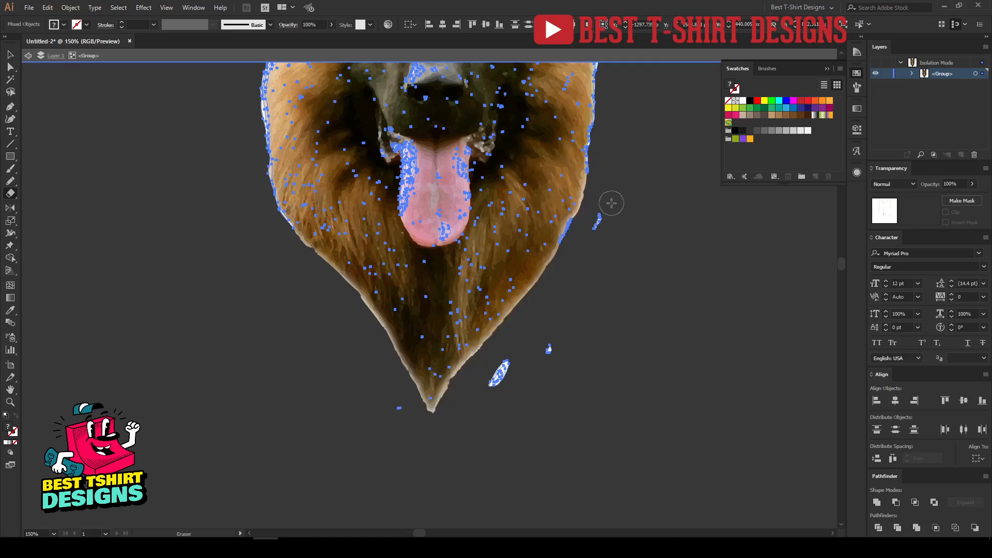
{"action": "mouse_move", "coordinate": [593, 212]}
{"action": "left_mouse_down"}
{"action": "mouse_move", "coordinate": [574, 268]}
{"action": "mouse_move", "coordinate": [574, 235]}
{"action": "mouse_move", "coordinate": [559, 260]}
{"action": "left_mouse_up"}
{"action": "mouse_move", "coordinate": [520, 345]}
{"action": "left_mouse_down"}
{"action": "mouse_move", "coordinate": [488, 405]}
{"action": "mouse_move", "coordinate": [549, 361]}
{"action": "left_mouse_up"}
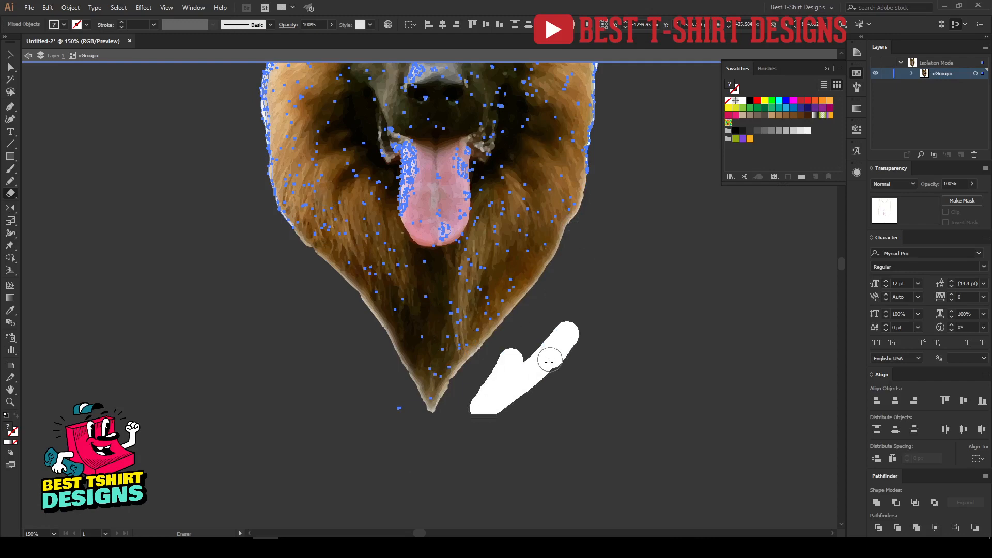
{"action": "left_click_drag", "start_coordinate": [394, 407], "coordinate": [401, 426]}
Step: Erase the remaining white fringe along both sides of the head and around the ears, and leave isolation mode
{"action": "left_click_drag", "start_coordinate": [628, 216], "coordinate": [582, 387]}
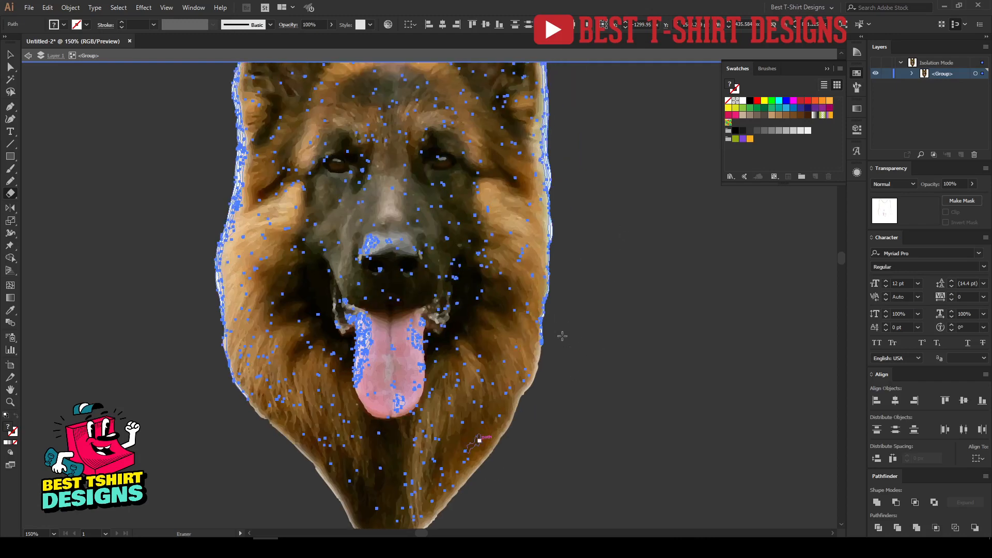
{"action": "mouse_move", "coordinate": [547, 341]}
{"action": "left_mouse_down"}
{"action": "mouse_move", "coordinate": [559, 268]}
{"action": "mouse_move", "coordinate": [551, 105]}
{"action": "left_mouse_up"}
{"action": "mouse_move", "coordinate": [564, 154]}
{"action": "left_mouse_down"}
{"action": "mouse_move", "coordinate": [572, 151]}
{"action": "mouse_move", "coordinate": [560, 310]}
{"action": "left_mouse_up"}
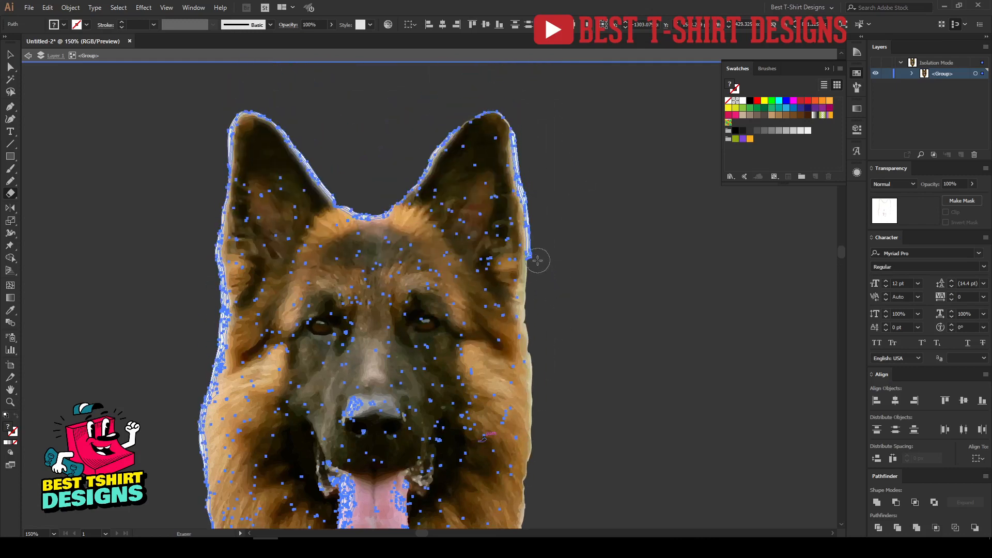
{"action": "mouse_move", "coordinate": [538, 258]}
{"action": "left_mouse_down"}
{"action": "mouse_move", "coordinate": [525, 107]}
{"action": "mouse_move", "coordinate": [462, 115]}
{"action": "mouse_move", "coordinate": [409, 172]}
{"action": "left_mouse_up"}
{"action": "mouse_move", "coordinate": [438, 139]}
{"action": "left_mouse_down"}
{"action": "mouse_move", "coordinate": [369, 207]}
{"action": "mouse_move", "coordinate": [333, 195]}
{"action": "mouse_move", "coordinate": [298, 137]}
{"action": "mouse_move", "coordinate": [249, 102]}
{"action": "mouse_move", "coordinate": [213, 123]}
{"action": "mouse_move", "coordinate": [202, 153]}
{"action": "left_mouse_up"}
{"action": "left_click_drag", "start_coordinate": [230, 112], "coordinate": [202, 284]}
{"action": "mouse_move", "coordinate": [210, 222]}
{"action": "left_mouse_down"}
{"action": "mouse_move", "coordinate": [218, 341]}
{"action": "mouse_move", "coordinate": [198, 463]}
{"action": "mouse_move", "coordinate": [295, 222]}
{"action": "mouse_move", "coordinate": [309, 315]}
{"action": "mouse_move", "coordinate": [348, 392]}
{"action": "left_mouse_up"}
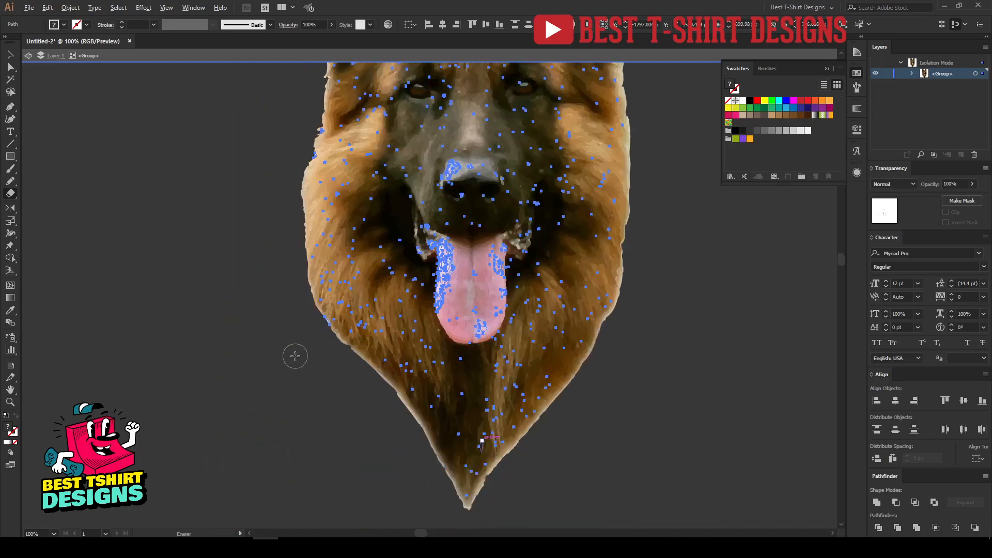
{"action": "scroll", "coordinate": [294, 356], "scroll_direction": "down", "scroll_amount": 2}
{"action": "key", "text": "v"}
{"action": "left_click", "coordinate": [565, 389]}
{"action": "scroll", "coordinate": [231, 293], "scroll_direction": "down", "scroll_amount": 1}
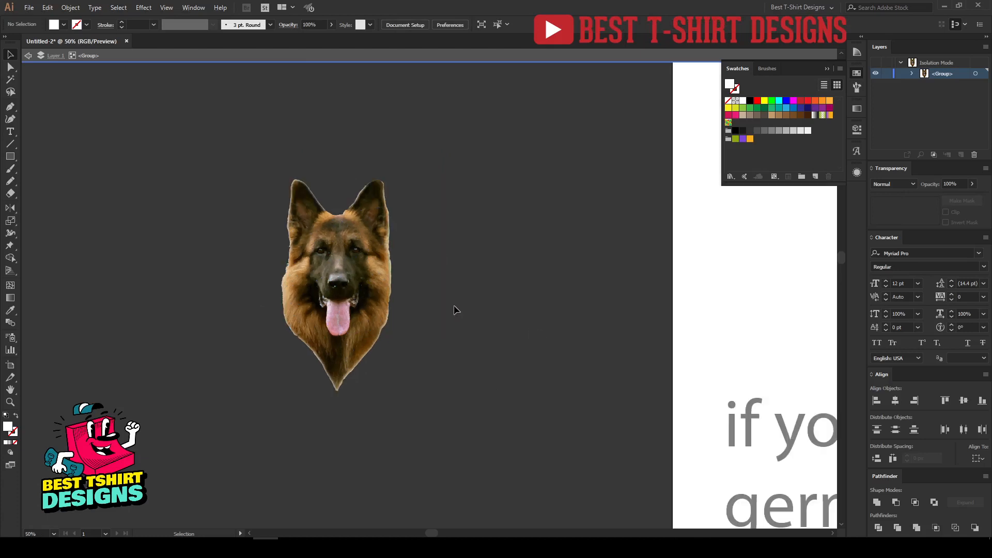
{"action": "double_click", "coordinate": [442, 306]}
Step: Move the cleaned dog head from the empty canvas onto the artboard, to the right of the slogan text
{"action": "scroll", "coordinate": [210, 278], "scroll_direction": "down", "scroll_amount": 1}
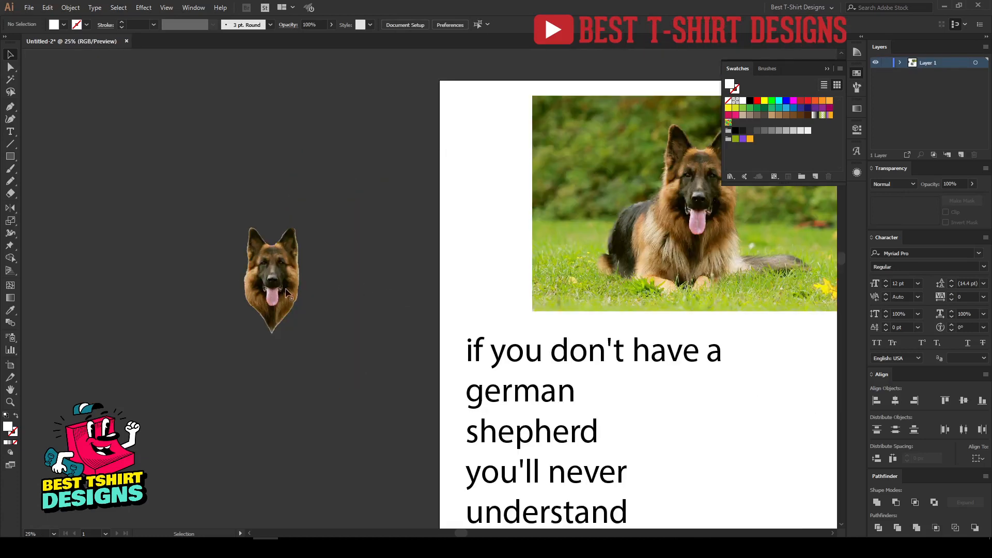
{"action": "scroll", "coordinate": [200, 226], "scroll_direction": "down", "scroll_amount": 1}
{"action": "left_click_drag", "start_coordinate": [549, 387], "coordinate": [587, 379]}
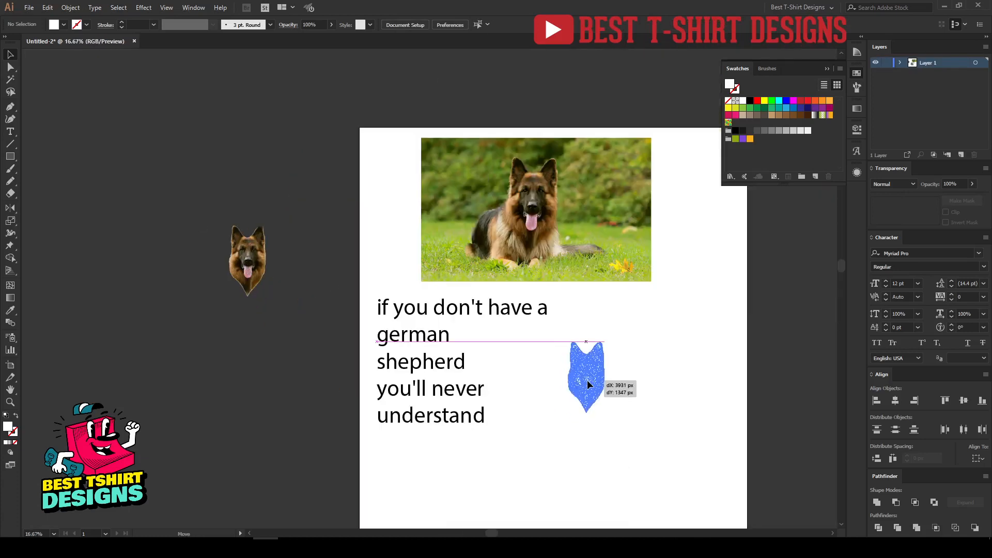
{"action": "left_click_drag", "start_coordinate": [660, 411], "coordinate": [526, 368]}
{"action": "left_click", "coordinate": [526, 368]}
{"action": "scroll", "coordinate": [504, 366], "scroll_direction": "up", "scroll_amount": 3}
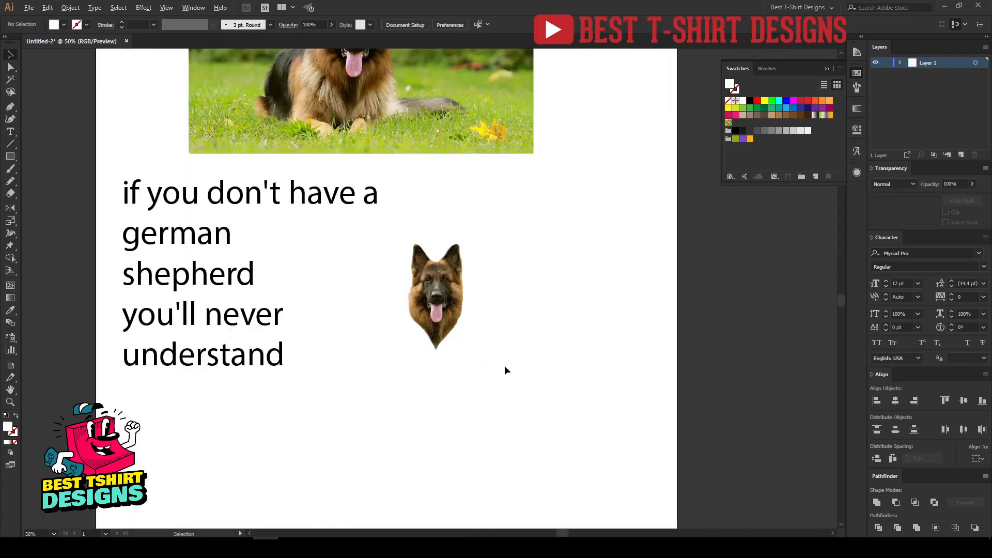
{"action": "left_click_drag", "start_coordinate": [461, 353], "coordinate": [520, 375]}
{"action": "scroll", "coordinate": [333, 377], "scroll_direction": "up", "scroll_amount": 3}
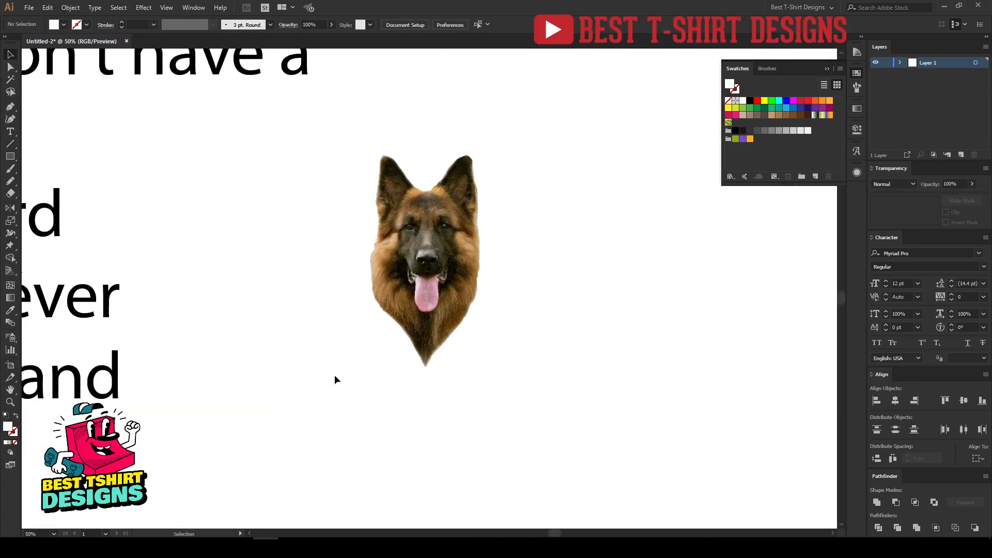
{"action": "scroll", "coordinate": [327, 294], "scroll_direction": "down", "scroll_amount": 2}
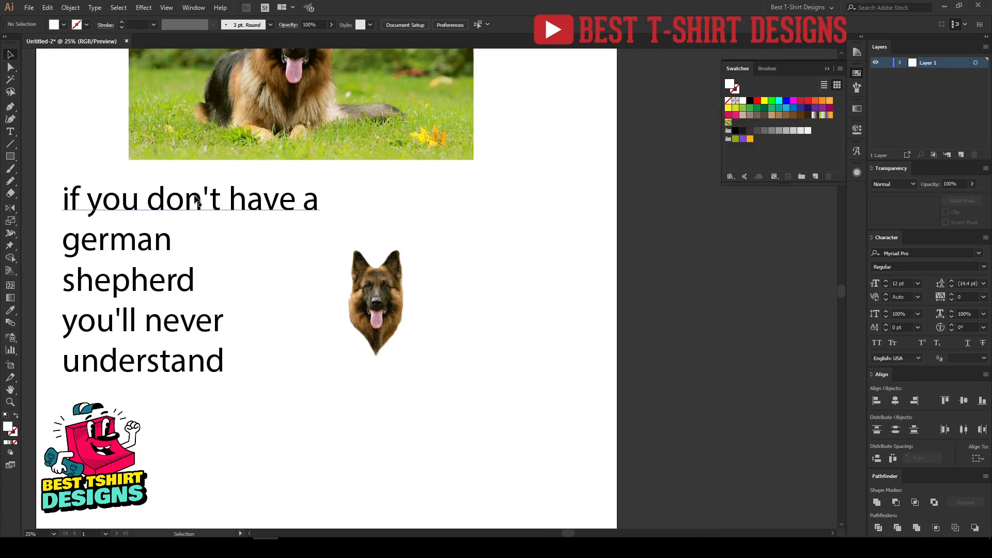
Step: Stack "if you don't have a", "german" and "shepherd" closely above the dog head and place "you'll never understand" directly below it
{"action": "left_click_drag", "start_coordinate": [197, 202], "coordinate": [381, 175]}
{"action": "left_click_drag", "start_coordinate": [455, 177], "coordinate": [397, 189]}
{"action": "left_click", "coordinate": [126, 239]}
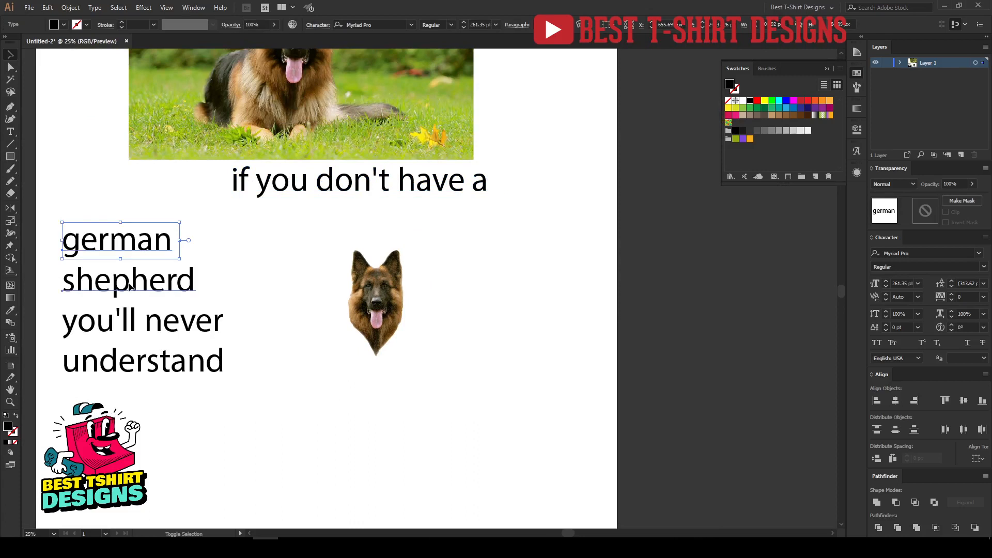
{"action": "left_click", "coordinate": [129, 287], "text": "shift"}
{"action": "left_click_drag", "start_coordinate": [146, 245], "coordinate": [398, 209]}
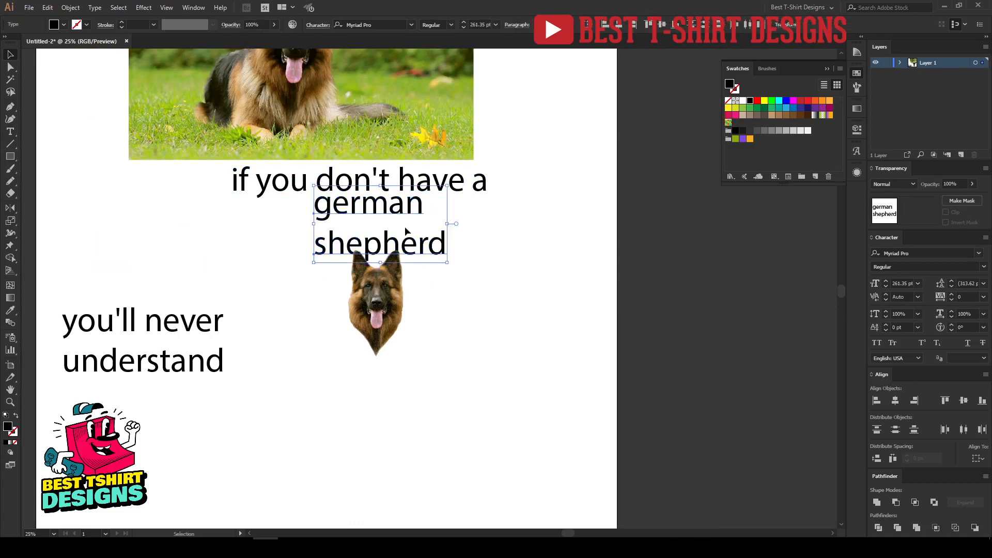
{"action": "left_click_drag", "start_coordinate": [444, 257], "coordinate": [432, 243]}
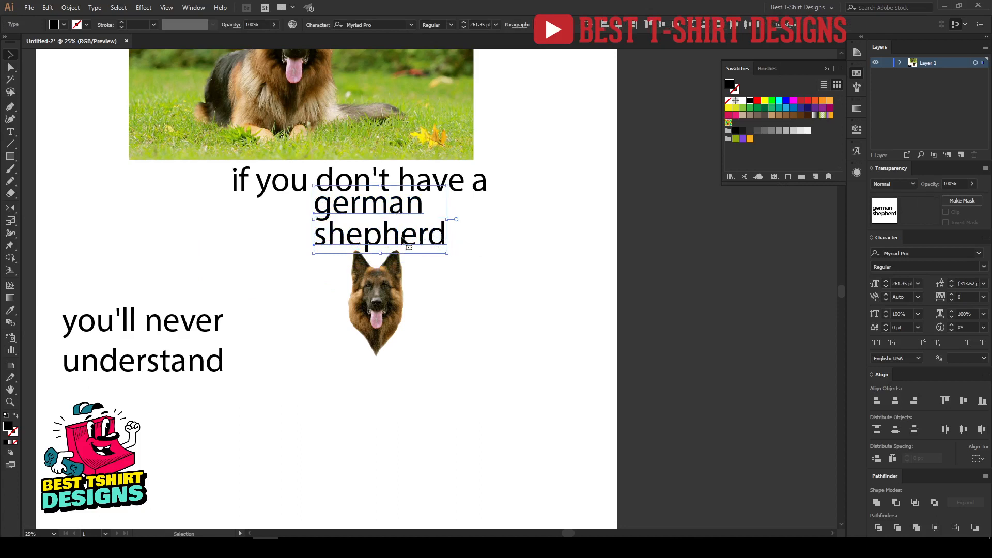
{"action": "left_click_drag", "start_coordinate": [182, 316], "coordinate": [411, 361]}
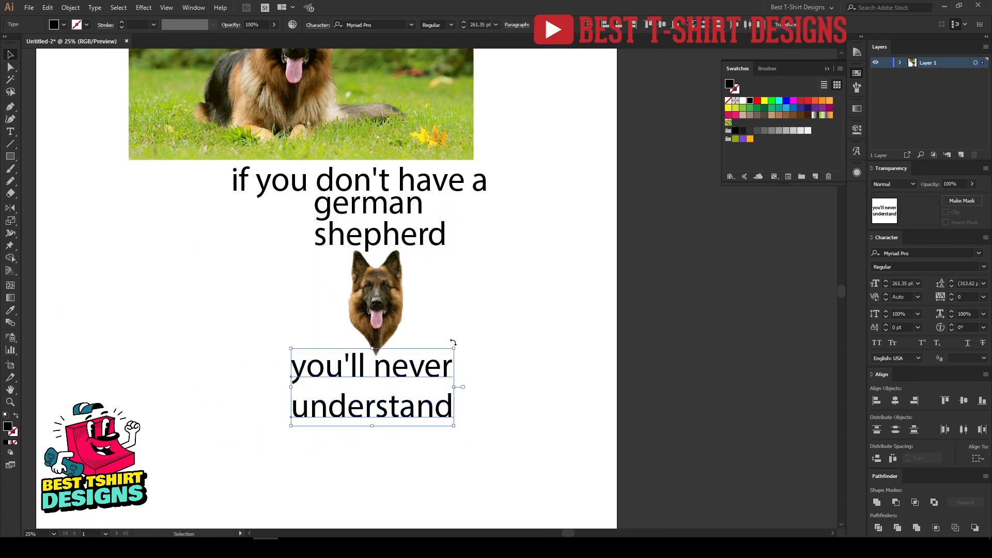
{"action": "left_click", "coordinate": [440, 306]}
Step: Move the dog head out from between the slogan lines to the free area on their left
{"action": "left_click_drag", "start_coordinate": [378, 309], "coordinate": [420, 334]}
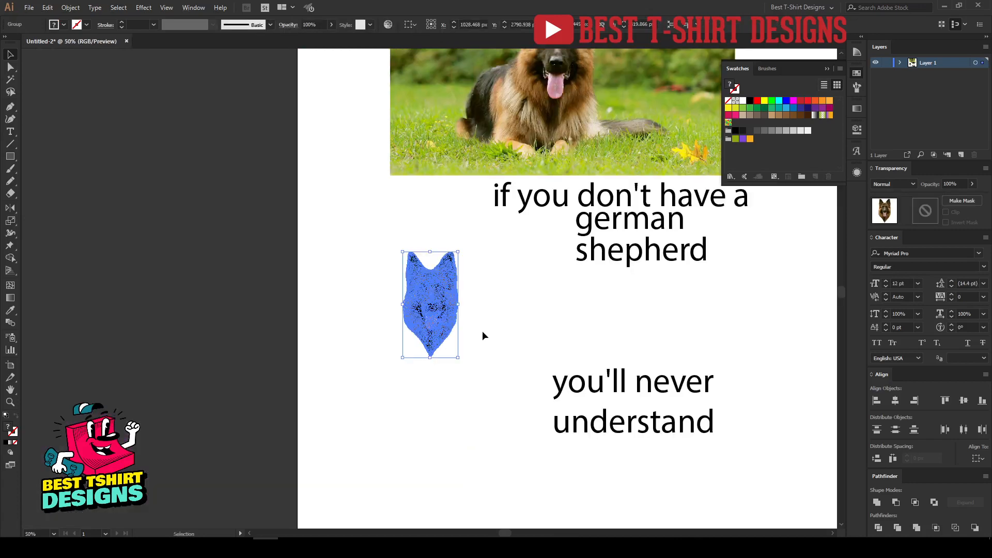
{"action": "left_click", "coordinate": [482, 331]}
{"action": "scroll", "coordinate": [411, 323], "scroll_direction": "up", "scroll_amount": 2}
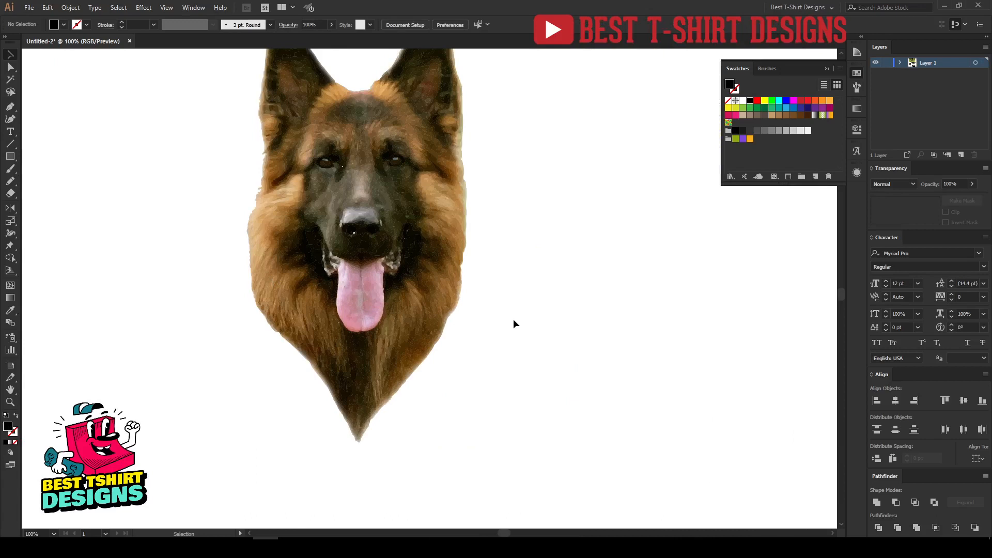
{"action": "scroll", "coordinate": [513, 320], "scroll_direction": "down", "scroll_amount": 1}
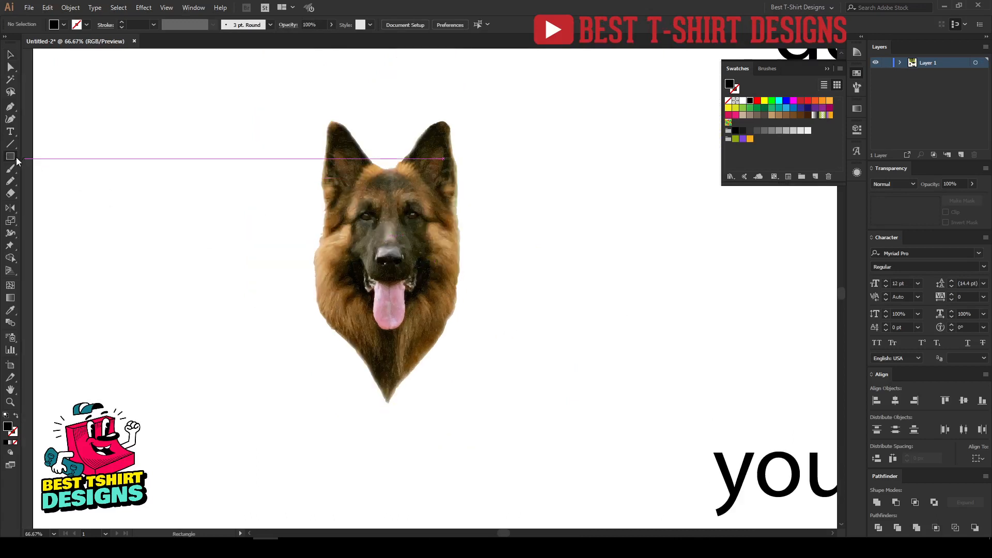
Step: Draw a three-sided polygon to the right of the dog head and give it a 10 pt black outline without fill
{"action": "left_click_drag", "start_coordinate": [16, 161], "coordinate": [59, 192]}
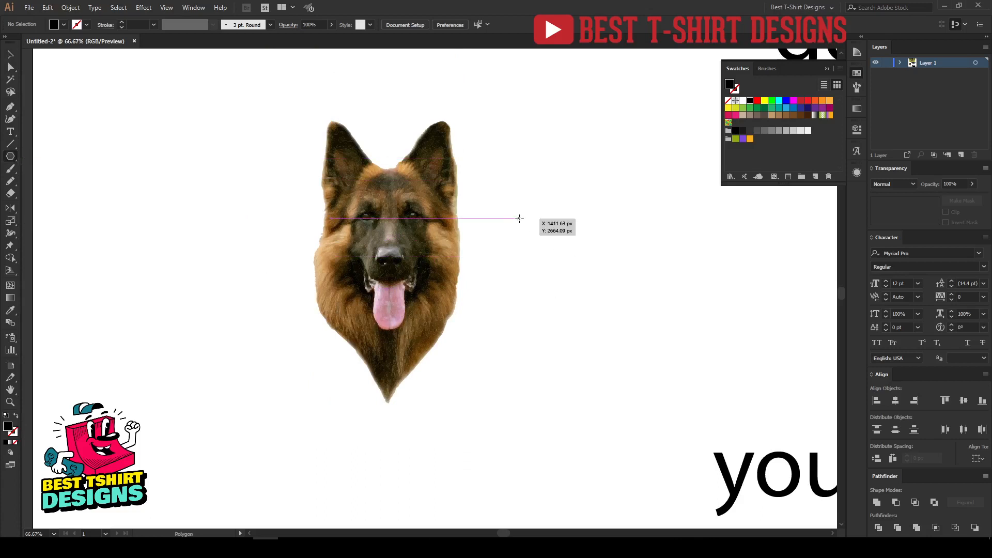
{"action": "left_click_drag", "start_coordinate": [519, 219], "coordinate": [611, 272]}
{"action": "key", "text": "Down"}
{"action": "key", "text": "Down"}
{"action": "key", "text": "Down"}
{"action": "key", "text": "v"}
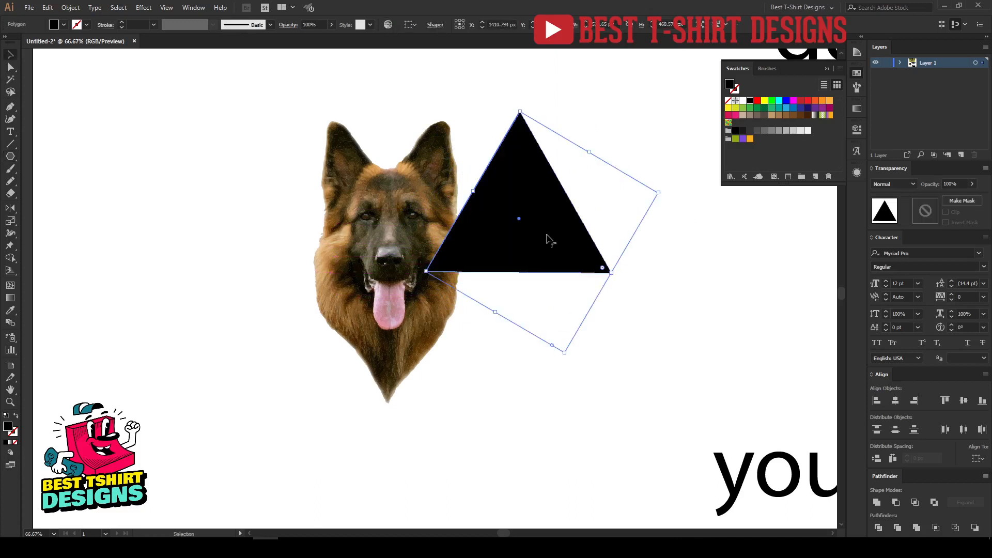
{"action": "left_click_drag", "start_coordinate": [548, 239], "coordinate": [584, 287]}
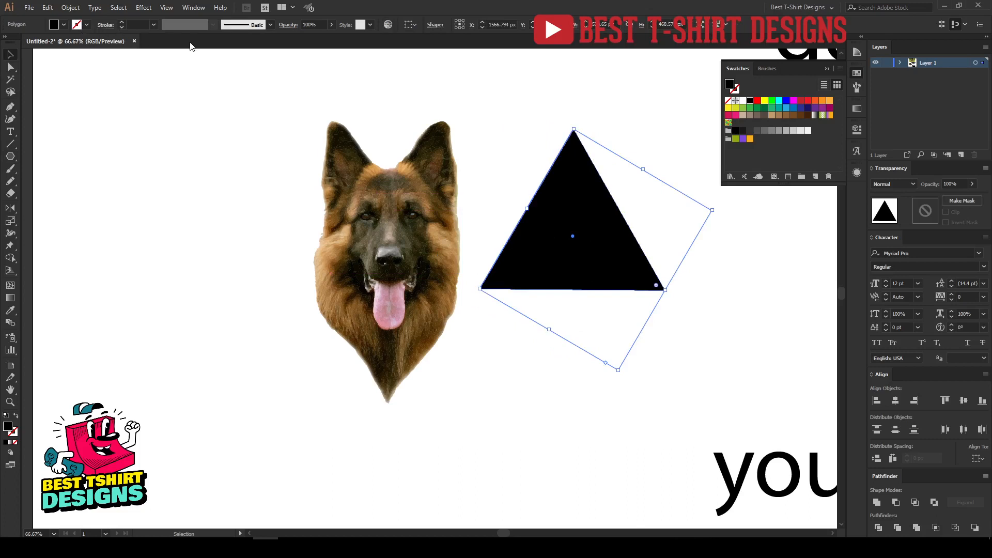
{"action": "key", "text": "shift+x"}
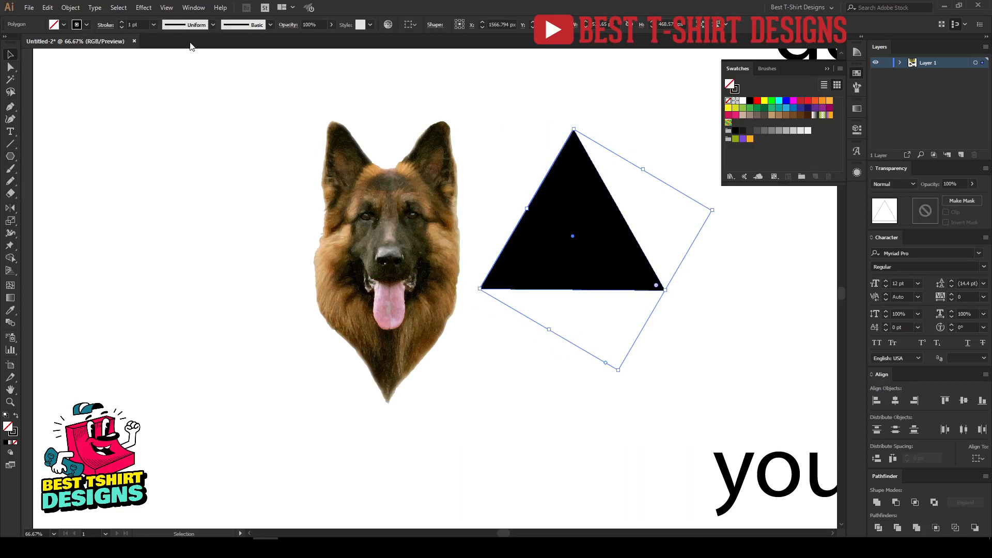
{"action": "scroll", "coordinate": [140, 23], "scroll_direction": "up", "scroll_amount": 9}
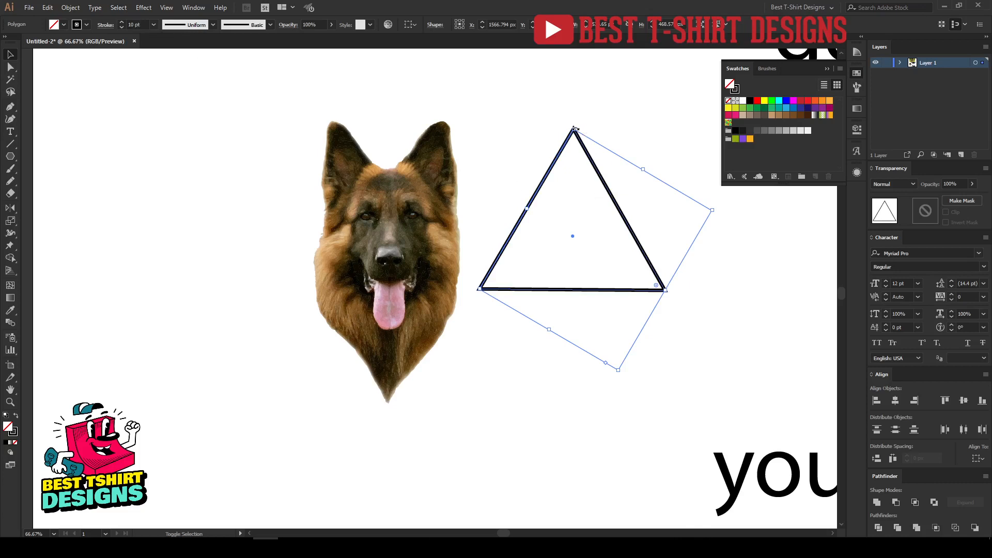
Step: Rotate the triangle to point downward, enlarge it and centre it horizontally over the dog head
{"action": "left_click_drag", "start_coordinate": [575, 128], "coordinate": [613, 326]}
{"action": "mouse_move", "coordinate": [616, 269]}
{"action": "left_mouse_down"}
{"action": "mouse_move", "coordinate": [438, 279]}
{"action": "mouse_move", "coordinate": [464, 279]}
{"action": "mouse_move", "coordinate": [527, 345]}
{"action": "mouse_move", "coordinate": [250, 179]}
{"action": "left_mouse_up"}
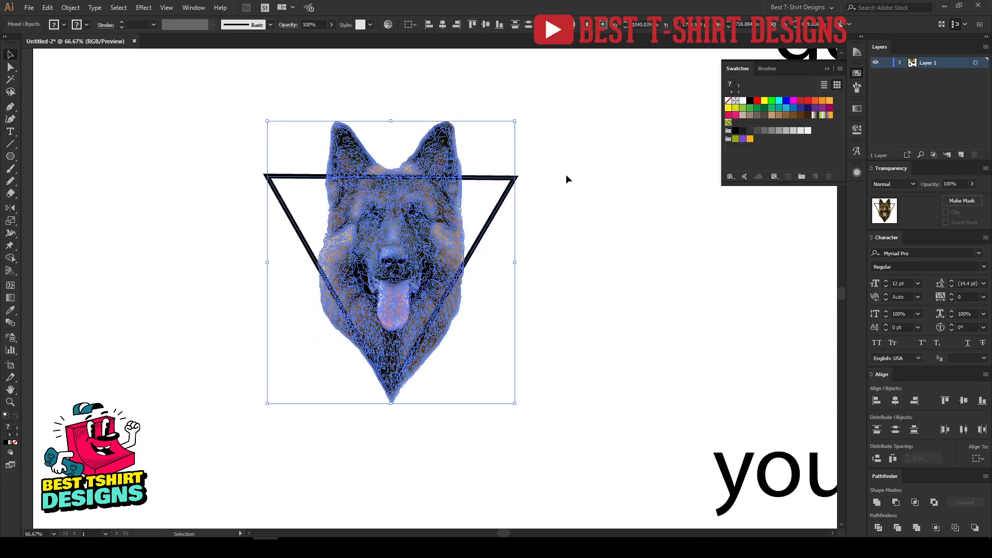
{"action": "left_click", "coordinate": [567, 179]}
Step: Raise the triangle over the dog head and enlarge it so its lower corner nearly reaches the tip of the chest fur
{"action": "left_click", "coordinate": [492, 178]}
{"action": "key", "text": "shift+Up"}
{"action": "key", "text": "shift+Up"}
{"action": "key", "text": "shift+Up"}
{"action": "key", "text": "shift+Up"}
{"action": "key", "text": "shift+Up"}
{"action": "key", "text": "shift+Up"}
{"action": "key", "text": "shift+Up"}
{"action": "key", "text": "shift+Up"}
{"action": "key", "text": "shift+Up"}
{"action": "key", "text": "shift+Up"}
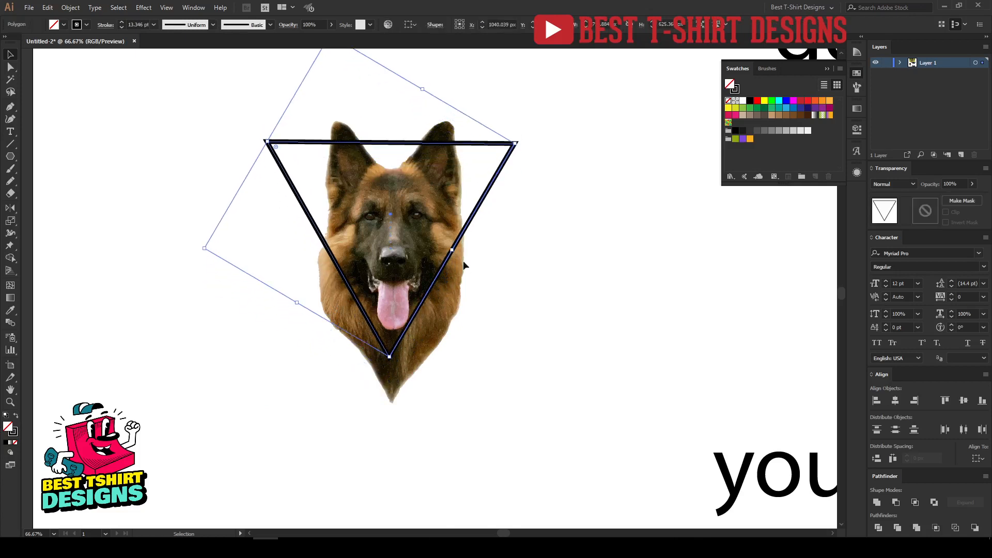
{"action": "left_click_drag", "start_coordinate": [389, 356], "coordinate": [403, 401]}
Step: Offset the triangle outward by 20 px and give the new outer triangle a 20 pt outline
{"action": "scroll", "coordinate": [462, 402], "scroll_direction": "up", "scroll_amount": 1}
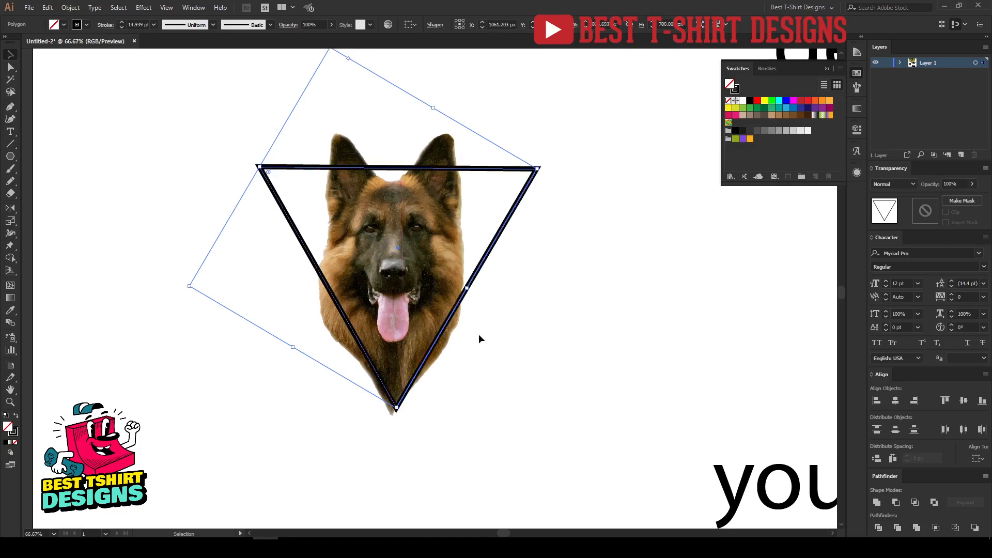
{"action": "key", "text": "ctrl+alt+o"}
{"action": "left_click", "coordinate": [565, 153]}
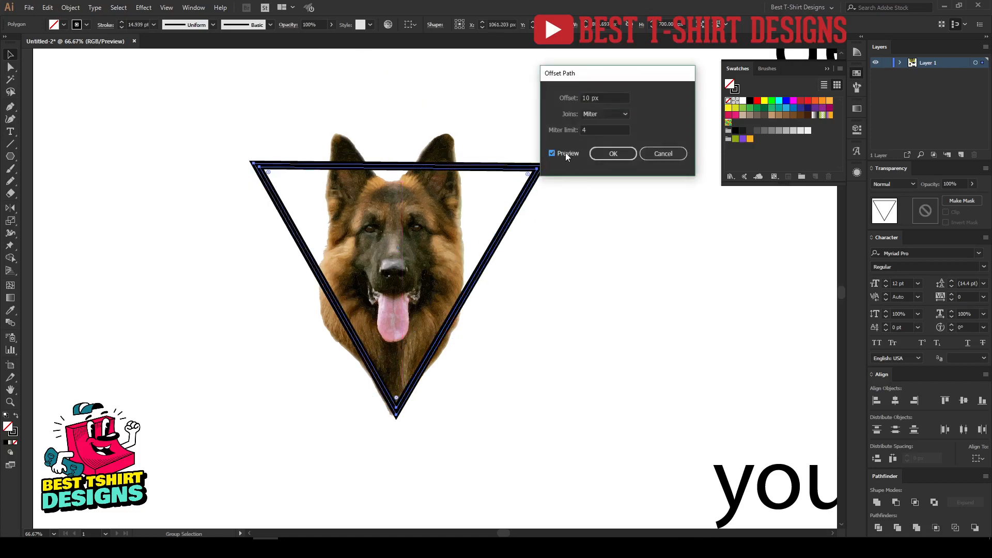
{"action": "key", "text": "shift+Up"}
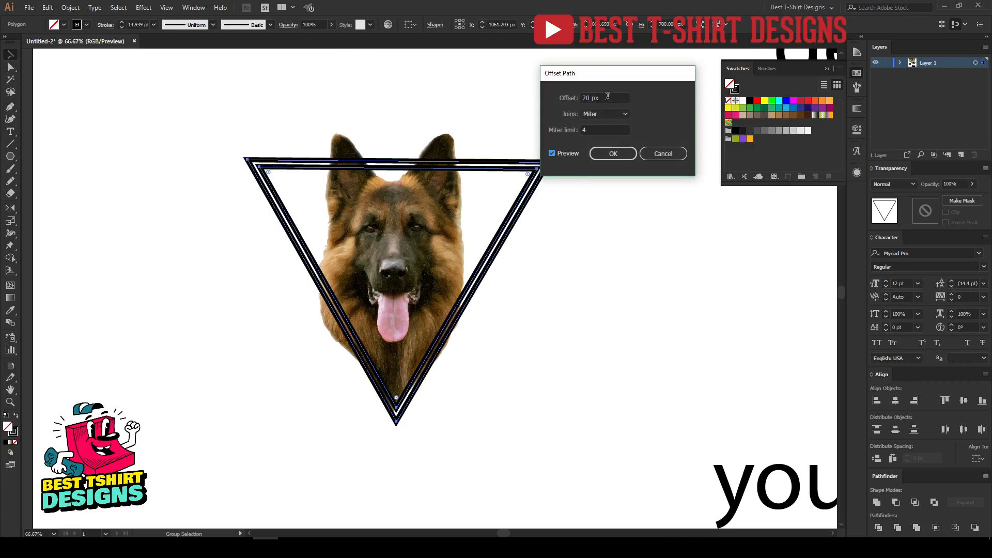
{"action": "left_click", "coordinate": [613, 154]}
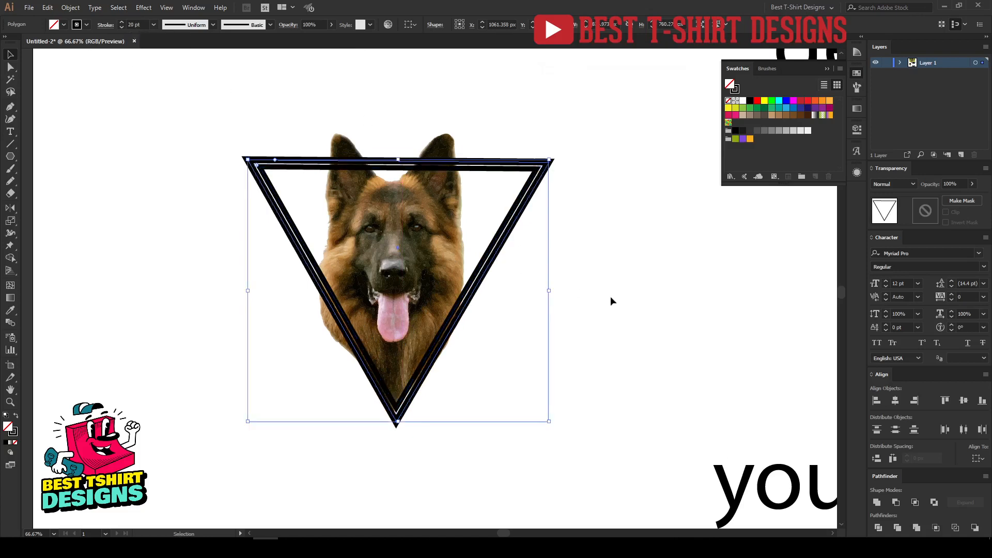
{"action": "left_click", "coordinate": [568, 217]}
Step: Set the inner triangle's outline weight to 10 pt
{"action": "scroll", "coordinate": [532, 173], "scroll_direction": "up", "scroll_amount": 1}
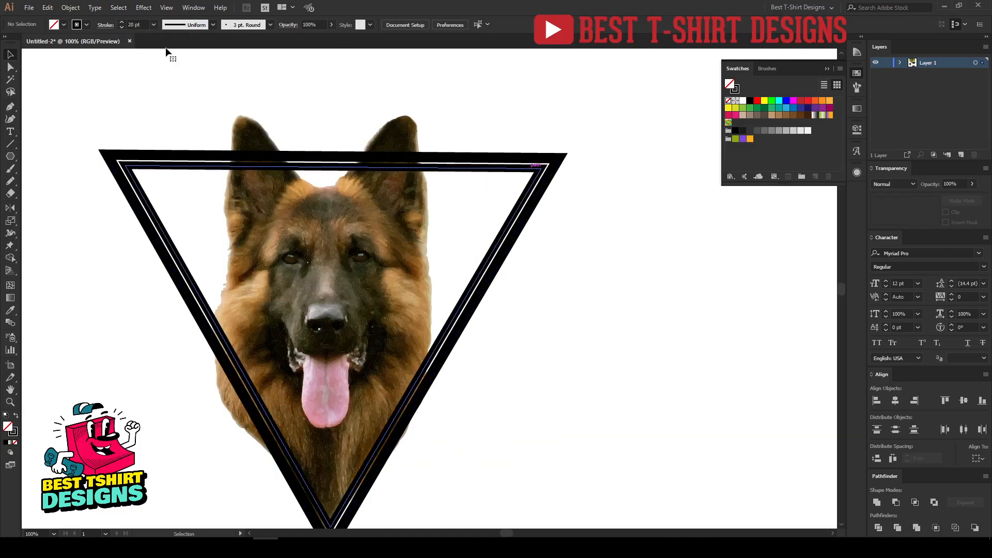
{"action": "left_click", "coordinate": [135, 24]}
{"action": "type", "text": "10"}
{"action": "key", "text": "Return"}
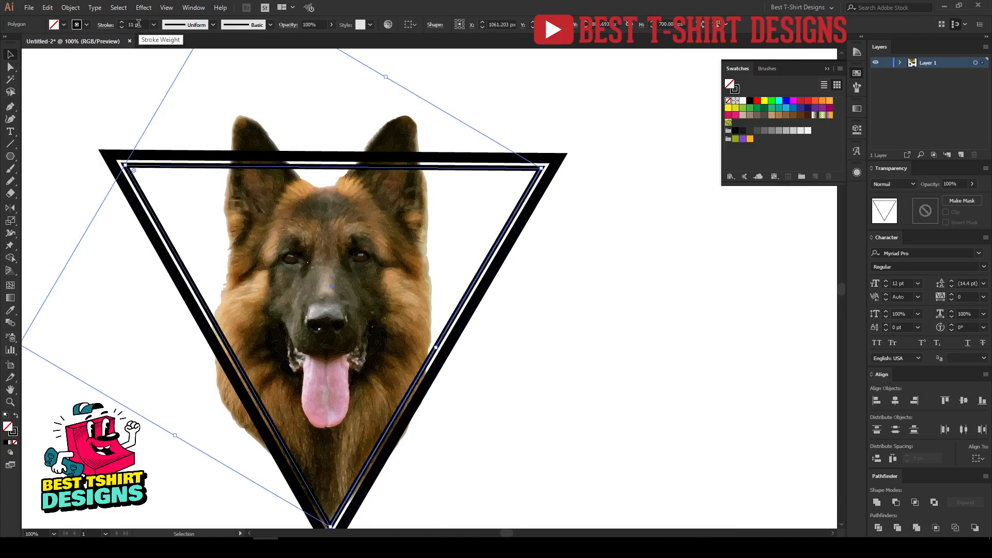
{"action": "key", "text": "Up"}
{"action": "key", "text": "Up"}
{"action": "key", "text": "Up"}
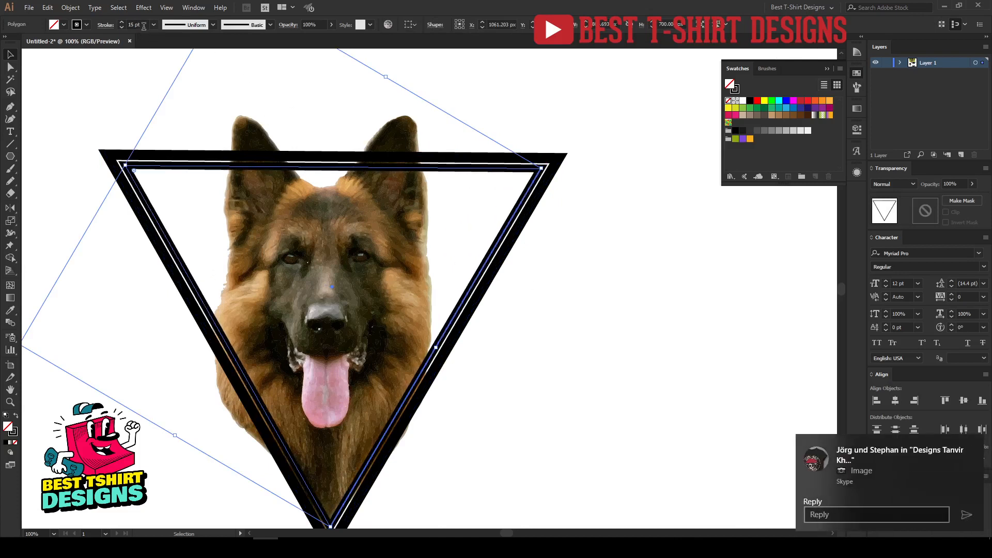
{"action": "left_click", "coordinate": [595, 312]}
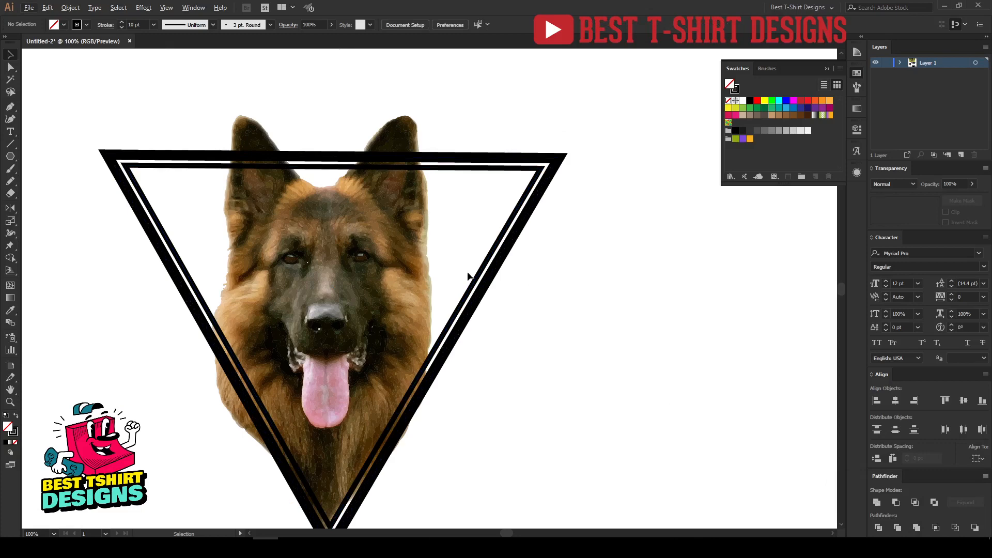
Step: Stretch the dog head slightly upward and centre it horizontally with the two nested triangles
{"action": "key", "text": "ctrl+minus"}
{"action": "left_click", "coordinate": [392, 309]}
{"action": "left_click", "coordinate": [370, 226]}
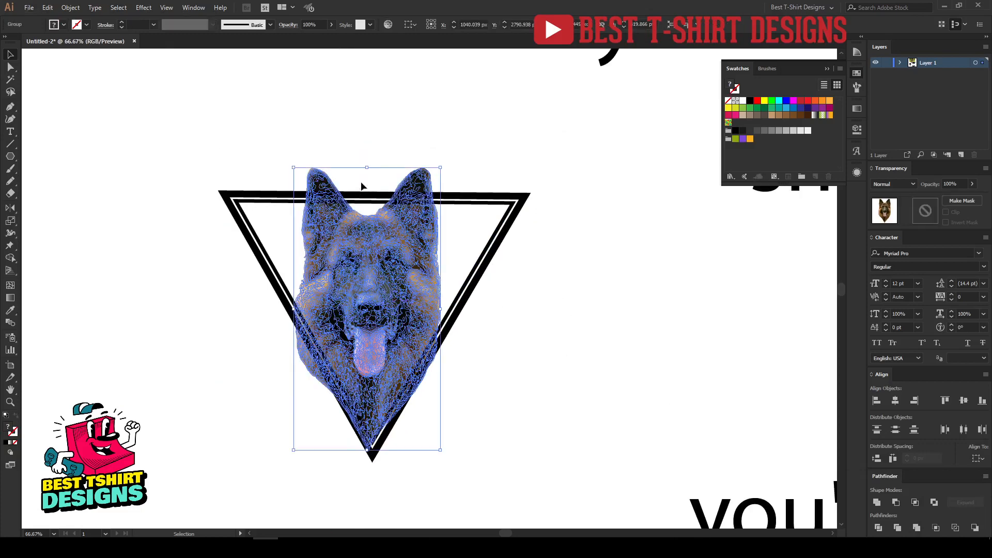
{"action": "left_click_drag", "start_coordinate": [366, 170], "coordinate": [366, 164]}
{"action": "left_click_drag", "start_coordinate": [525, 387], "coordinate": [144, 222]}
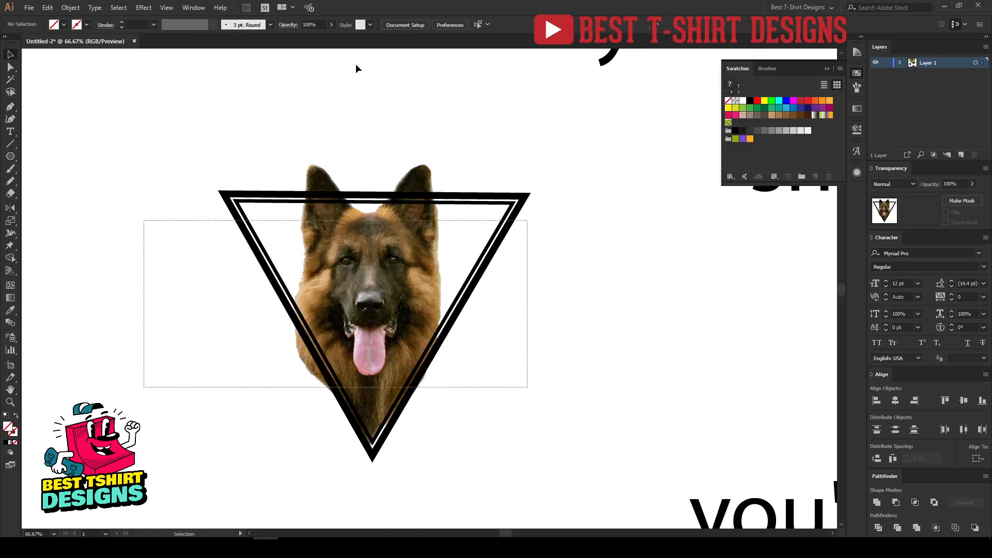
{"action": "left_click", "coordinate": [438, 25]}
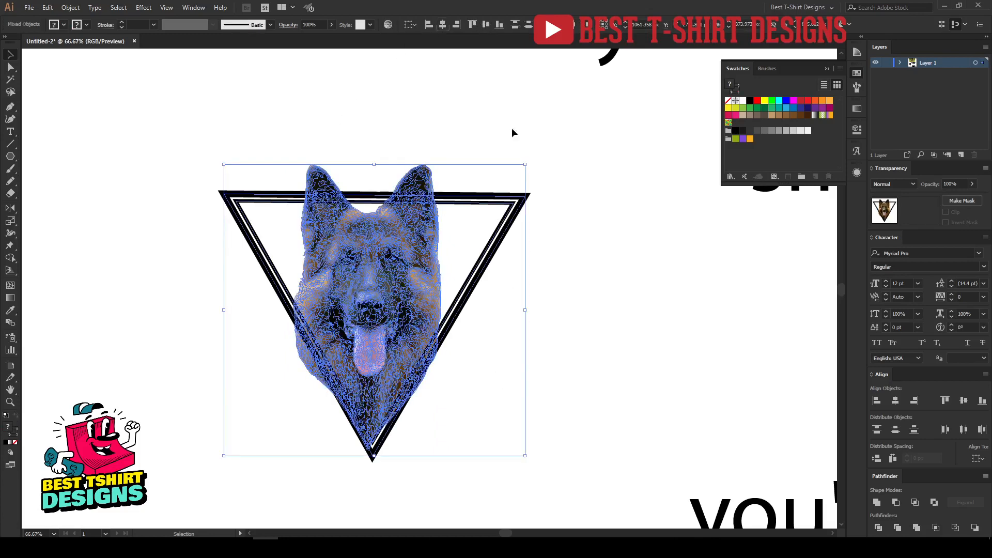
{"action": "left_click", "coordinate": [587, 222]}
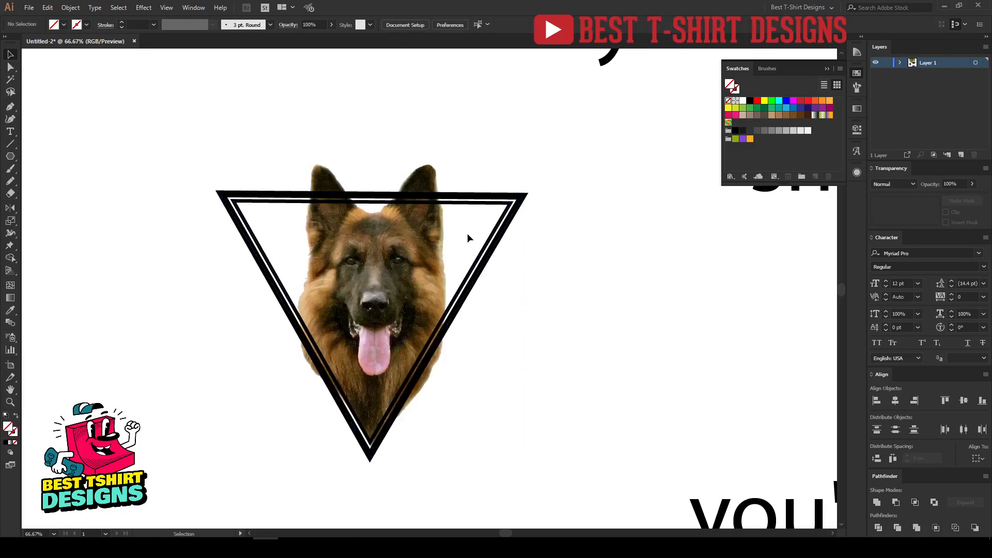
Step: Create a copy of both nested triangles flipped vertically to point upward, in the same place as the originals
{"action": "left_click_drag", "start_coordinate": [467, 233], "coordinate": [568, 284]}
{"action": "key", "text": "a"}
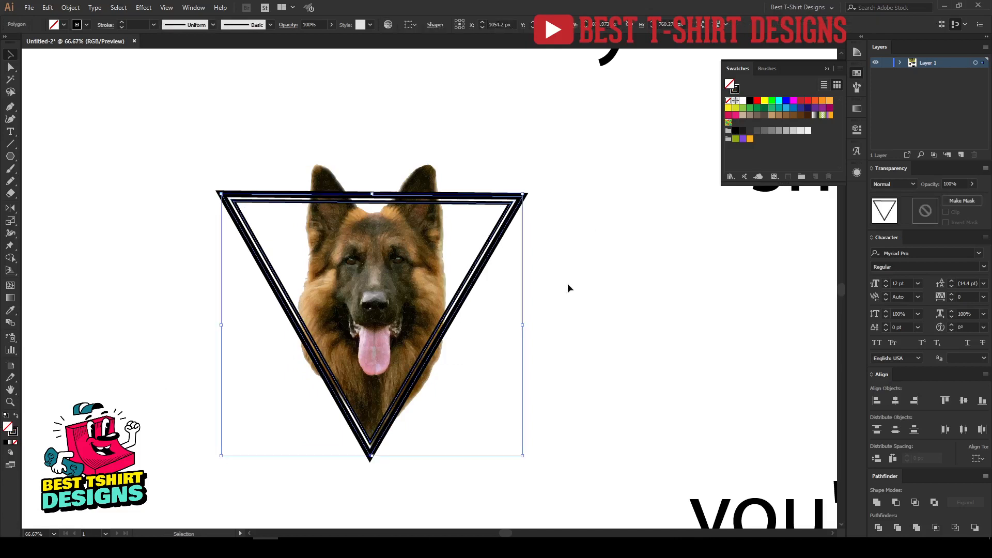
{"action": "key", "text": "v"}
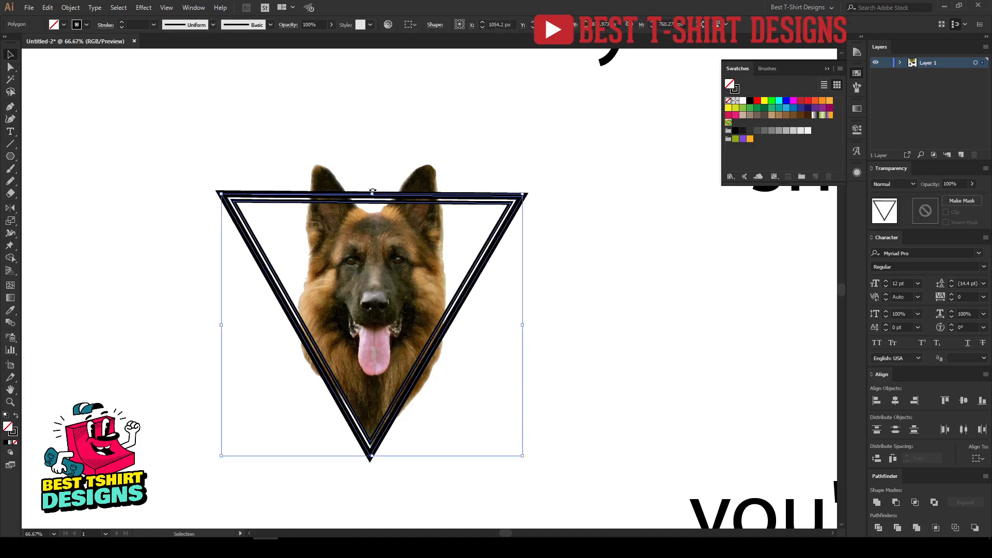
{"action": "left_click_drag", "start_coordinate": [373, 191], "coordinate": [359, 378]}
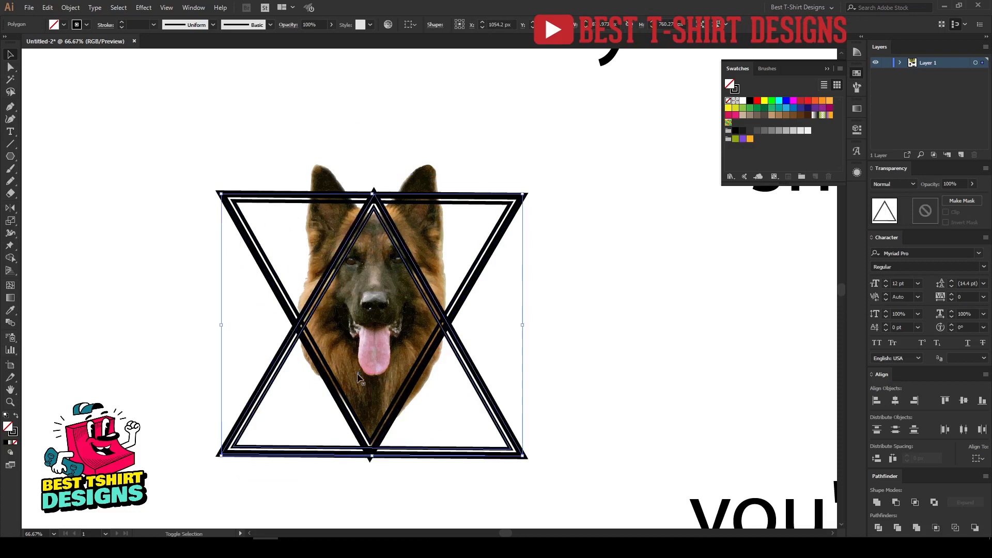
Step: Raise the upward-pointing triangles until their apex stands above the dog's ears and the four outlines form a six-pointed star
{"action": "key", "text": "shift+Up"}
{"action": "key", "text": "shift+Up"}
{"action": "key", "text": "shift+Up"}
{"action": "key", "text": "shift+Up"}
{"action": "key", "text": "shift+Up"}
{"action": "key", "text": "shift+Up"}
{"action": "key", "text": "shift+Up"}
{"action": "key", "text": "shift+Up"}
{"action": "key", "text": "shift+Up"}
{"action": "key", "text": "shift+Up"}
{"action": "key", "text": "shift+Up"}
{"action": "key", "text": "shift+Up"}
{"action": "key", "text": "shift+Up"}
{"action": "key", "text": "shift+Up"}
{"action": "key", "text": "shift+Up"}
{"action": "key", "text": "shift+Up"}
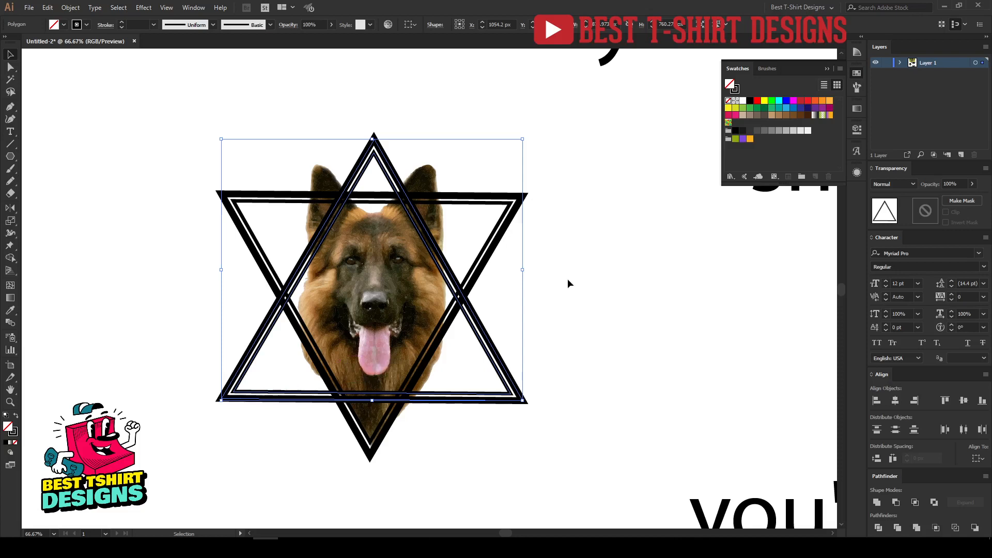
Step: Add an opacity mask with clipping off to the upward-pointing triangles and set a black fill without stroke for drawing in it
{"action": "left_click", "coordinate": [378, 349]}
{"action": "scroll", "coordinate": [359, 375], "scroll_direction": "up", "scroll_amount": 1}
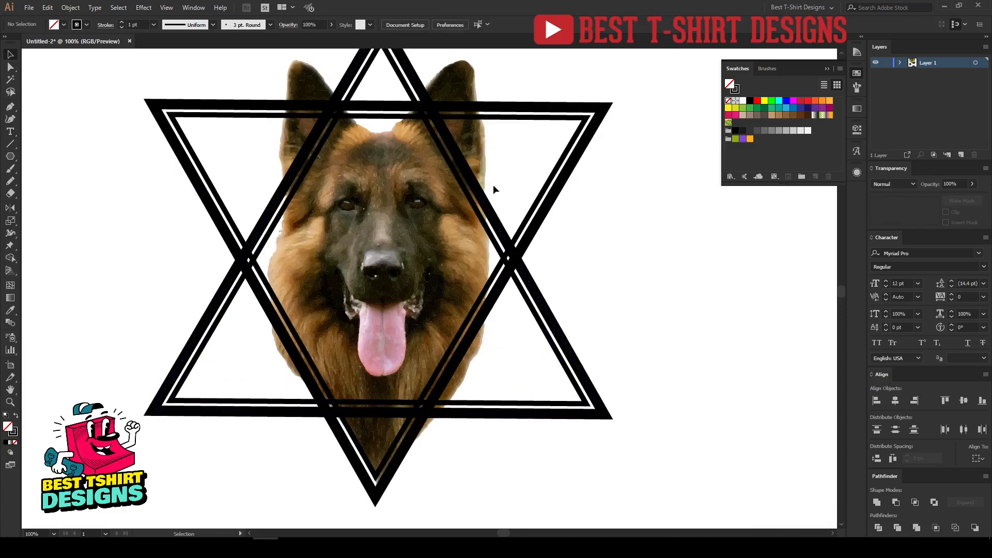
{"action": "left_click", "coordinate": [502, 232]}
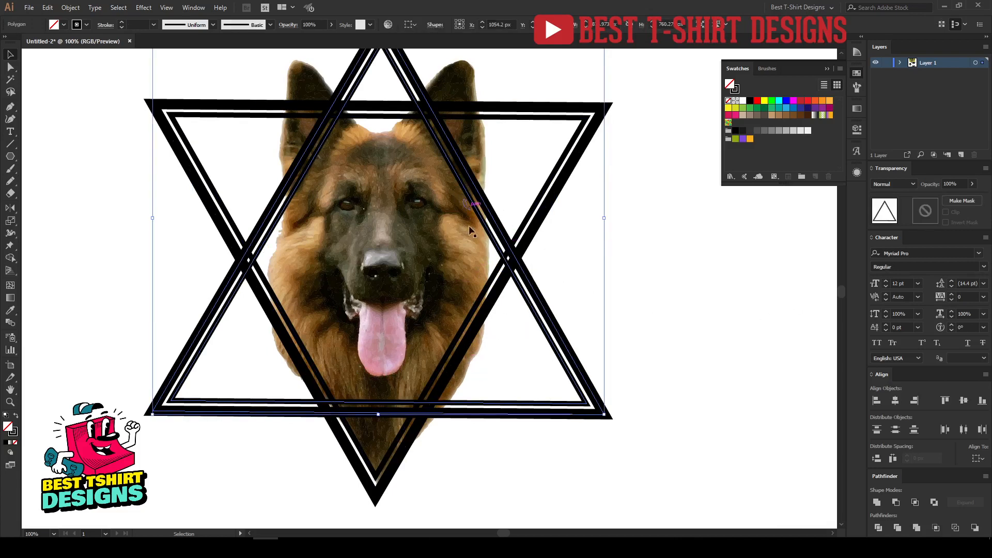
{"action": "left_click", "coordinate": [931, 221]}
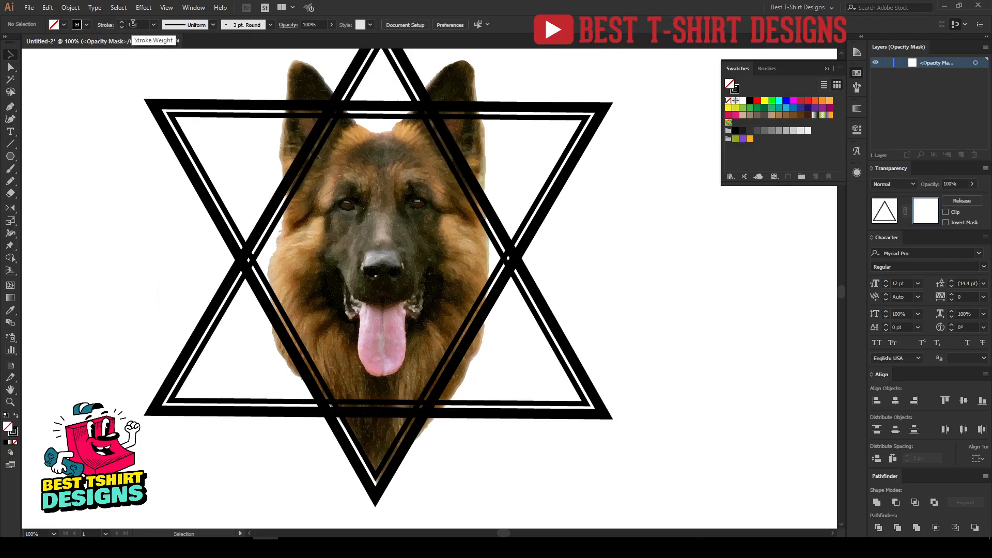
{"action": "key", "text": "shift+x"}
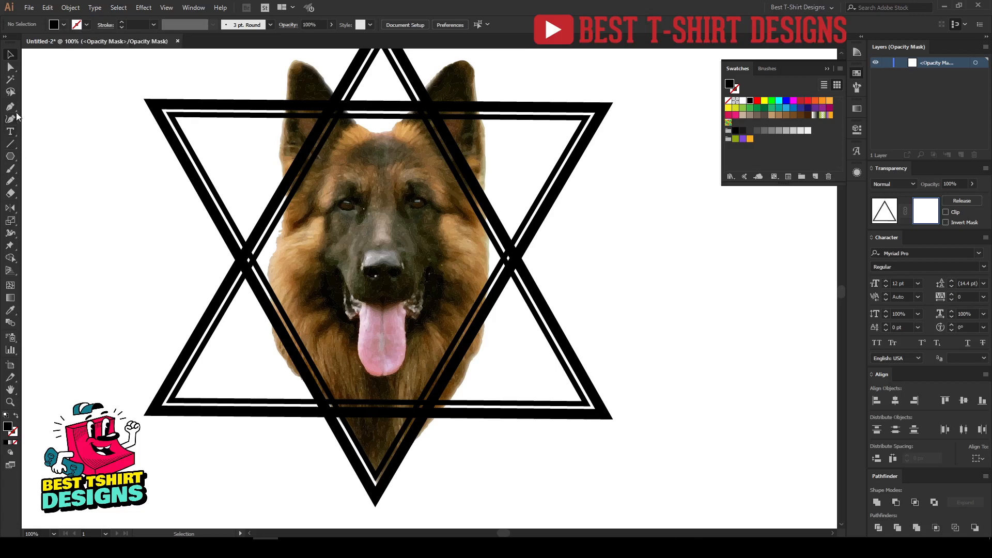
Step: Draw a closed black mask shape over the downward triangle's interior and the area above it to hide the upward triangles there, and leave mask editing
{"action": "left_click", "coordinate": [229, 247]}
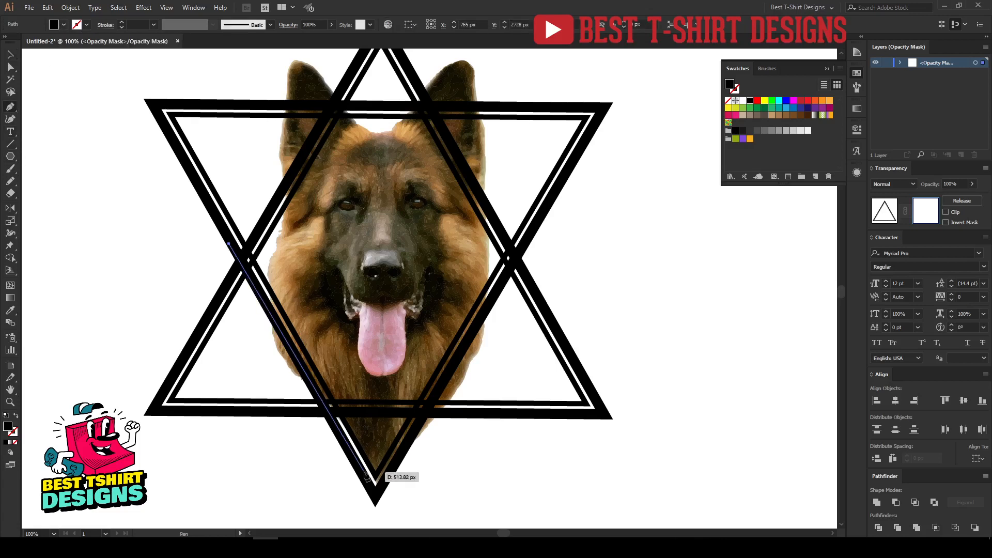
{"action": "scroll", "coordinate": [382, 471], "scroll_direction": "down", "scroll_amount": 3}
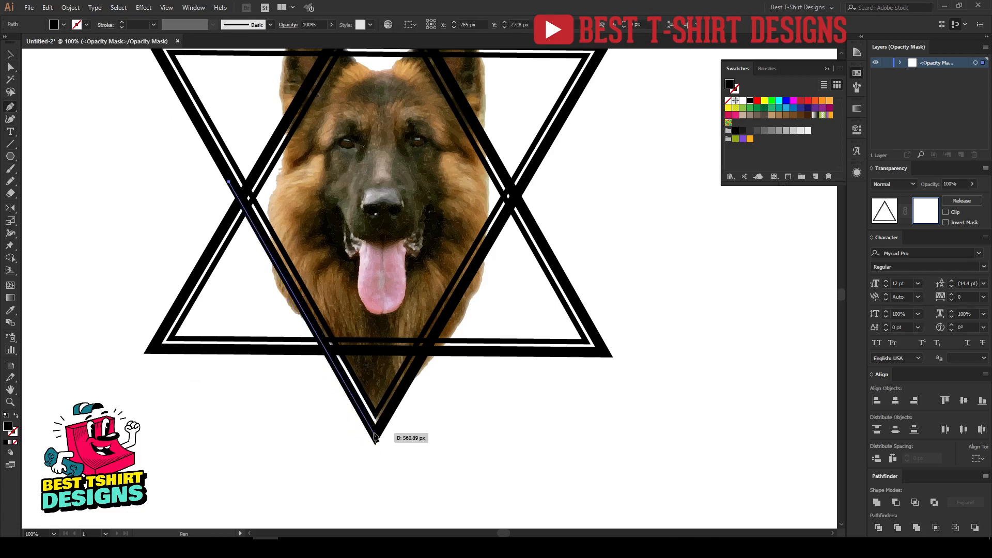
{"action": "left_click", "coordinate": [374, 434]}
{"action": "left_click", "coordinate": [553, 142]}
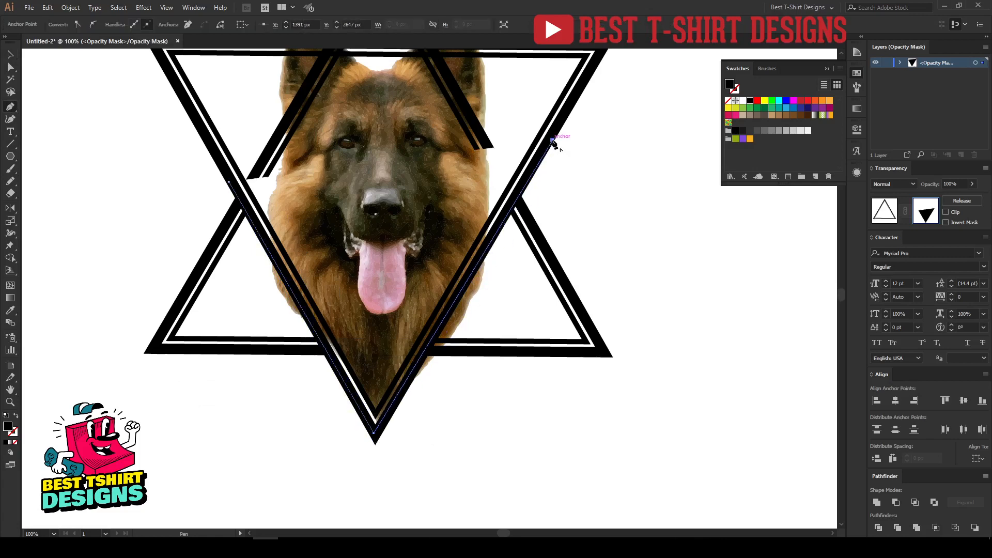
{"action": "scroll", "coordinate": [553, 143], "scroll_direction": "up", "scroll_amount": 7}
{"action": "left_click", "coordinate": [530, 125]}
{"action": "left_click_drag", "start_coordinate": [441, 87], "coordinate": [435, 85]}
{"action": "left_click", "coordinate": [361, 68]}
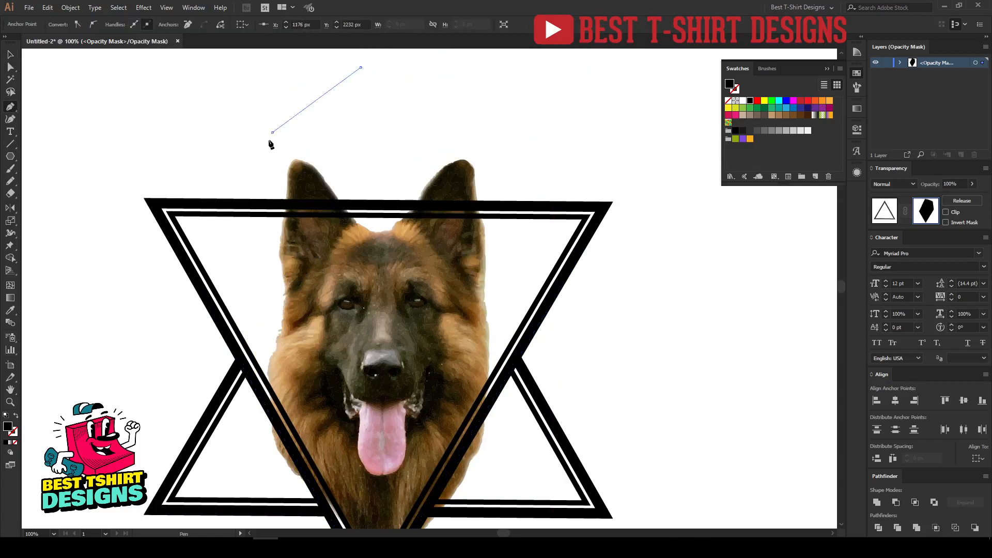
{"action": "left_click", "coordinate": [272, 133]}
{"action": "left_click_drag", "start_coordinate": [233, 214], "coordinate": [233, 228]}
{"action": "left_click", "coordinate": [230, 343]}
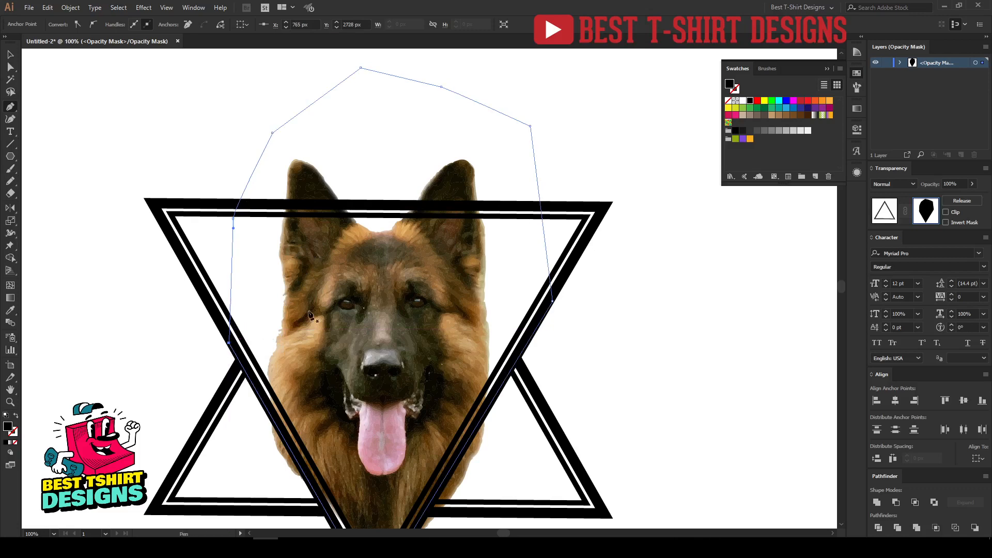
{"action": "key", "text": "v"}
{"action": "key", "text": "ctrl+minus"}
{"action": "left_click", "coordinate": [462, 400]}
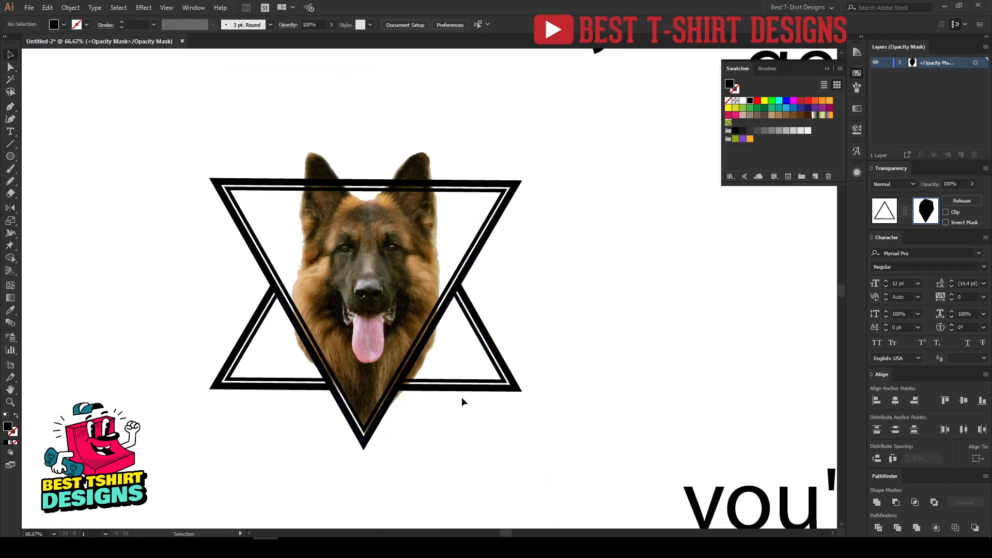
{"action": "left_click", "coordinate": [889, 214]}
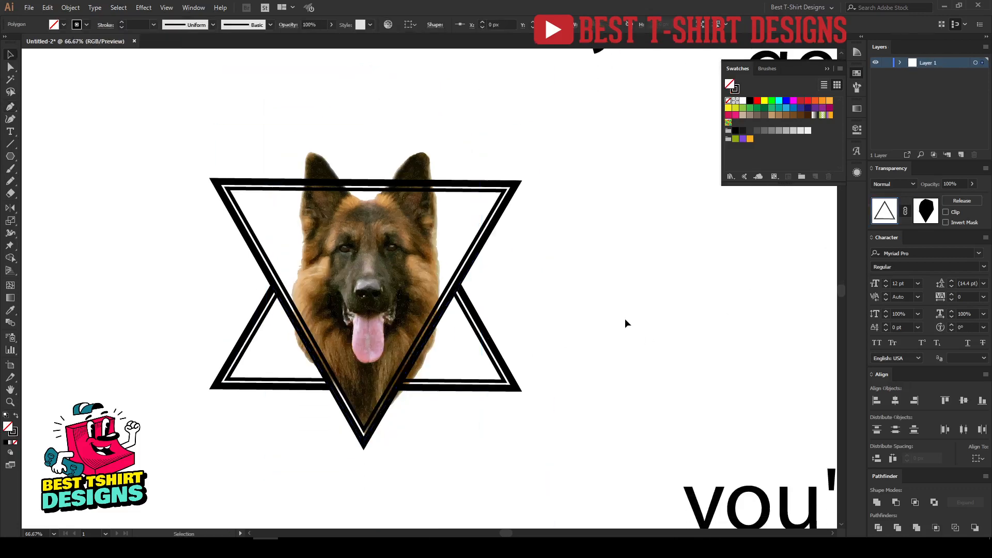
{"action": "left_click", "coordinate": [624, 320]}
Step: Bring the dog head in front of all the triangle outlines
{"action": "left_click", "coordinate": [395, 316]}
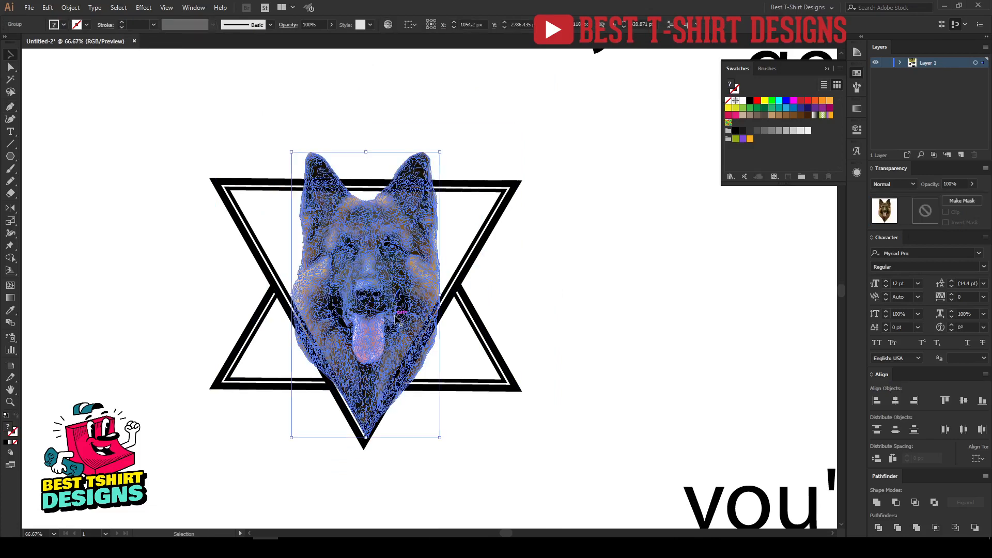
{"action": "key", "text": "ctrl"}
{"action": "key", "text": "Delete"}
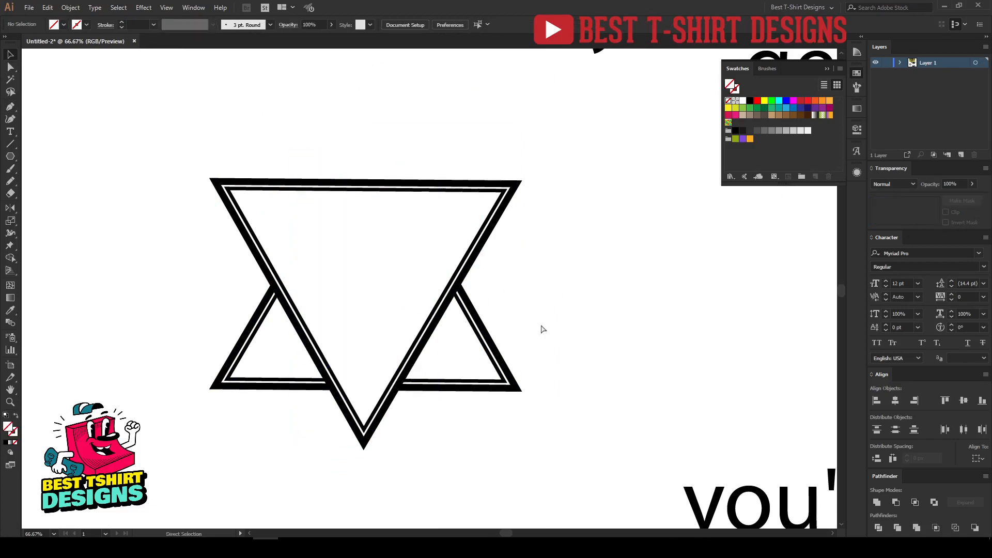
{"action": "key", "text": "ctrl+z"}
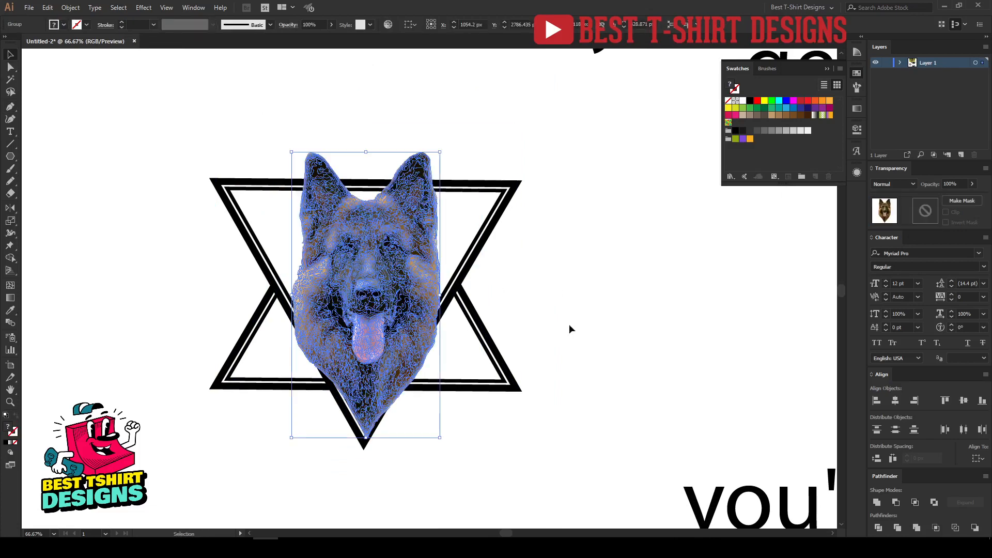
{"action": "key", "text": "ctrl+shift+a"}
Step: Add an opacity mask with clipping off to the dog head and open the mask for editing
{"action": "scroll", "coordinate": [301, 346], "scroll_direction": "up", "scroll_amount": 1}
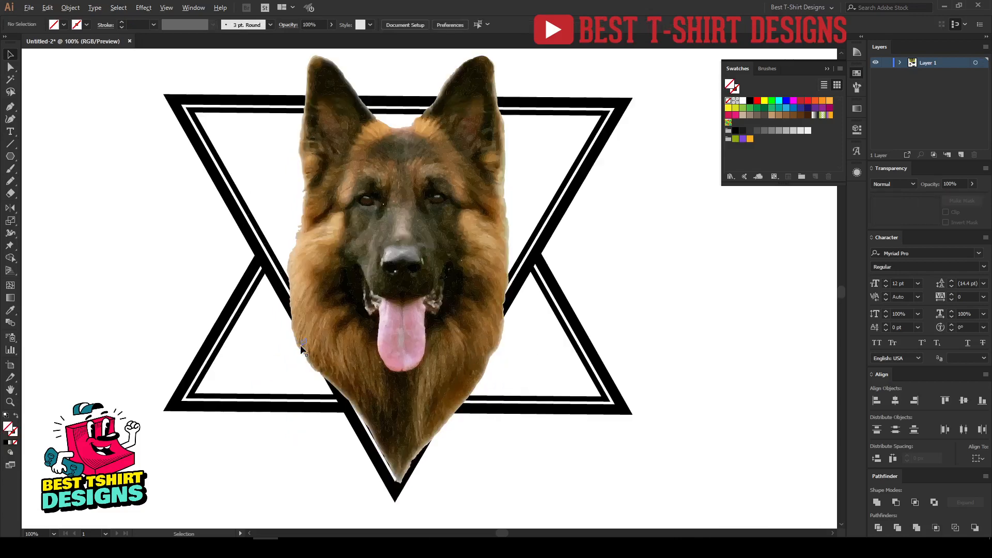
{"action": "left_click", "coordinate": [319, 287]}
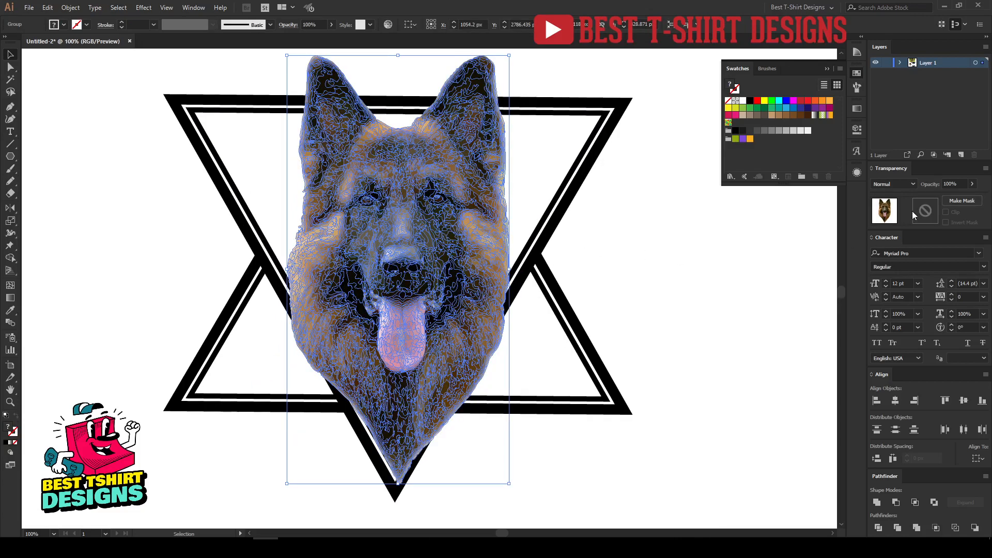
{"action": "left_click", "coordinate": [926, 212]}
{"action": "left_click", "coordinate": [955, 212]}
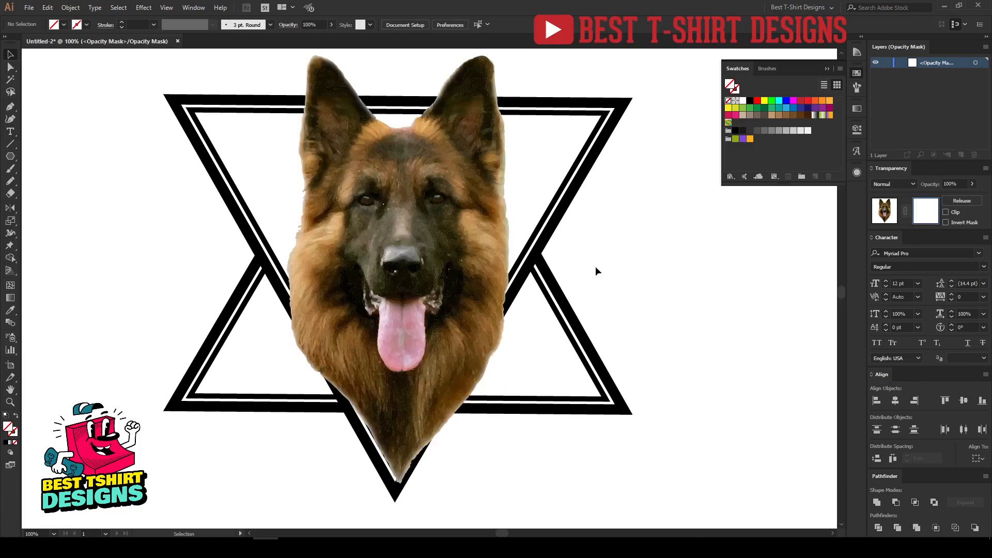
Step: Set a black fill for drawing with the Pen tool in the dog head's opacity mask
{"action": "left_click", "coordinate": [11, 108]}
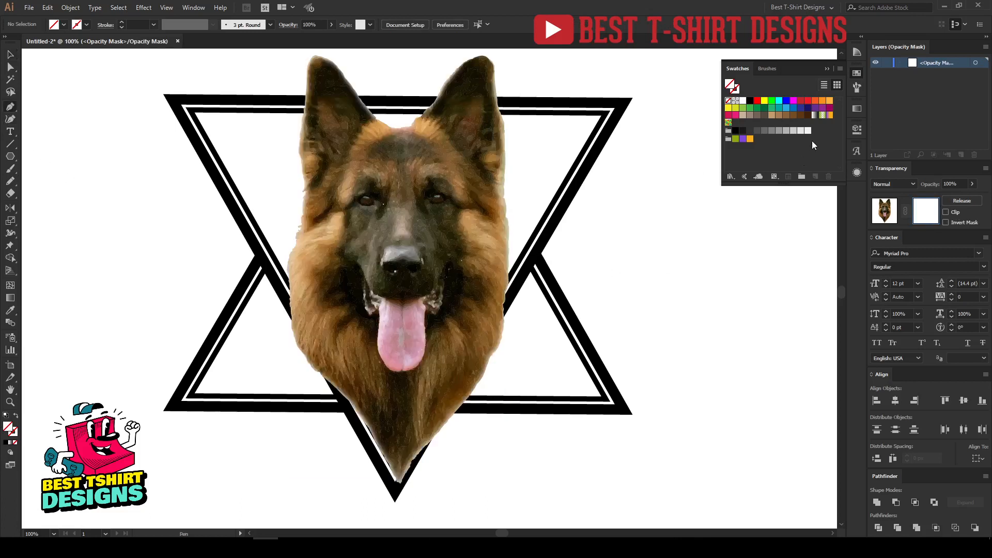
{"action": "left_click", "coordinate": [750, 101]}
Step: Try to draw a closed mask shape just inside the downward triangle's V and around its outside, undoing the last points
{"action": "left_click", "coordinate": [253, 221]}
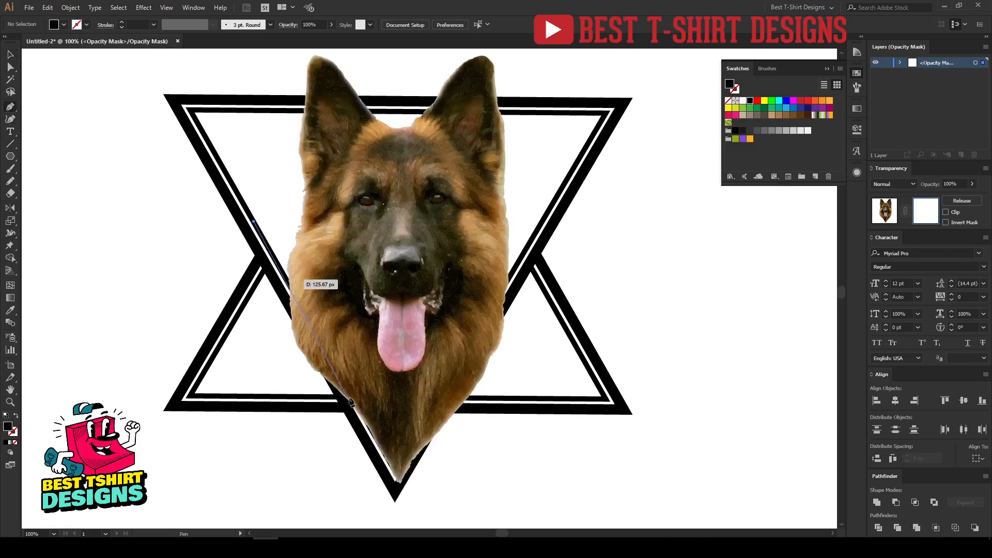
{"action": "left_click", "coordinate": [398, 433]}
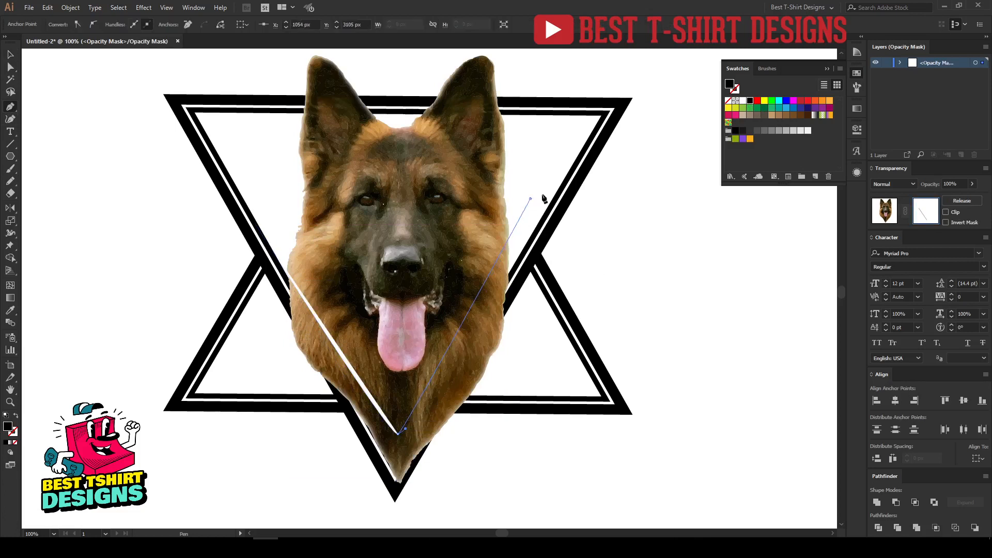
{"action": "left_click", "coordinate": [622, 190]}
{"action": "left_click", "coordinate": [673, 297]}
{"action": "left_click", "coordinate": [647, 428]}
{"action": "left_click_drag", "start_coordinate": [607, 475], "coordinate": [549, 495]}
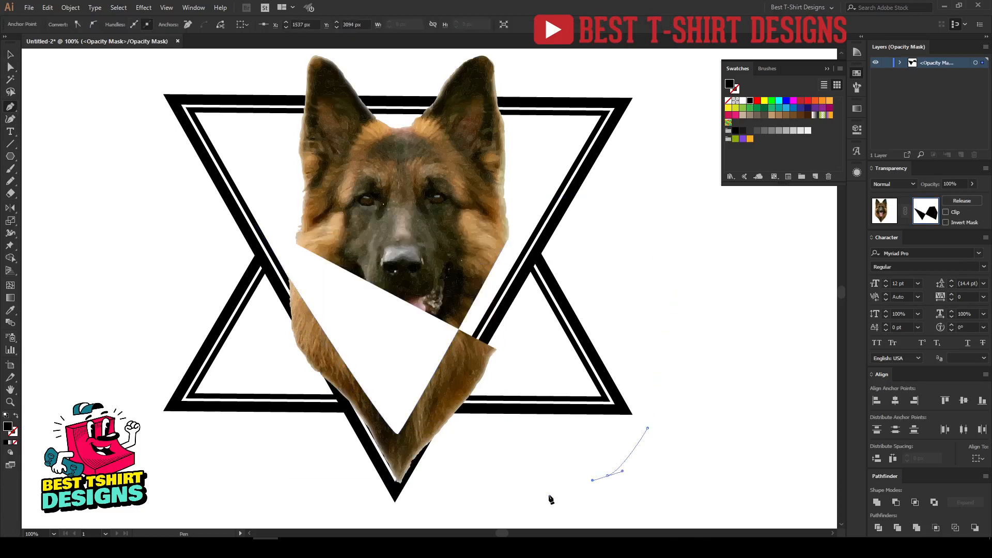
{"action": "left_click", "coordinate": [534, 498]}
{"action": "left_click_drag", "start_coordinate": [165, 333], "coordinate": [173, 278]}
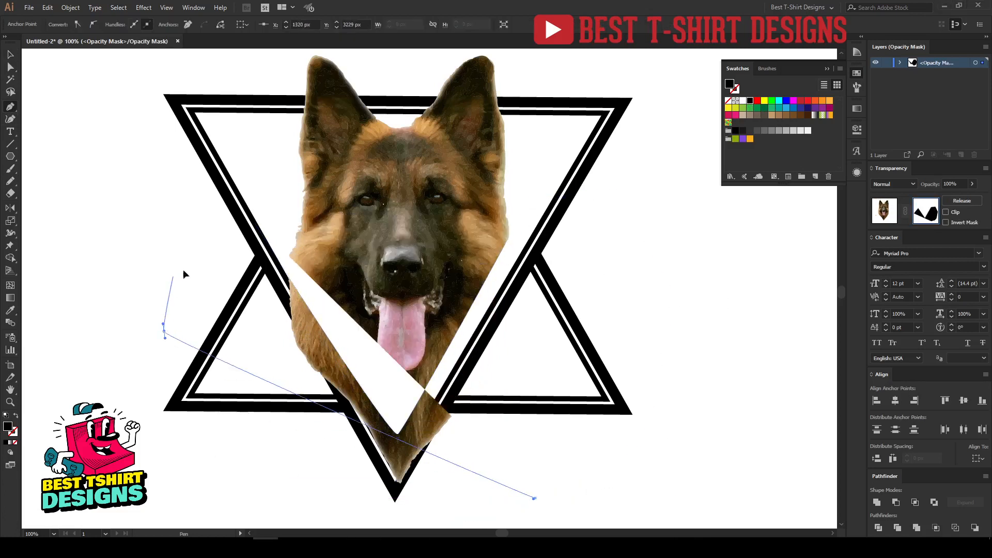
{"action": "left_click", "coordinate": [254, 222]}
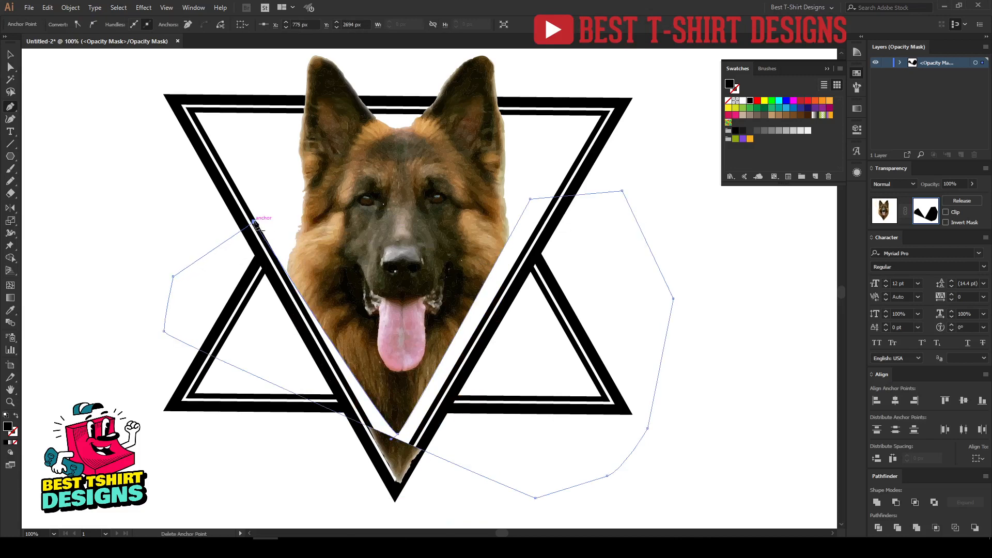
{"action": "key", "text": "ctrl+z"}
{"action": "key", "text": "ctrl+z"}
{"action": "key", "text": "ctrl+z"}
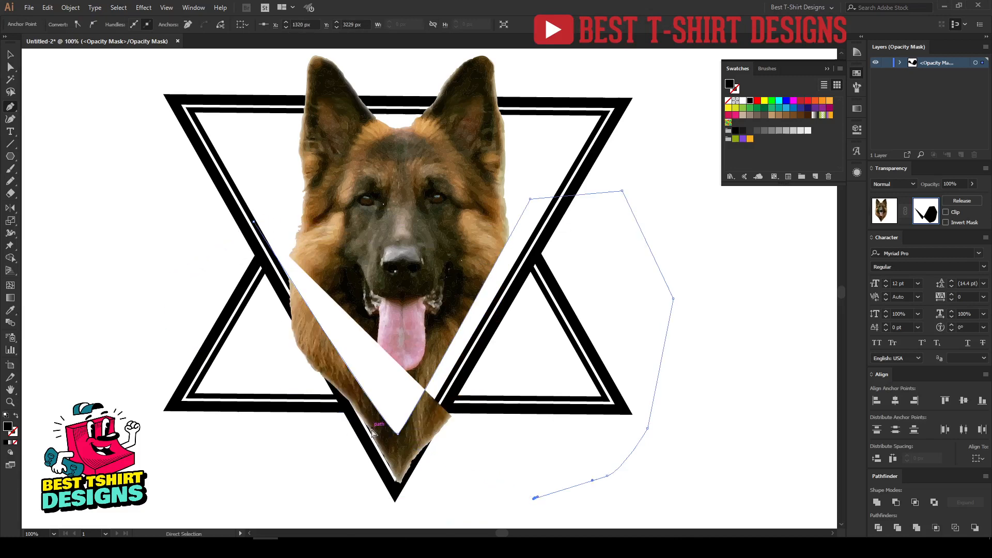
Step: Continue the mask outline below the downward triangle's tip and around its left side, closing it at the starting point
{"action": "scroll", "coordinate": [393, 475], "scroll_direction": "down", "scroll_amount": 2}
{"action": "left_click", "coordinate": [366, 505]}
{"action": "left_click", "coordinate": [160, 364]}
{"action": "left_click", "coordinate": [156, 261]}
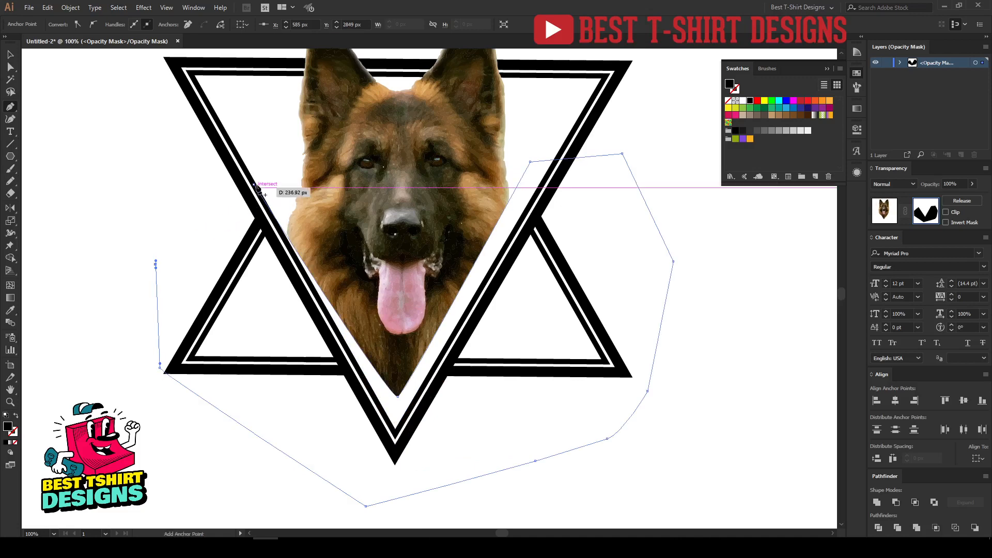
{"action": "left_click", "coordinate": [255, 185]}
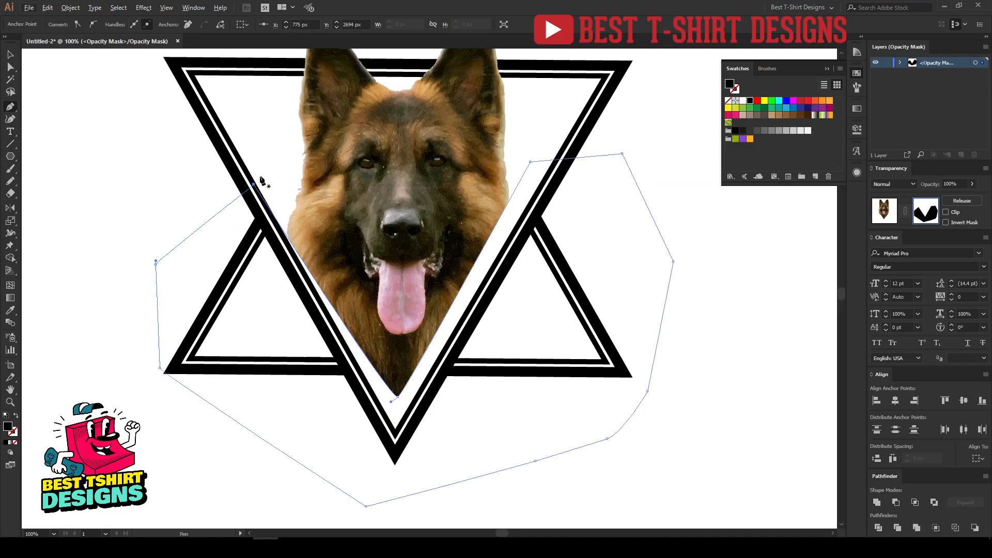
Step: Draw a second closed black mask shape along the downward triangle's inner outline and widely around the area outside its V
{"action": "left_click", "coordinate": [245, 169]}
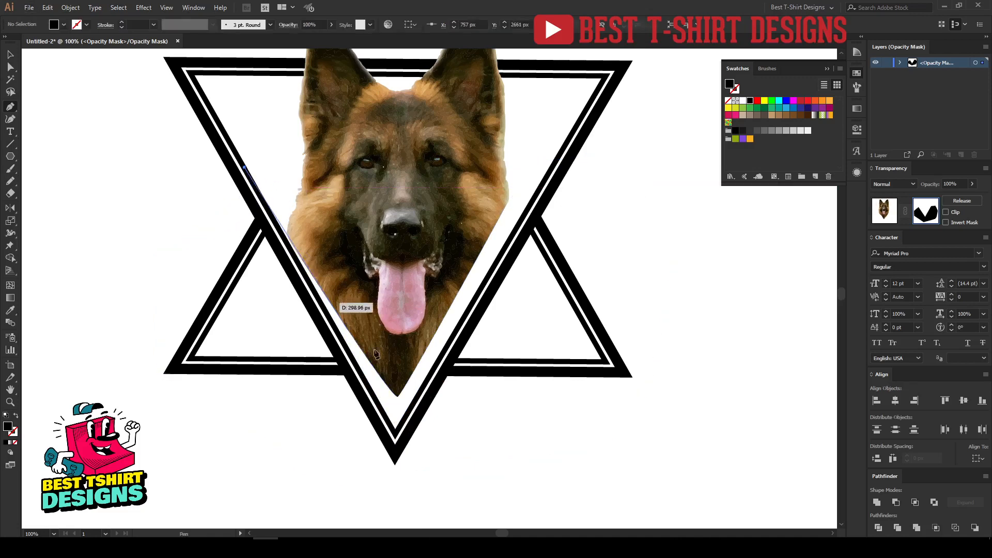
{"action": "left_click", "coordinate": [395, 435]}
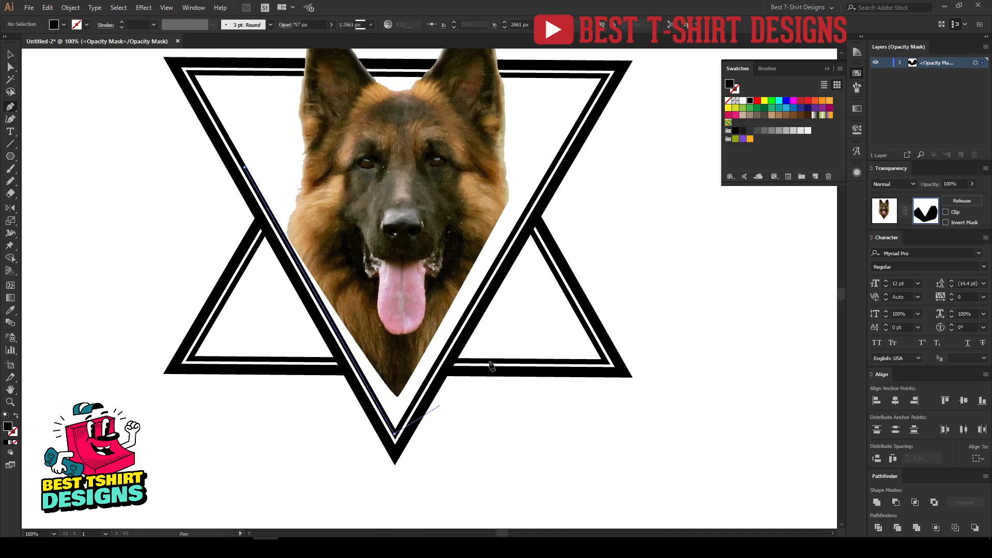
{"action": "left_click", "coordinate": [551, 169]}
{"action": "left_click", "coordinate": [742, 367]}
{"action": "left_click", "coordinate": [649, 476]}
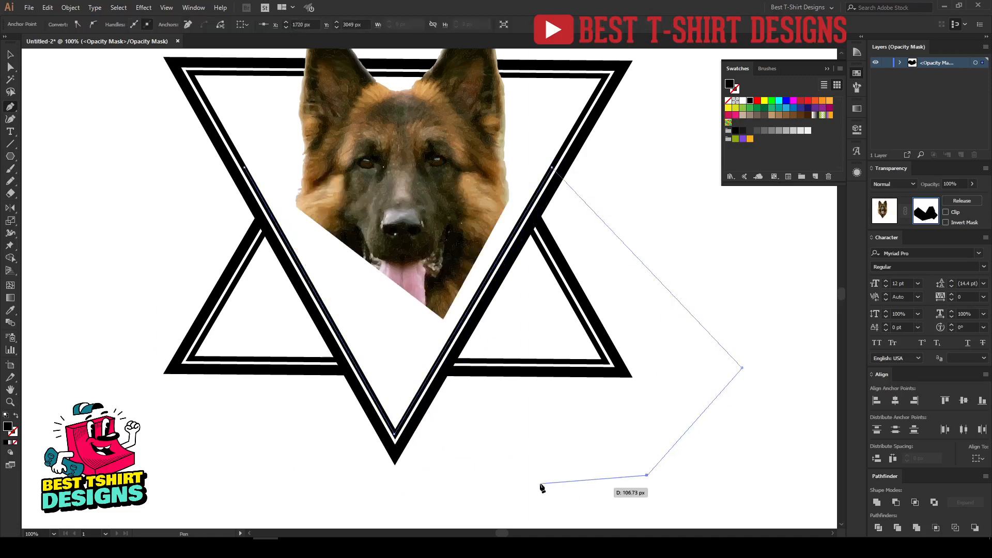
{"action": "scroll", "coordinate": [542, 482], "scroll_direction": "down", "scroll_amount": 2}
{"action": "left_click", "coordinate": [445, 513]}
{"action": "left_click", "coordinate": [186, 476]}
{"action": "left_click", "coordinate": [88, 239]}
{"action": "left_click", "coordinate": [140, 128]}
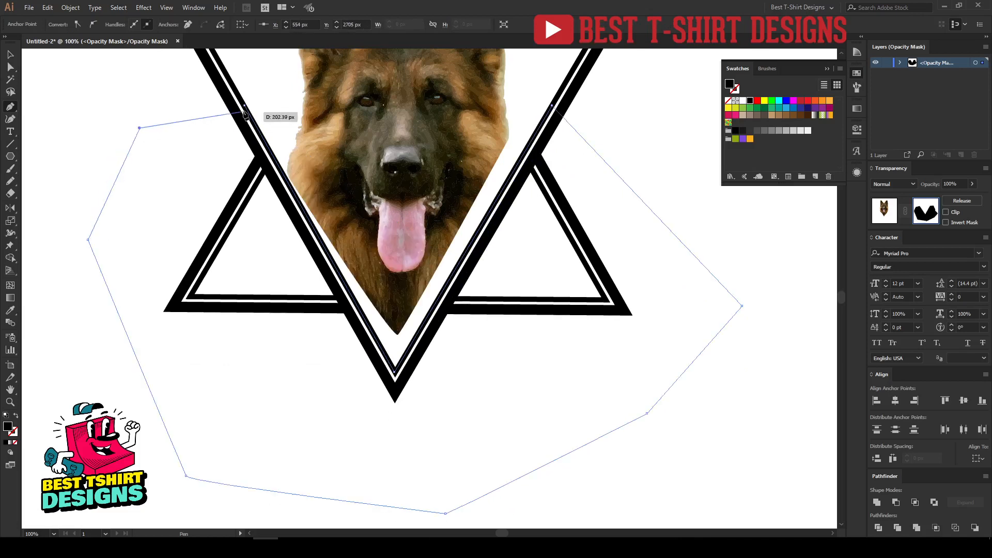
{"action": "left_click", "coordinate": [245, 106]}
{"action": "key", "text": "v"}
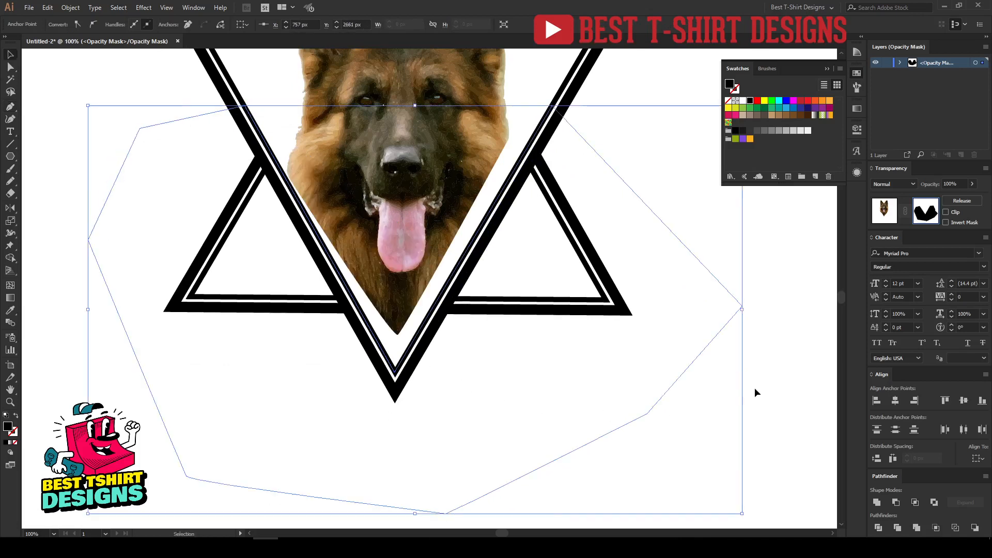
Step: Delete the first mask shape that cuts too far into the dog head, and leave mask editing
{"action": "left_click", "coordinate": [691, 352]}
{"action": "left_click", "coordinate": [630, 305]}
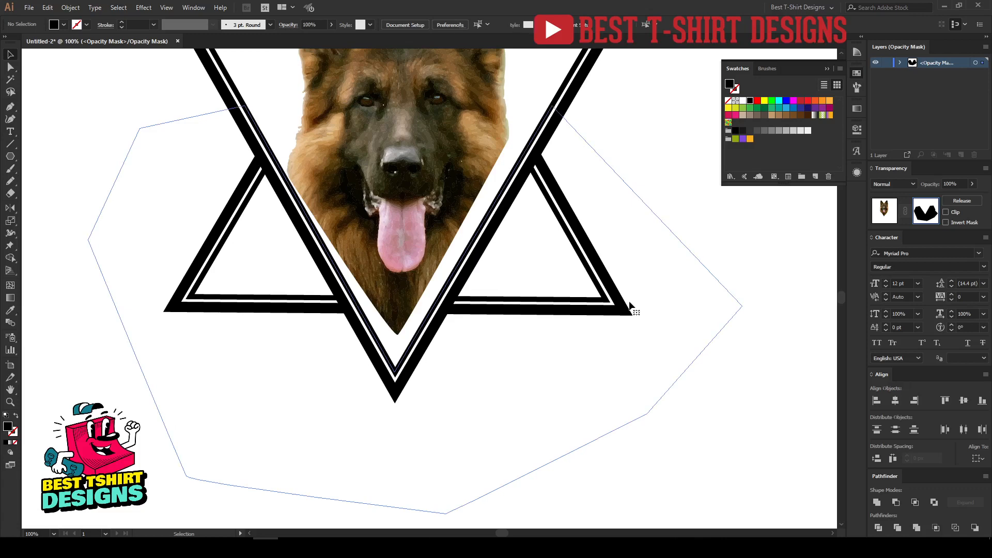
{"action": "key", "text": "Delete"}
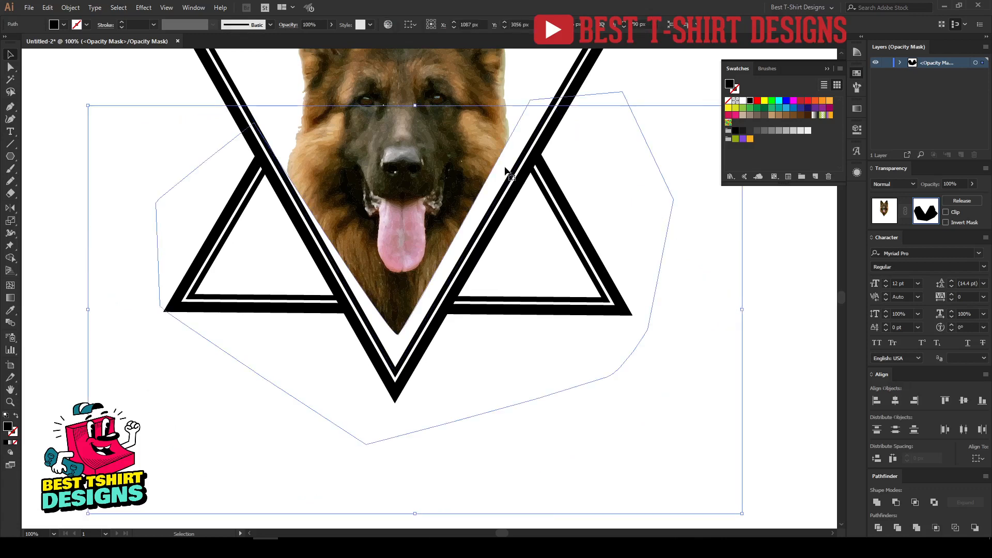
{"action": "left_click", "coordinate": [505, 169]}
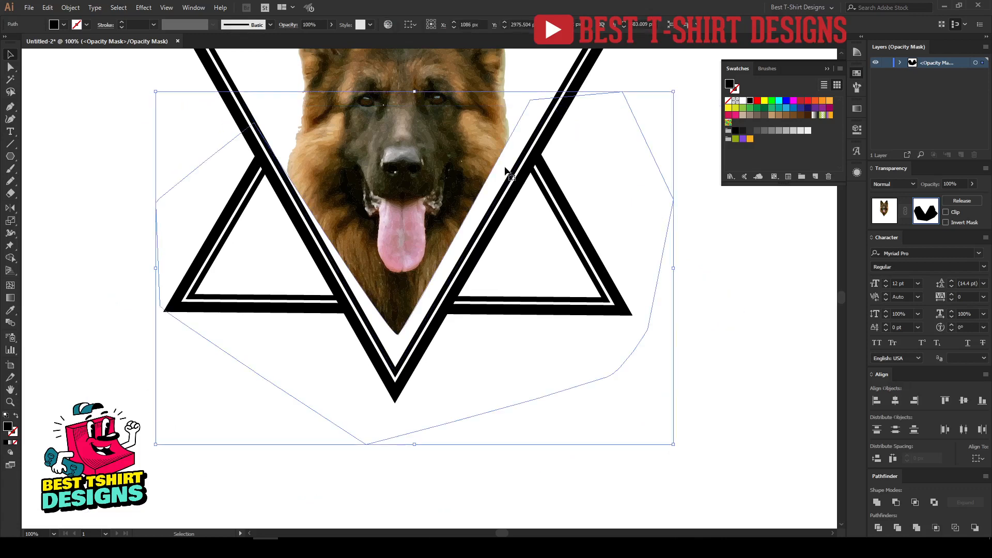
{"action": "key", "text": "Delete"}
{"action": "scroll", "coordinate": [506, 267], "scroll_direction": "up", "scroll_amount": 2}
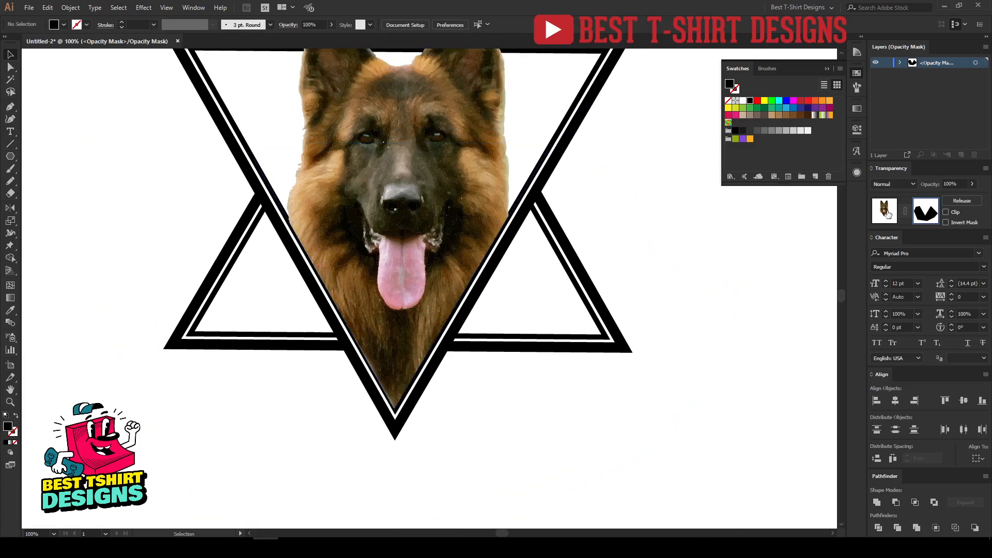
{"action": "scroll", "coordinate": [418, 436], "scroll_direction": "down", "scroll_amount": 1}
{"action": "left_click", "coordinate": [571, 259]}
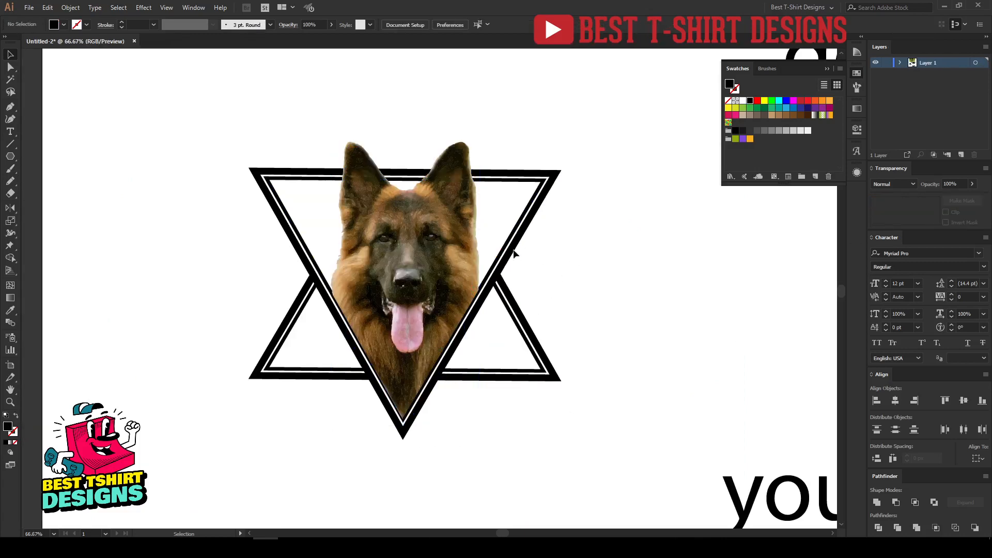
Step: Bring the downward triangle outlines in front of the dog head
{"action": "left_click", "coordinate": [514, 250]}
{"action": "key", "text": "a"}
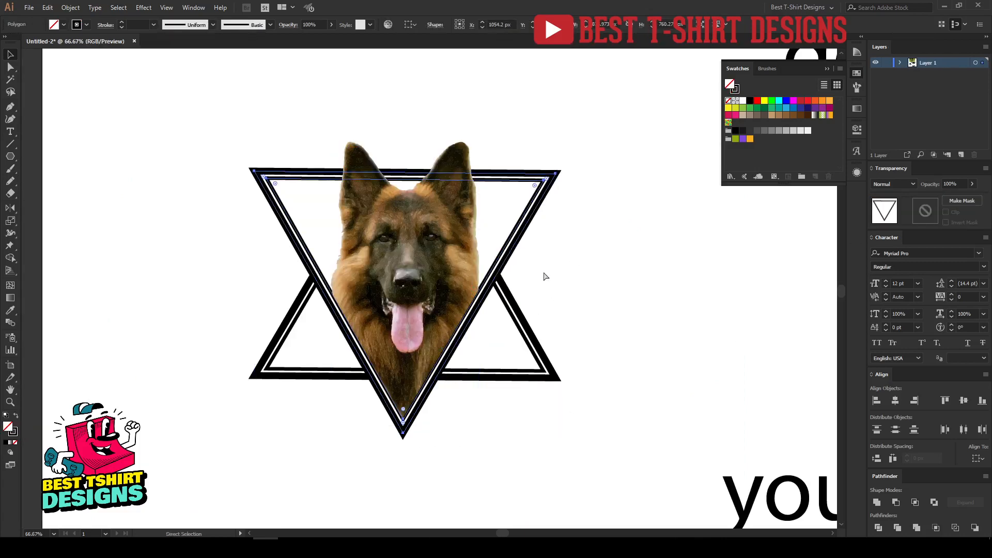
{"action": "key", "text": "Delete"}
{"action": "key", "text": "ctrl+z"}
{"action": "key", "text": "v"}
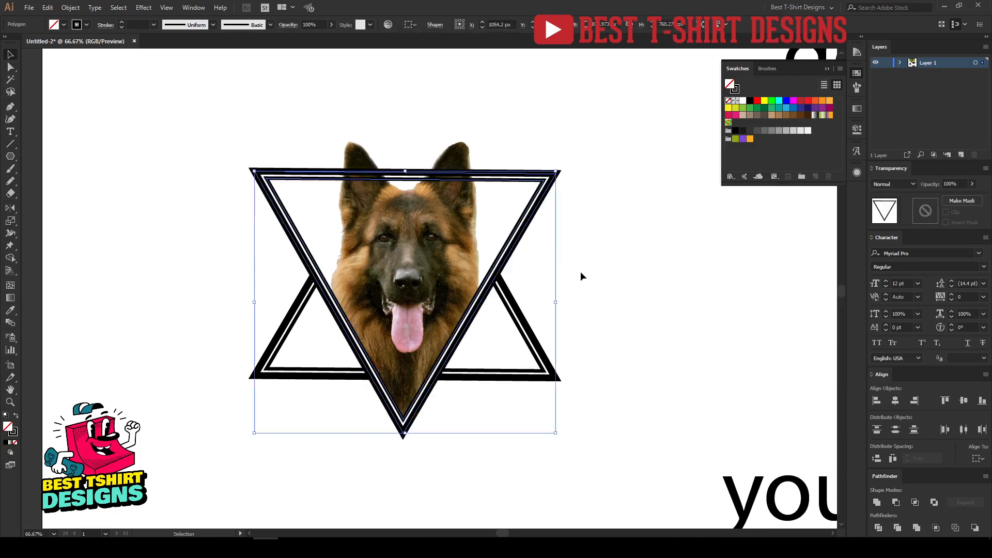
{"action": "left_click", "coordinate": [584, 275]}
{"action": "scroll", "coordinate": [414, 399], "scroll_direction": "up", "scroll_amount": 3}
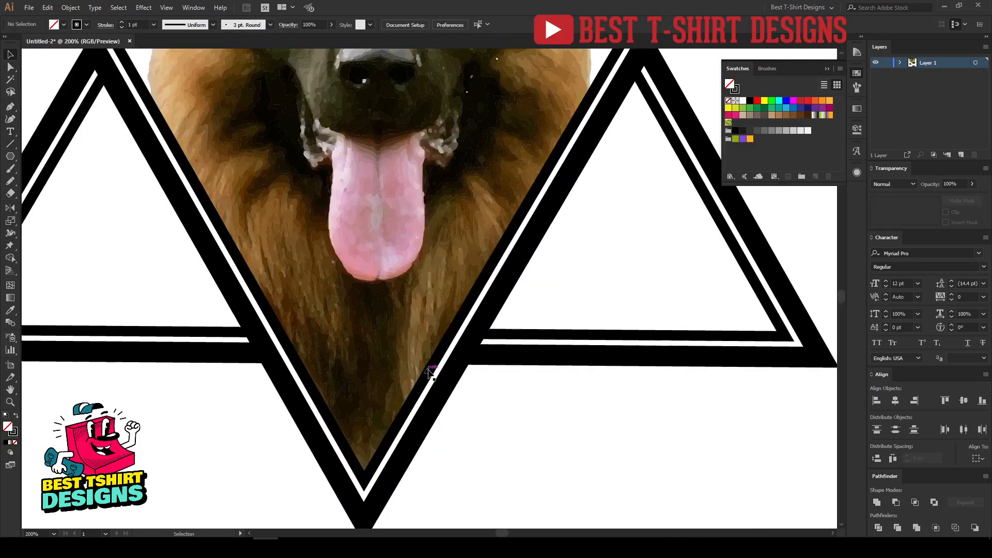
{"action": "scroll", "coordinate": [438, 381], "scroll_direction": "down", "scroll_amount": 3}
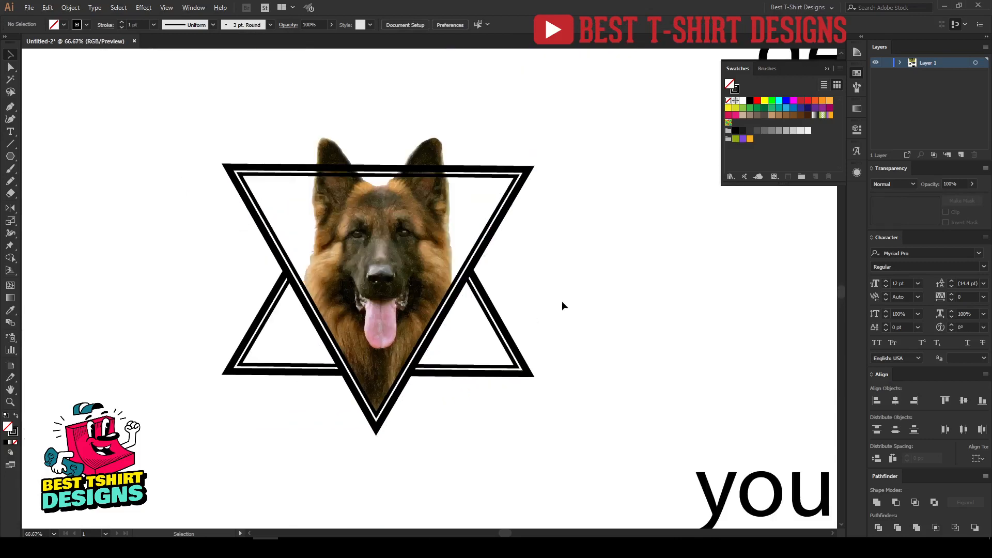
Step: Copy the masked dog head
{"action": "scroll", "coordinate": [408, 164], "scroll_direction": "up", "scroll_amount": 1}
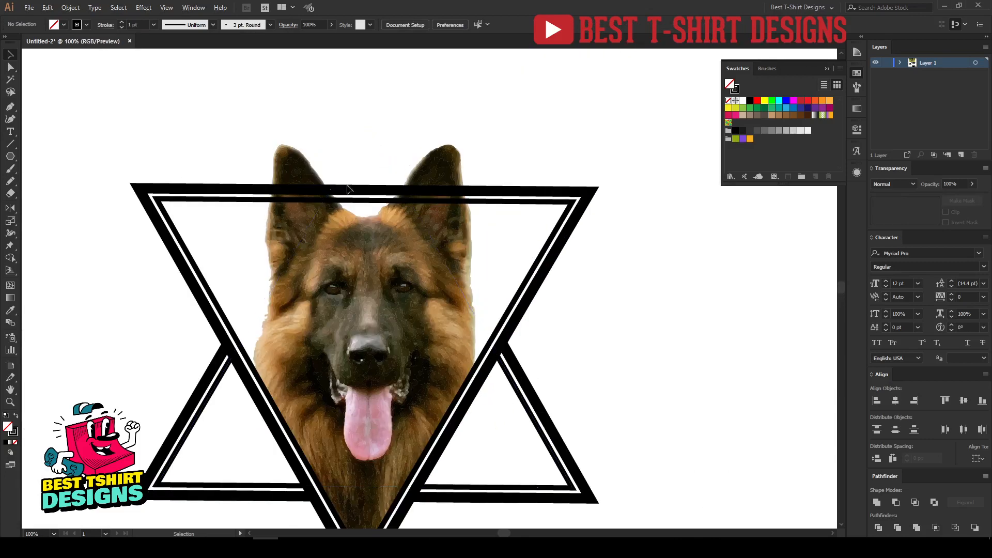
{"action": "left_click", "coordinate": [411, 243]}
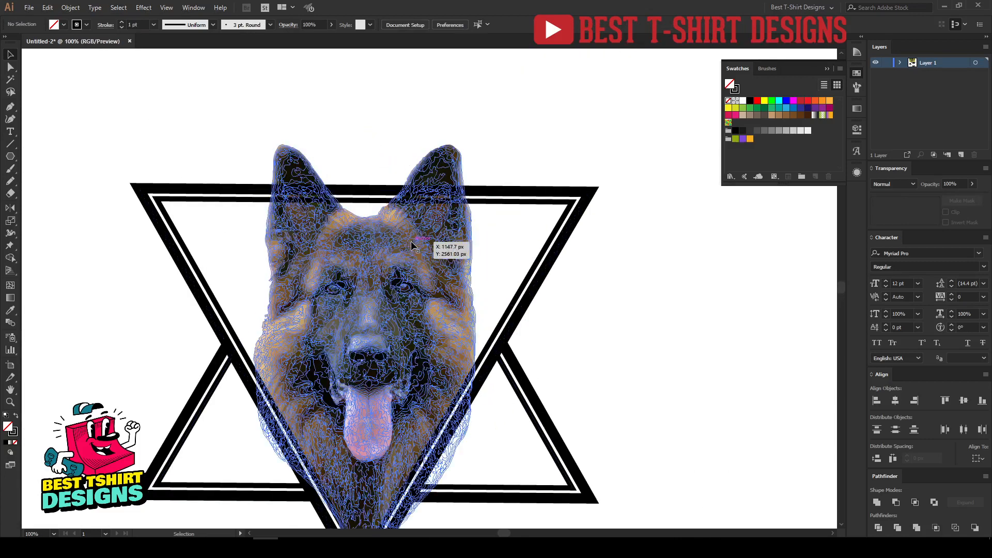
{"action": "key", "text": "a"}
{"action": "key", "text": "v"}
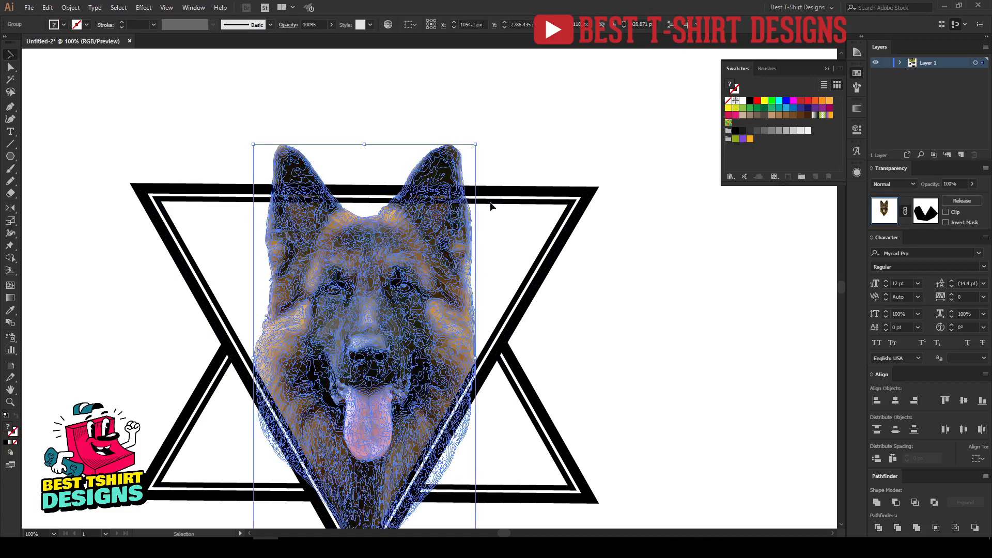
Step: Add an opacity mask with clipping off to the downward triangle outlines and paste the dog head in place inside it
{"action": "left_click", "coordinate": [491, 200]}
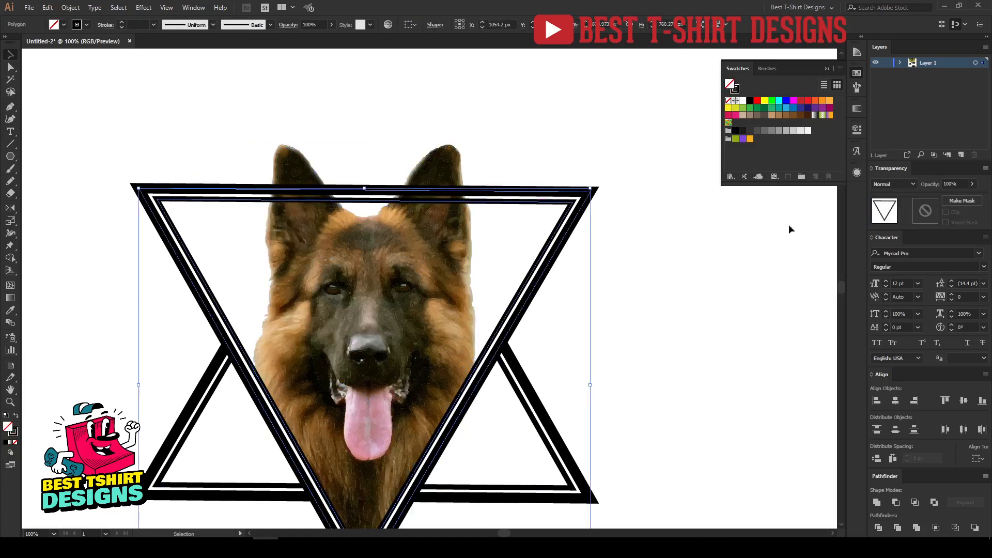
{"action": "left_click", "coordinate": [958, 201]}
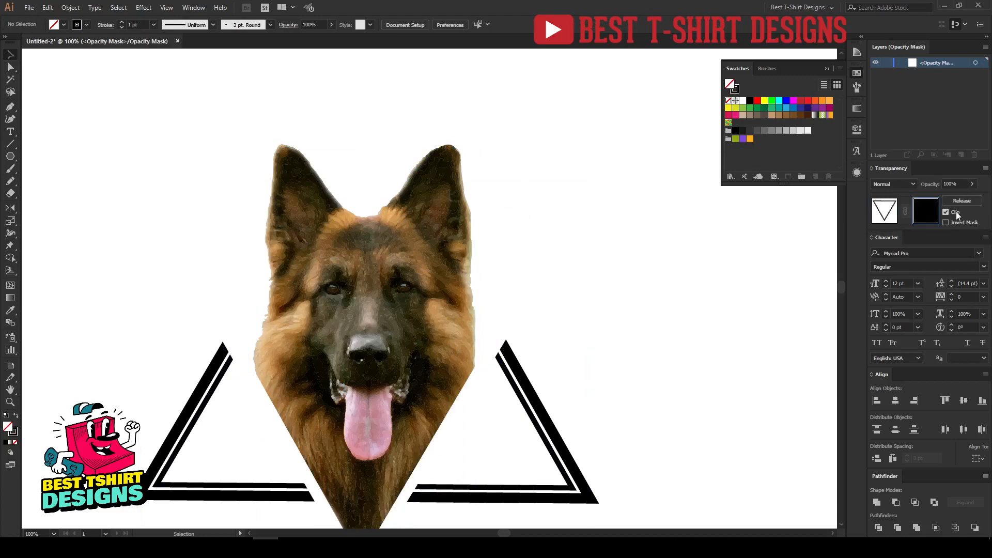
{"action": "left_click", "coordinate": [925, 211]}
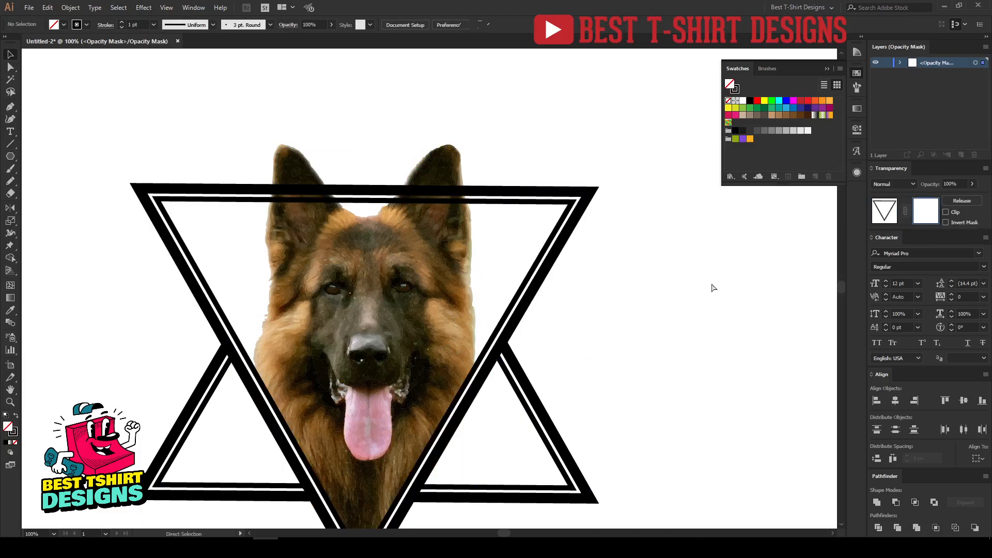
{"action": "key", "text": "ctrl+f"}
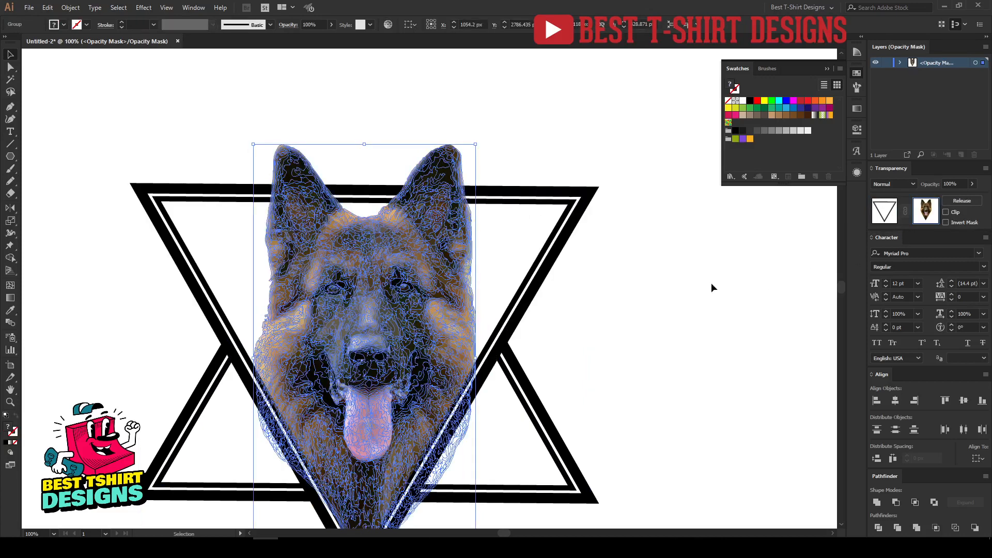
{"action": "left_click", "coordinate": [614, 298]}
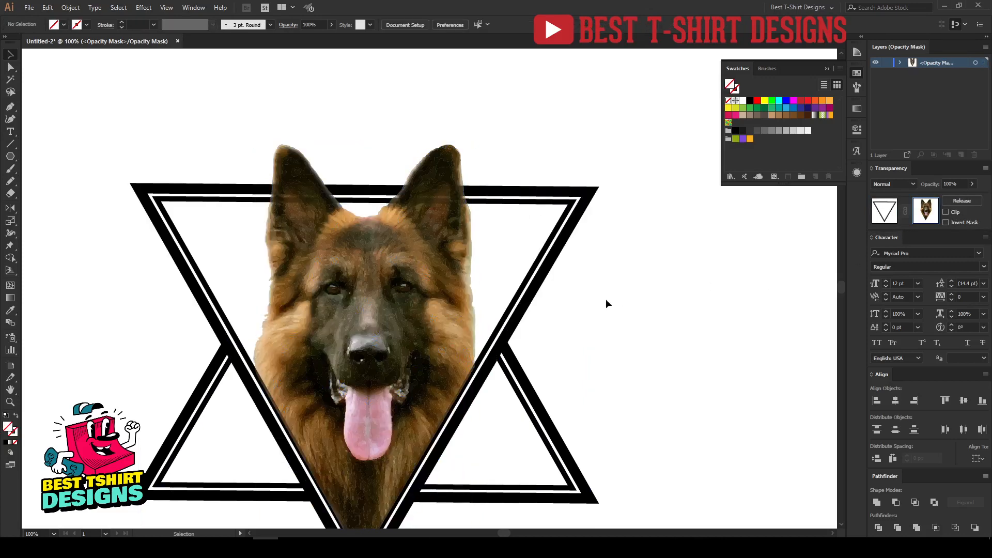
Step: Merge the pasted dog head in the mask into a single silhouette and fill it black
{"action": "left_click", "coordinate": [383, 284]}
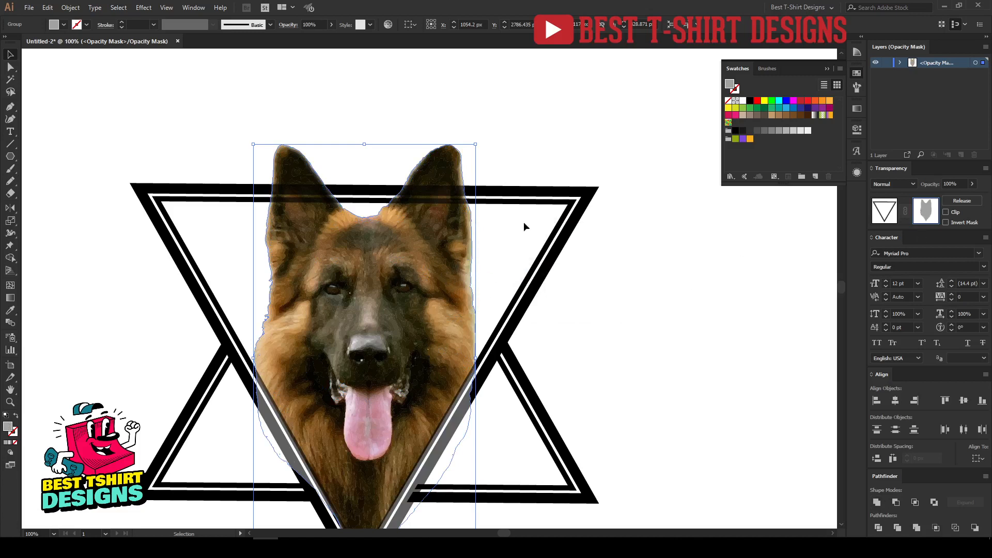
{"action": "left_click", "coordinate": [749, 101]}
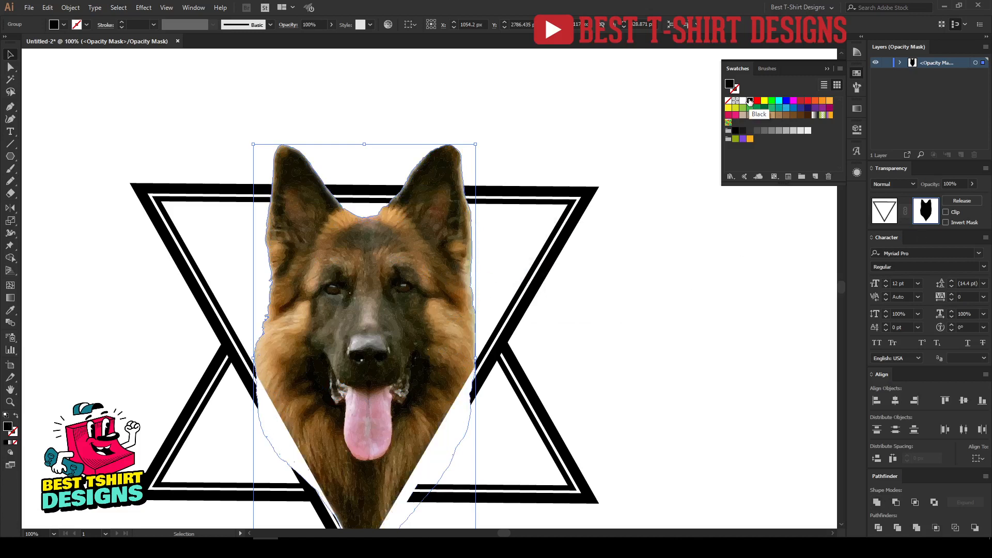
{"action": "left_click", "coordinate": [605, 288]}
{"action": "scroll", "coordinate": [307, 165], "scroll_direction": "up", "scroll_amount": 4}
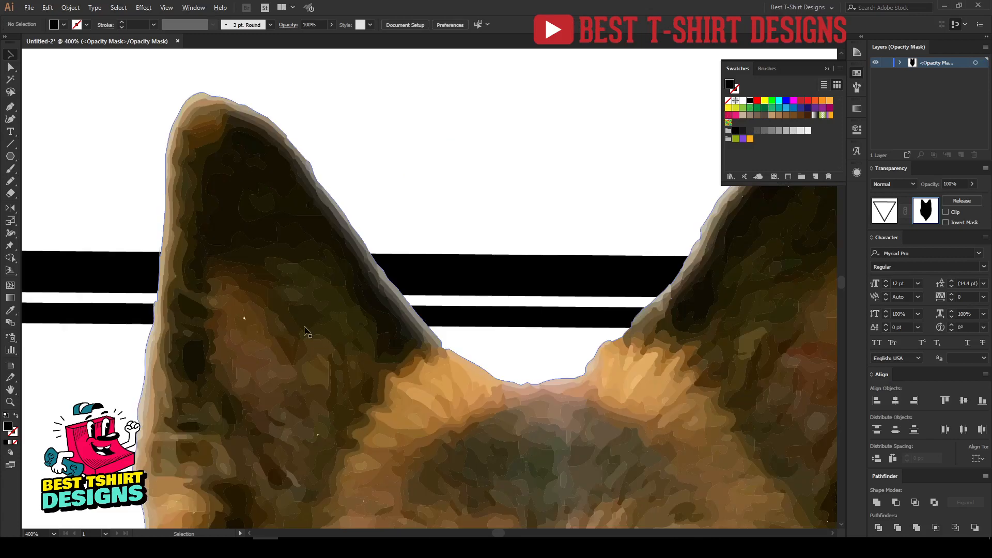
{"action": "scroll", "coordinate": [319, 187], "scroll_direction": "down", "scroll_amount": 3}
{"action": "scroll", "coordinate": [310, 160], "scroll_direction": "down", "scroll_amount": 3}
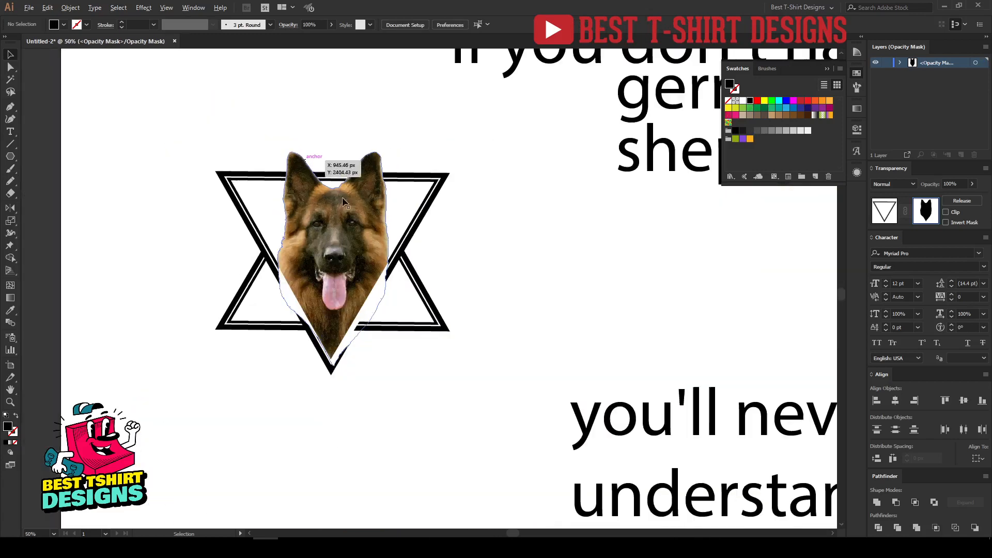
Step: Erase the lower part of the black head silhouette in the opacity mask, keeping only the ears and forehead area
{"action": "key", "text": "ctrl+="}
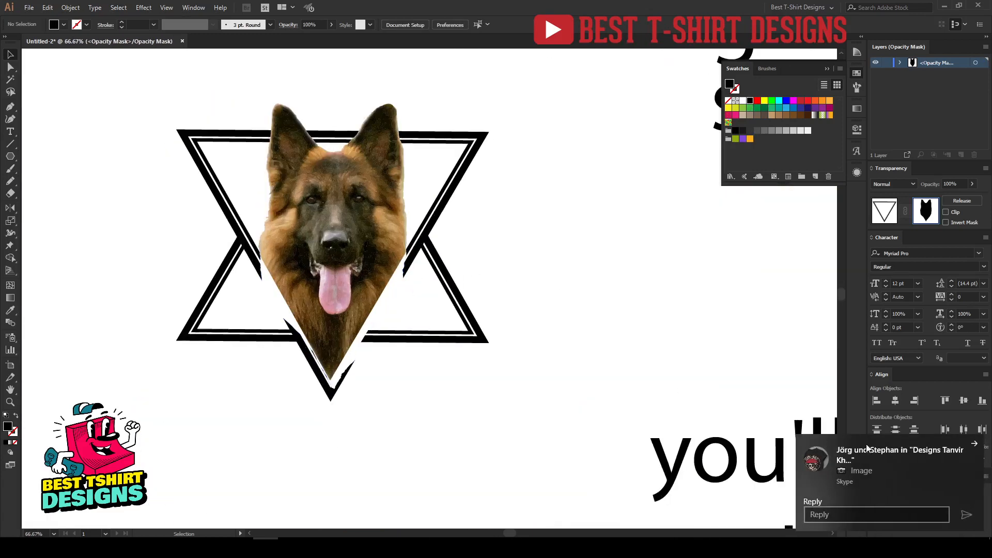
{"action": "left_click", "coordinate": [974, 445]}
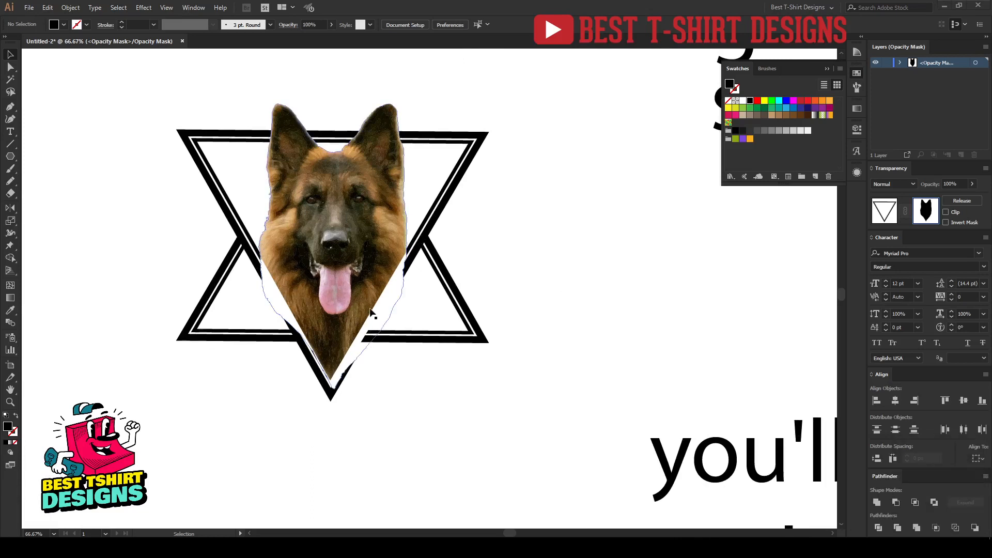
{"action": "left_click", "coordinate": [974, 435]}
{"action": "left_click", "coordinate": [336, 266]}
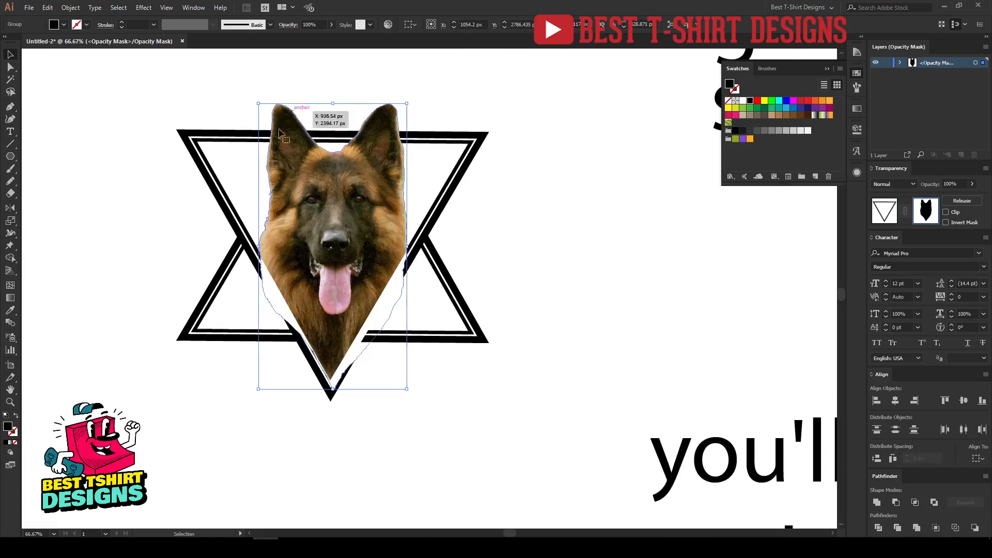
{"action": "key", "text": "shift+e"}
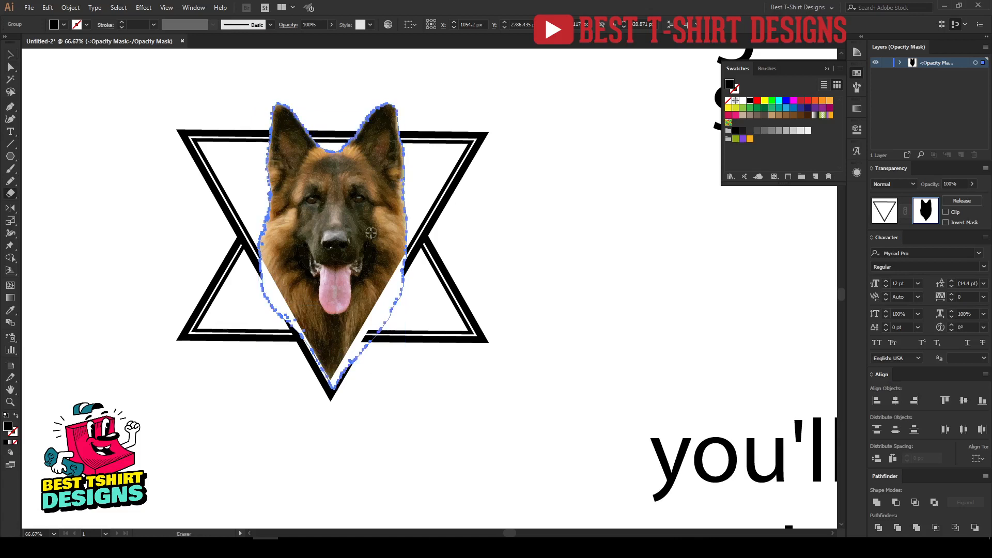
{"action": "left_click_drag", "start_coordinate": [520, 447], "coordinate": [140, 212]}
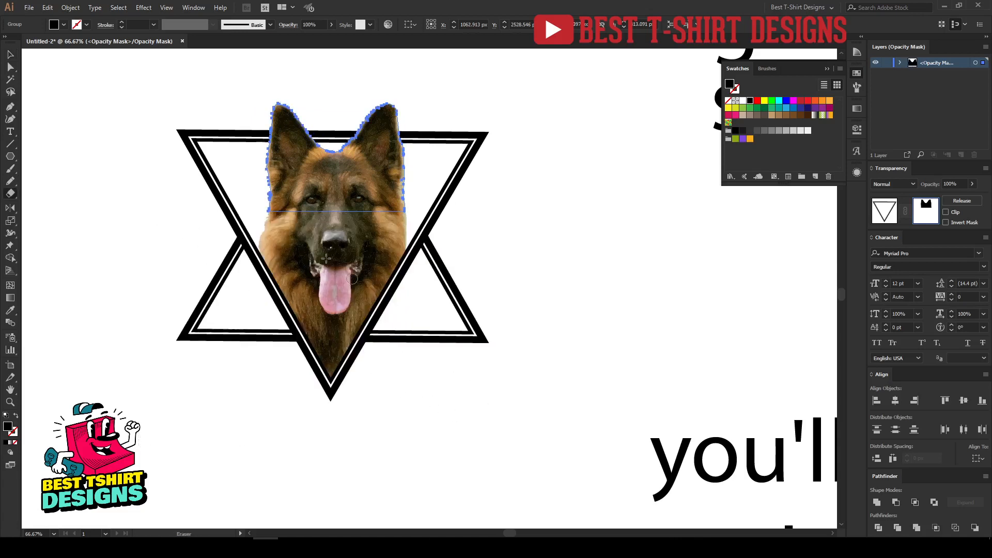
{"action": "left_click_drag", "start_coordinate": [540, 432], "coordinate": [124, 214]}
{"action": "left_click_drag", "start_coordinate": [454, 375], "coordinate": [103, 192]}
Step: Leave opacity mask editing and return to the normal artwork
{"action": "key", "text": "v"}
{"action": "left_click", "coordinate": [524, 275]}
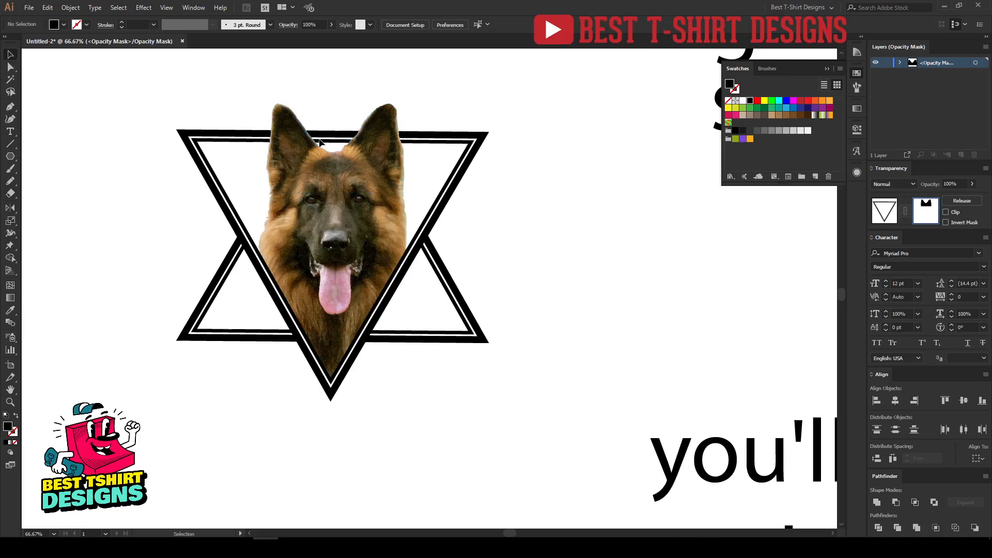
{"action": "left_click", "coordinate": [889, 207]}
{"action": "left_click", "coordinate": [584, 309]}
{"action": "key", "text": "ctrl+minus"}
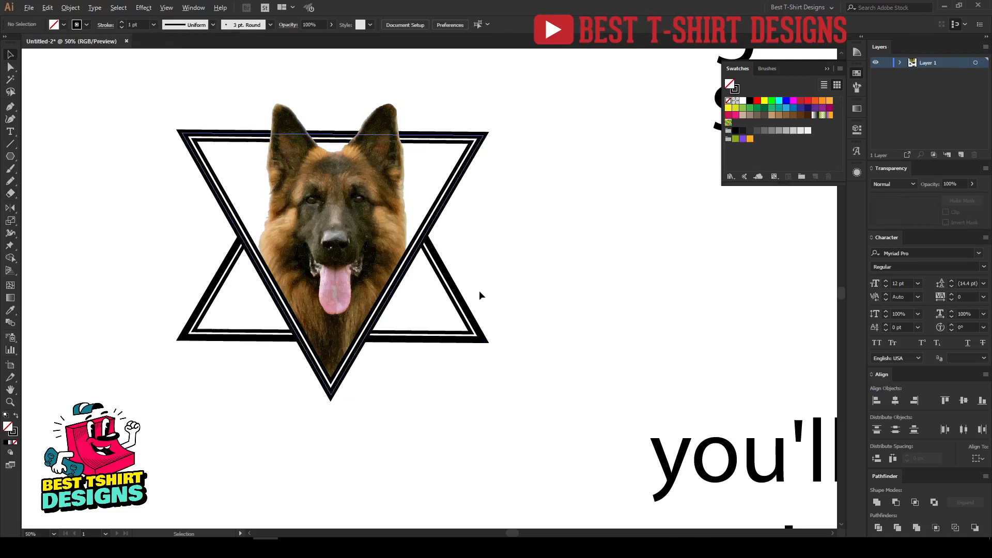
Step: Group the dog head with both triangle frames and move the group down about 249 px
{"action": "left_click_drag", "start_coordinate": [176, 152], "coordinate": [505, 414]}
{"action": "key", "text": "ctrl+minus"}
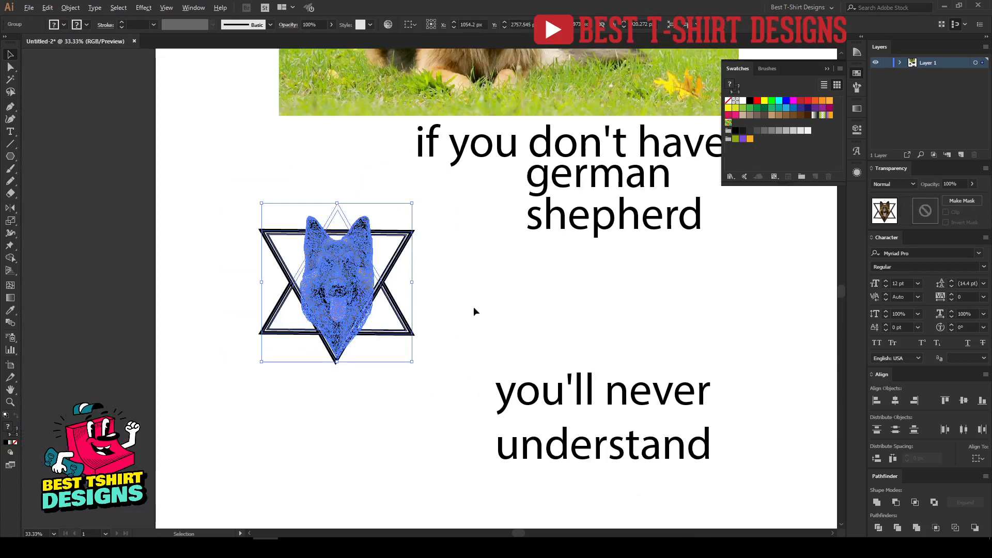
{"action": "left_click", "coordinate": [438, 308]}
{"action": "left_click_drag", "start_coordinate": [365, 290], "coordinate": [370, 332]}
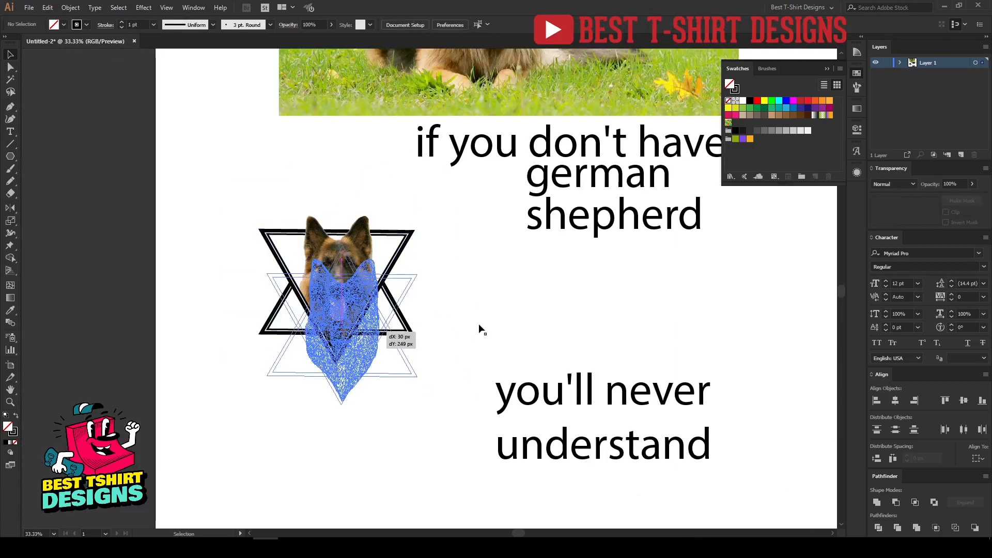
{"action": "left_click", "coordinate": [355, 421]}
Step: Show the rulers and place two vertical guides about 910 px apart along the outer side edges of the triangle frames
{"action": "key", "text": "ctrl+plus"}
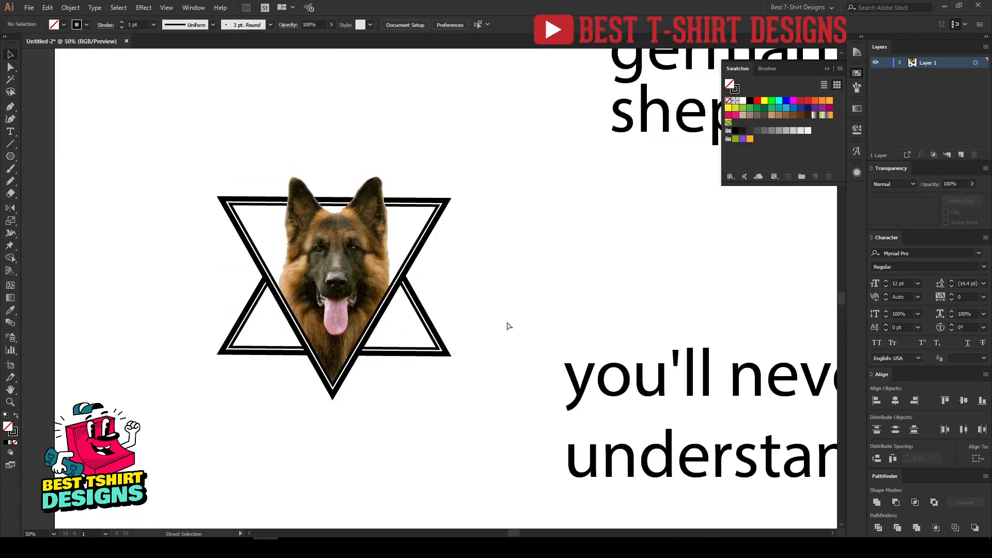
{"action": "key", "text": "ctrl+r"}
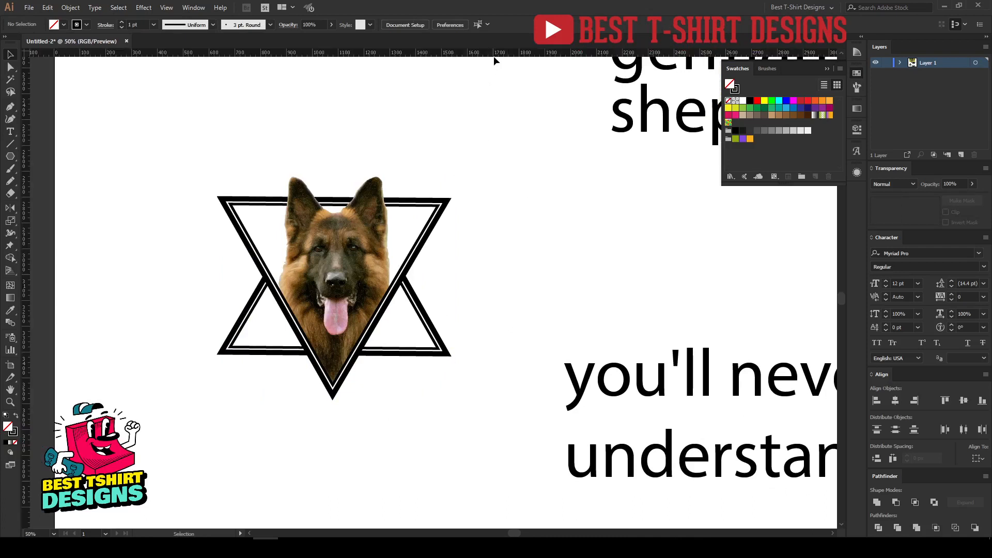
{"action": "left_click_drag", "start_coordinate": [494, 55], "coordinate": [452, 371]}
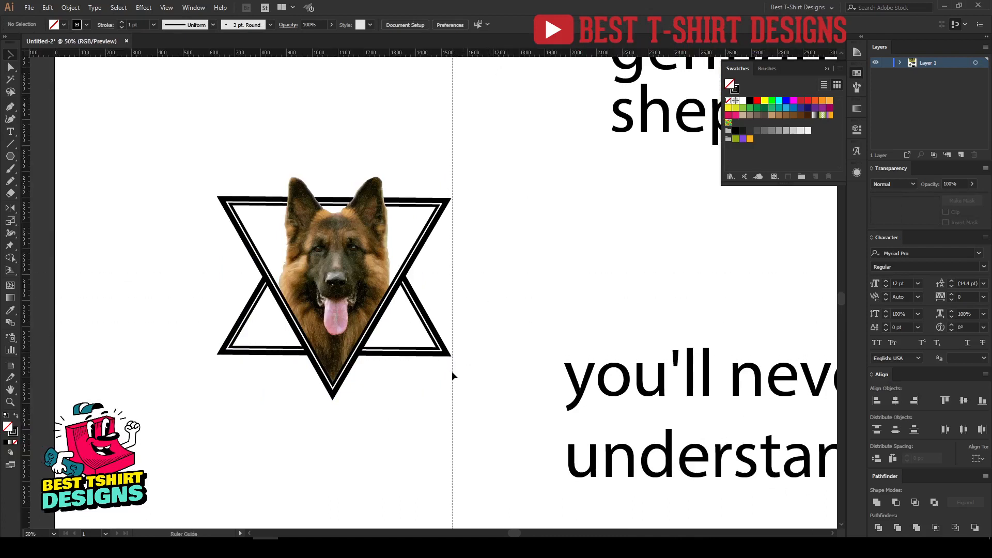
{"action": "left_click_drag", "start_coordinate": [452, 305], "coordinate": [219, 312]}
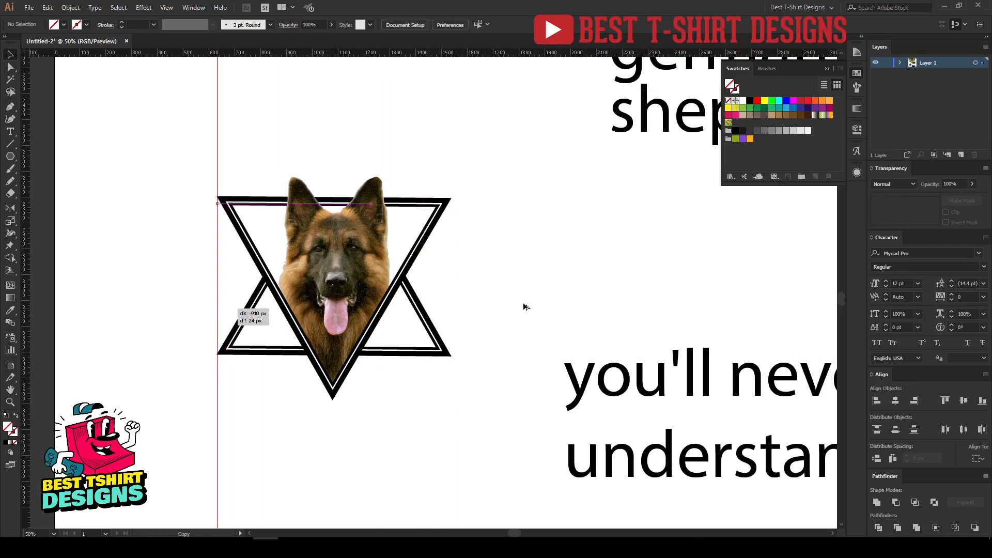
{"action": "scroll", "coordinate": [528, 301], "scroll_direction": "up", "scroll_amount": 2}
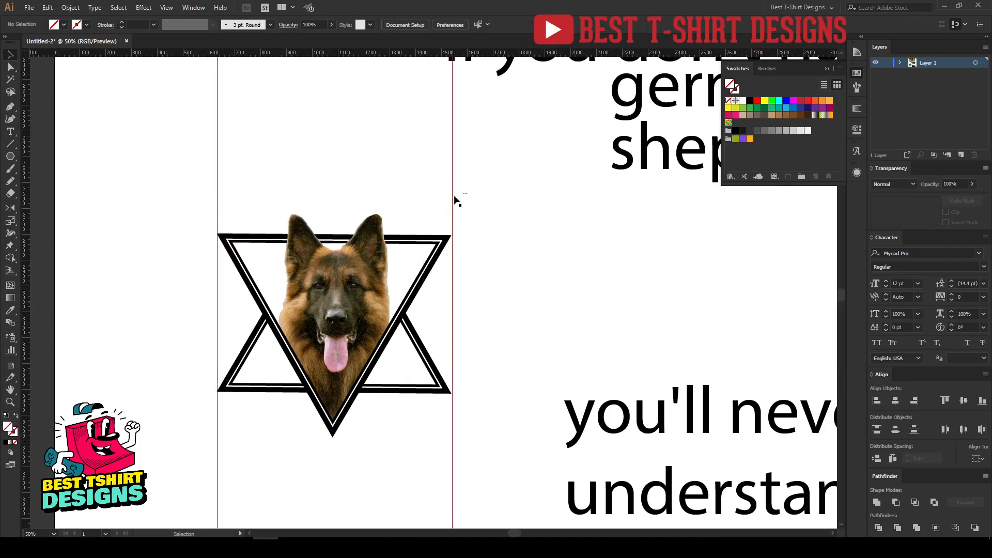
{"action": "right_click", "coordinate": [455, 200]}
{"action": "left_click", "coordinate": [489, 286]}
Step: Move the words "german" and "shepherd" above the dog head and set their font to Poster Gothic ATF Heavy
{"action": "scroll", "coordinate": [560, 318], "scroll_direction": "up", "scroll_amount": 3}
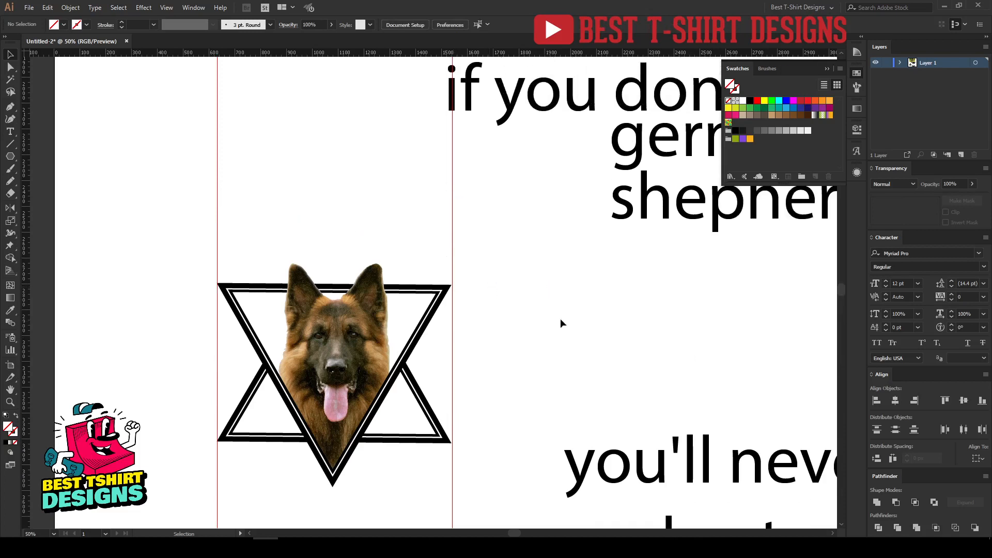
{"action": "left_click", "coordinate": [678, 147]}
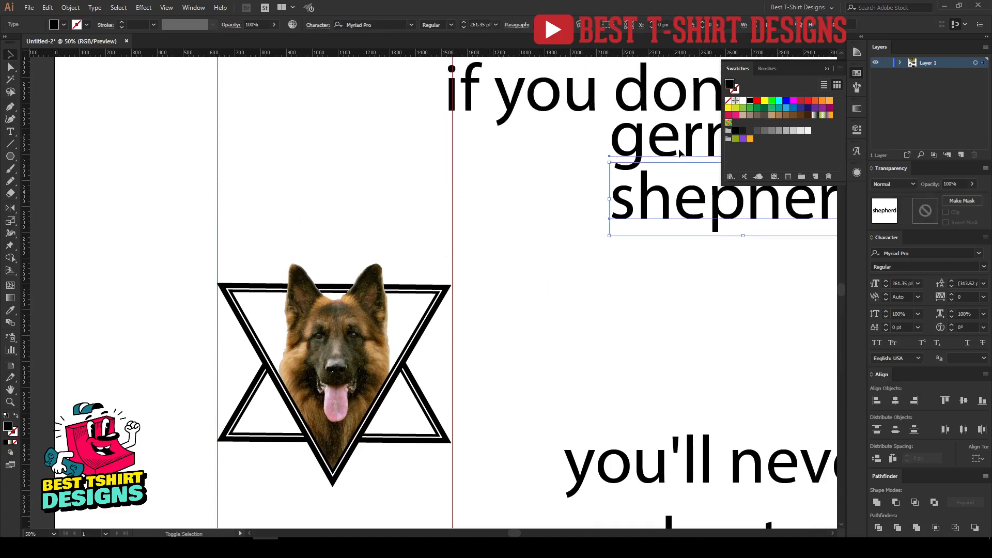
{"action": "left_click_drag", "start_coordinate": [678, 148], "coordinate": [300, 169]}
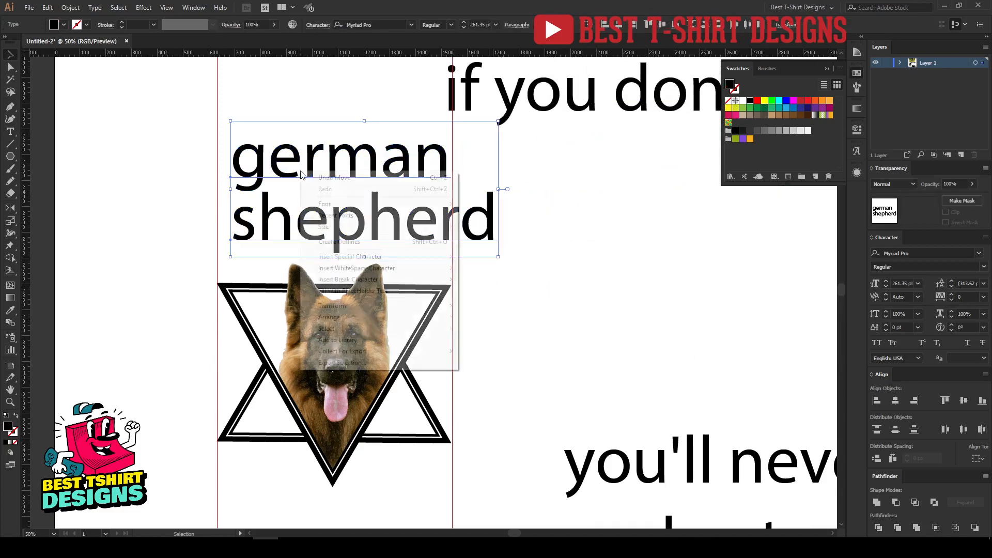
{"action": "right_click", "coordinate": [300, 171]}
{"action": "mouse_move", "coordinate": [361, 215]}
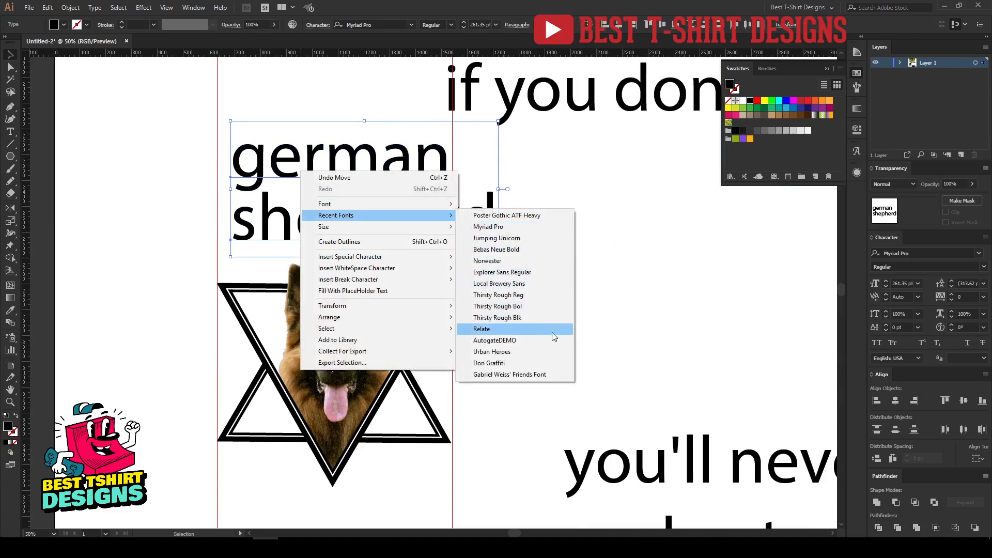
{"action": "left_click", "coordinate": [535, 215]}
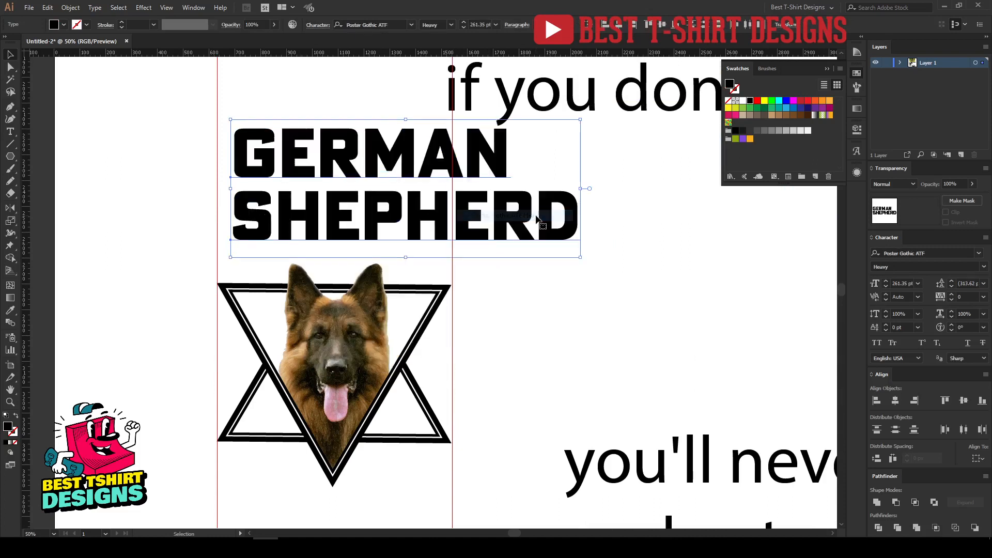
Step: Convert GERMAN and SHEPHERD to outlines and scale each word proportionally to span the width between the two guides
{"action": "right_click", "coordinate": [532, 212]}
{"action": "left_click", "coordinate": [552, 285]}
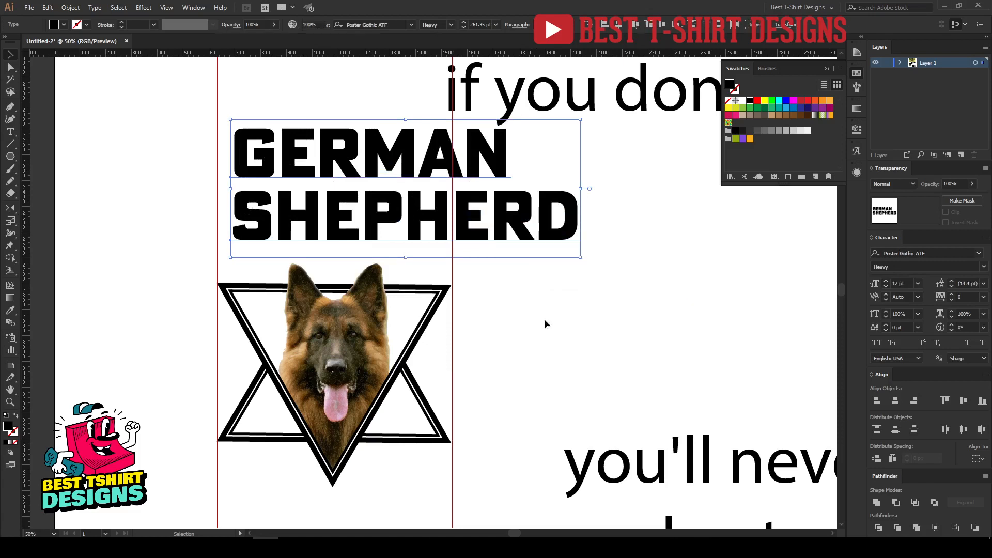
{"action": "left_click", "coordinate": [429, 240]}
{"action": "left_click", "coordinate": [566, 226]}
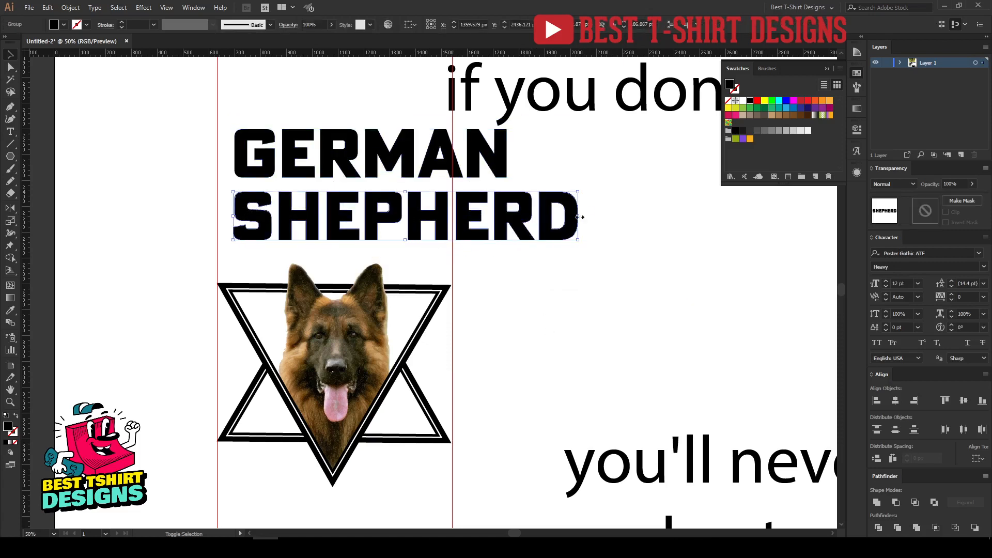
{"action": "left_click_drag", "start_coordinate": [580, 217], "coordinate": [453, 217]}
{"action": "left_click_drag", "start_coordinate": [233, 217], "coordinate": [217, 217]}
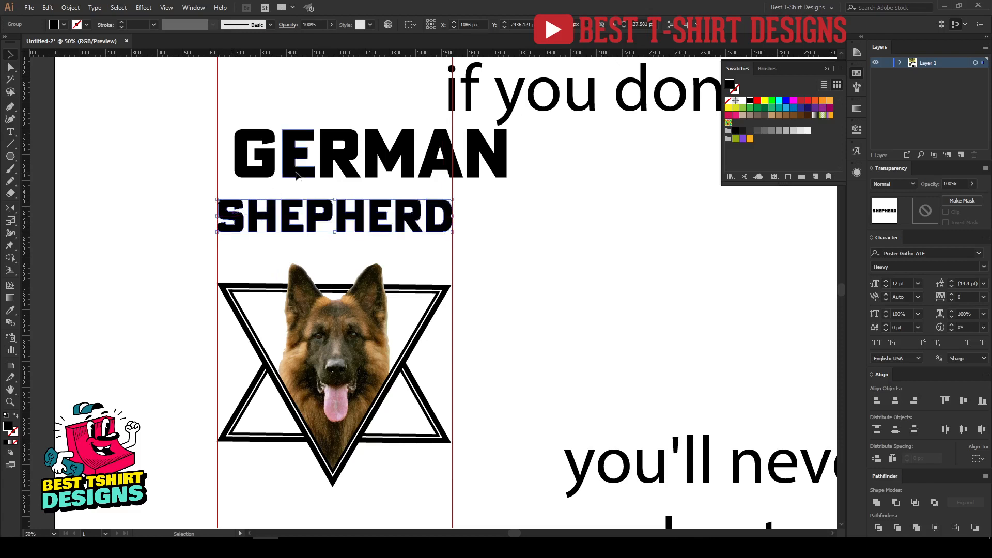
{"action": "left_click", "coordinate": [296, 175]}
{"action": "left_click_drag", "start_coordinate": [508, 154], "coordinate": [452, 155]}
{"action": "left_click_drag", "start_coordinate": [233, 153], "coordinate": [217, 153]}
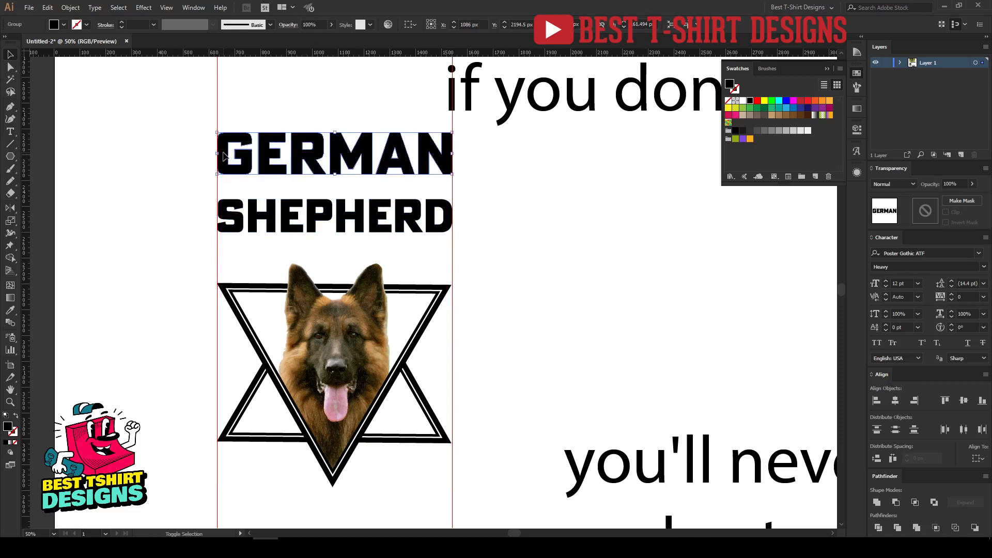
Step: Move GERMAN down 80 px so it sits close above SHEPHERD
{"action": "key", "text": "shift+Down"}
{"action": "key", "text": "shift+Down"}
{"action": "key", "text": "shift+Down"}
{"action": "key", "text": "shift+Down"}
{"action": "key", "text": "shift+Down"}
{"action": "key", "text": "shift+Down"}
{"action": "key", "text": "shift+Down"}
{"action": "key", "text": "shift+Down"}
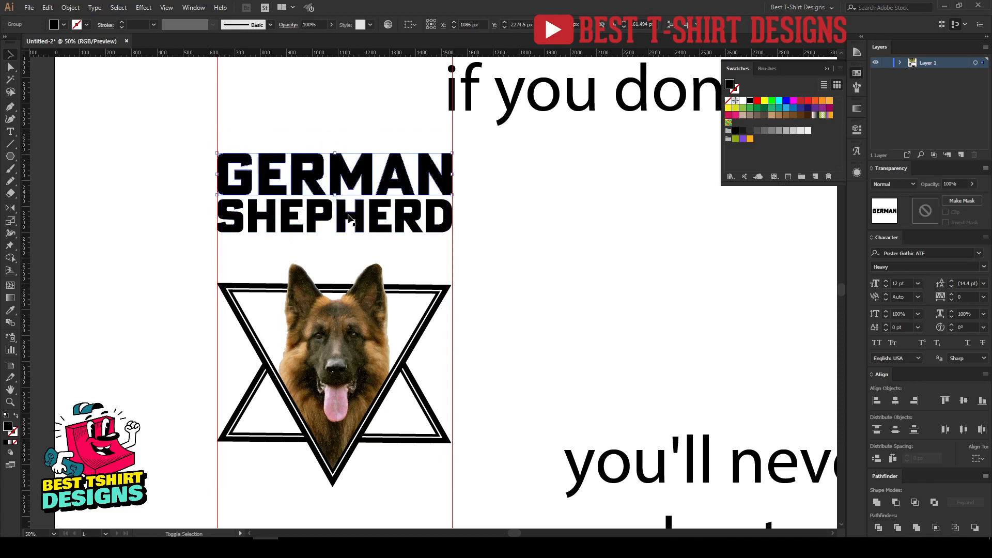
Step: Move GERMAN and SHEPHERD together down 180 px, so SHEPHERD rests just above the triangle frame behind the dog's ears
{"action": "left_click", "coordinate": [349, 219], "text": "shift"}
{"action": "key", "text": "shift+Down"}
{"action": "key", "text": "shift+Down"}
{"action": "key", "text": "shift+Down"}
{"action": "key", "text": "shift+Down"}
{"action": "key", "text": "shift+Down"}
{"action": "key", "text": "shift+Down"}
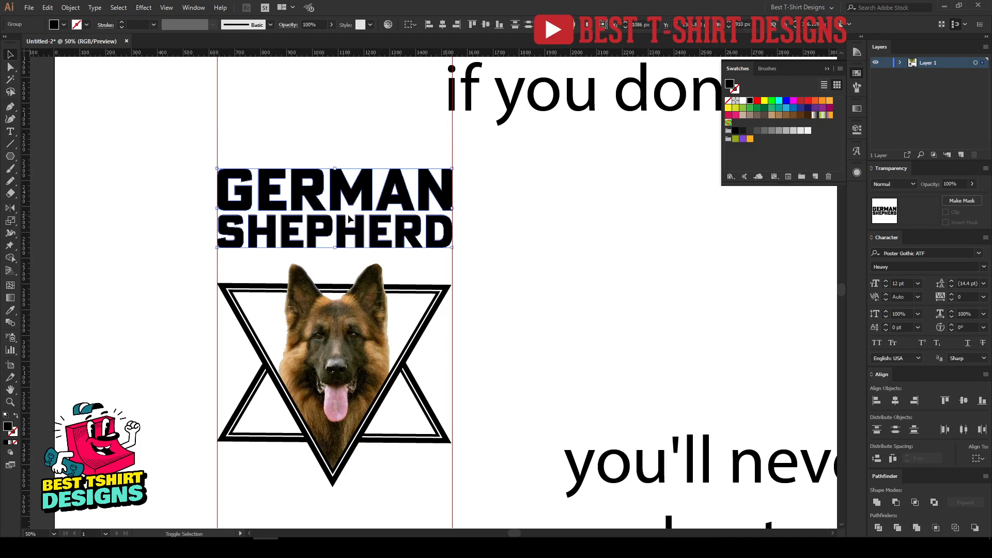
{"action": "key", "text": "shift+Down"}
{"action": "key", "text": "shift+Down"}
{"action": "key", "text": "shift+Down"}
{"action": "key", "text": "shift+Down"}
{"action": "key", "text": "shift+Down"}
{"action": "key", "text": "shift+Down"}
{"action": "key", "text": "shift+Down"}
{"action": "key", "text": "shift+Down"}
{"action": "key", "text": "shift+Down"}
{"action": "key", "text": "shift+Down"}
{"action": "key", "text": "shift+Down"}
{"action": "key", "text": "shift+Down"}
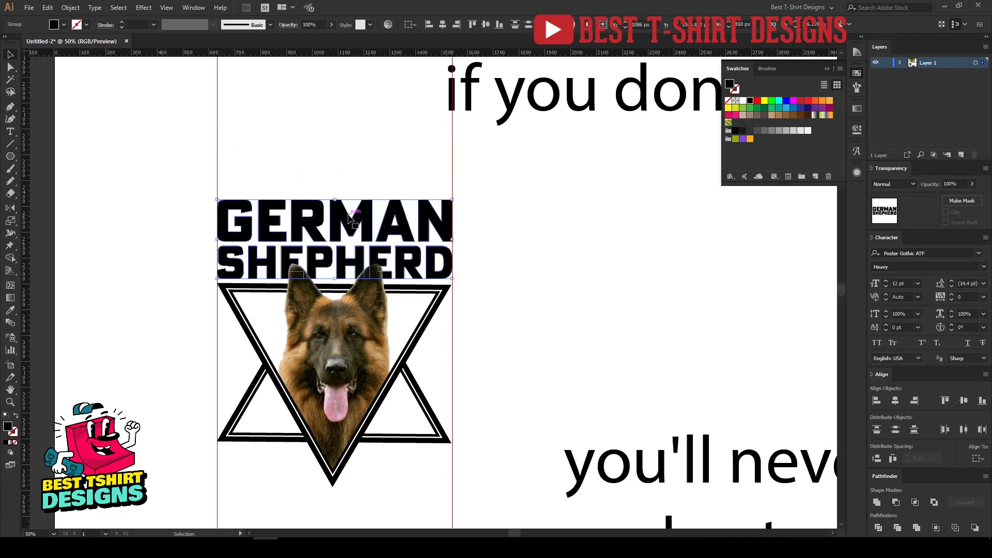
Step: Scale GERMAN down proportionally about its centre to be narrower than SHEPHERD, and position it close above that word
{"action": "left_click", "coordinate": [491, 256]}
{"action": "left_click", "coordinate": [425, 232]}
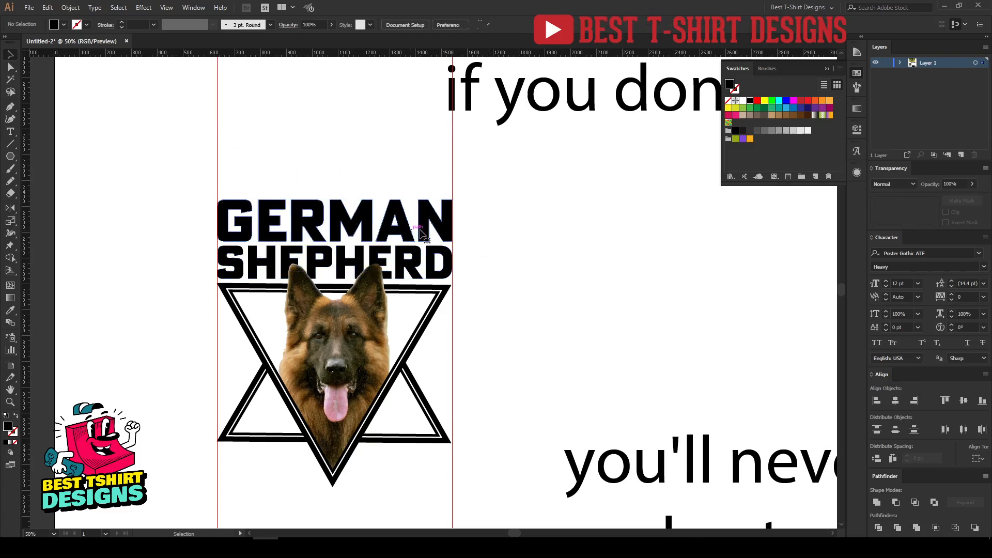
{"action": "left_click_drag", "start_coordinate": [453, 220], "coordinate": [418, 220]}
{"action": "key", "text": "shift+Down"}
{"action": "key", "text": "shift+Down"}
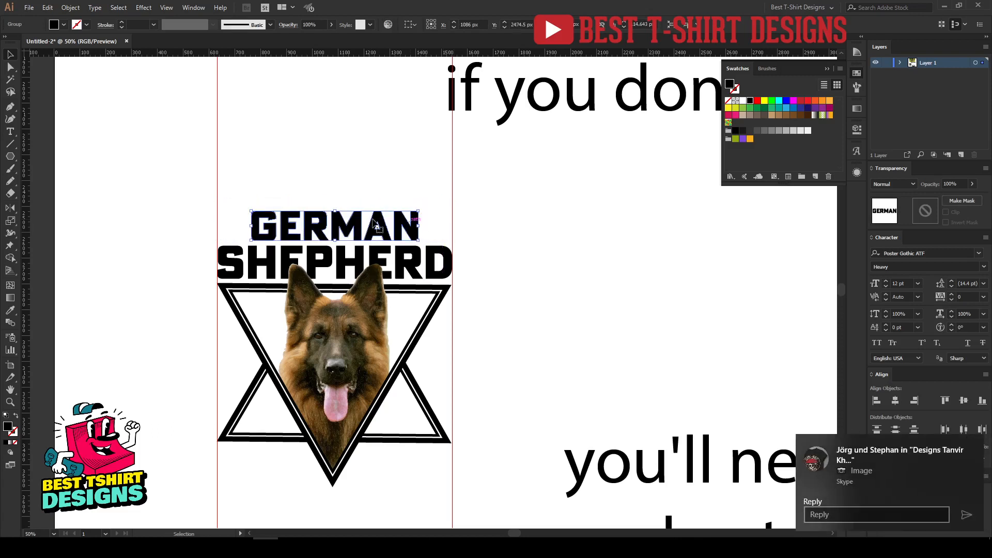
{"action": "scroll", "coordinate": [341, 227], "scroll_direction": "up", "scroll_amount": 3}
{"action": "left_click_drag", "start_coordinate": [322, 179], "coordinate": [323, 167]}
{"action": "left_click", "coordinate": [594, 263]}
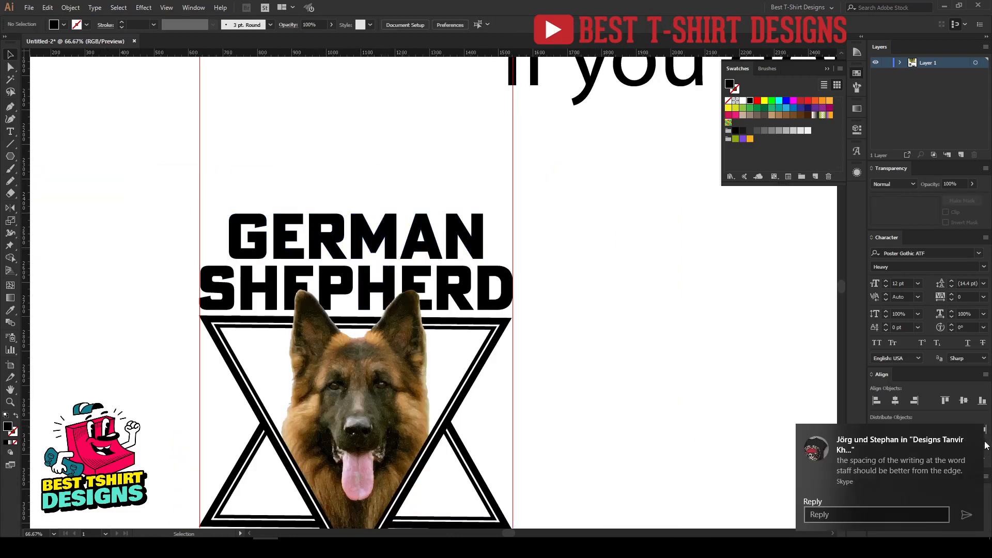
{"action": "left_click", "coordinate": [974, 437]}
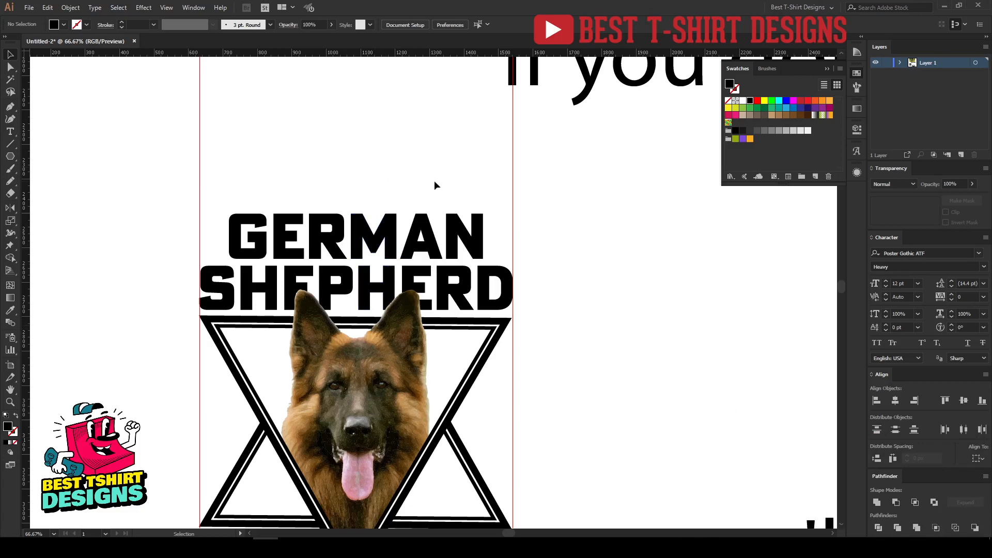
Step: Move the line "if you don't have a" above GERMAN SHEPHERD and set its font to Explorer Sans Regular
{"action": "scroll", "coordinate": [331, 294], "scroll_direction": "down", "scroll_amount": 2}
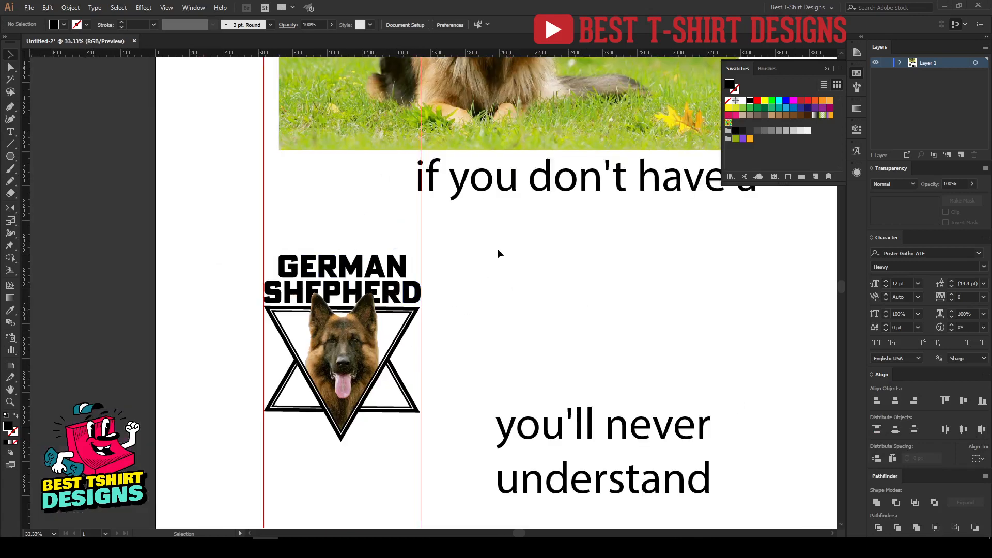
{"action": "left_click_drag", "start_coordinate": [536, 193], "coordinate": [237, 195]}
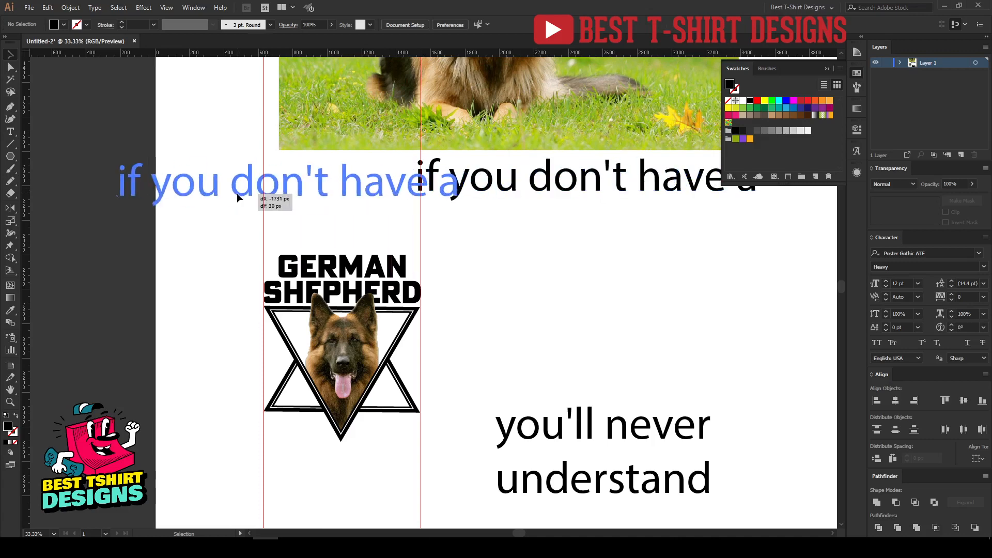
{"action": "left_click_drag", "start_coordinate": [332, 186], "coordinate": [331, 187]}
{"action": "right_click", "coordinate": [331, 187]}
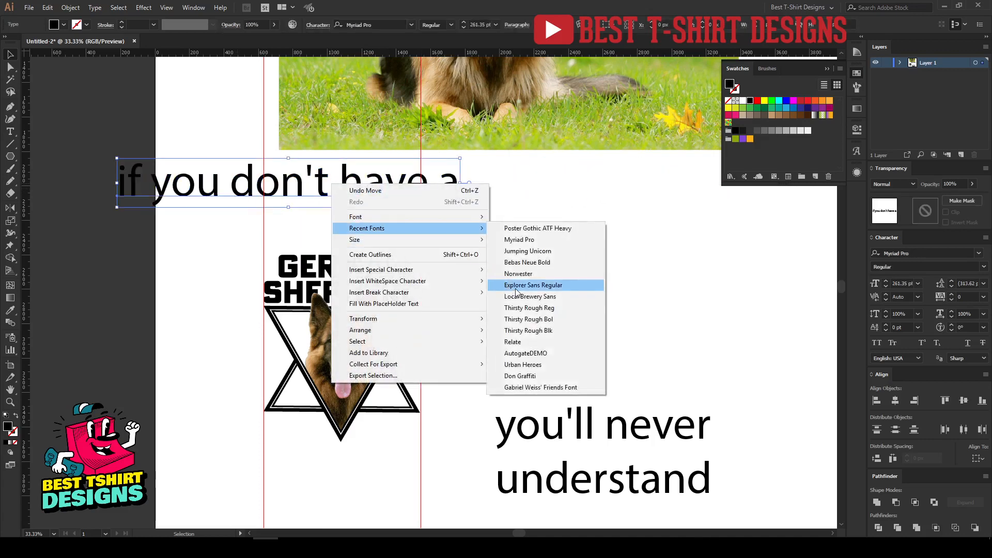
{"action": "left_click", "coordinate": [509, 287]}
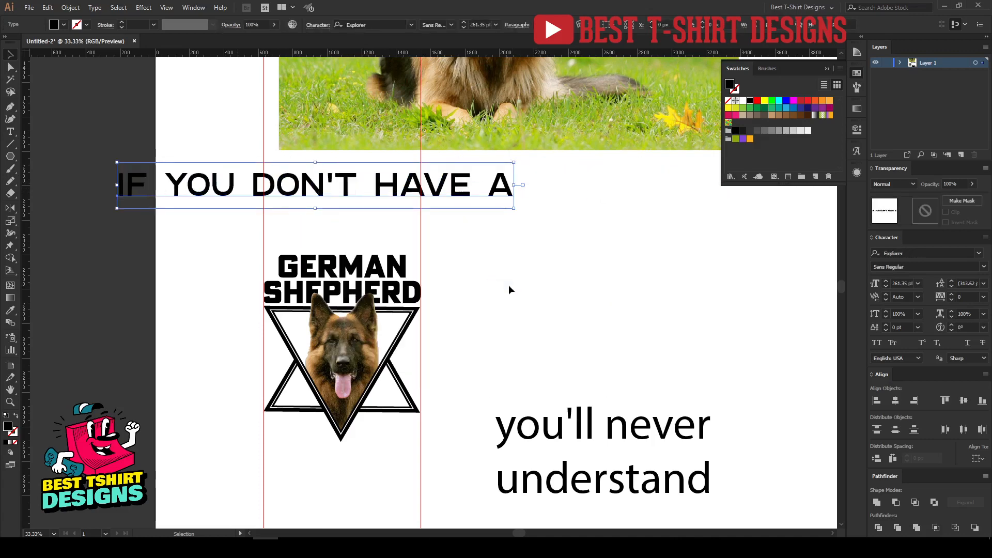
{"action": "left_click", "coordinate": [514, 189]}
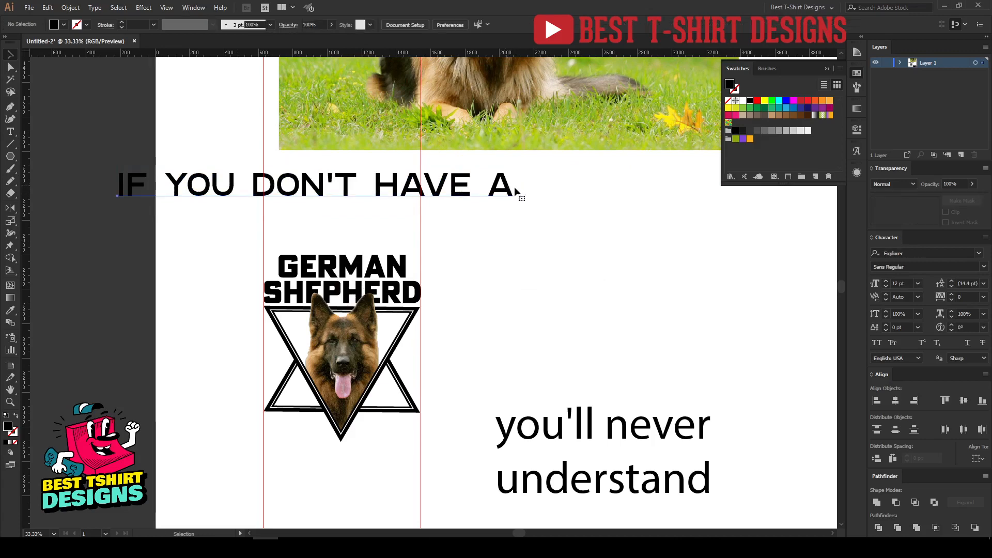
Step: Scale the line "IF YOU DON'T HAVE A" down to fit within the guides and place it just above GERMAN
{"action": "left_click", "coordinate": [511, 188]}
{"action": "left_click_drag", "start_coordinate": [515, 185], "coordinate": [385, 186]}
{"action": "left_click_drag", "start_coordinate": [351, 186], "coordinate": [376, 238]}
{"action": "scroll", "coordinate": [371, 230], "scroll_direction": "up", "scroll_amount": 2}
{"action": "right_click", "coordinate": [373, 228]}
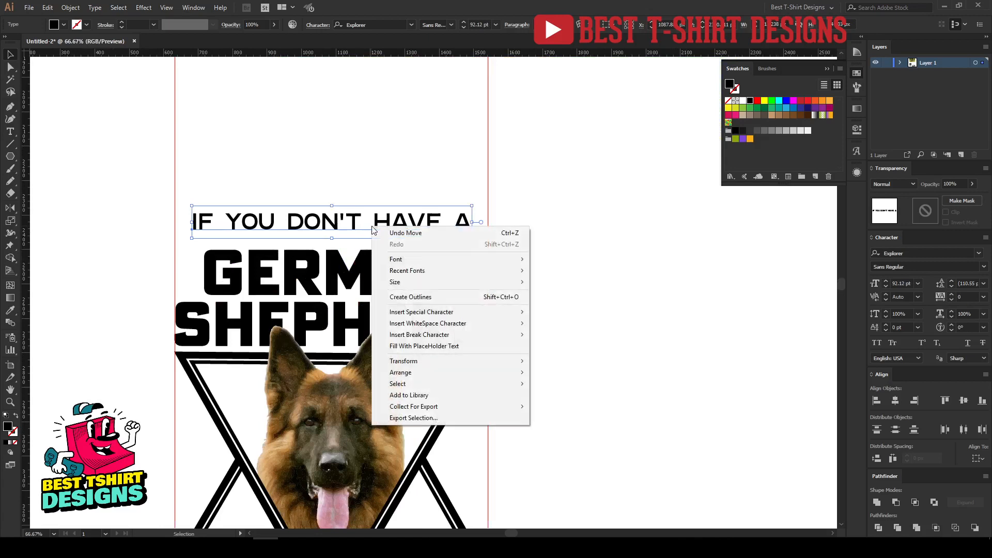
{"action": "left_click", "coordinate": [339, 212]}
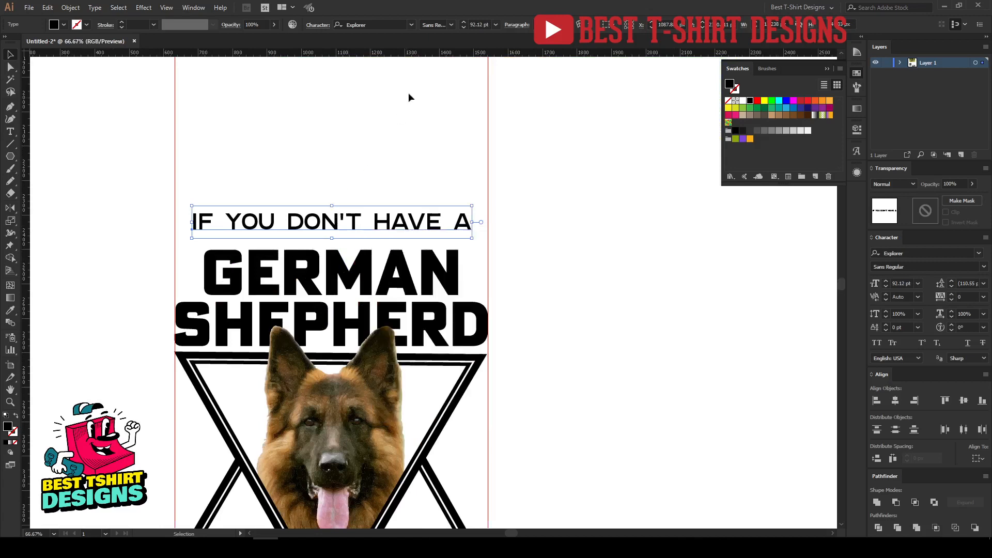
Step: Change "IF YOU DON'T HAVE A" to Explorer's Serif style and convert the text to outlines
{"action": "left_click", "coordinate": [450, 24]}
{"action": "left_click", "coordinate": [453, 61]}
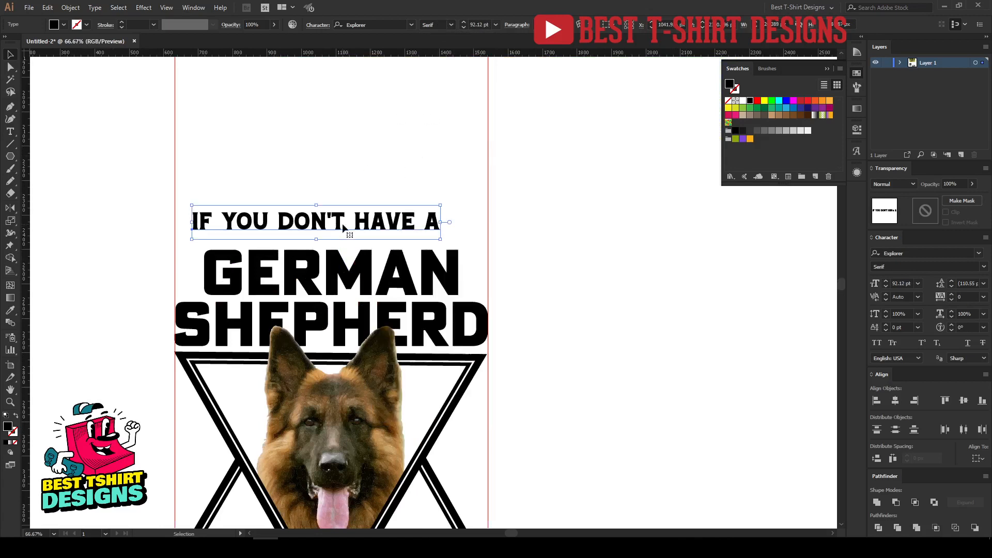
{"action": "right_click", "coordinate": [343, 227]}
{"action": "left_click", "coordinate": [364, 296]}
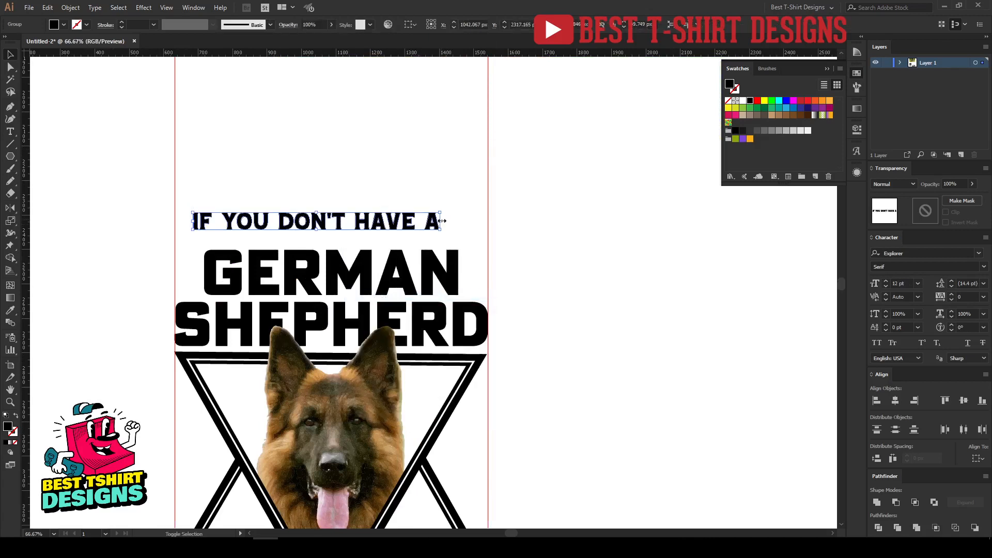
Step: Scale "IF YOU DON'T HAVE A" proportionally to span both guides and lower it 34 px to sit close above GERMAN
{"action": "left_click_drag", "start_coordinate": [441, 220], "coordinate": [488, 221]}
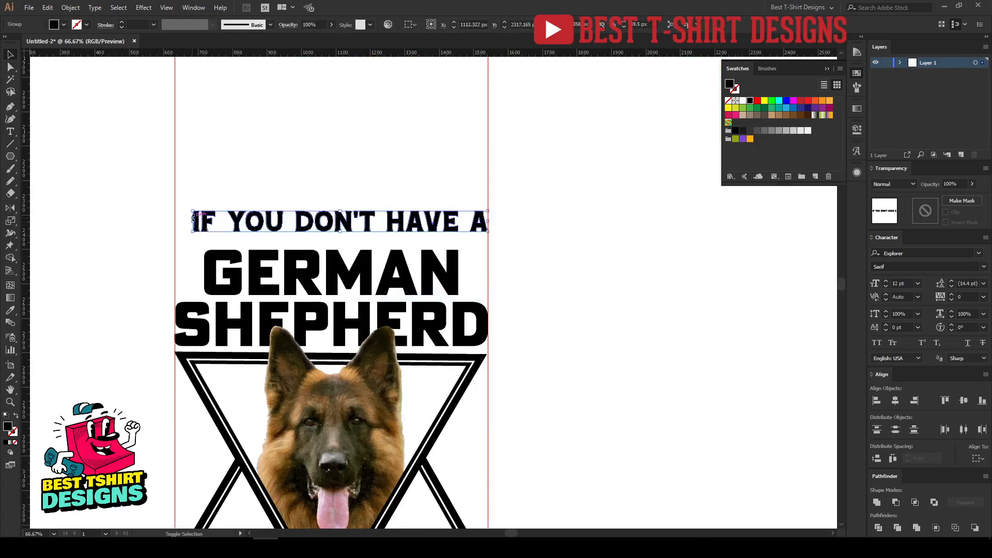
{"action": "left_click_drag", "start_coordinate": [192, 221], "coordinate": [175, 222]}
{"action": "key", "text": "shift+Down"}
{"action": "key", "text": "shift+Down"}
{"action": "key", "text": "shift+Down"}
{"action": "key", "text": "shift+Down"}
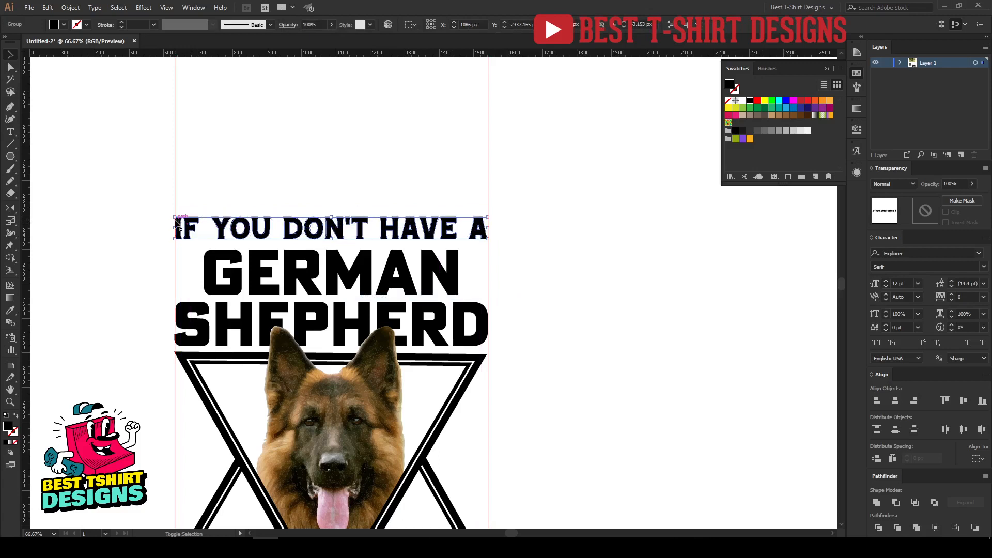
{"action": "scroll", "coordinate": [309, 153], "scroll_direction": "down", "scroll_amount": 1}
{"action": "key", "text": "Up"}
{"action": "key", "text": "Up"}
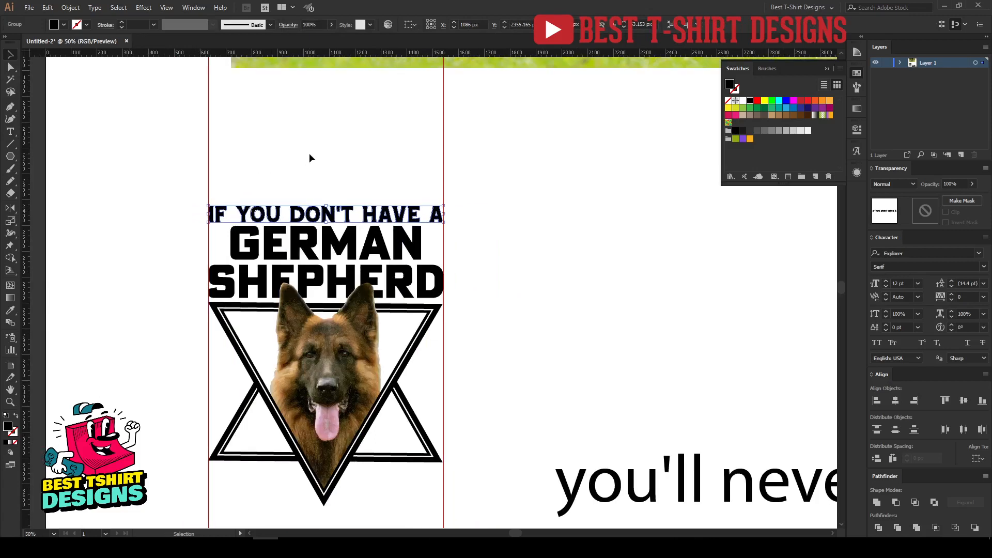
{"action": "key", "text": "Up"}
{"action": "key", "text": "Up"}
{"action": "key", "text": "Up"}
{"action": "key", "text": "Up"}
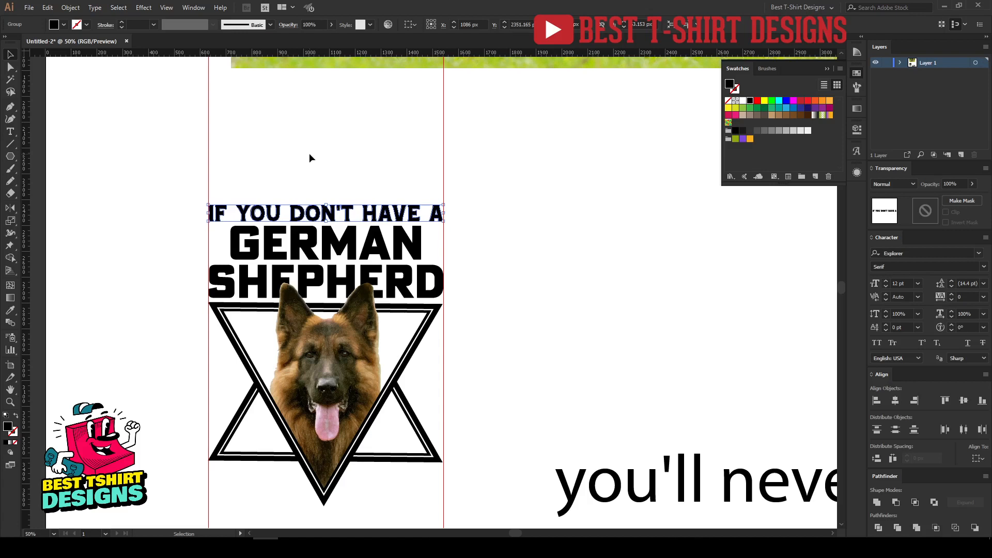
{"action": "left_click", "coordinate": [301, 156]}
Step: Set the font of "you'll never" to Explorer Serif Regular and that of "understand" to Poster Gothic ATF Heavy
{"action": "scroll", "coordinate": [302, 156], "scroll_direction": "down", "scroll_amount": 1}
{"action": "scroll", "coordinate": [441, 256], "scroll_direction": "down", "scroll_amount": 1}
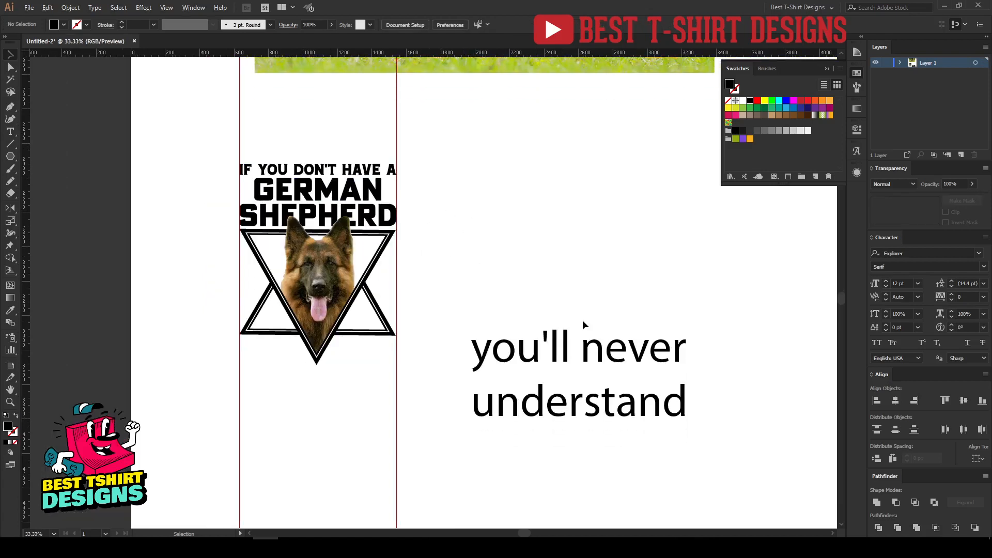
{"action": "left_click", "coordinate": [573, 409]}
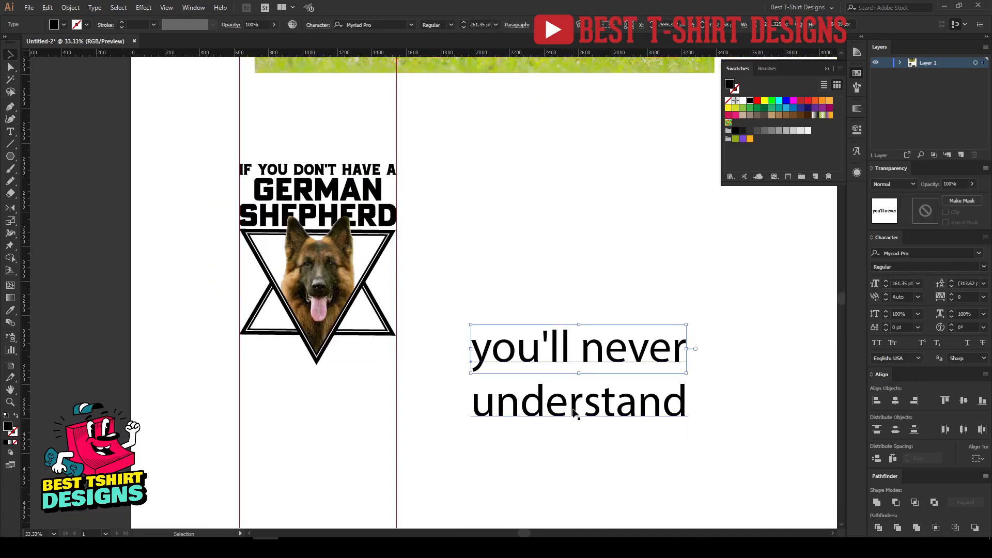
{"action": "right_click", "coordinate": [579, 346]}
{"action": "mouse_move", "coordinate": [624, 193]}
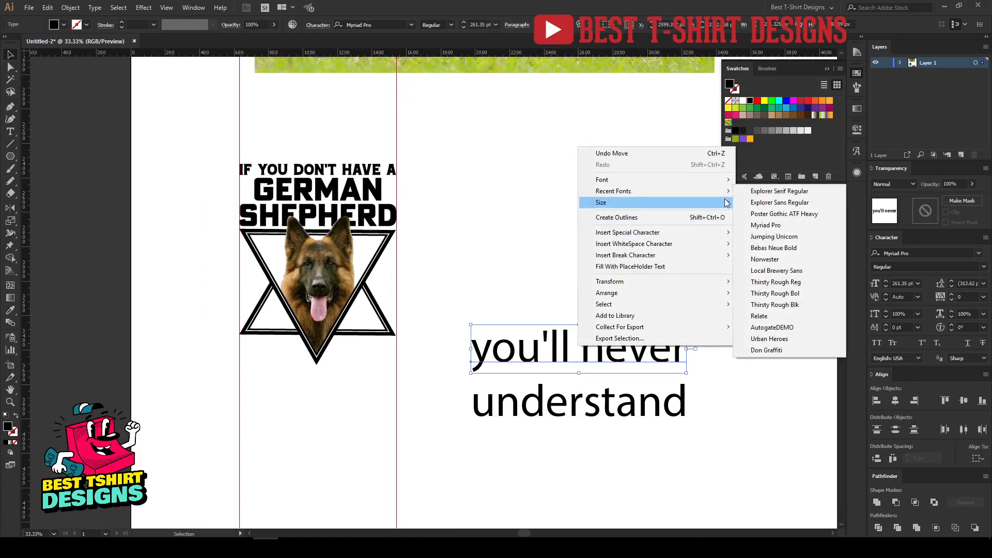
{"action": "left_click", "coordinate": [765, 190]}
{"action": "right_click", "coordinate": [572, 394]}
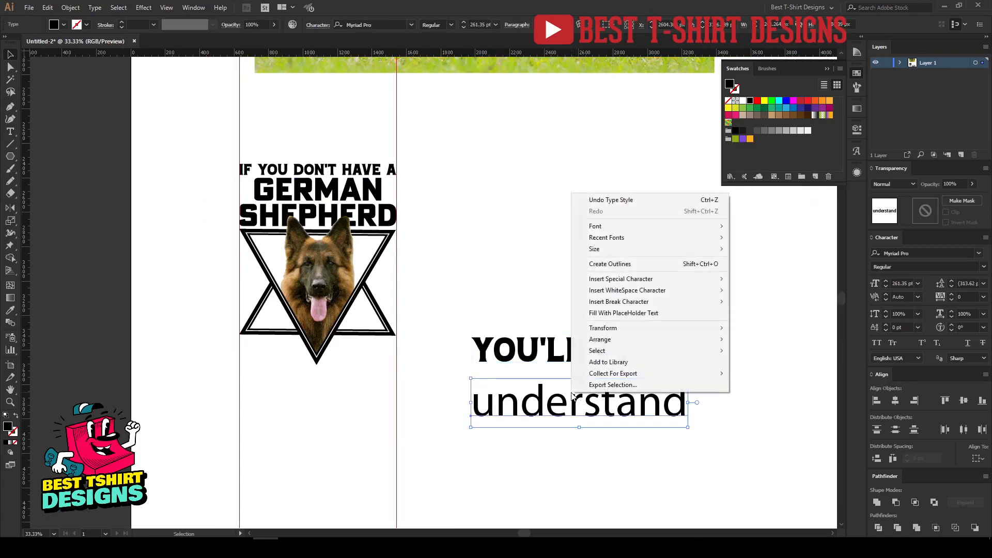
{"action": "mouse_move", "coordinate": [614, 238]}
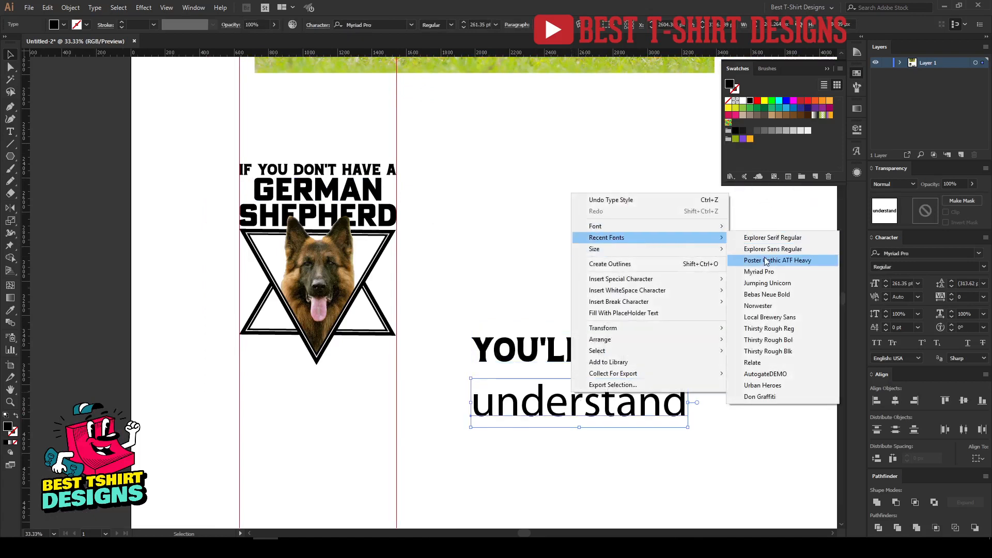
{"action": "left_click", "coordinate": [765, 260]}
Step: Convert the YOU'LL NEVER and UNDERSTAND text lines to outlines together
{"action": "left_click_drag", "start_coordinate": [541, 295], "coordinate": [599, 445]}
{"action": "right_click", "coordinate": [597, 389]}
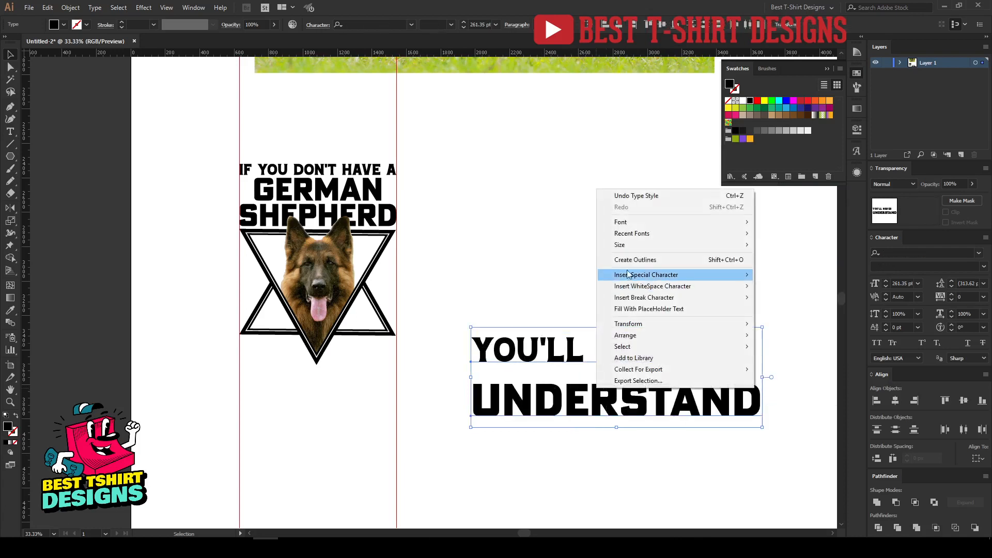
{"action": "left_click", "coordinate": [655, 259]}
{"action": "left_click", "coordinate": [512, 233]}
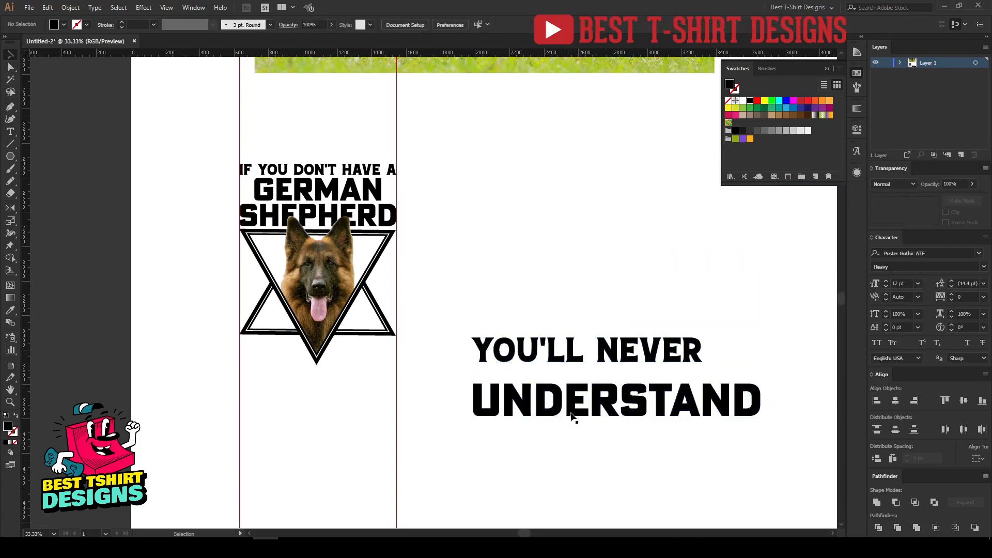
Step: Place UNDERSTAND below the dog's triangle frame and scale it down proportionally to span exactly between the guides
{"action": "left_click_drag", "start_coordinate": [571, 413], "coordinate": [449, 417]}
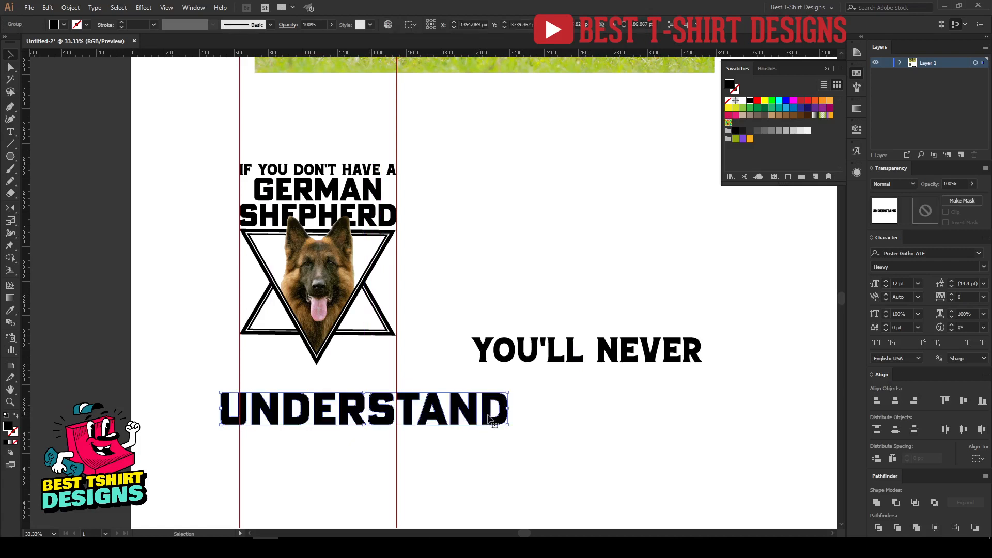
{"action": "left_click_drag", "start_coordinate": [509, 408], "coordinate": [396, 411]}
{"action": "mouse_move", "coordinate": [221, 411]}
{"action": "left_mouse_down"}
{"action": "mouse_move", "coordinate": [255, 412]}
{"action": "mouse_move", "coordinate": [239, 411]}
{"action": "left_mouse_up"}
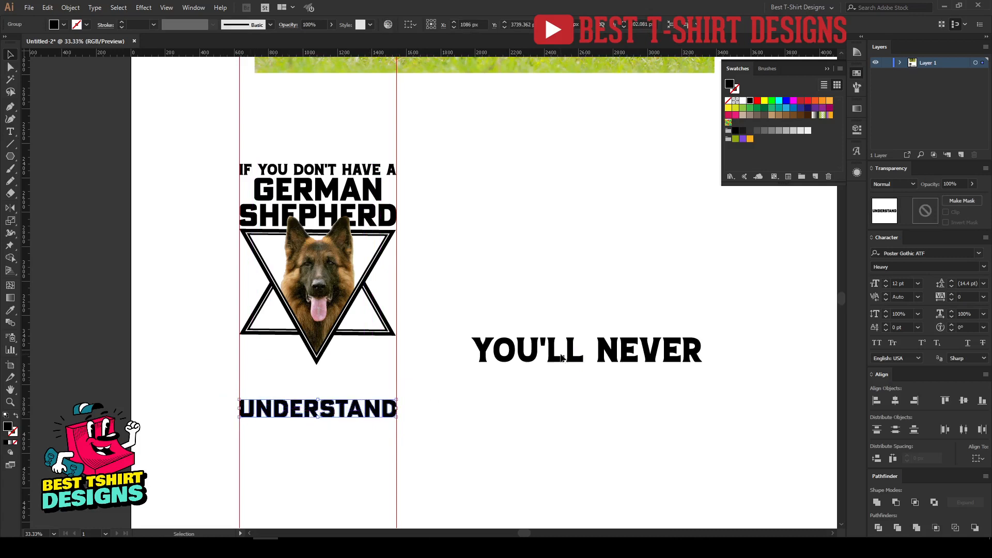
Step: Move YOU'LL NEVER between the triangle's tip and UNDERSTAND, scale it down, and lower it 20 px
{"action": "left_click_drag", "start_coordinate": [555, 358], "coordinate": [321, 394]}
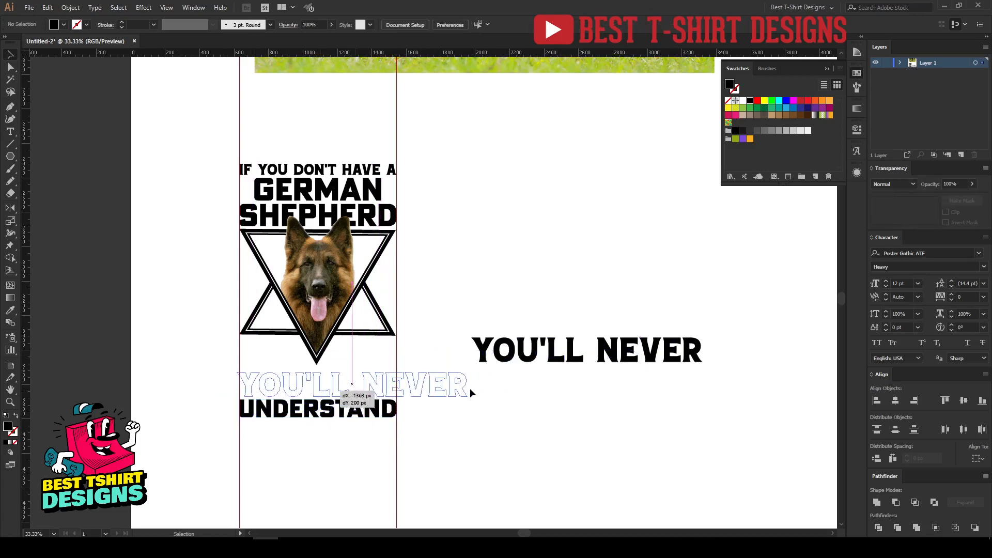
{"action": "left_click_drag", "start_coordinate": [470, 390], "coordinate": [373, 384]}
{"action": "scroll", "coordinate": [343, 423], "scroll_direction": "up", "scroll_amount": 2}
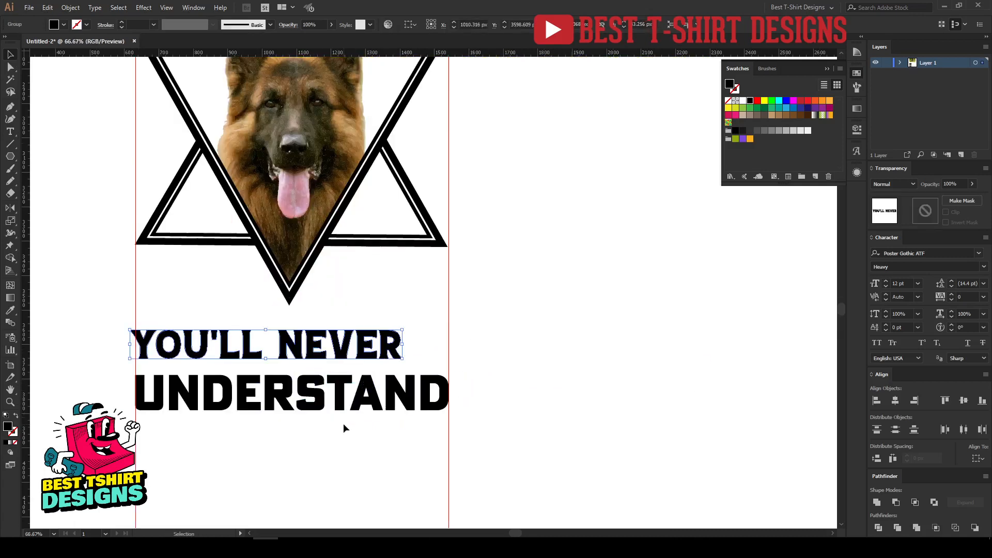
{"action": "key", "text": "shift+Down"}
{"action": "key", "text": "shift+Down"}
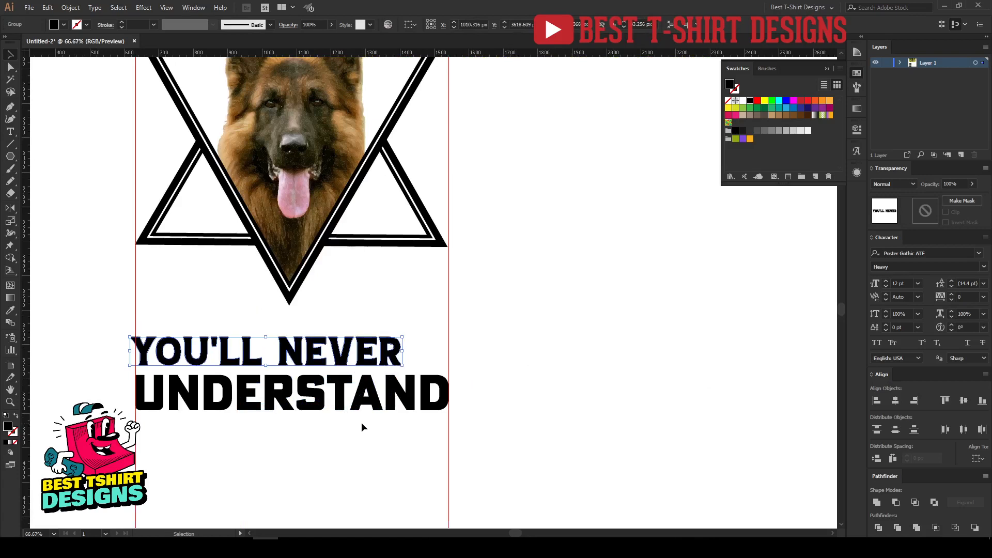
Step: Scale YOU'LL NEVER proportionally to span both guides and lower it 2 px toward UNDERSTAND
{"action": "left_click_drag", "start_coordinate": [403, 351], "coordinate": [449, 351]}
{"action": "left_click_drag", "start_coordinate": [130, 350], "coordinate": [136, 350]}
{"action": "key", "text": "Down"}
{"action": "key", "text": "Down"}
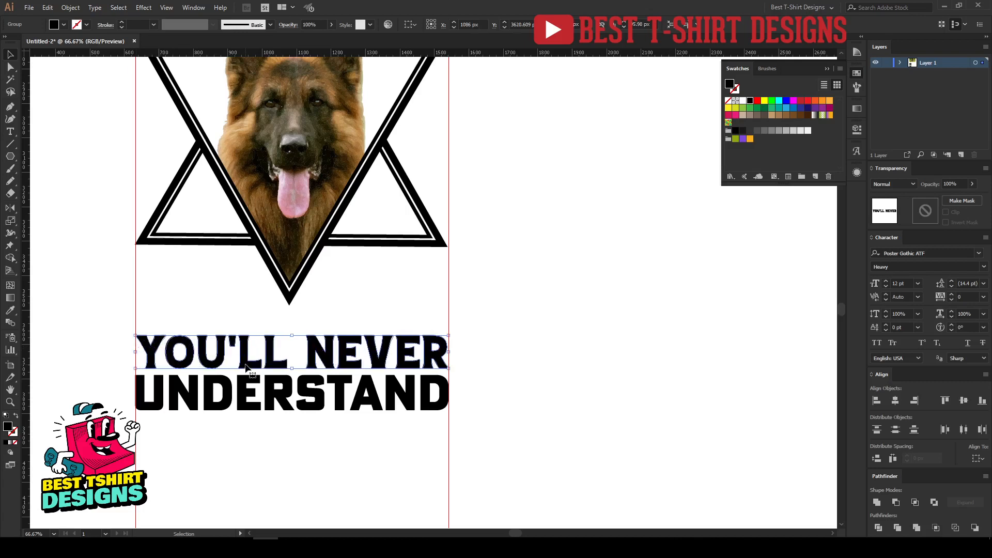
{"action": "left_click", "coordinate": [306, 426]}
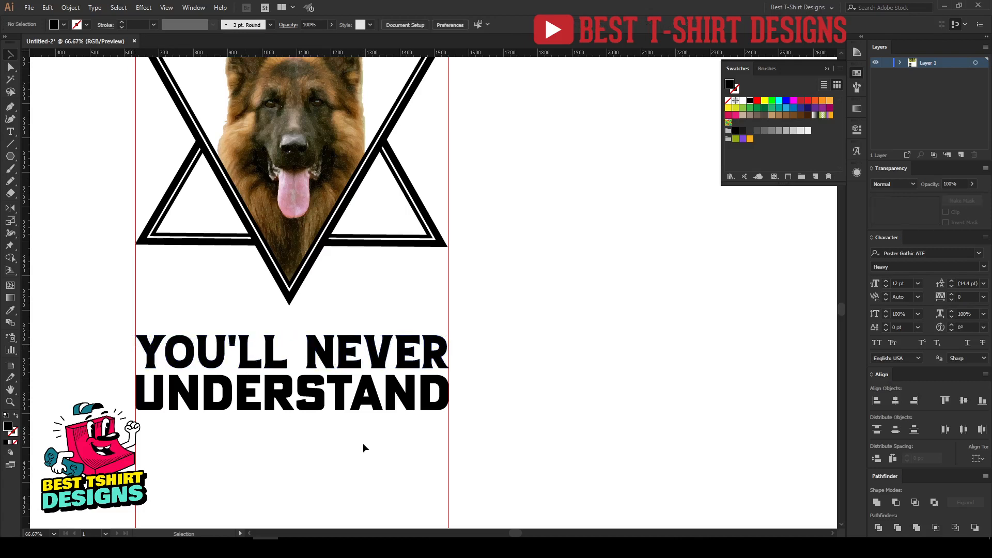
Step: Move YOU'LL NEVER and UNDERSTAND together up 80 px so they sit just below the triangle's lower tip
{"action": "left_click_drag", "start_coordinate": [363, 443], "coordinate": [317, 355]}
{"action": "key", "text": "shift+Up"}
{"action": "key", "text": "shift+Up"}
{"action": "key", "text": "shift+Up"}
{"action": "key", "text": "shift+Up"}
{"action": "key", "text": "shift+Up"}
{"action": "key", "text": "shift+Up"}
{"action": "key", "text": "shift+Up"}
{"action": "key", "text": "shift+Up"}
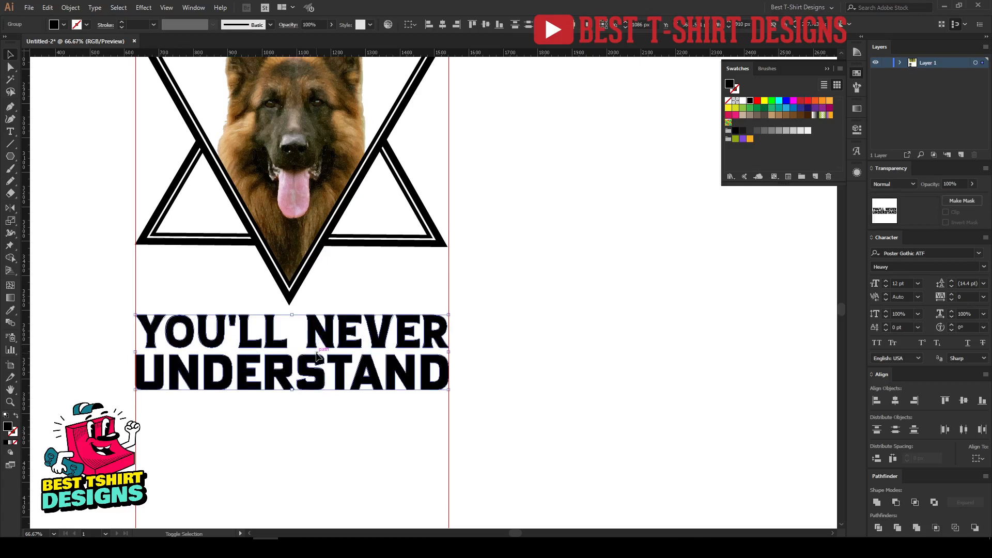
{"action": "scroll", "coordinate": [316, 355], "scroll_direction": "down", "scroll_amount": 1}
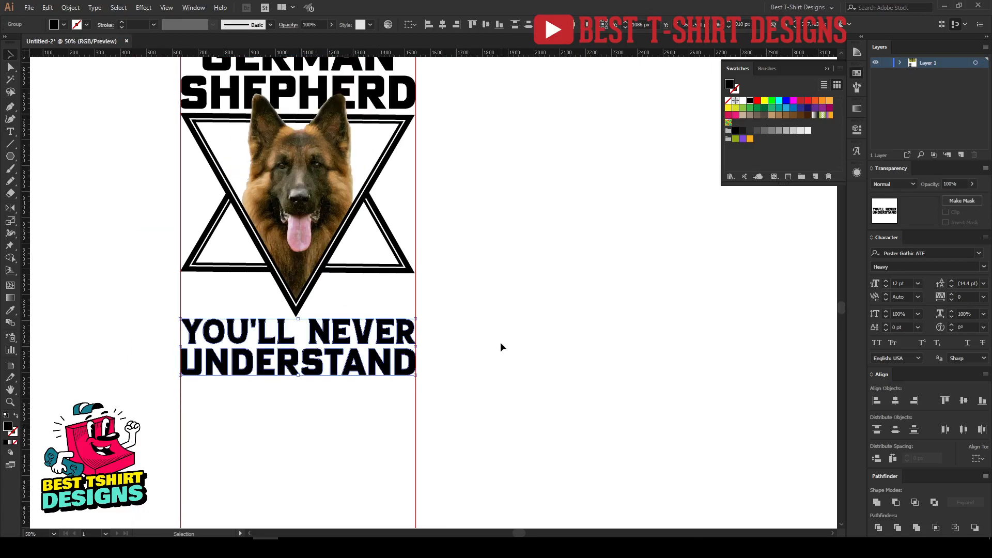
{"action": "left_click", "coordinate": [500, 342]}
{"action": "scroll", "coordinate": [500, 342], "scroll_direction": "up", "scroll_amount": 2}
{"action": "scroll", "coordinate": [355, 361], "scroll_direction": "down", "scroll_amount": 1}
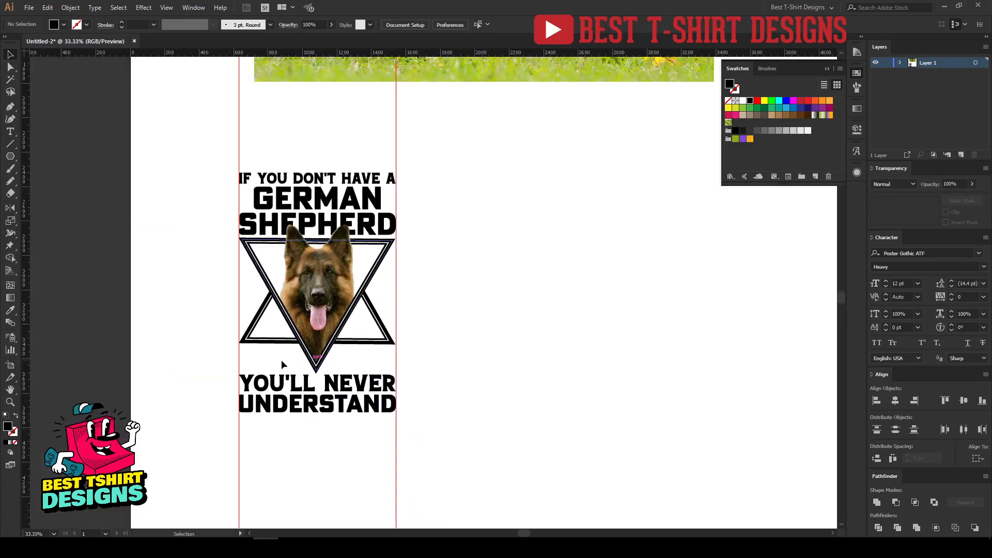
{"action": "scroll", "coordinate": [273, 360], "scroll_direction": "up", "scroll_amount": 3}
{"action": "left_click_drag", "start_coordinate": [166, 323], "coordinate": [334, 384]}
{"action": "left_click_drag", "start_coordinate": [443, 324], "coordinate": [612, 382]}
{"action": "scroll", "coordinate": [407, 380], "scroll_direction": "down", "scroll_amount": 1}
{"action": "scroll", "coordinate": [408, 380], "scroll_direction": "down", "scroll_amount": 2}
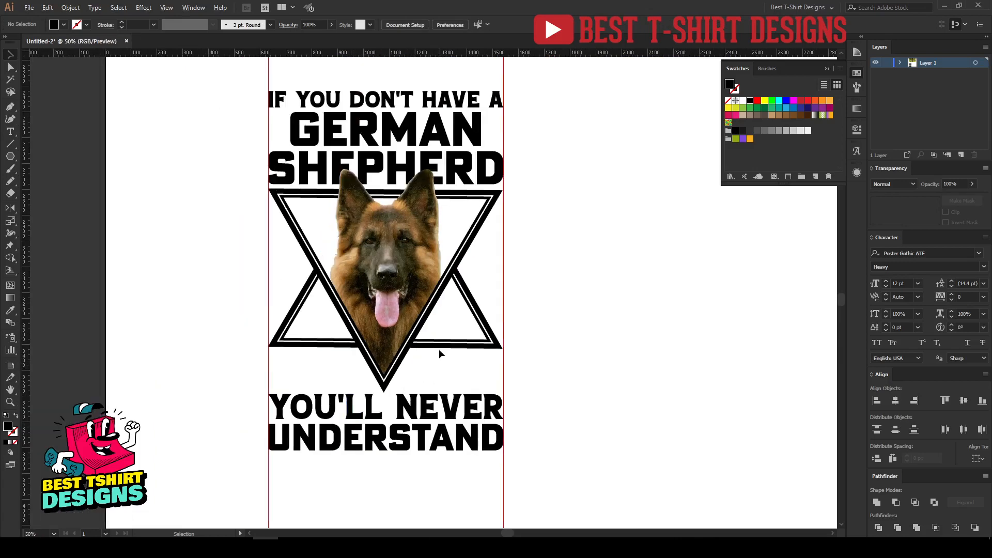
Step: Raise YOU'LL NEVER and UNDERSTAND together 168 px to just under the upright triangle's base, overlapping the frame's lower tip
{"action": "left_click_drag", "start_coordinate": [441, 365], "coordinate": [470, 466]}
{"action": "key", "text": "shift+Up"}
{"action": "key", "text": "shift+Up"}
{"action": "key", "text": "shift+Up"}
{"action": "key", "text": "shift+Up"}
{"action": "key", "text": "shift+Up"}
{"action": "key", "text": "shift+Up"}
{"action": "key", "text": "shift+Up"}
{"action": "key", "text": "shift+Up"}
{"action": "key", "text": "shift+Up"}
{"action": "key", "text": "shift+Up"}
{"action": "key", "text": "shift+Up"}
{"action": "key", "text": "shift+Up"}
{"action": "key", "text": "shift+Up"}
{"action": "key", "text": "shift+Up"}
{"action": "key", "text": "shift+Up"}
{"action": "key", "text": "shift+Up"}
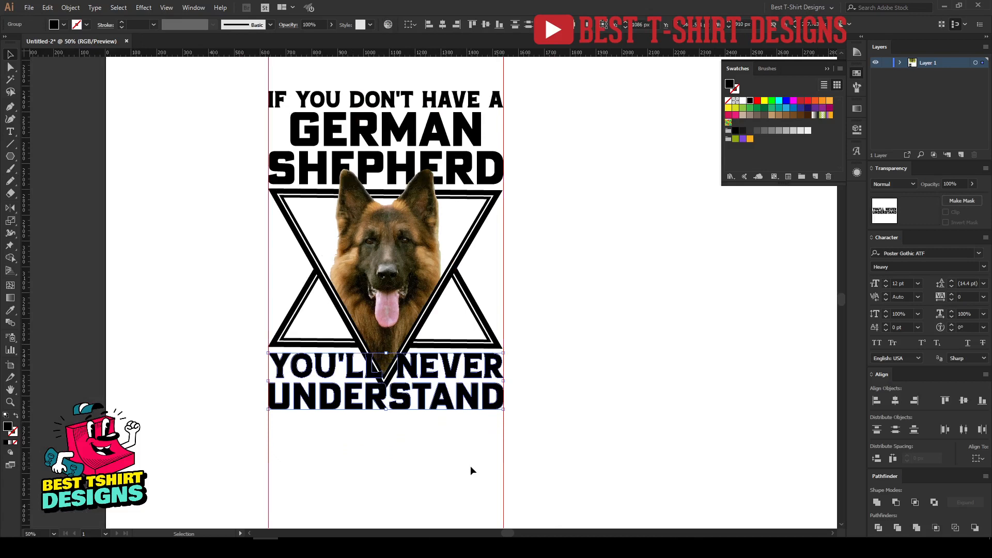
{"action": "key", "text": "Down"}
{"action": "key", "text": "Down"}
{"action": "key", "text": "Down"}
{"action": "key", "text": "Down"}
{"action": "key", "text": "Down"}
{"action": "key", "text": "Down"}
{"action": "key", "text": "Down"}
{"action": "key", "text": "Down"}
{"action": "key", "text": "Down"}
{"action": "key", "text": "Down"}
{"action": "key", "text": "Down"}
{"action": "key", "text": "Down"}
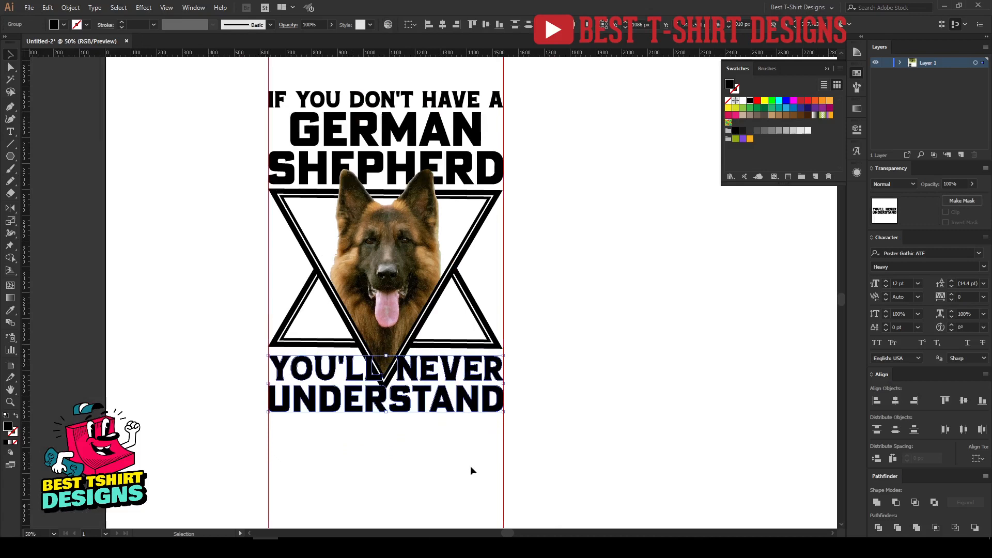
{"action": "key", "text": "shift+Up"}
{"action": "key", "text": "shift+Up"}
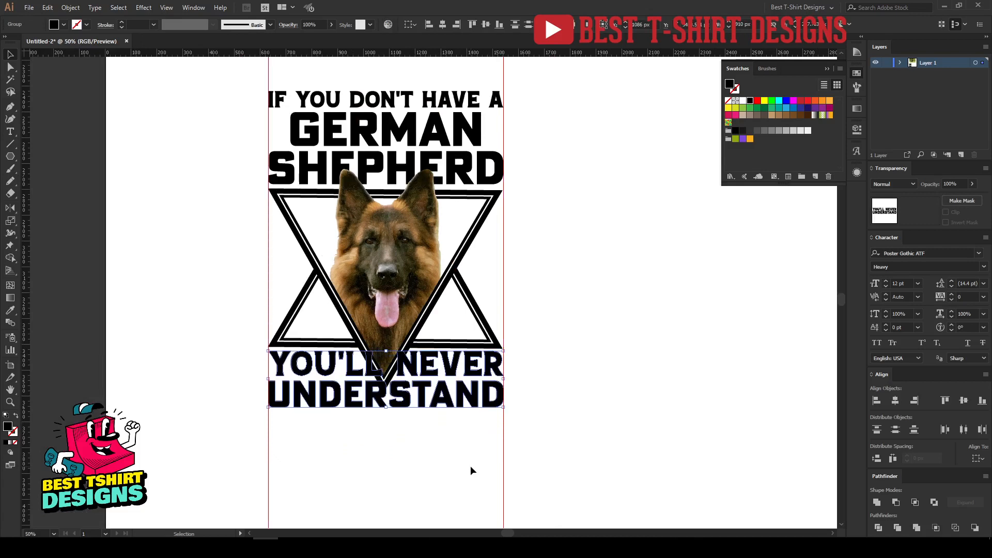
{"action": "scroll", "coordinate": [399, 401], "scroll_direction": "up", "scroll_amount": 1}
{"action": "left_click", "coordinate": [583, 368]}
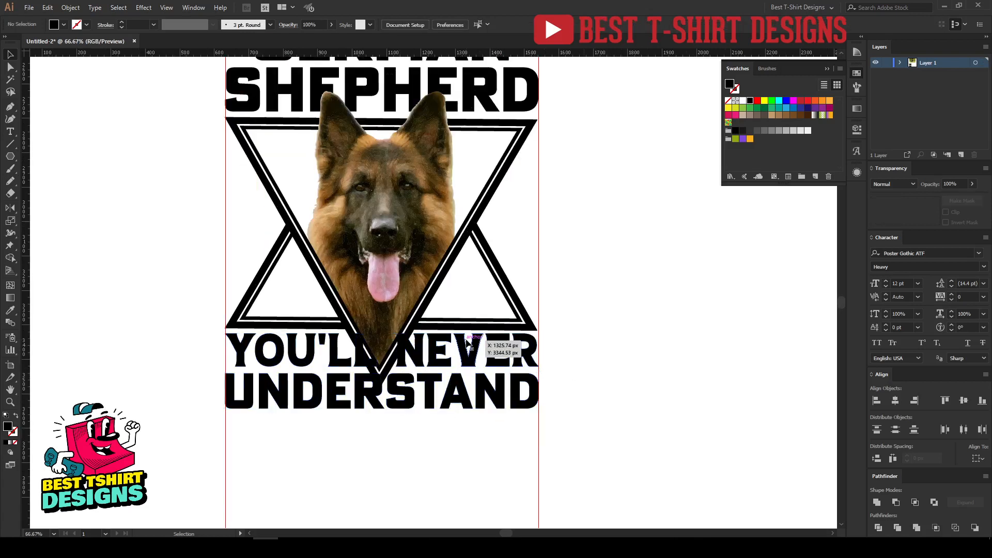
Step: Draw a 910 px straight horizontal Pen path between the guides just above YOU'LL NEVER, with no fill and a 1 pt black stroke
{"action": "left_click", "coordinate": [10, 109]}
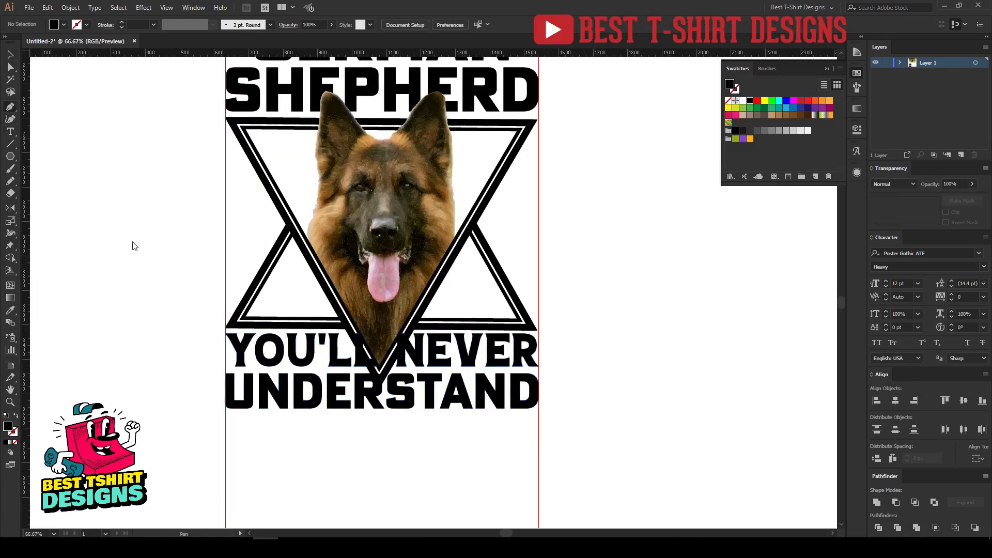
{"action": "left_click", "coordinate": [226, 329]}
{"action": "left_click", "coordinate": [538, 328]}
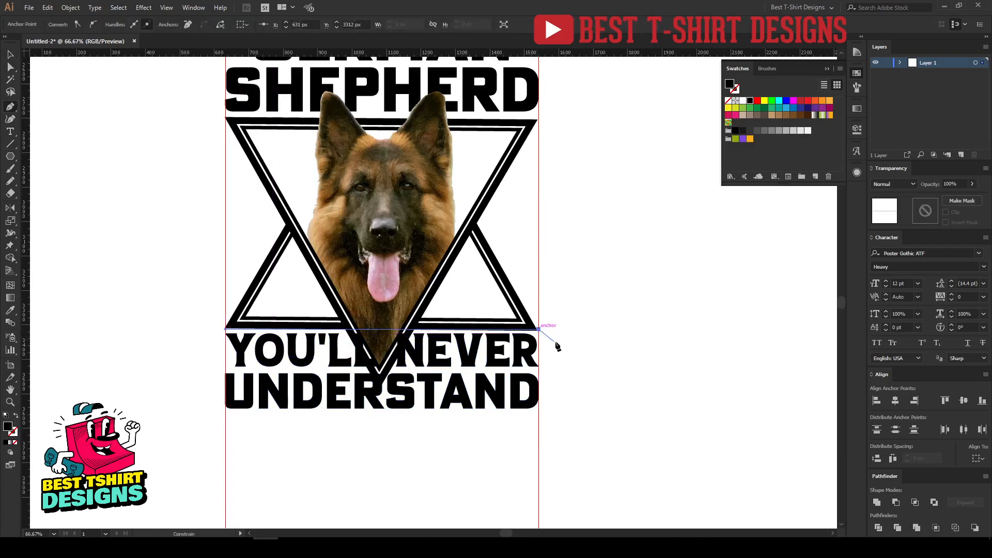
{"action": "key", "text": "shift+x"}
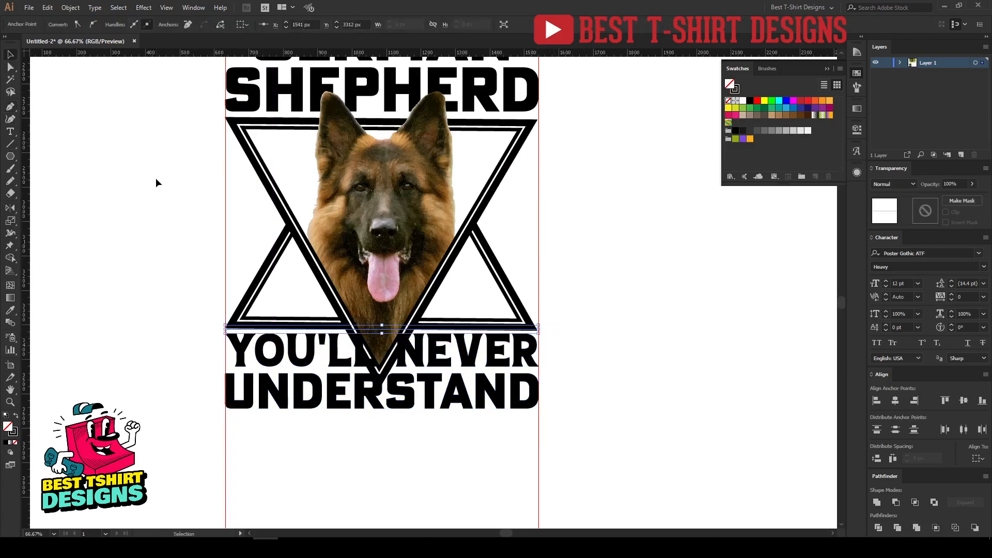
{"action": "left_click", "coordinate": [156, 178]}
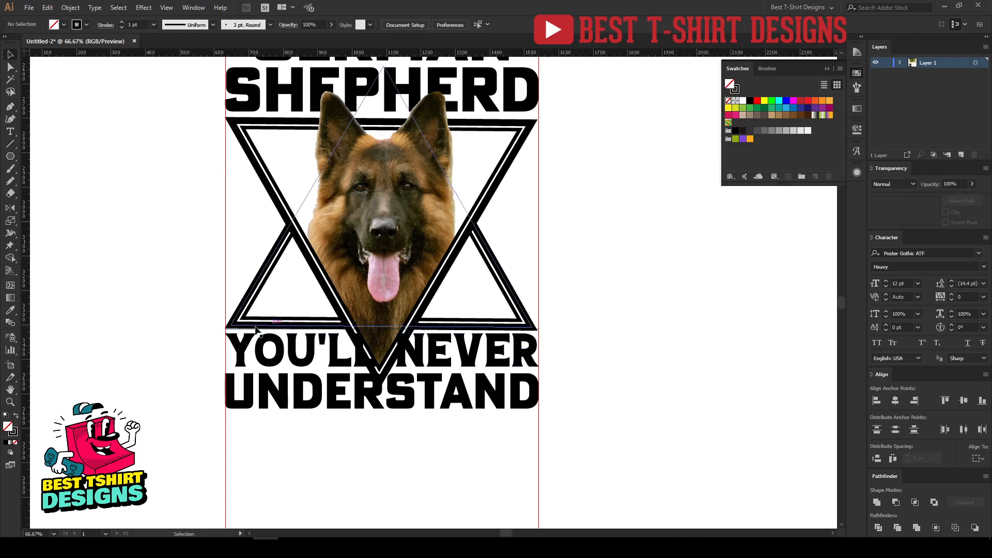
{"action": "left_click", "coordinate": [231, 331]}
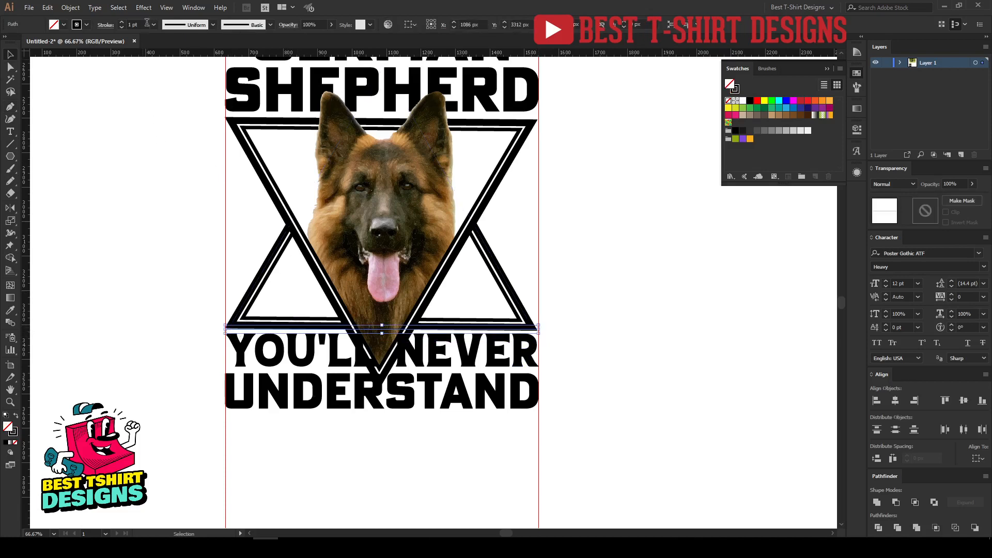
Step: Set the horizontal line's stroke weight to 20 pt and apply the lens-shaped width profile that tapers at both ends
{"action": "scroll", "coordinate": [139, 24], "scroll_direction": "up", "scroll_amount": 10}
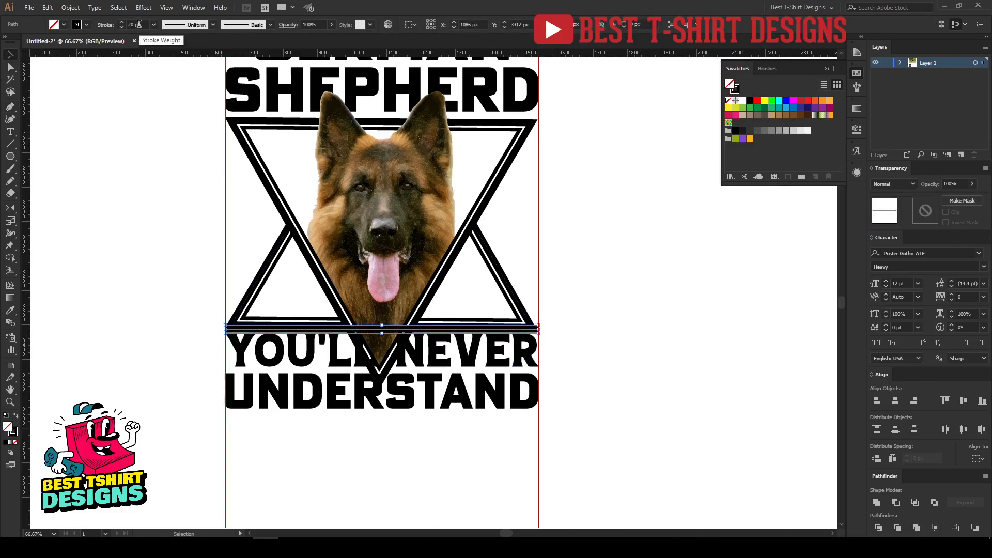
{"action": "left_click", "coordinate": [105, 25]}
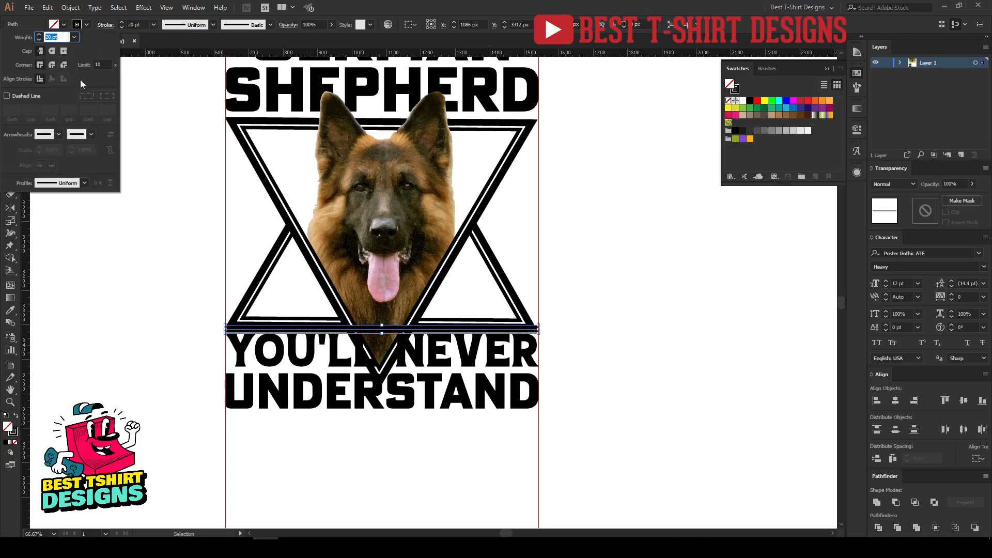
{"action": "left_click", "coordinate": [56, 182]}
{"action": "left_click", "coordinate": [55, 213]}
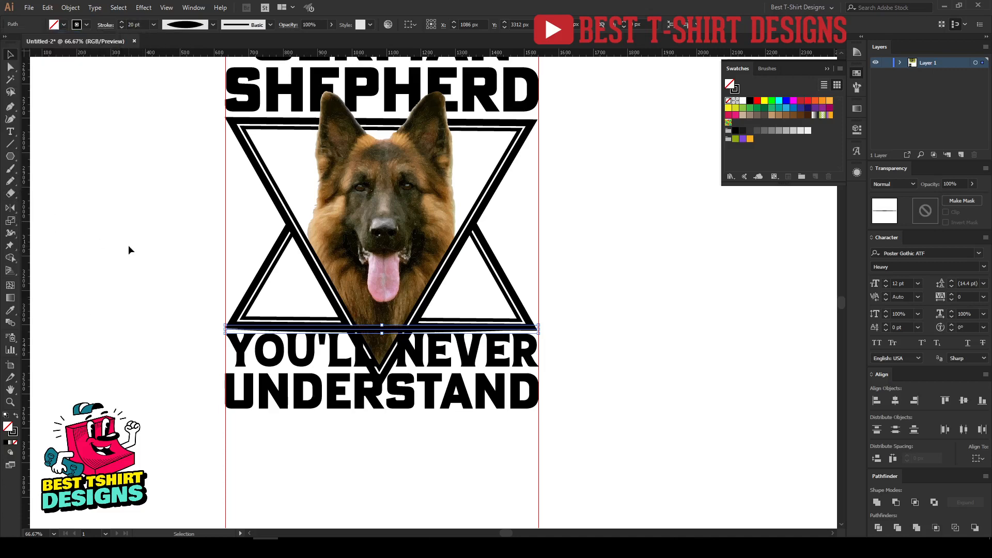
Step: Change the tapered line's stroke colour to red
{"action": "scroll", "coordinate": [435, 360], "scroll_direction": "up", "scroll_amount": 1}
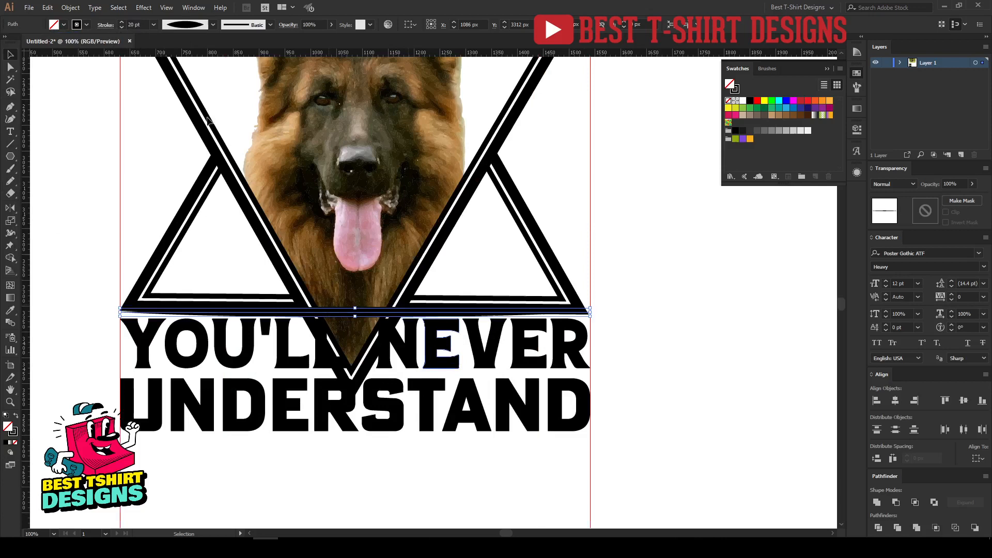
{"action": "left_click", "coordinate": [86, 25]}
{"action": "left_click", "coordinate": [78, 46]}
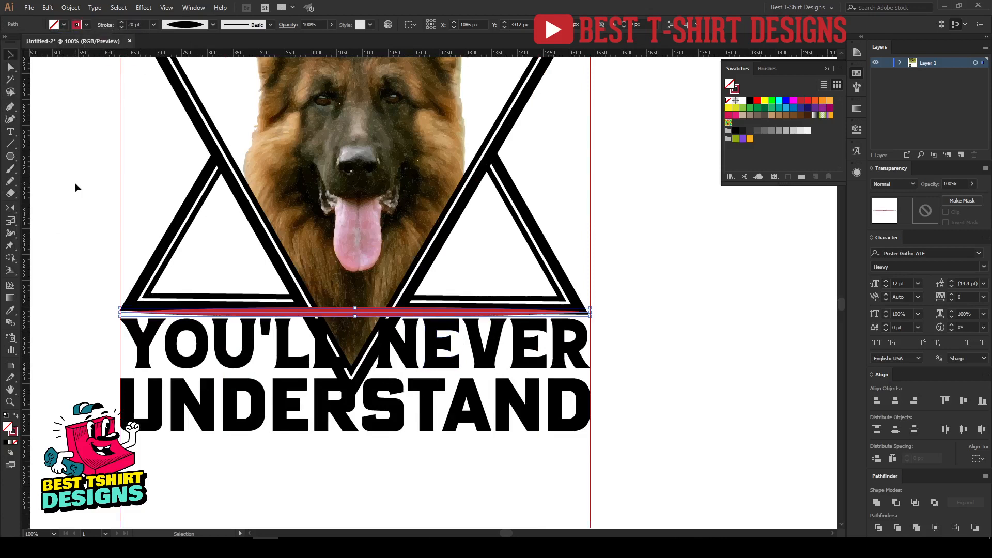
{"action": "scroll", "coordinate": [669, 364], "scroll_direction": "down", "scroll_amount": 1}
{"action": "left_click", "coordinate": [659, 368]}
{"action": "left_click_drag", "start_coordinate": [654, 371], "coordinate": [665, 372]}
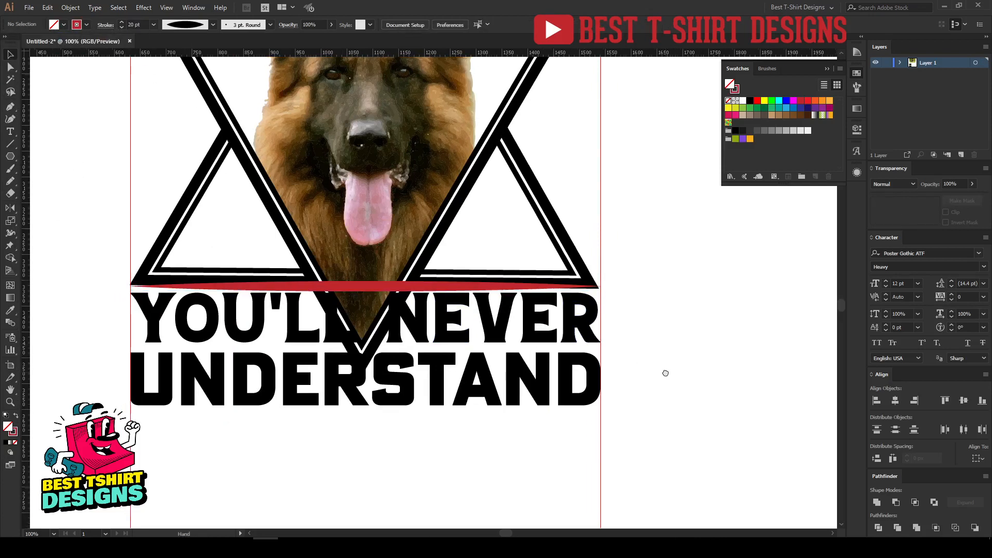
{"action": "scroll", "coordinate": [525, 396], "scroll_direction": "down", "scroll_amount": 1}
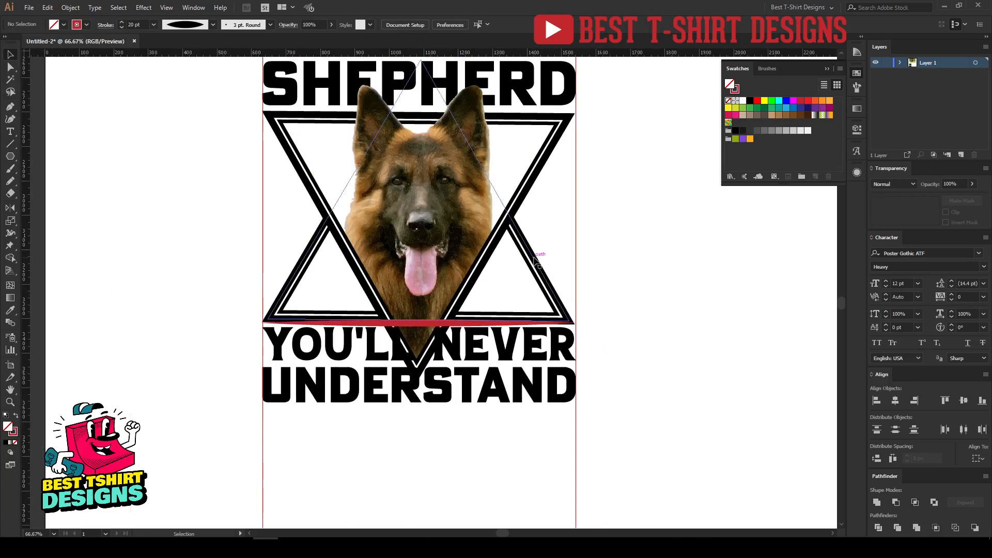
Step: Isolate the artwork group and scale the upright triangle frame down proportionally about its centre, raising its base above the tapered line
{"action": "double_click", "coordinate": [534, 259]}
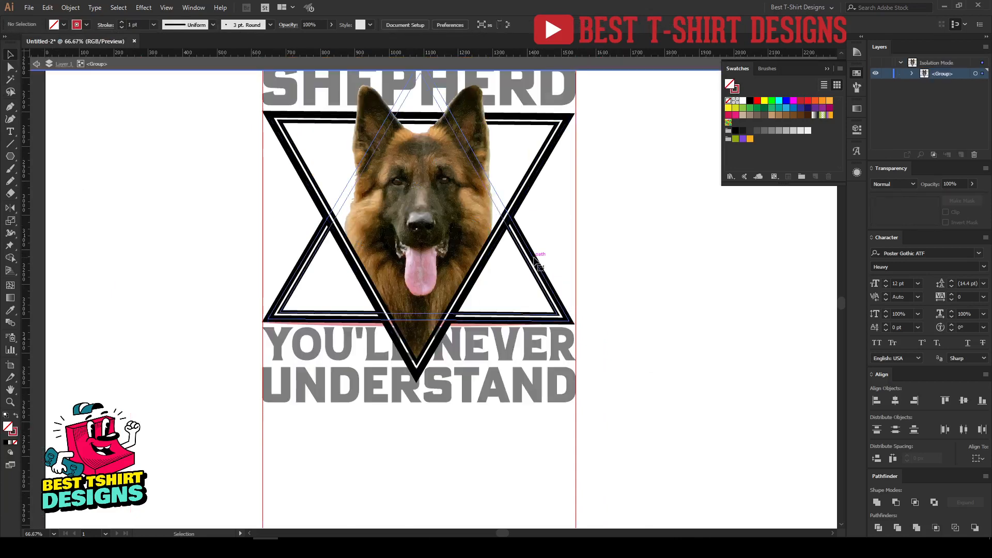
{"action": "left_click", "coordinate": [460, 316]}
{"action": "left_click_drag", "start_coordinate": [418, 320], "coordinate": [418, 296]}
{"action": "scroll", "coordinate": [511, 315], "scroll_direction": "up", "scroll_amount": 1}
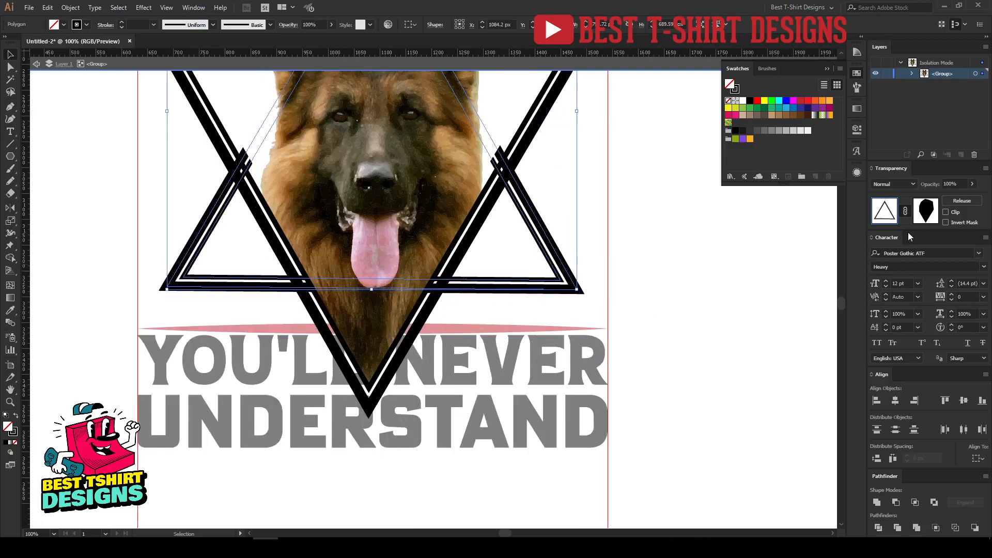
Step: Stretch the black shape in the upright triangle's opacity mask downward until it hides the frame's overlap with the inverted triangle
{"action": "left_click", "coordinate": [925, 210]}
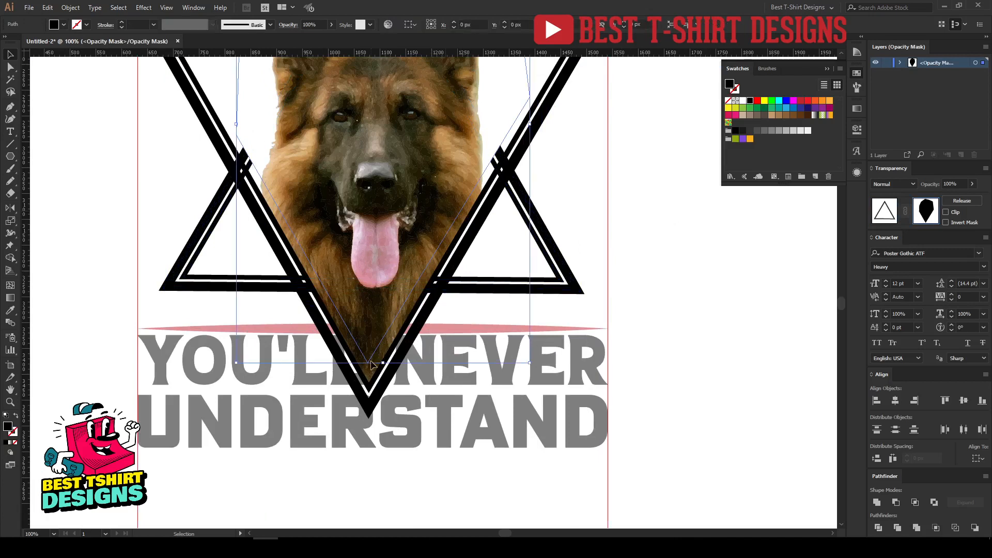
{"action": "left_click_drag", "start_coordinate": [383, 364], "coordinate": [383, 402]}
{"action": "left_click", "coordinate": [645, 286]}
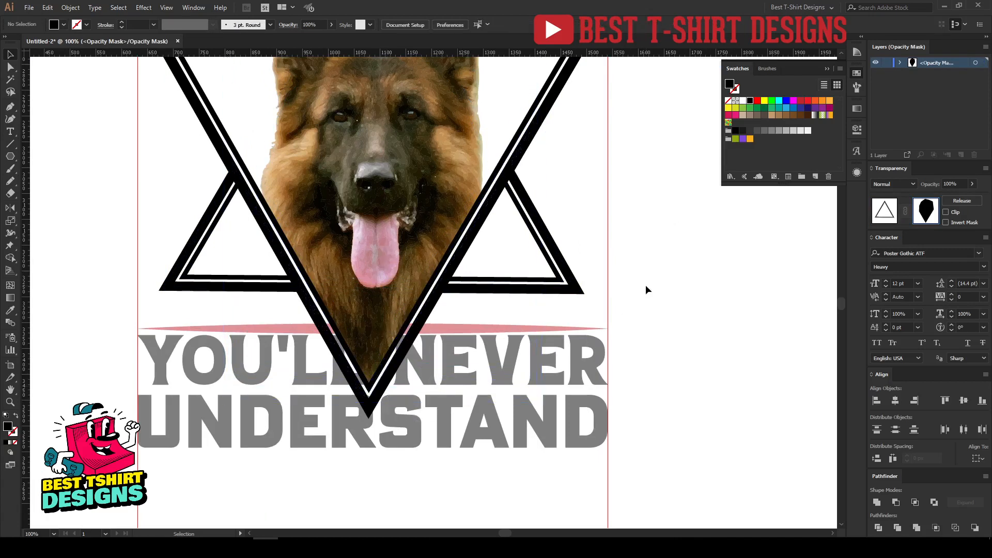
{"action": "key", "text": "ctrl+minus"}
{"action": "left_click", "coordinate": [884, 210]}
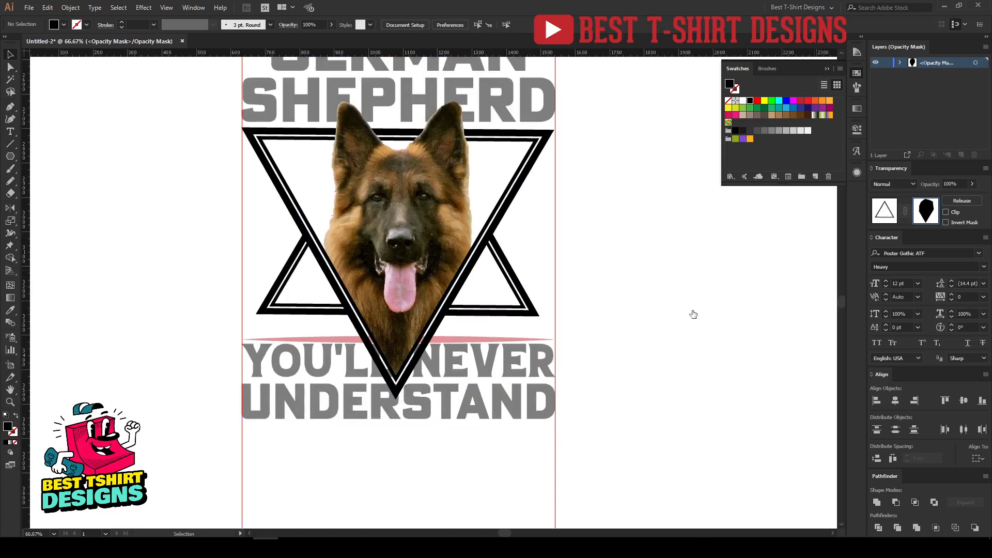
Step: Leave isolation and raise the tapered line, YOU'LL NEVER and UNDERSTAND together by 40 px
{"action": "left_click", "coordinate": [535, 434]}
{"action": "left_click_drag", "start_coordinate": [489, 454], "coordinate": [478, 335]}
{"action": "key", "text": "shift+Up"}
{"action": "key", "text": "shift+Up"}
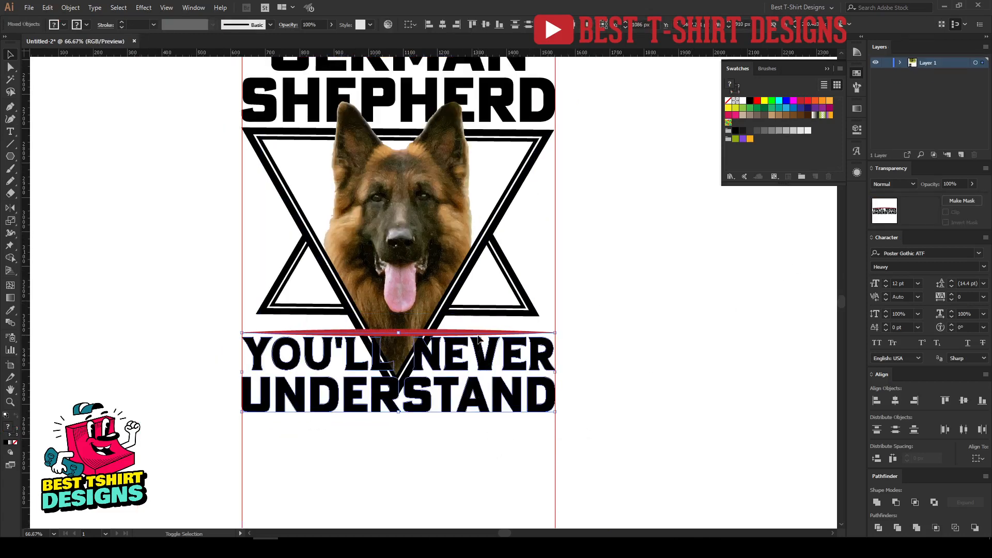
{"action": "key", "text": "shift+Up"}
{"action": "key", "text": "shift+Up"}
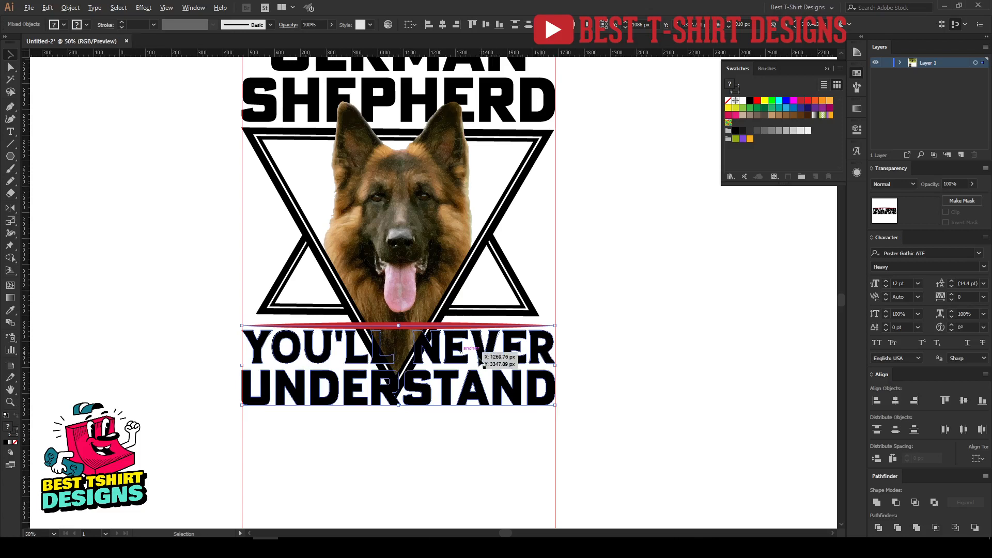
{"action": "key", "text": "ctrl+minus"}
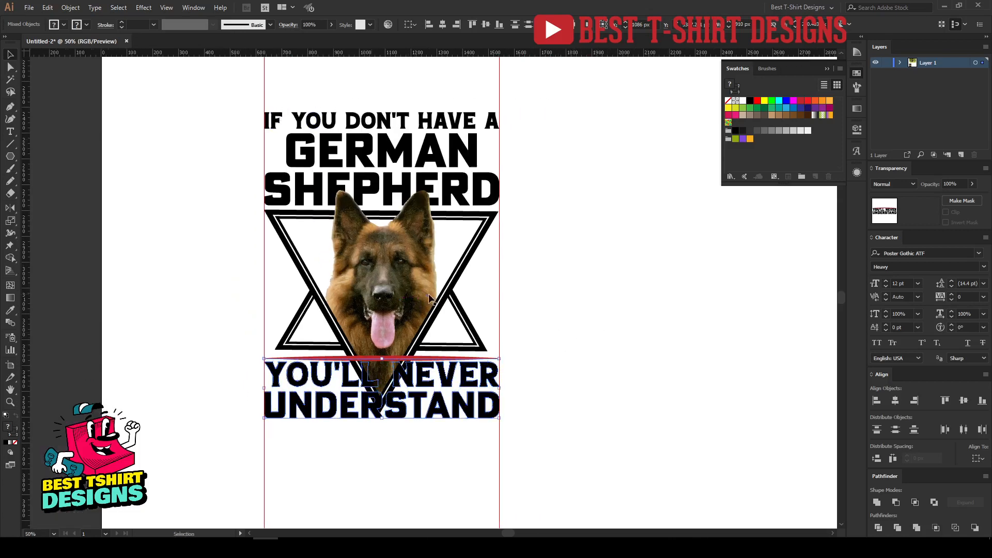
Step: Raise the tapered line alone to Y 3266 px and set its stroke colour to black
{"action": "scroll", "coordinate": [393, 429], "scroll_direction": "up", "scroll_amount": 1}
{"action": "scroll", "coordinate": [399, 442], "scroll_direction": "up", "scroll_amount": 1}
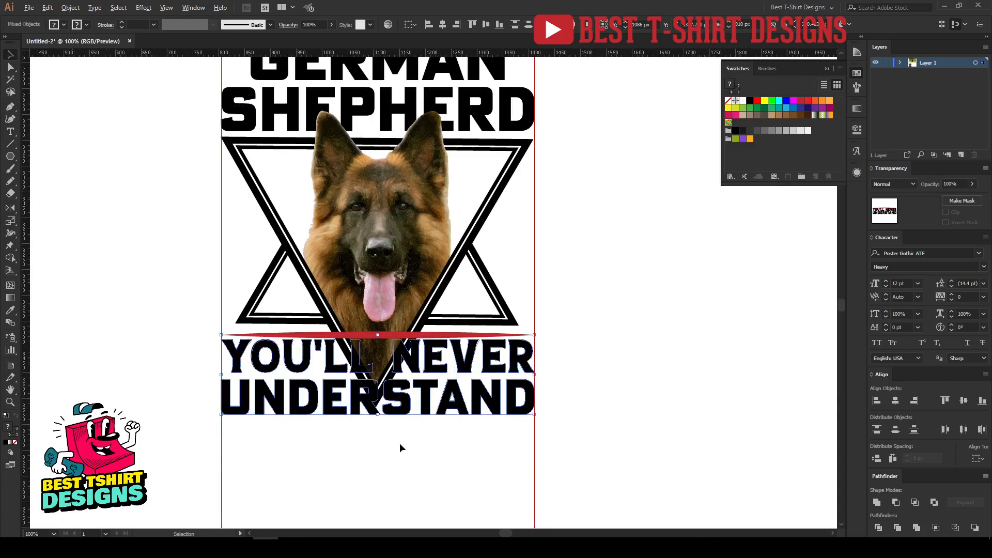
{"action": "left_click", "coordinate": [457, 448]}
{"action": "left_click", "coordinate": [486, 282]}
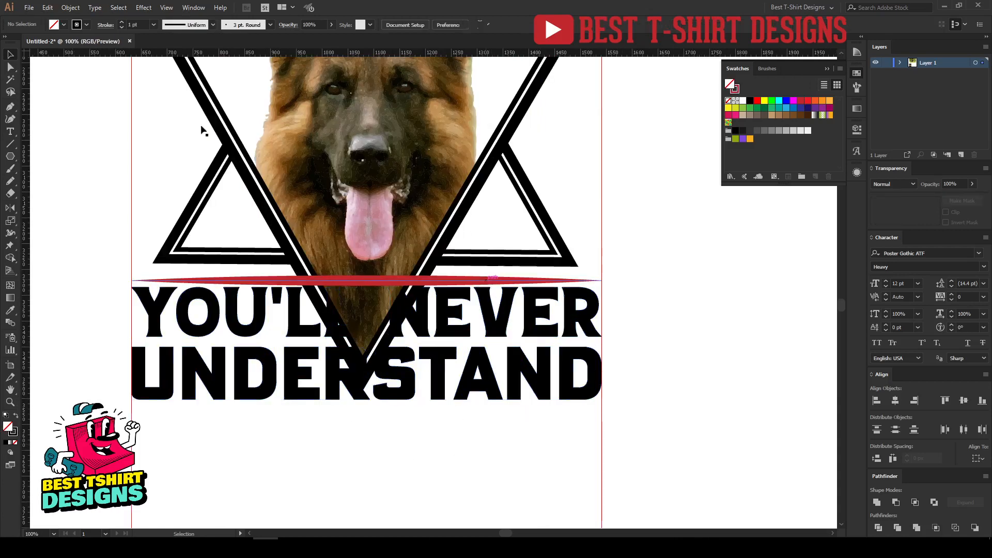
{"action": "left_click", "coordinate": [266, 283]}
{"action": "key", "text": "Up"}
{"action": "key", "text": "Up"}
{"action": "key", "text": "Up"}
{"action": "key", "text": "Up"}
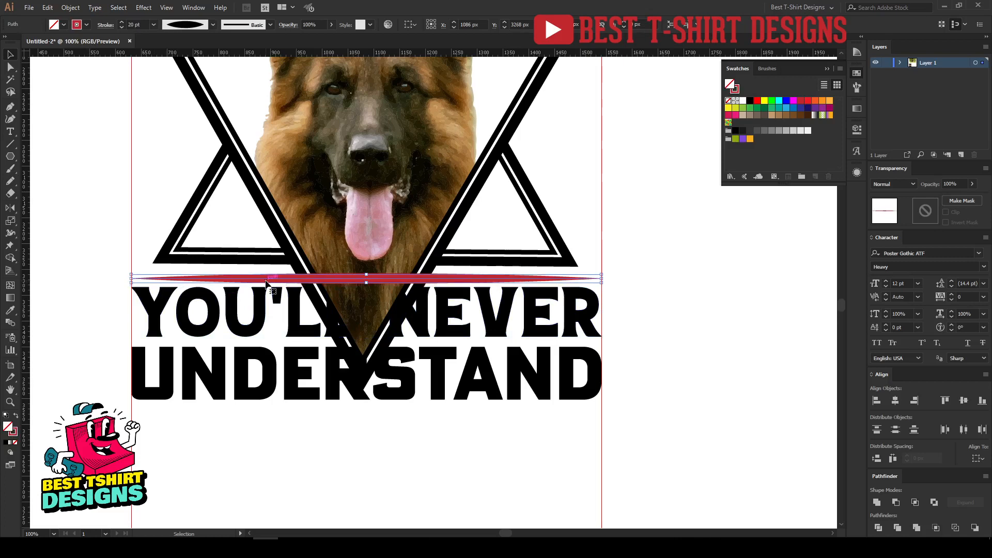
{"action": "left_click", "coordinate": [81, 32]}
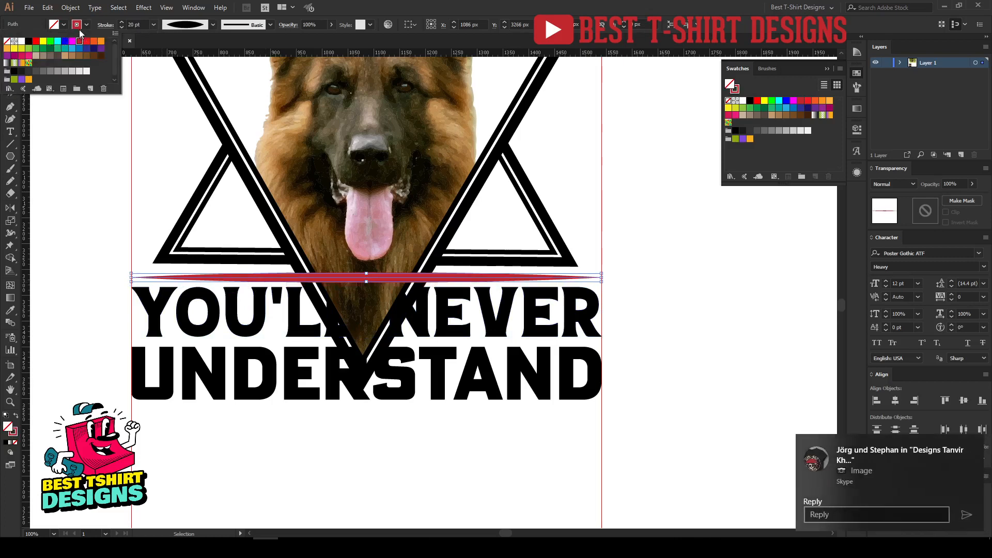
{"action": "left_click", "coordinate": [29, 41]}
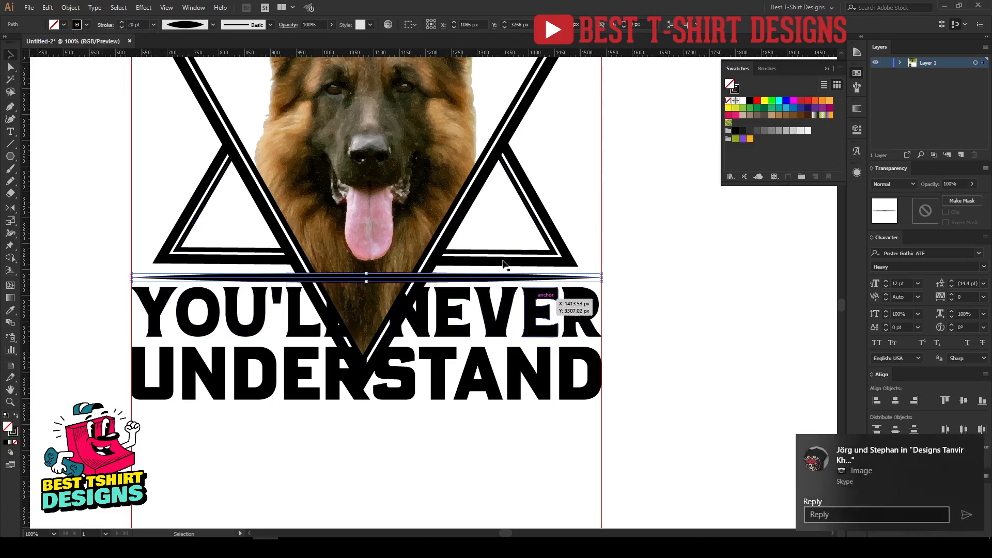
Step: Add an opacity mask to the dog and triangles group with clipping turned off
{"action": "left_click", "coordinate": [413, 223]}
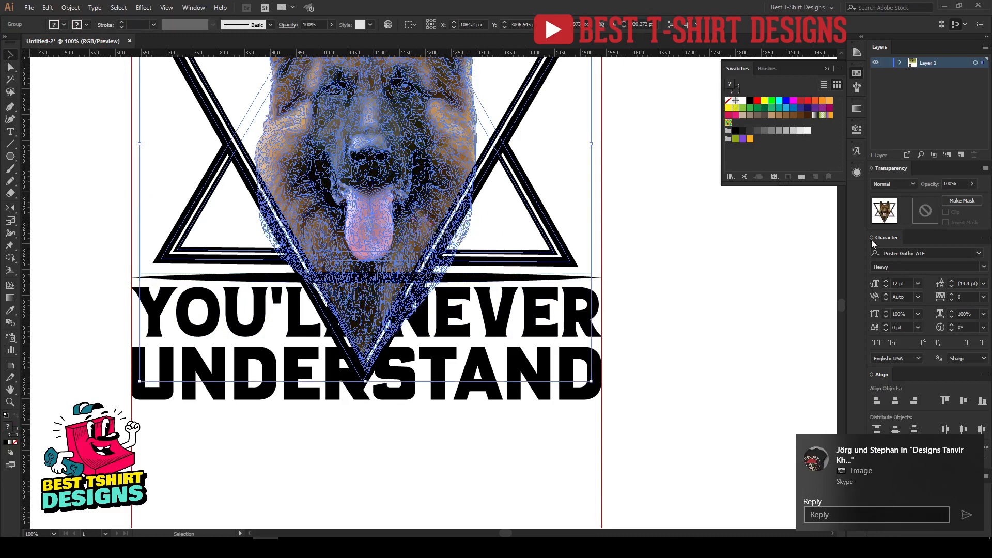
{"action": "double_click", "coordinate": [932, 212]}
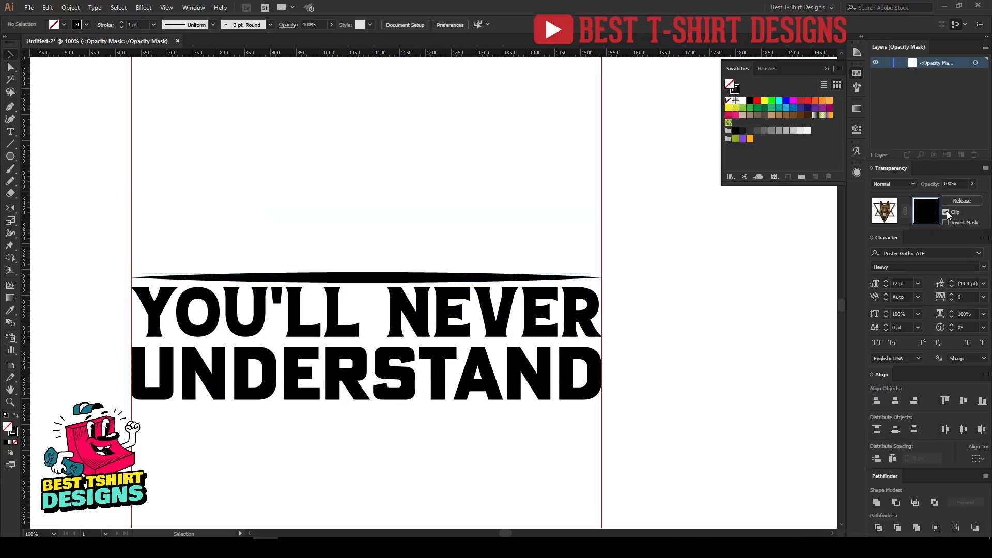
{"action": "left_click", "coordinate": [945, 212]}
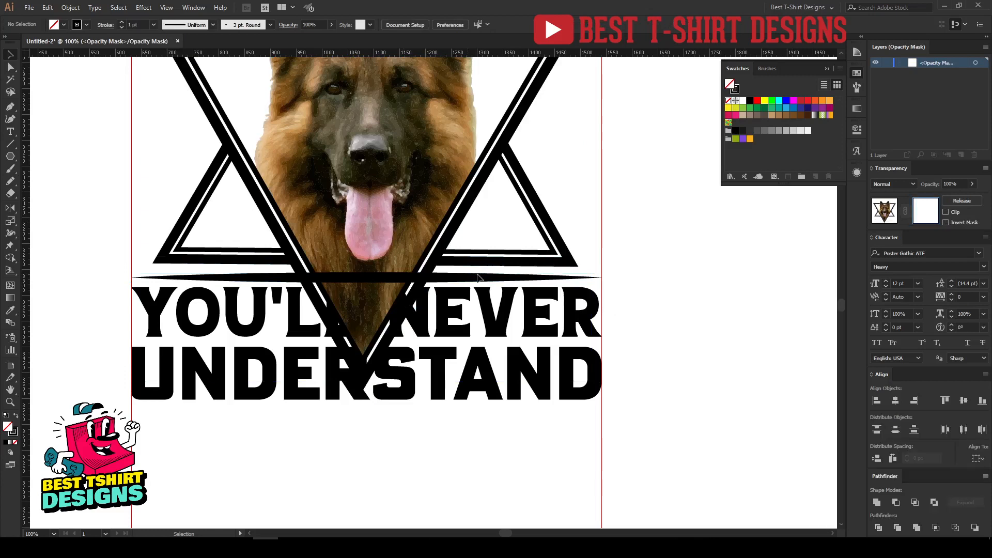
Step: Draw a 1013 x 316 px black rectangle in the mask from the tapered line downward, covering both bottom text lines, and exit the mask
{"action": "left_click_drag", "start_coordinate": [10, 158], "coordinate": [45, 159]}
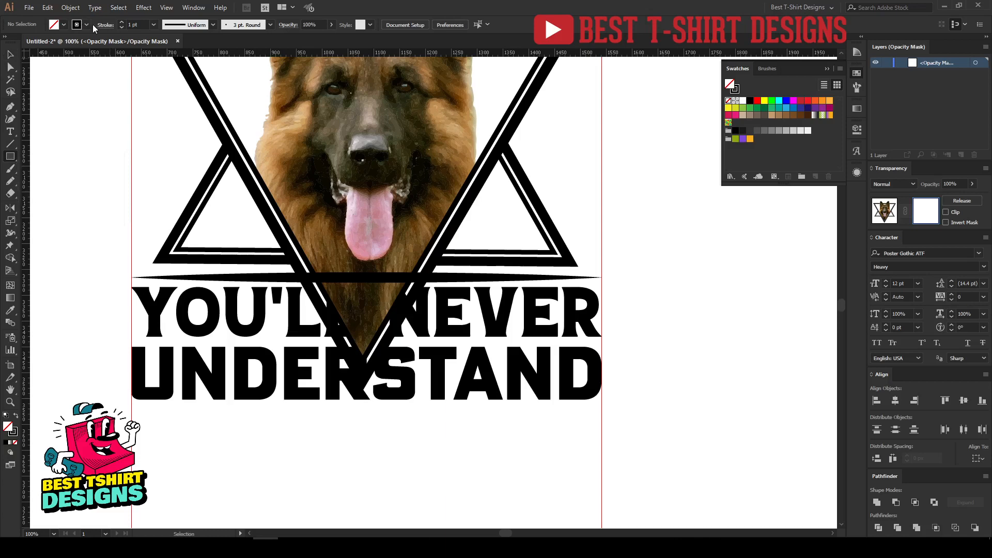
{"action": "key", "text": "shift+x"}
{"action": "left_click_drag", "start_coordinate": [614, 441], "coordinate": [90, 277]}
{"action": "key", "text": "v"}
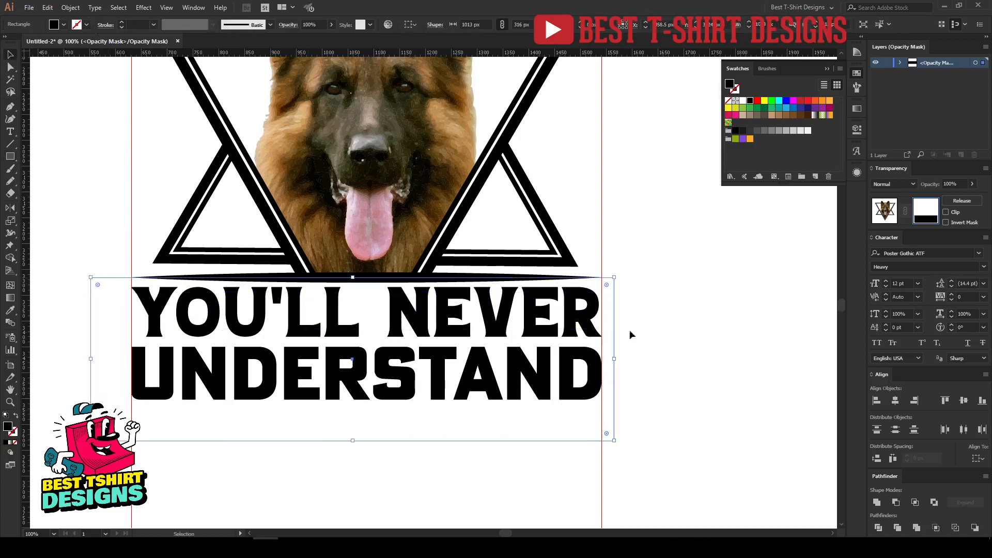
{"action": "left_click", "coordinate": [632, 326]}
{"action": "scroll", "coordinate": [330, 328], "scroll_direction": "down", "scroll_amount": 1}
{"action": "scroll", "coordinate": [621, 339], "scroll_direction": "up", "scroll_amount": 1}
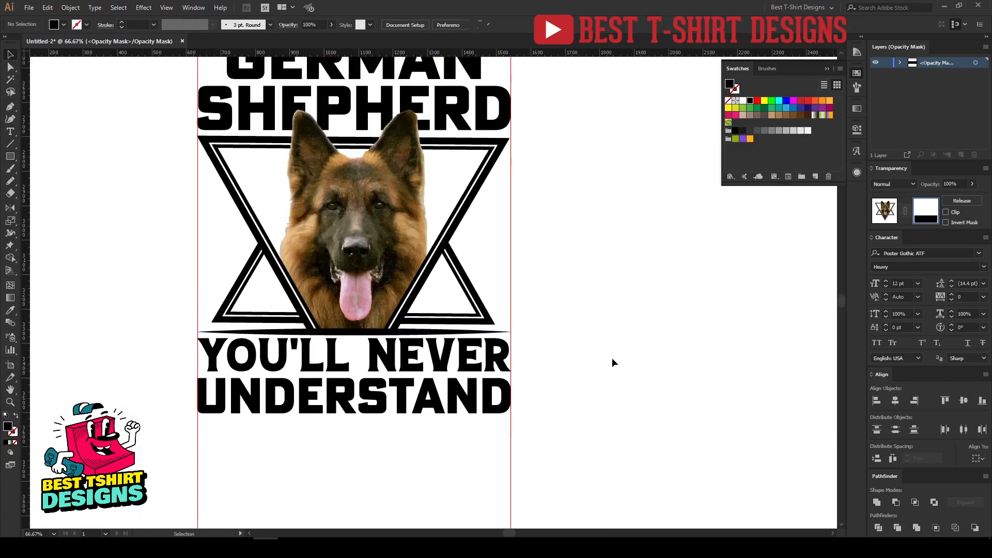
{"action": "key", "text": "ctrl+shift+a"}
{"action": "scroll", "coordinate": [322, 401], "scroll_direction": "down", "scroll_amount": 1}
{"action": "scroll", "coordinate": [539, 342], "scroll_direction": "up", "scroll_amount": 1}
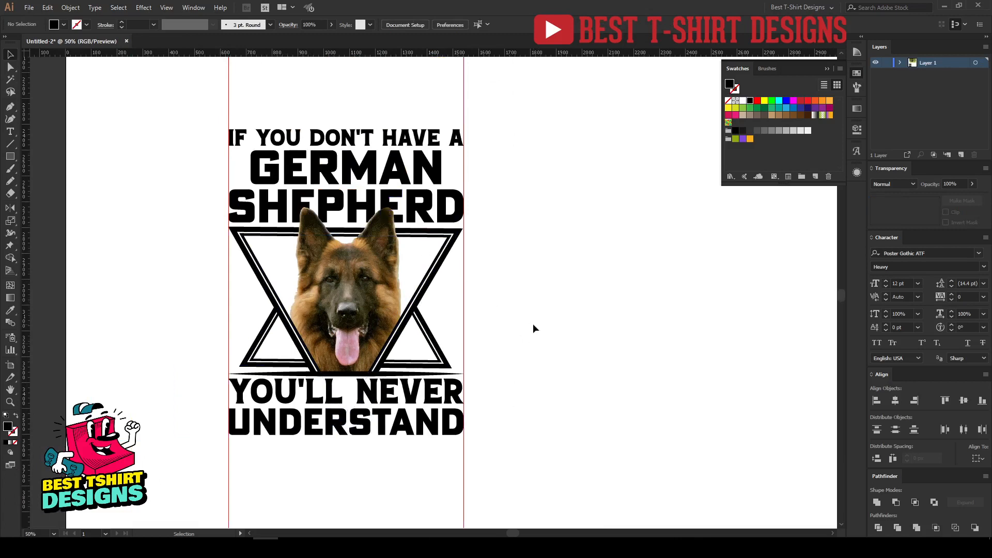
{"action": "scroll", "coordinate": [532, 323], "scroll_direction": "down", "scroll_amount": 1}
{"action": "scroll", "coordinate": [572, 321], "scroll_direction": "up", "scroll_amount": 1}
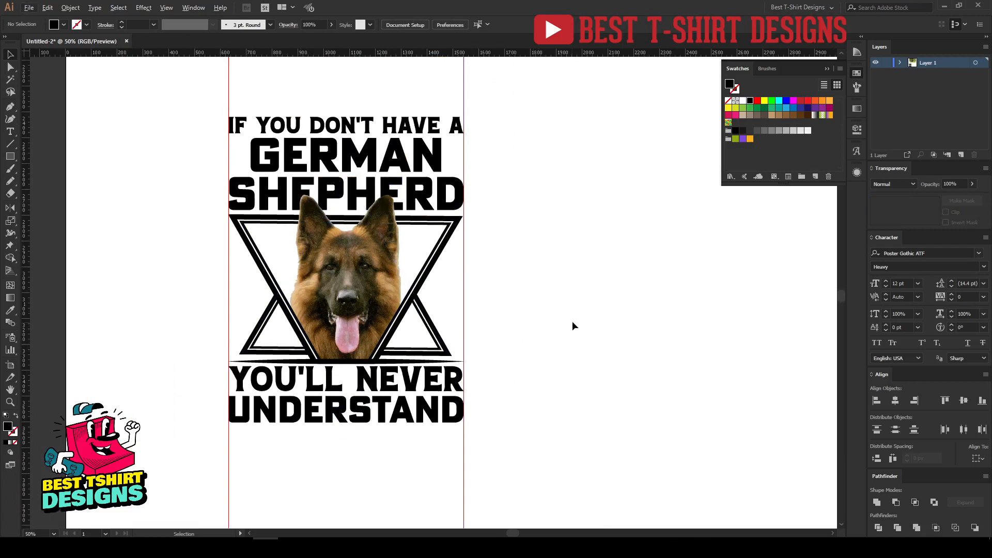
{"action": "scroll", "coordinate": [318, 220], "scroll_direction": "up", "scroll_amount": 1}
{"action": "left_click_drag", "start_coordinate": [657, 357], "coordinate": [610, 347]}
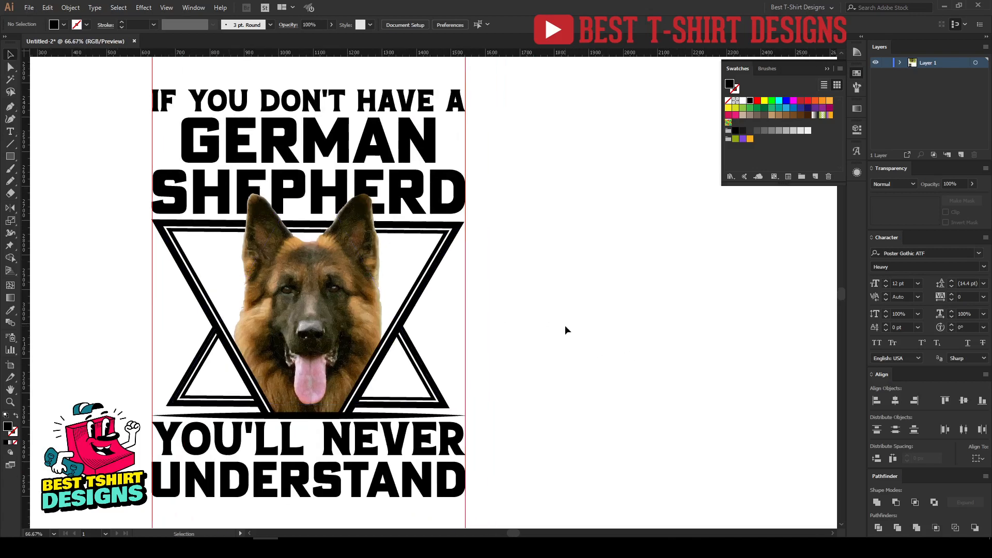
Step: Draw a straight horizontal line about 335 px long on the empty area beside the dog, with no fill and a black stroke
{"action": "scroll", "coordinate": [565, 330], "scroll_direction": "right", "scroll_amount": 2}
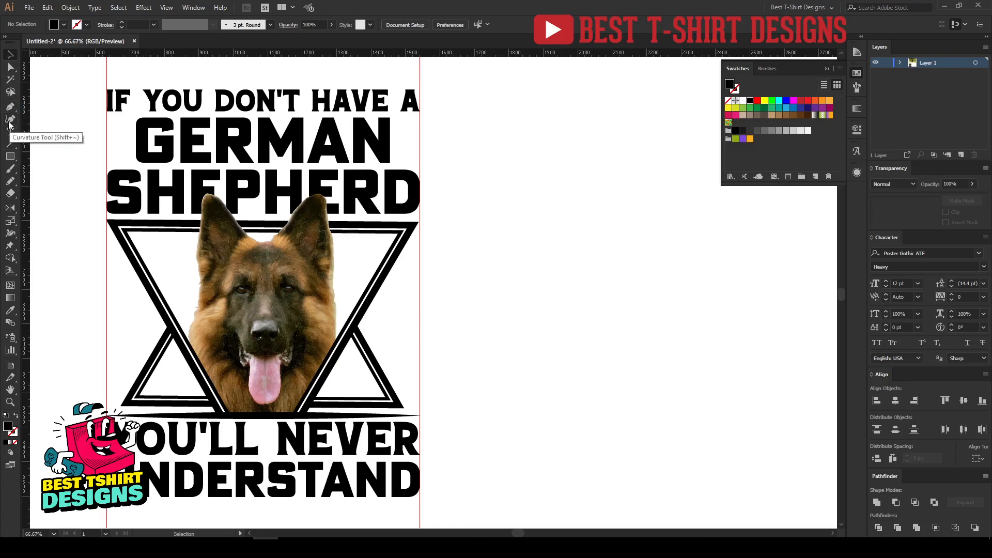
{"action": "left_click", "coordinate": [10, 144]}
{"action": "key", "text": "shift+x"}
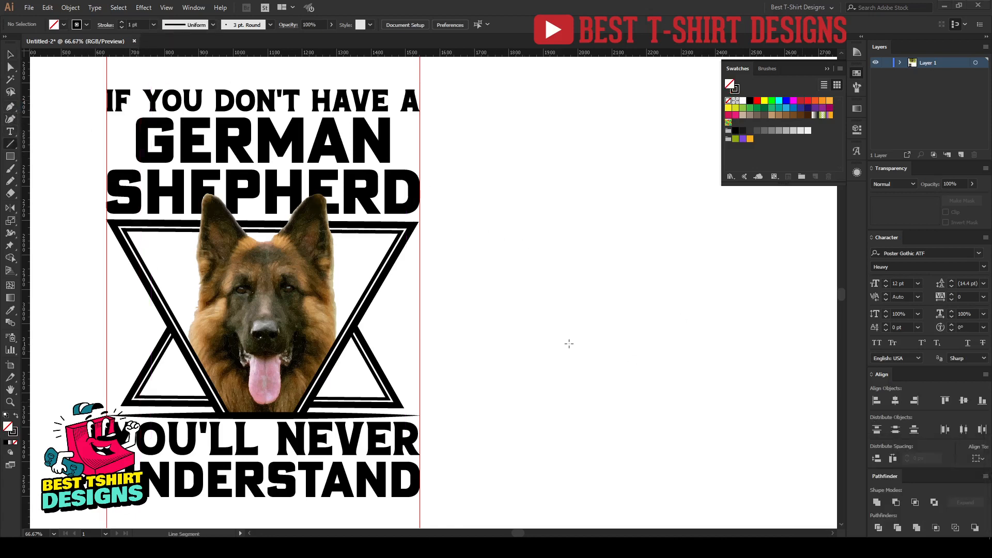
{"action": "left_click_drag", "start_coordinate": [288, 339], "coordinate": [478, 339]}
{"action": "key", "text": "v"}
{"action": "left_click", "coordinate": [8, 148]}
{"action": "left_click_drag", "start_coordinate": [440, 296], "coordinate": [556, 296]}
{"action": "key", "text": "v"}
Step: Give the line a 15 pt stroke with the profile tapering to a point at one end, and move it to X 2037 px
{"action": "scroll", "coordinate": [135, 23], "scroll_direction": "up", "scroll_amount": 9}
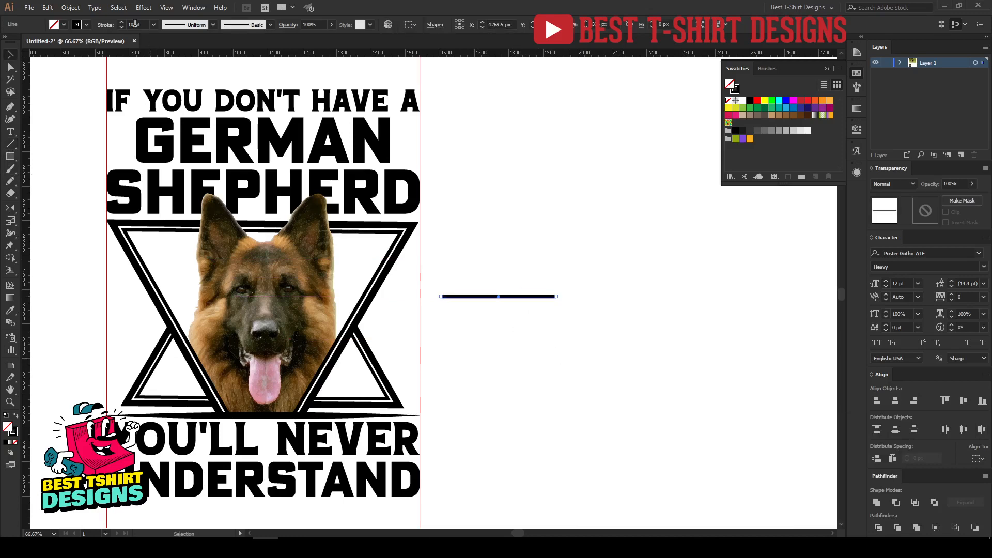
{"action": "scroll", "coordinate": [535, 315], "scroll_direction": "up", "scroll_amount": 1}
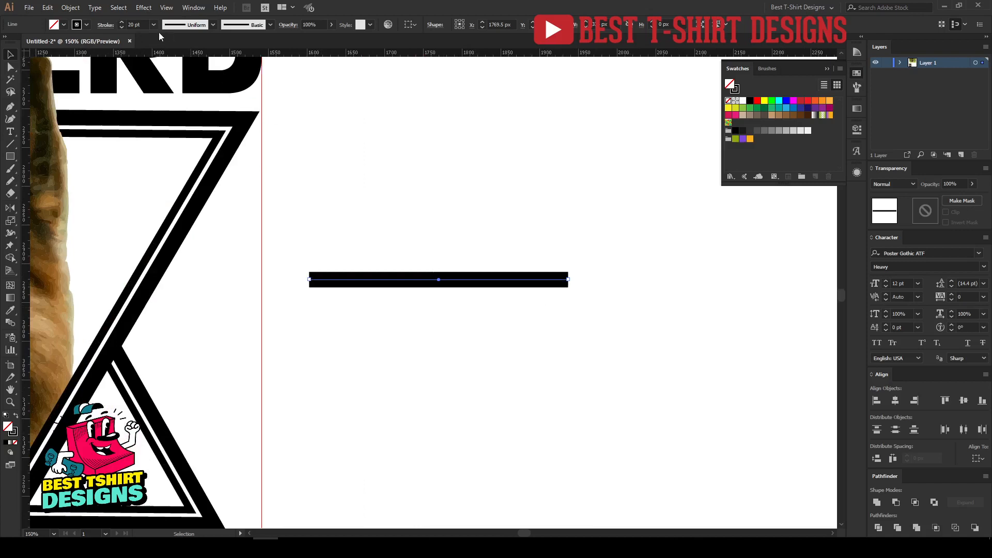
{"action": "scroll", "coordinate": [139, 23], "scroll_direction": "down", "scroll_amount": 4}
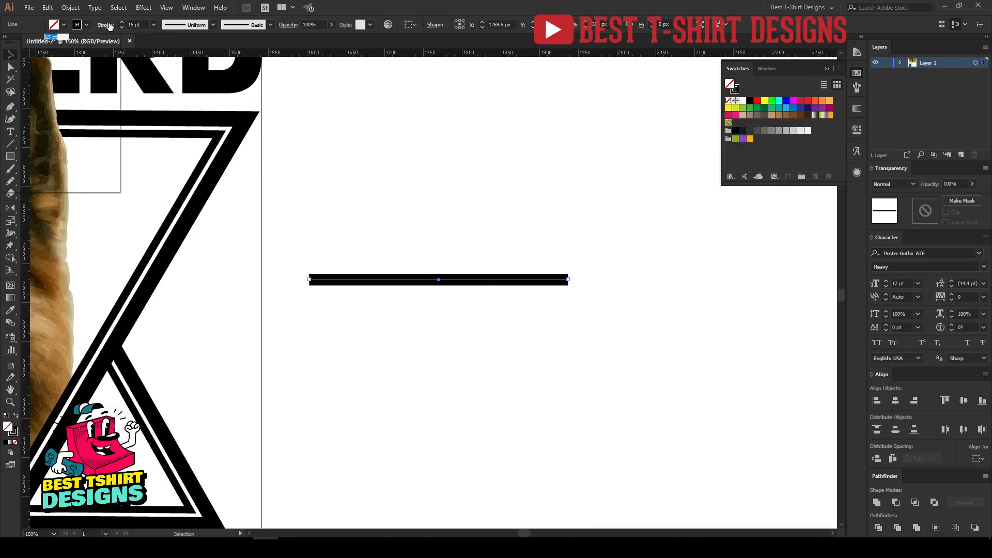
{"action": "left_click", "coordinate": [106, 24]}
{"action": "left_click", "coordinate": [83, 182]}
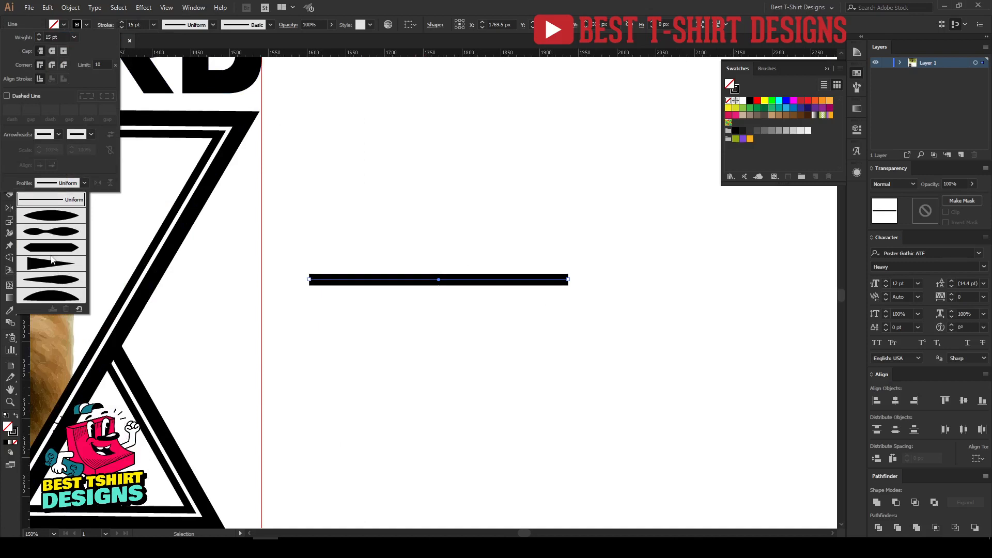
{"action": "left_click", "coordinate": [51, 262]}
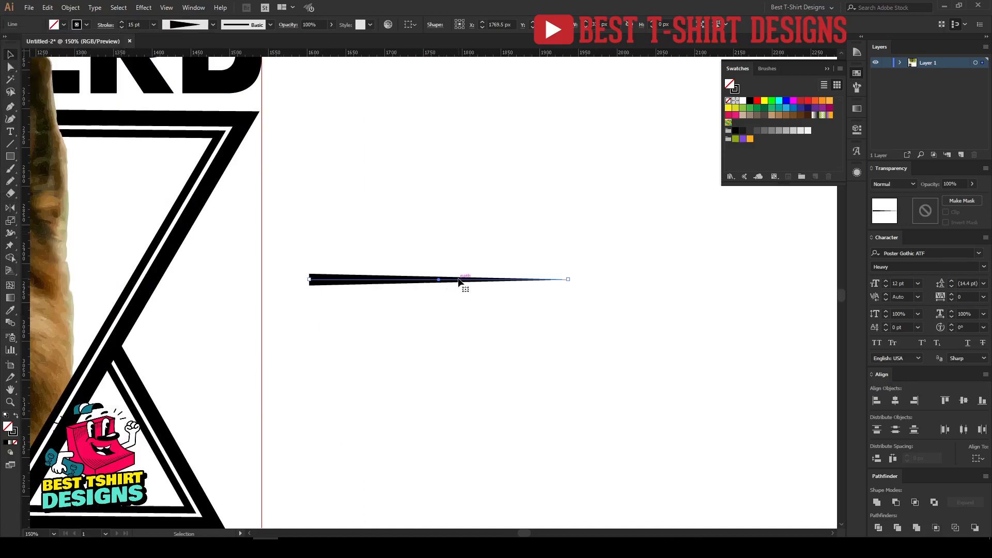
{"action": "left_click_drag", "start_coordinate": [459, 281], "coordinate": [665, 283]}
{"action": "scroll", "coordinate": [563, 332], "scroll_direction": "right", "scroll_amount": 3}
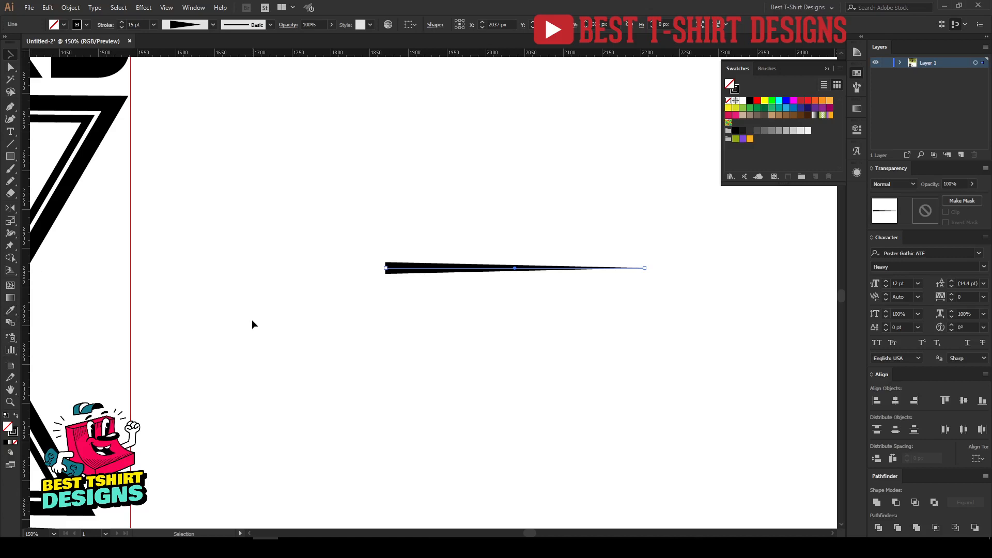
Step: Create a copy of the tapered line rotated 5° around its thick end
{"action": "key", "text": "r"}
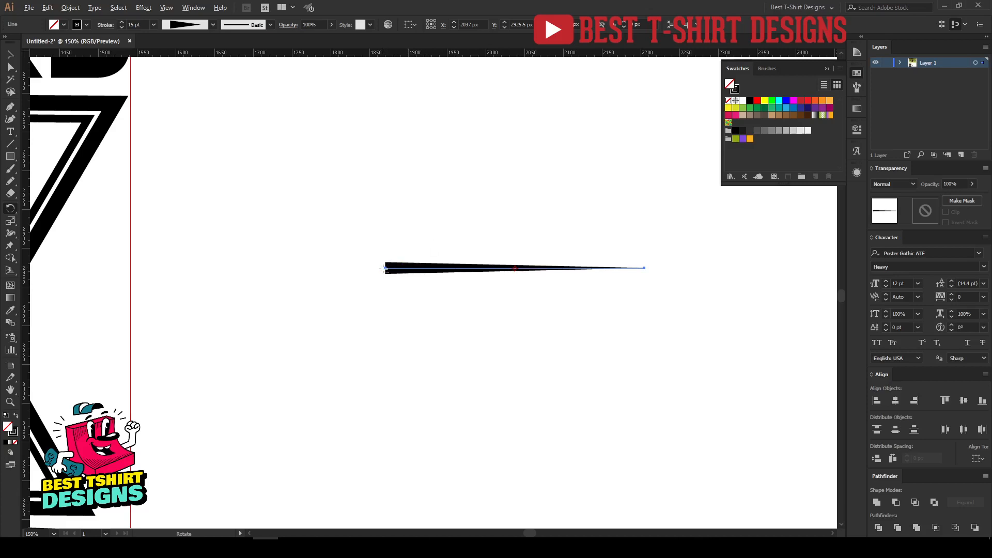
{"action": "left_click", "coordinate": [385, 267], "text": "alt"}
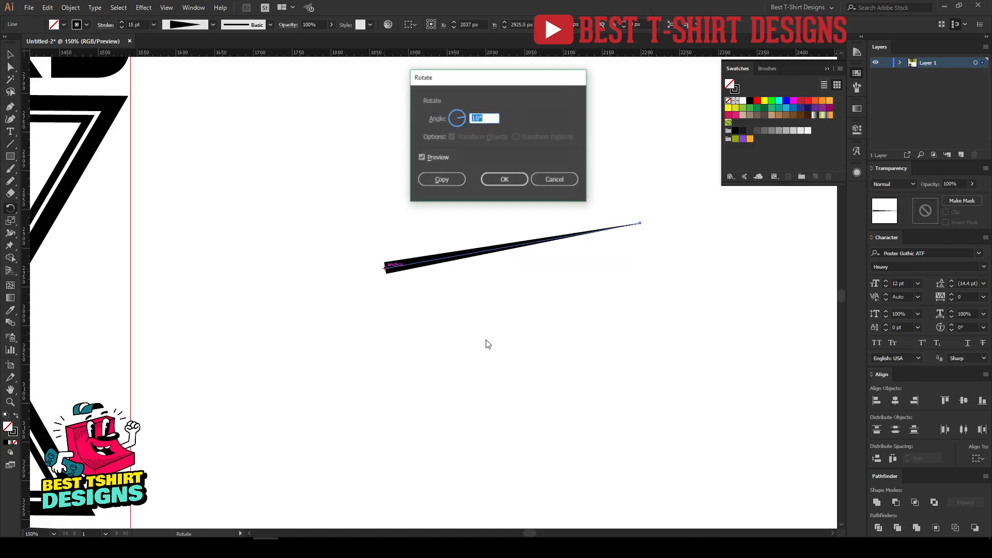
{"action": "left_click_drag", "start_coordinate": [513, 84], "coordinate": [383, 86]}
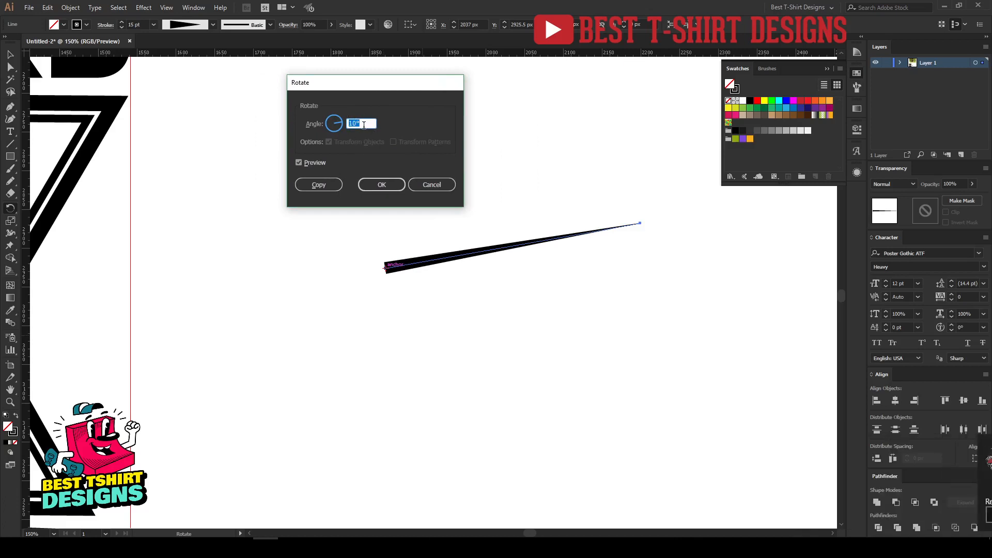
{"action": "key", "text": "shift+Down"}
{"action": "key", "text": "shift+Down"}
{"action": "key", "text": "shift+Down"}
{"action": "key", "text": "shift+Up"}
{"action": "key", "text": "shift+Up"}
{"action": "key", "text": "shift+Up"}
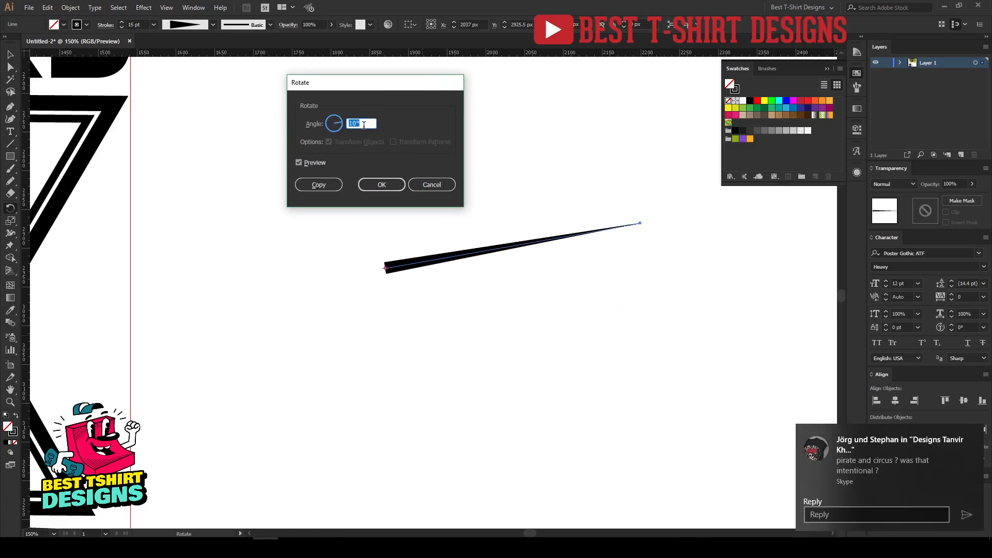
{"action": "key", "text": "shift+Down"}
{"action": "key", "text": "shift+Down"}
{"action": "key", "text": "shift+Up"}
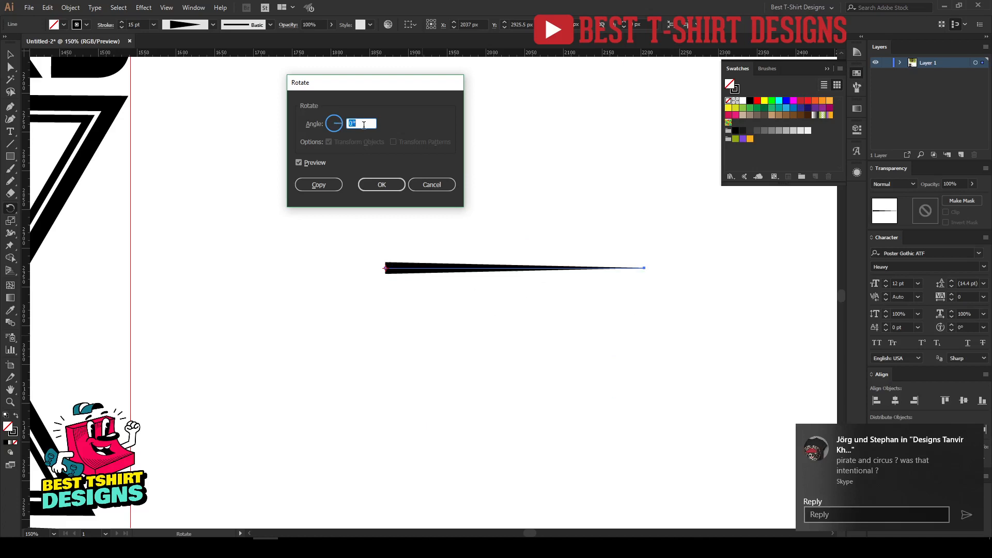
{"action": "key", "text": "Up"}
{"action": "key", "text": "Up"}
{"action": "key", "text": "Up"}
{"action": "key", "text": "Up"}
{"action": "key", "text": "Up"}
{"action": "key", "text": "Up"}
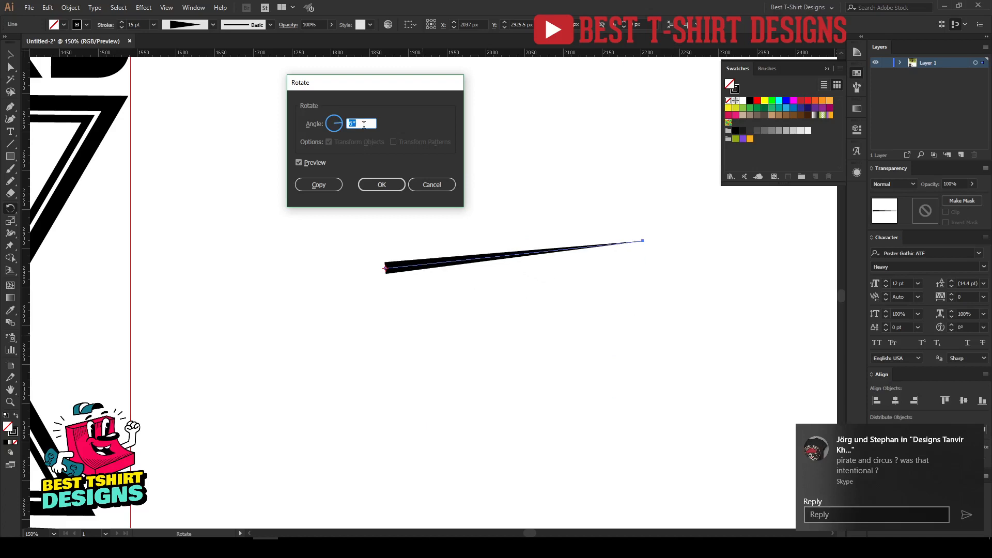
{"action": "key", "text": "Down"}
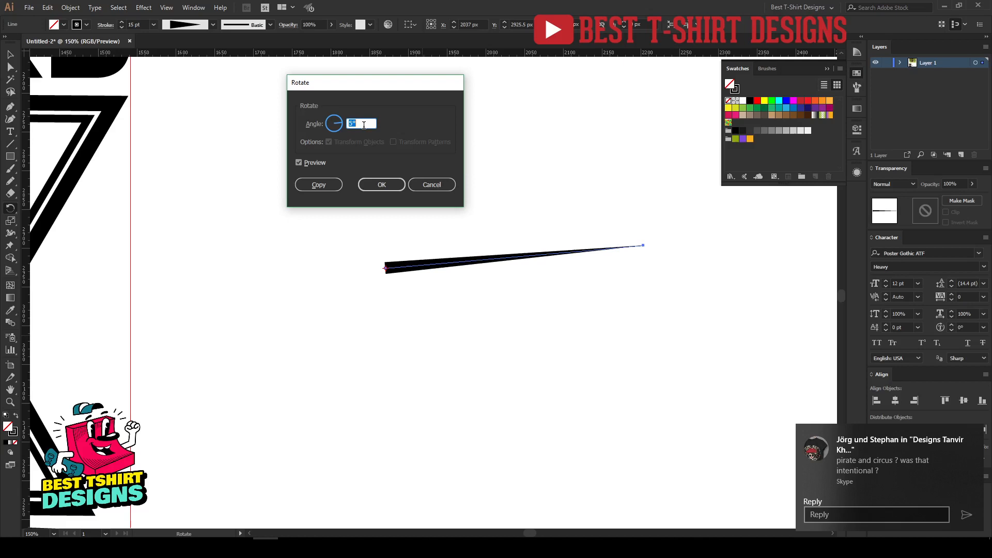
{"action": "left_click", "coordinate": [326, 181]}
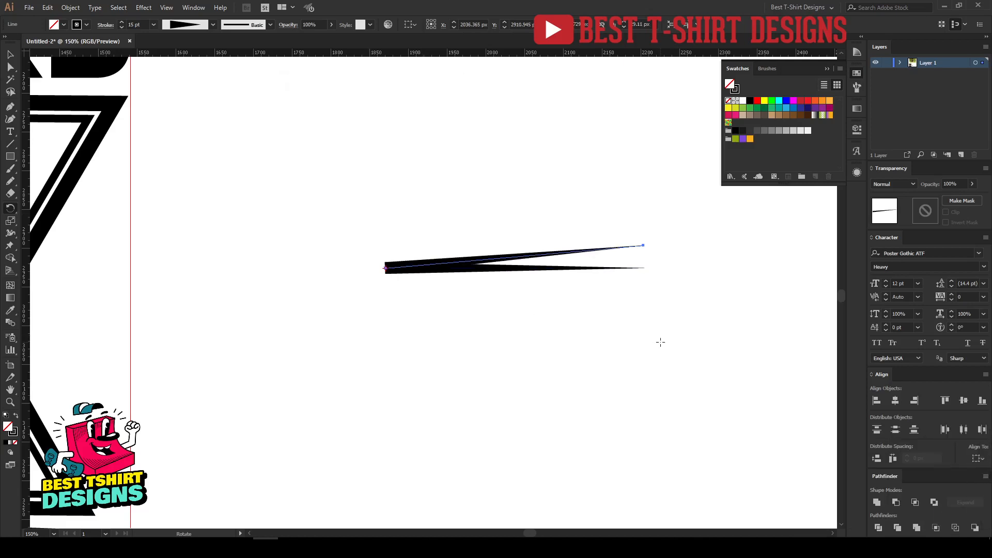
Step: Repeat the rotated copy until the tapered rays complete a full circular burst
{"action": "key", "text": "ctrl+d"}
{"action": "key", "text": "ctrl+d"}
{"action": "key", "text": "ctrl+d"}
{"action": "key", "text": "ctrl+d"}
{"action": "key", "text": "ctrl+d"}
{"action": "key", "text": "ctrl+d"}
{"action": "key", "text": "ctrl+d"}
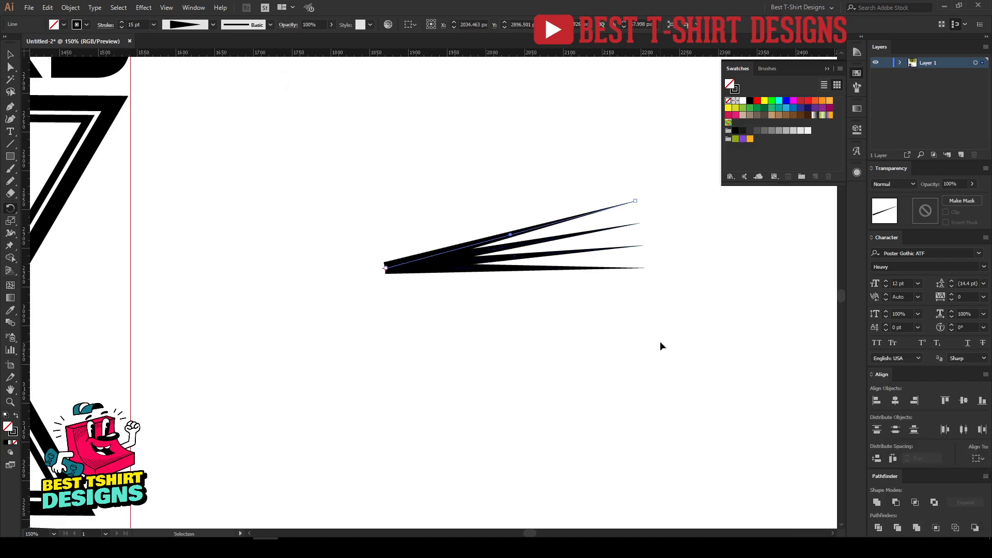
{"action": "key", "text": "ctrl+d"}
{"action": "key", "text": "ctrl+d"}
{"action": "key", "text": "ctrl+d"}
{"action": "key", "text": "ctrl+d"}
{"action": "key", "text": "ctrl+d"}
{"action": "key", "text": "ctrl+d"}
{"action": "key", "text": "ctrl+d"}
{"action": "key", "text": "ctrl+d"}
{"action": "key", "text": "ctrl+d"}
{"action": "key", "text": "ctrl+d"}
{"action": "key", "text": "ctrl+d"}
{"action": "key", "text": "ctrl+d"}
{"action": "key", "text": "ctrl+d"}
{"action": "key", "text": "ctrl+d"}
{"action": "key", "text": "ctrl+d"}
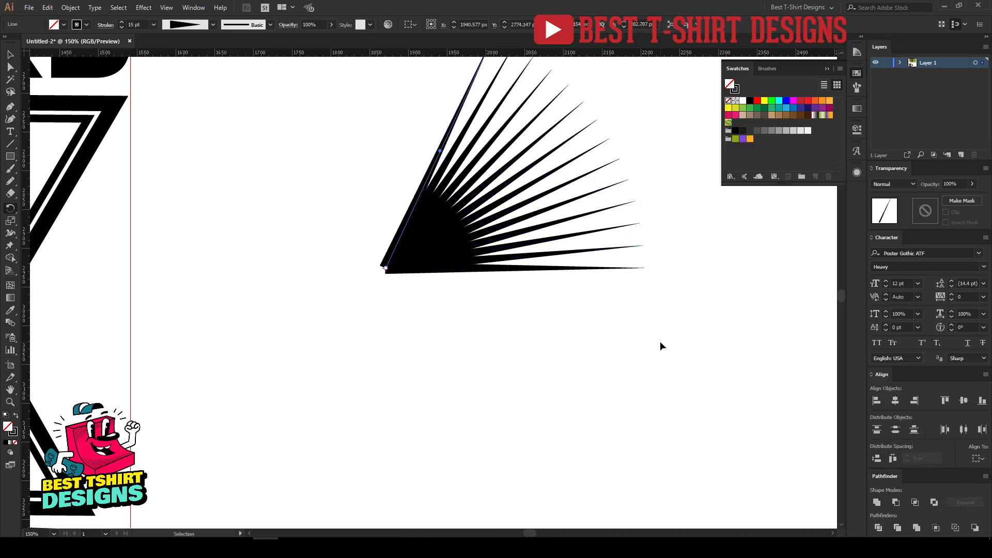
{"action": "key", "text": "ctrl+d"}
{"action": "key", "text": "ctrl+d"}
{"action": "key", "text": "ctrl+d"}
{"action": "key", "text": "ctrl+d"}
{"action": "key", "text": "ctrl+d"}
{"action": "key", "text": "ctrl+d"}
{"action": "key", "text": "ctrl+d"}
{"action": "key", "text": "ctrl+d"}
{"action": "key", "text": "ctrl+d"}
{"action": "key", "text": "ctrl+d"}
{"action": "key", "text": "ctrl+d"}
{"action": "key", "text": "ctrl+d"}
{"action": "key", "text": "ctrl+d"}
{"action": "key", "text": "ctrl+d"}
{"action": "key", "text": "ctrl+d"}
{"action": "key", "text": "ctrl+d"}
{"action": "key", "text": "ctrl+d"}
{"action": "key", "text": "ctrl+d"}
{"action": "key", "text": "ctrl+d"}
{"action": "key", "text": "ctrl+d"}
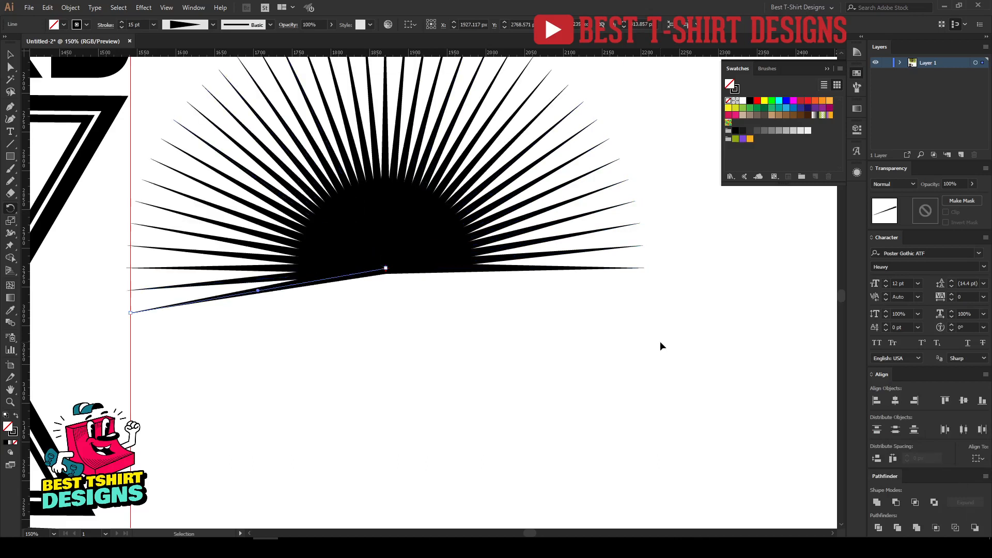
{"action": "key", "text": "ctrl+d"}
{"action": "key", "text": "ctrl+d"}
{"action": "key", "text": "ctrl+d"}
{"action": "key", "text": "ctrl+d"}
{"action": "key", "text": "ctrl+d"}
{"action": "key", "text": "ctrl+d"}
{"action": "key", "text": "ctrl+d"}
{"action": "key", "text": "ctrl+d"}
{"action": "key", "text": "ctrl+d"}
{"action": "key", "text": "ctrl+d"}
{"action": "key", "text": "ctrl+d"}
{"action": "key", "text": "ctrl+d"}
{"action": "key", "text": "ctrl+d"}
{"action": "key", "text": "ctrl+d"}
{"action": "key", "text": "ctrl+d"}
{"action": "key", "text": "ctrl+d"}
{"action": "key", "text": "ctrl+d"}
{"action": "key", "text": "ctrl+d"}
{"action": "key", "text": "ctrl+d"}
{"action": "key", "text": "ctrl+d"}
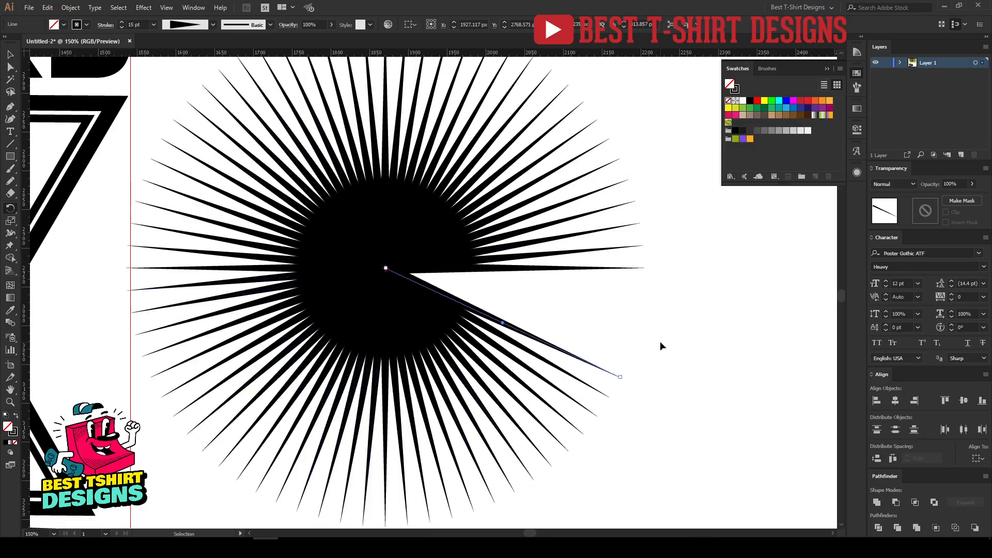
{"action": "key", "text": "v"}
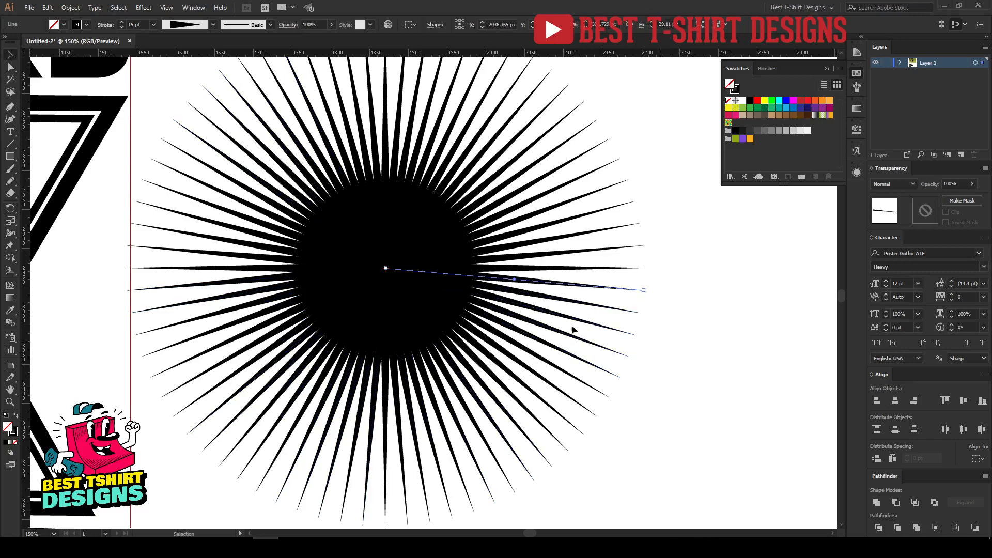
{"action": "key", "text": "ctrl+d"}
Step: Select all the rays, expand their appearance and unite them into a single burst shape
{"action": "key", "text": "ctrl+minus"}
{"action": "key", "text": "ctrl+minus"}
{"action": "left_click_drag", "start_coordinate": [617, 413], "coordinate": [356, 174]}
{"action": "left_click_drag", "start_coordinate": [459, 300], "coordinate": [509, 290]}
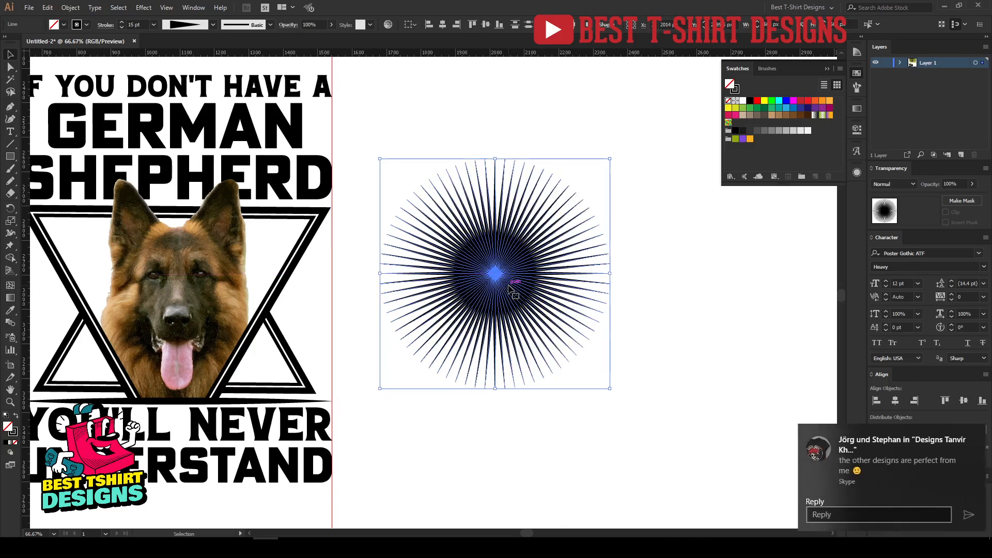
{"action": "left_click", "coordinate": [69, 8]}
{"action": "left_click", "coordinate": [85, 141]}
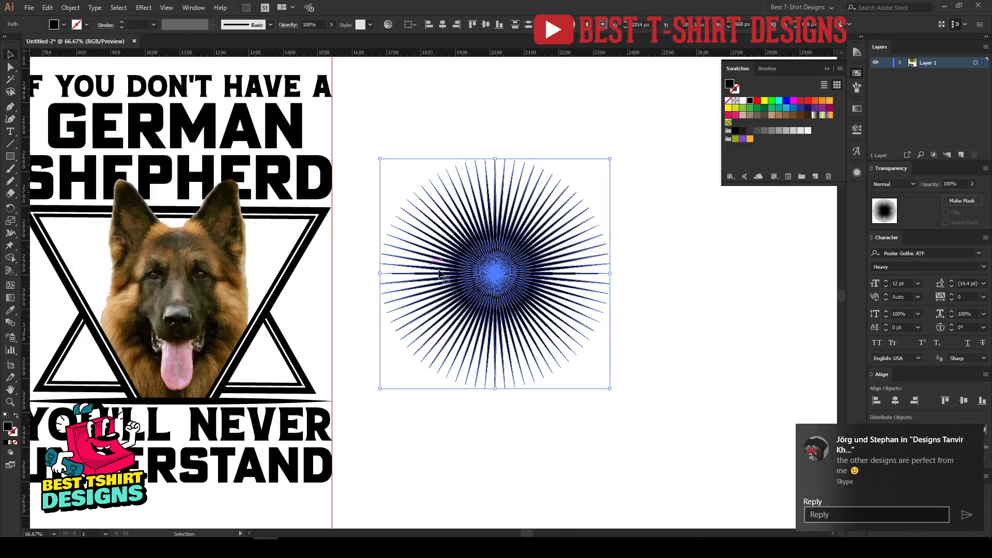
{"action": "left_click", "coordinate": [975, 435]}
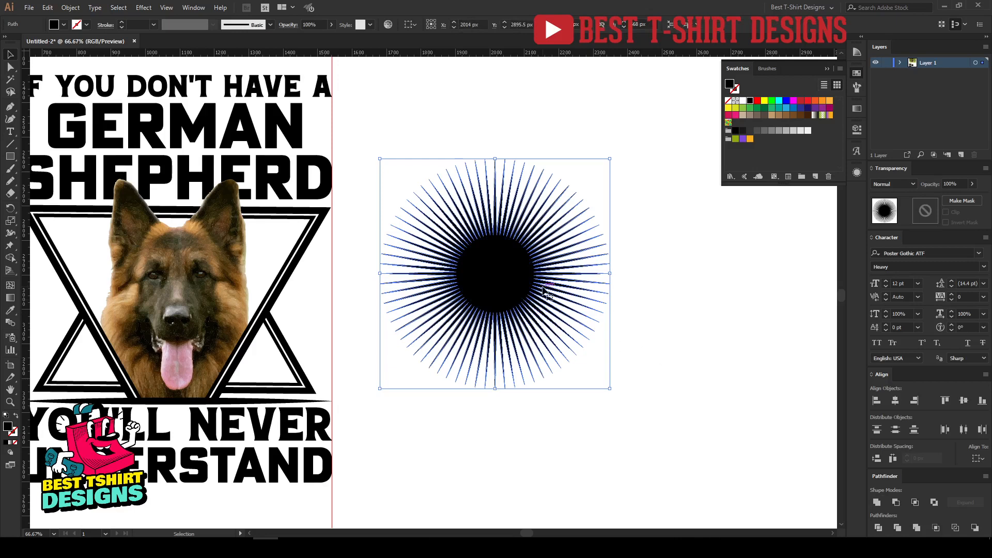
Step: Shrink the burst to about 430 px wide and place it over the dog's face
{"action": "scroll", "coordinate": [620, 328], "scroll_direction": "down", "scroll_amount": 1}
{"action": "left_click_drag", "start_coordinate": [614, 287], "coordinate": [583, 286]}
{"action": "left_click_drag", "start_coordinate": [512, 293], "coordinate": [264, 291]}
{"action": "left_click", "coordinate": [468, 321]}
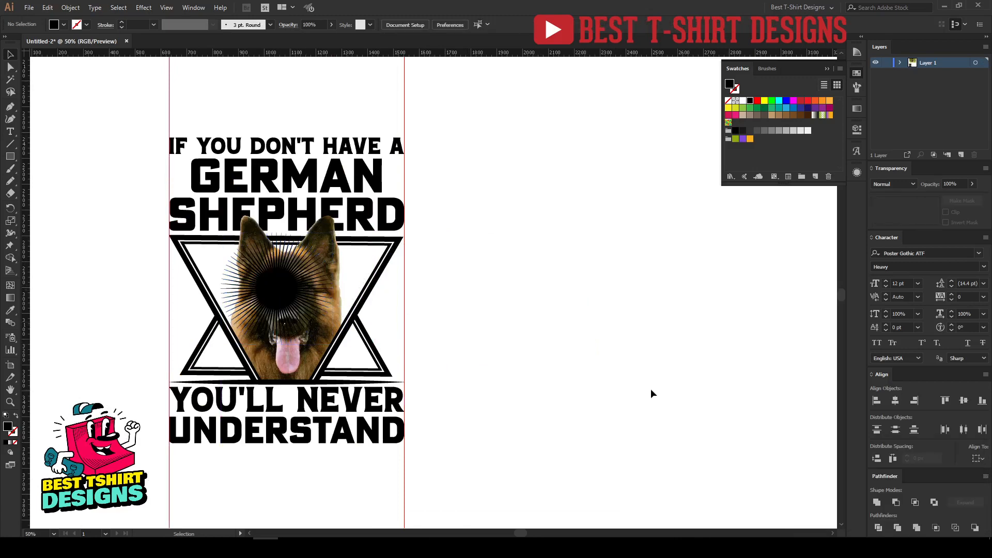
Step: Centre the burst horizontally with the SHEPHERD text and deselect both
{"action": "scroll", "coordinate": [190, 321], "scroll_direction": "up", "scroll_amount": 1}
{"action": "left_click", "coordinate": [316, 287]}
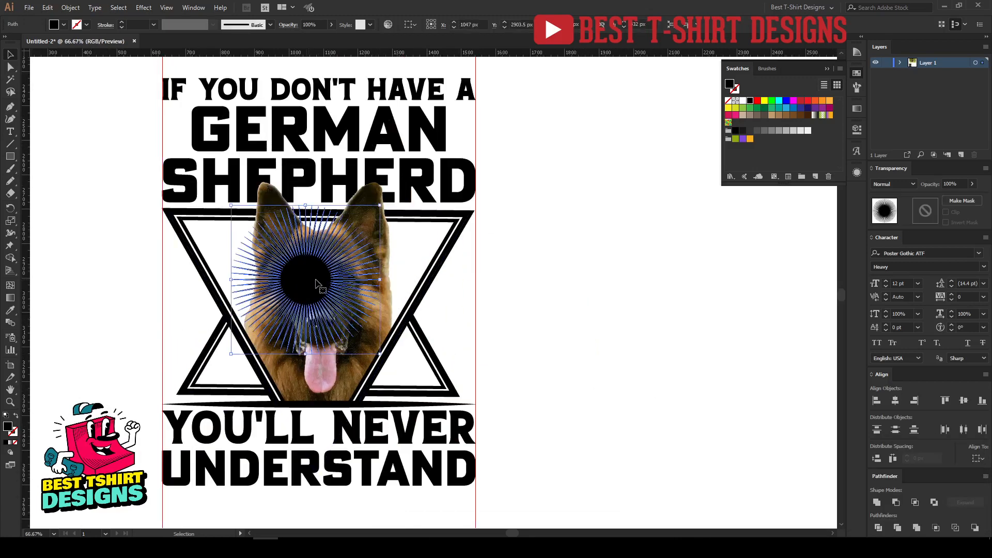
{"action": "left_click", "coordinate": [353, 174], "text": "shift"}
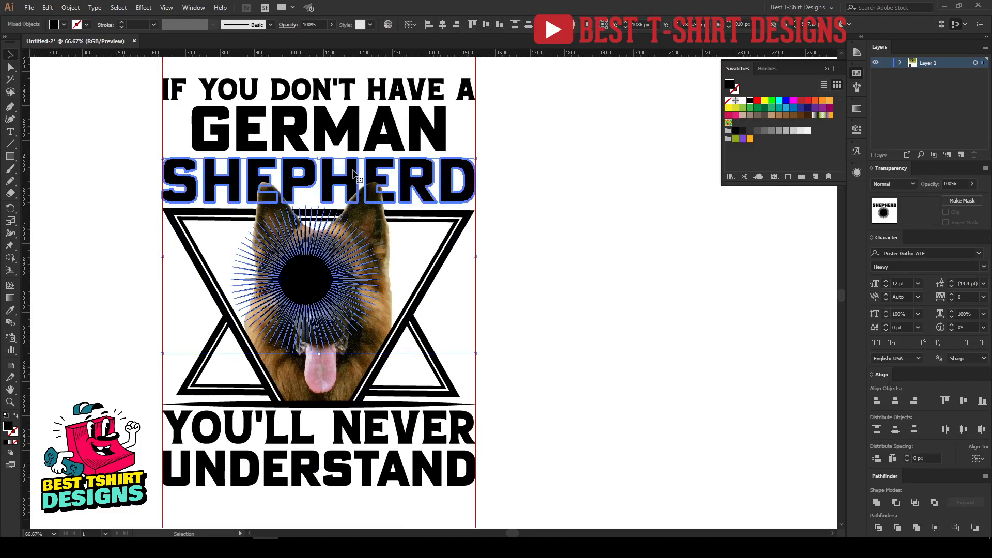
{"action": "left_click", "coordinate": [444, 27]}
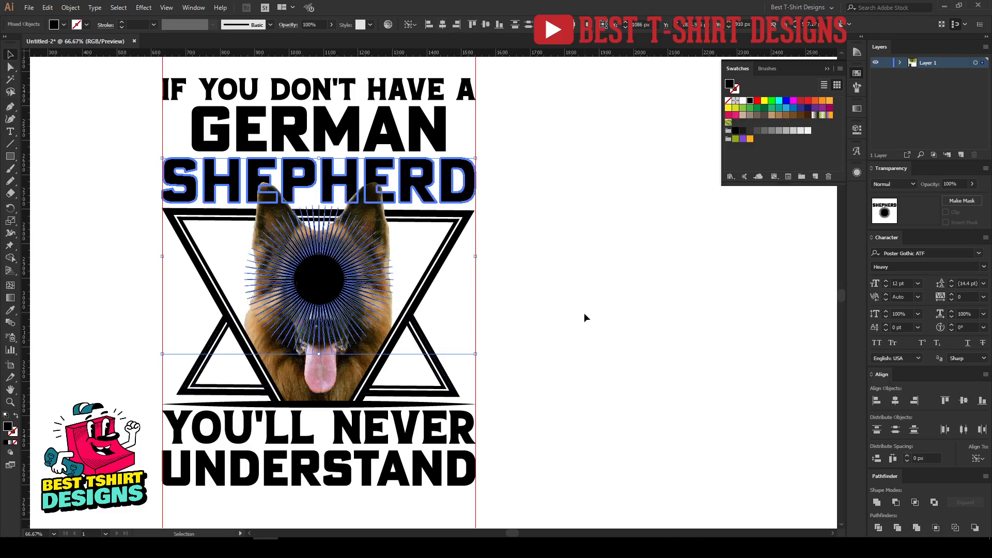
{"action": "key", "text": "ctrl+shift+a"}
Step: Enlarge the burst to about 674 px wide and lower its centre to Y 2946 px
{"action": "left_click", "coordinate": [334, 290]}
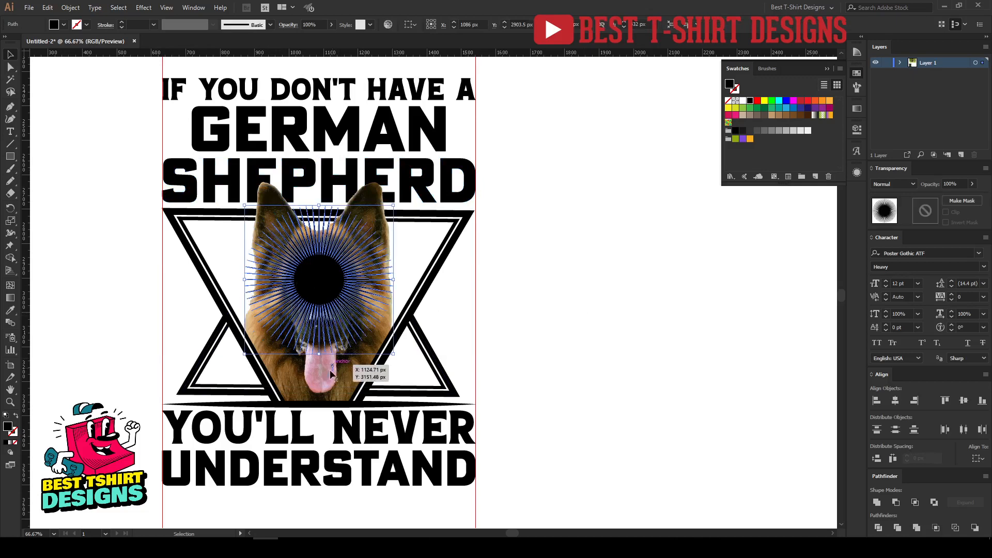
{"action": "left_click_drag", "start_coordinate": [319, 356], "coordinate": [324, 394]}
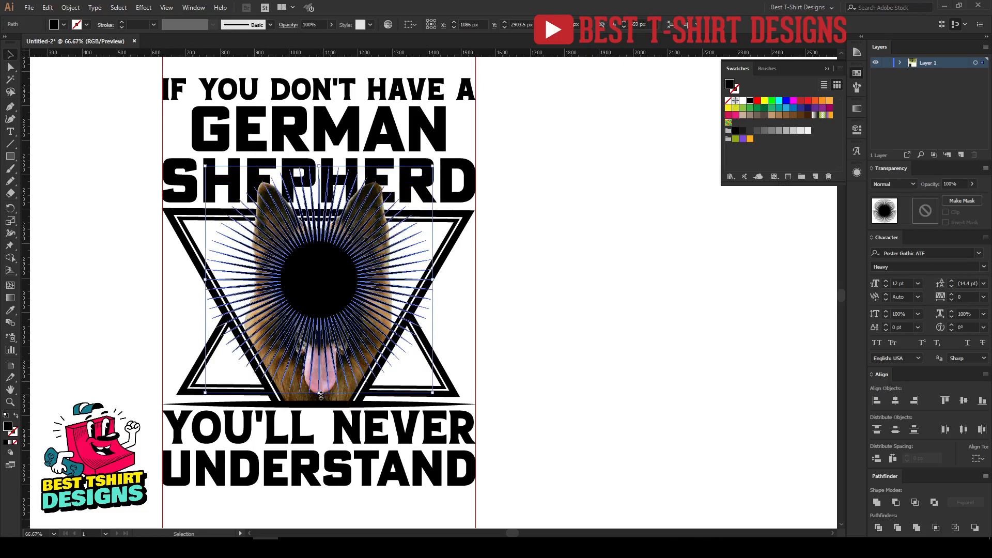
{"action": "mouse_move", "coordinate": [320, 395]}
{"action": "left_mouse_down"}
{"action": "mouse_move", "coordinate": [317, 436]}
{"action": "mouse_move", "coordinate": [317, 411]}
{"action": "left_mouse_up"}
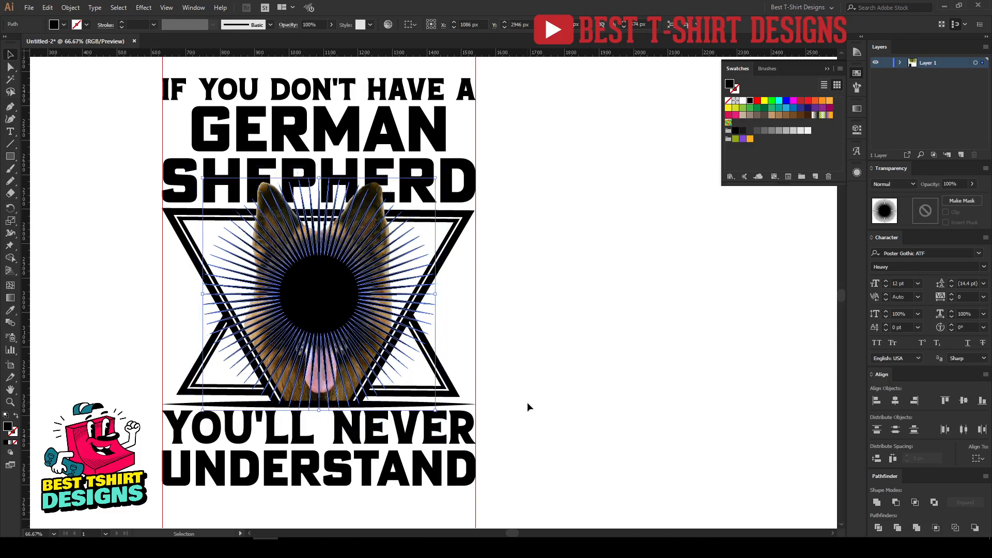
Step: Place the burst behind the dog and fill it with the dark red swatch
{"action": "key", "text": "Delete"}
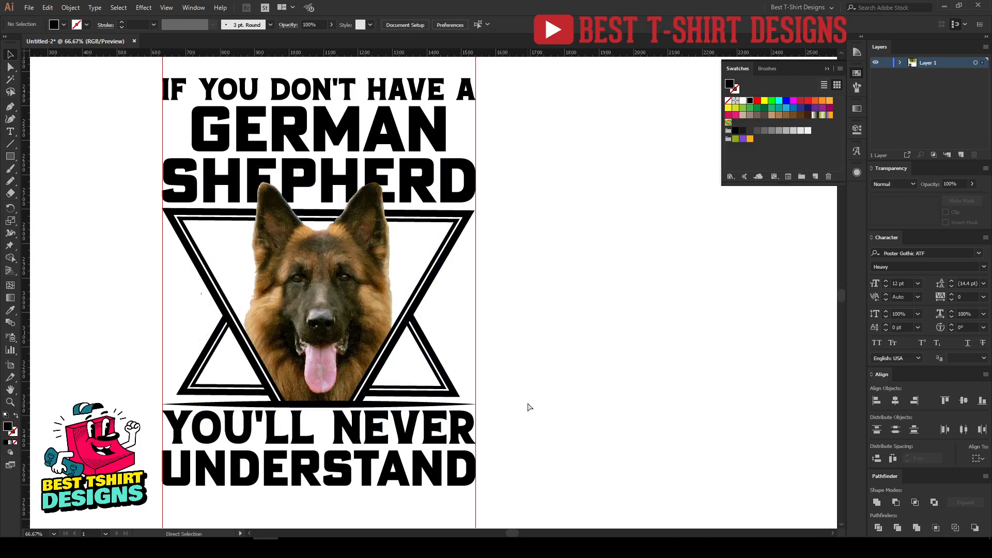
{"action": "key", "text": "ctrl+z"}
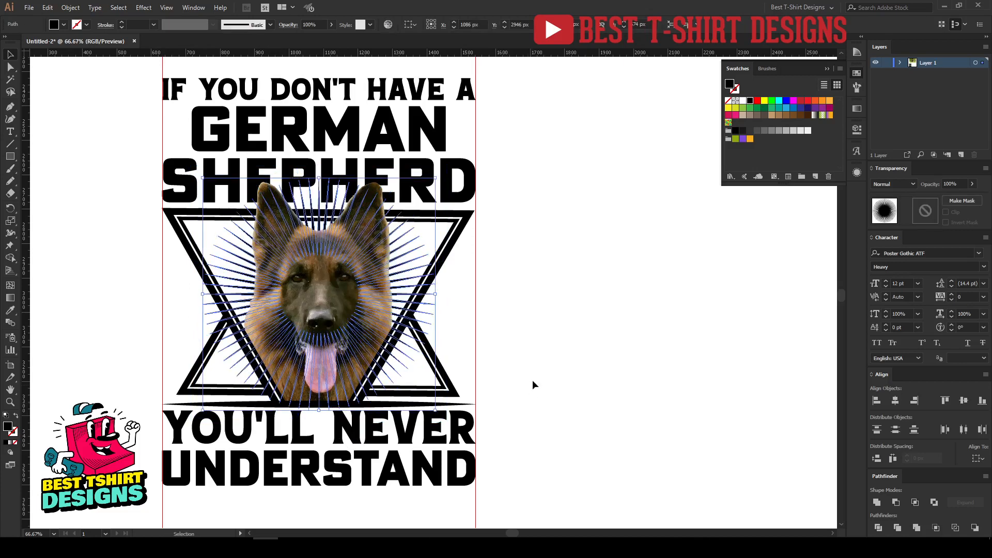
{"action": "left_click", "coordinate": [800, 103]}
{"action": "left_click", "coordinate": [557, 347]}
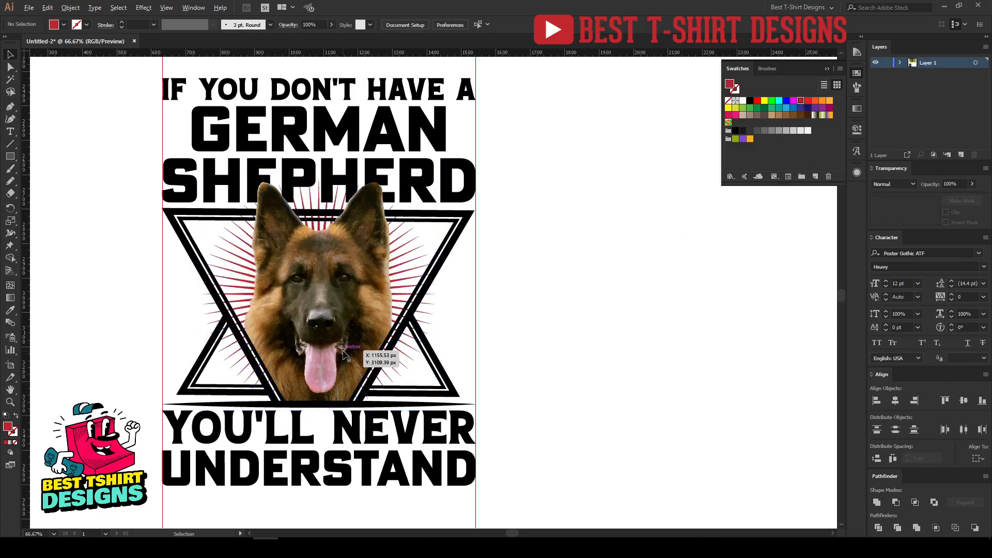
Step: Add an opacity mask to the red burst with Clip turned off, and set the mask's drawing fill to black
{"action": "scroll", "coordinate": [351, 347], "scroll_direction": "up", "scroll_amount": 1}
{"action": "scroll", "coordinate": [603, 356], "scroll_direction": "up", "scroll_amount": 1}
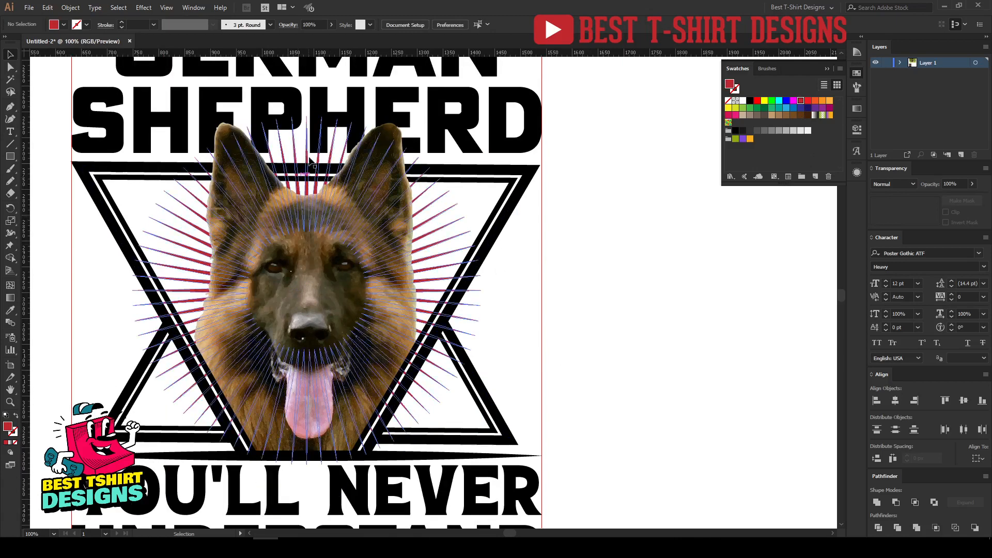
{"action": "left_click", "coordinate": [440, 214]}
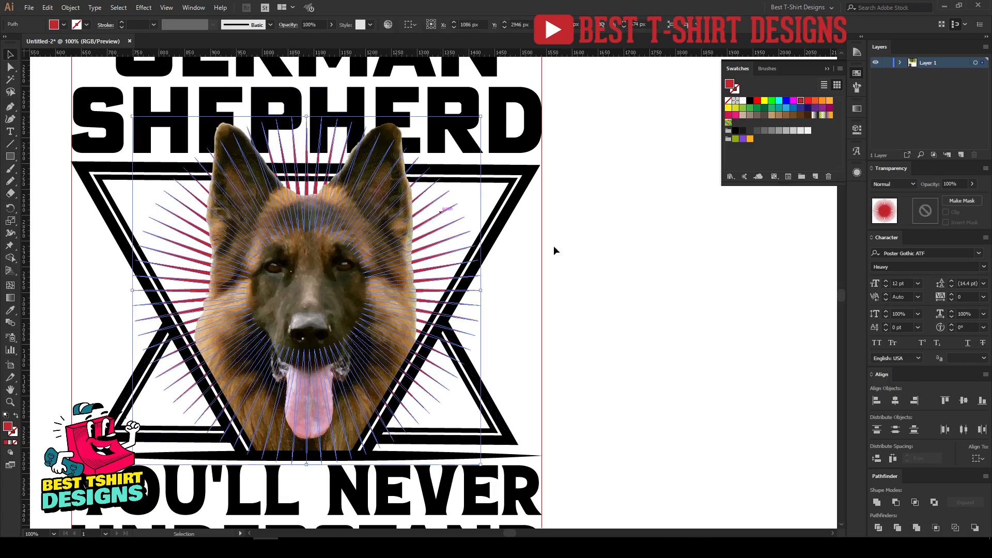
{"action": "left_click", "coordinate": [925, 210]}
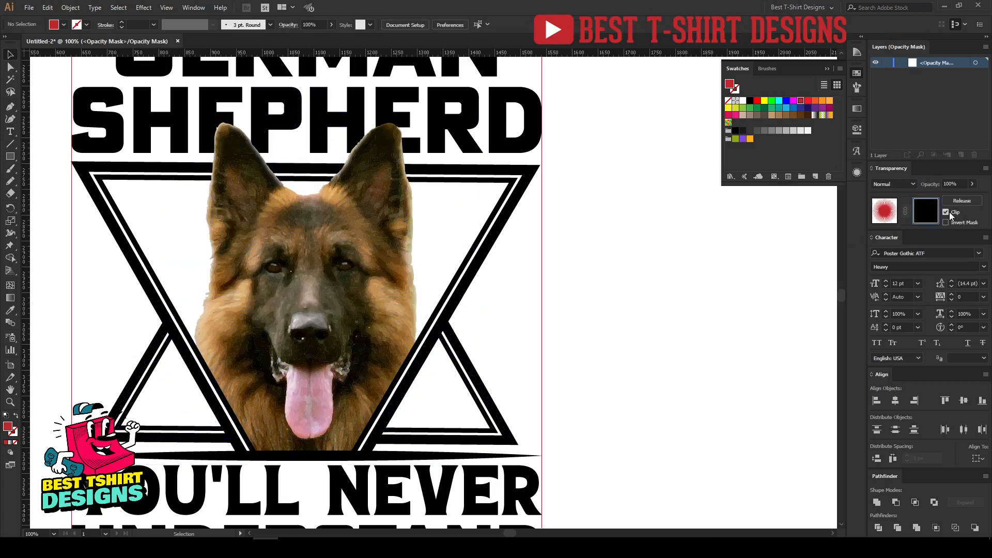
{"action": "left_click", "coordinate": [749, 100]}
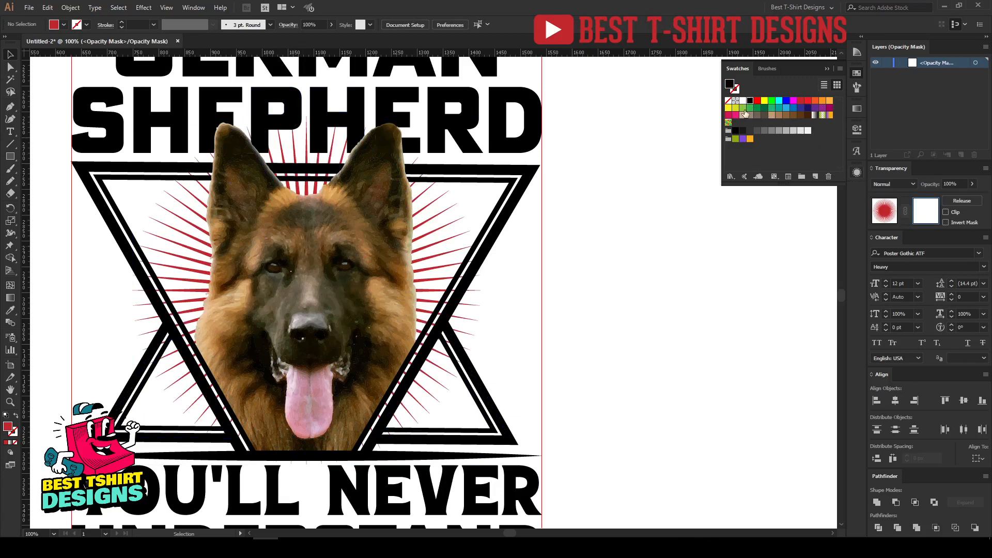
Step: Draw a closed black Pen shape in the mask covering the rays above the large triangle's inner upper edge
{"action": "left_click", "coordinate": [11, 107]}
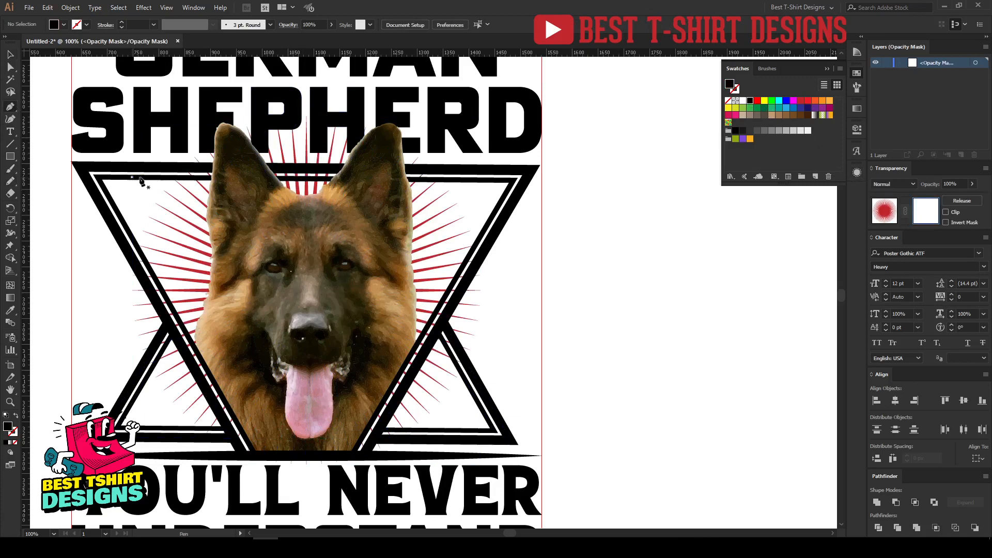
{"action": "left_click", "coordinate": [131, 177]}
{"action": "left_click", "coordinate": [458, 179]}
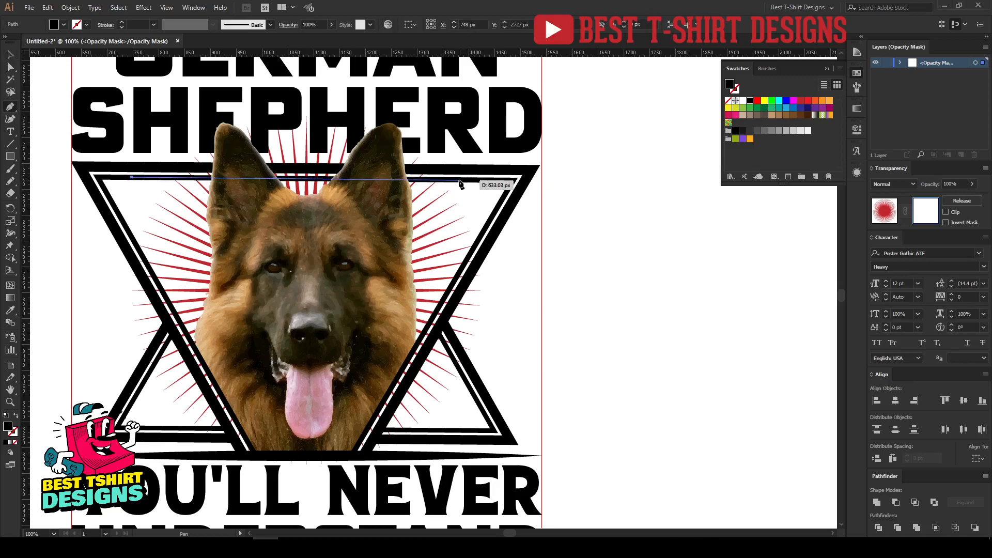
{"action": "left_click", "coordinate": [485, 126]}
{"action": "left_click", "coordinate": [406, 87]}
{"action": "left_click", "coordinate": [280, 70]}
{"action": "left_click", "coordinate": [182, 102]}
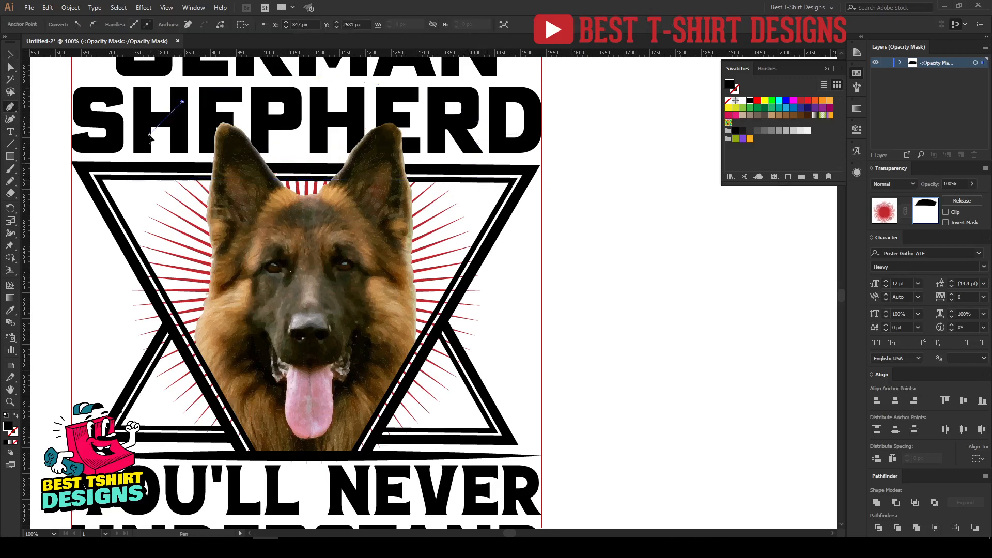
{"action": "left_click", "coordinate": [149, 135]}
{"action": "left_click", "coordinate": [132, 177]}
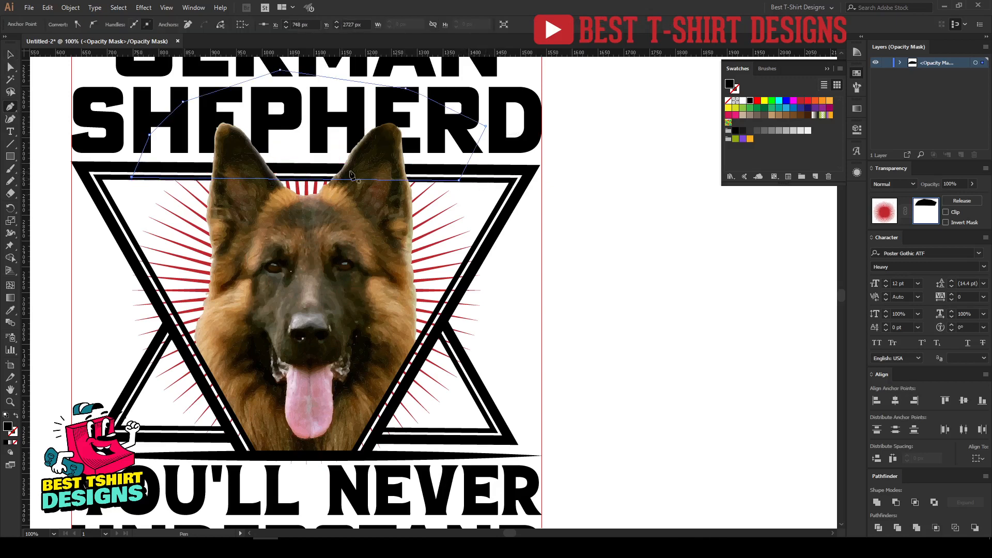
Step: Draw a black Pen shape in the mask along the large triangle's slanted sides and around the outside, hiding the outer rays, and exit mask editing
{"action": "scroll", "coordinate": [540, 346], "scroll_direction": "down", "scroll_amount": 2}
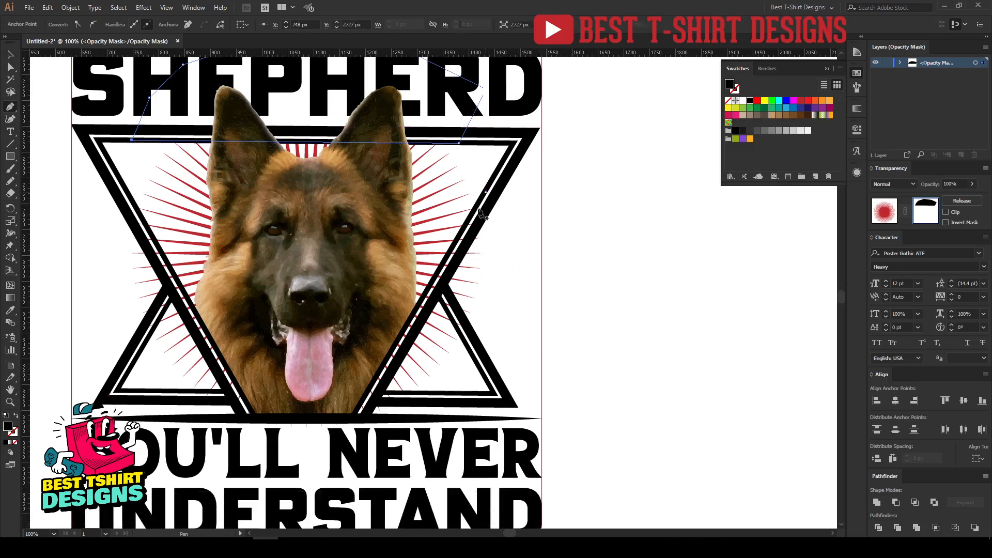
{"action": "left_click", "coordinate": [486, 192]}
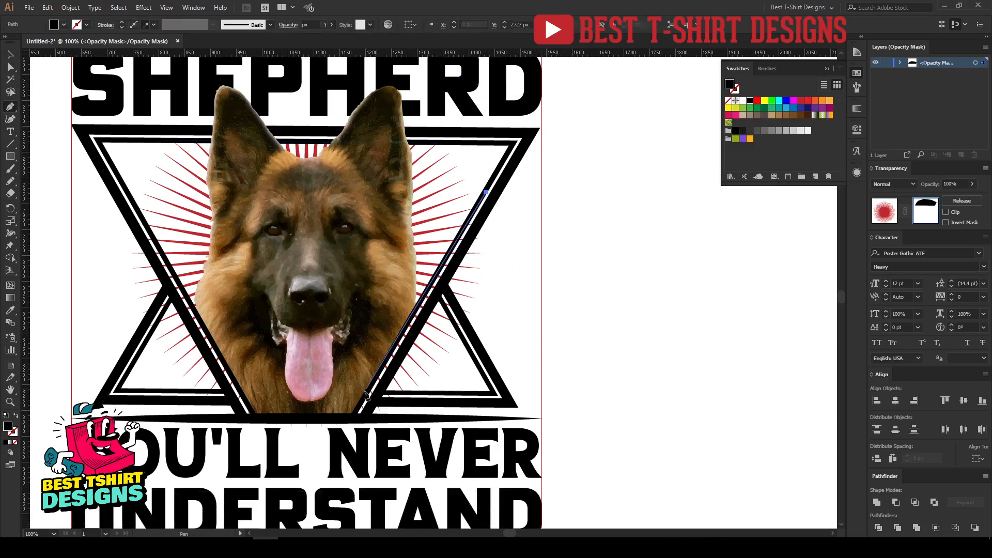
{"action": "left_click", "coordinate": [345, 427]}
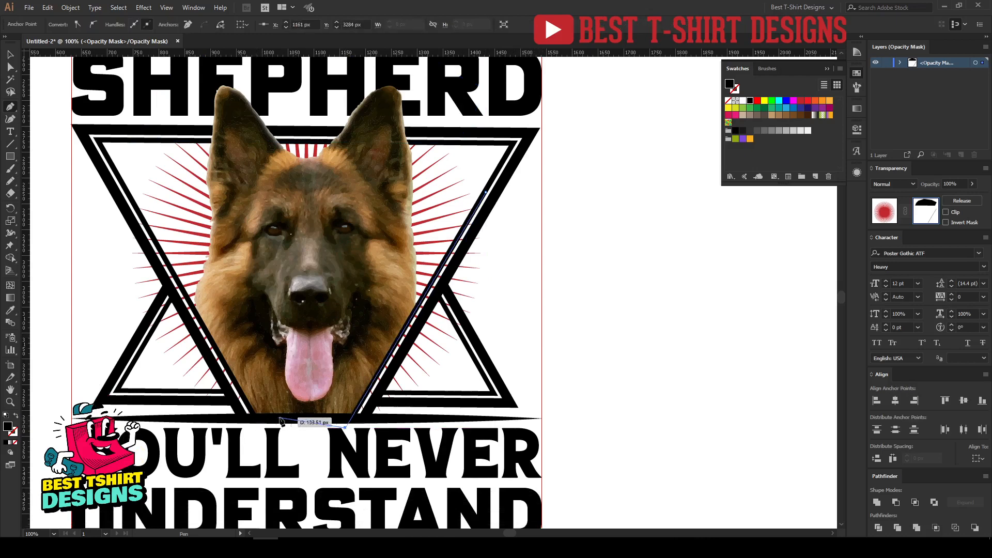
{"action": "key", "text": "ctrl+z"}
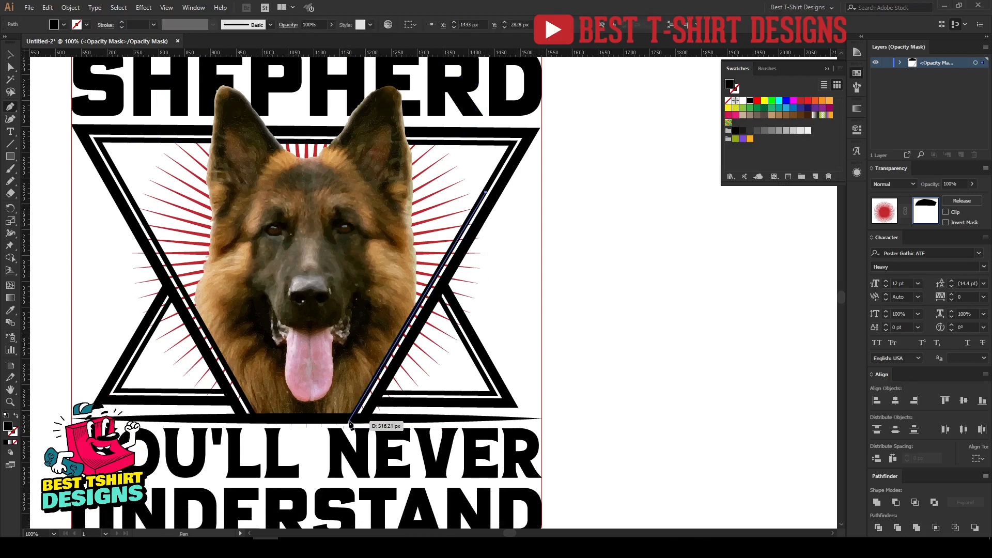
{"action": "left_click", "coordinate": [350, 422]}
{"action": "left_click", "coordinate": [257, 421]}
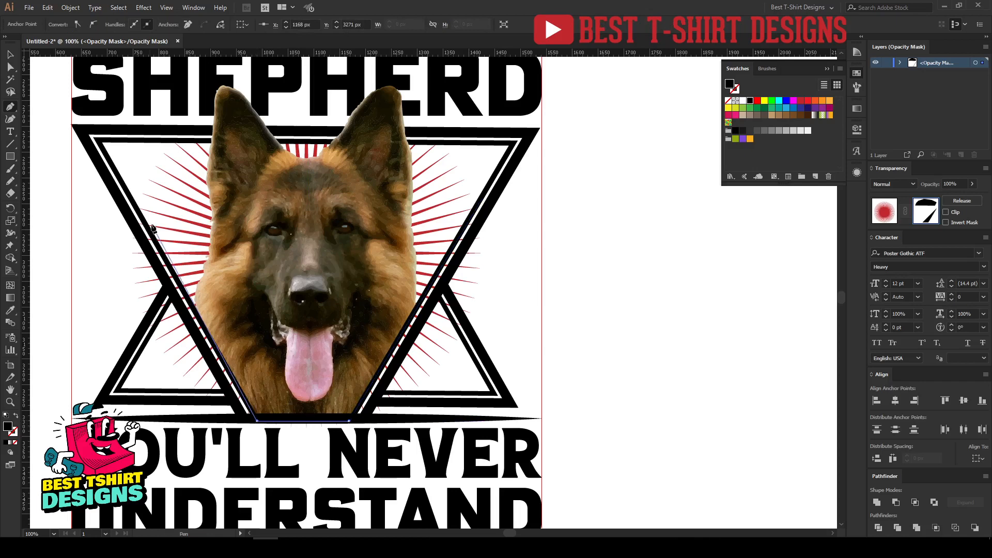
{"action": "left_click", "coordinate": [127, 193]}
{"action": "left_click", "coordinate": [99, 213]}
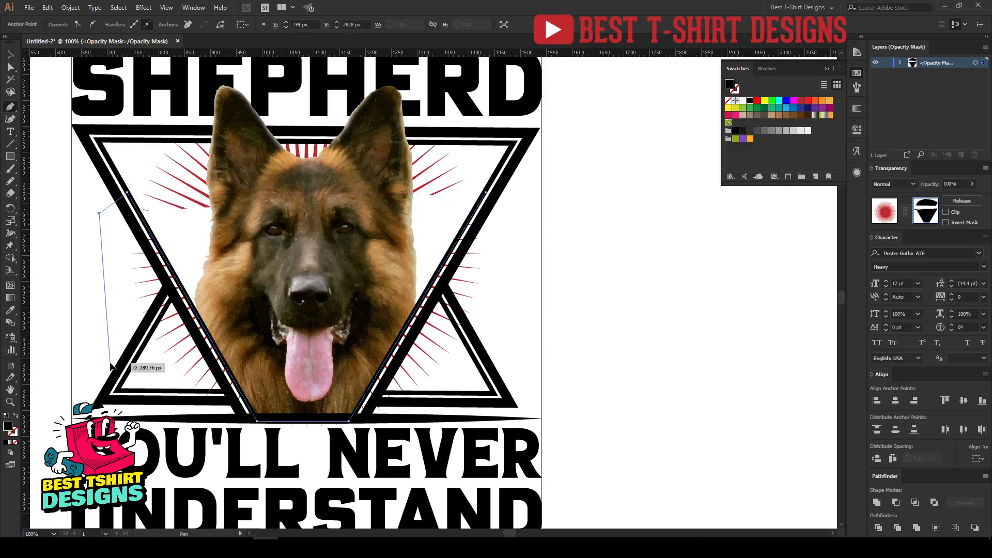
{"action": "left_click", "coordinate": [111, 366]}
{"action": "left_click", "coordinate": [556, 452]}
{"action": "left_click", "coordinate": [573, 352]}
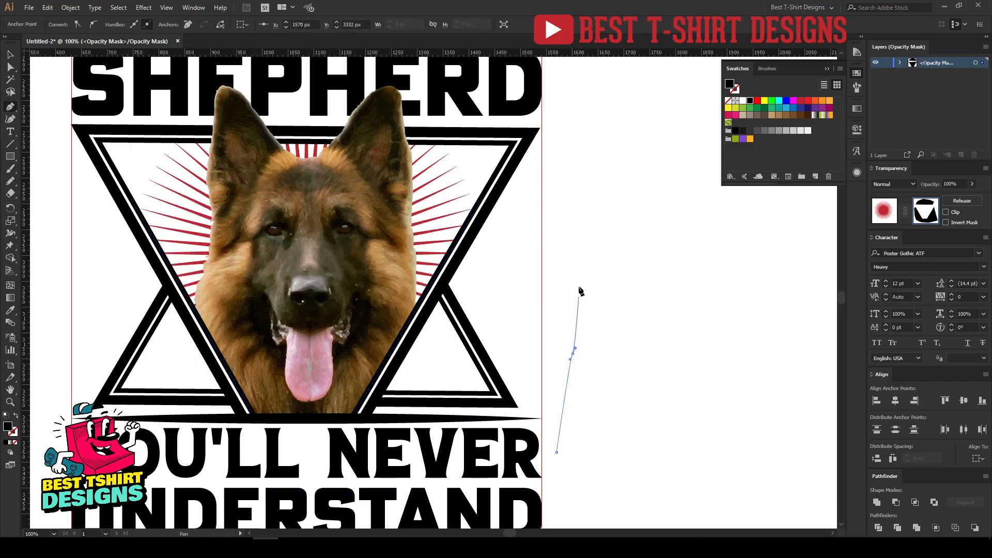
{"action": "left_click", "coordinate": [578, 266]}
{"action": "left_click", "coordinate": [485, 193]}
{"action": "key", "text": "v"}
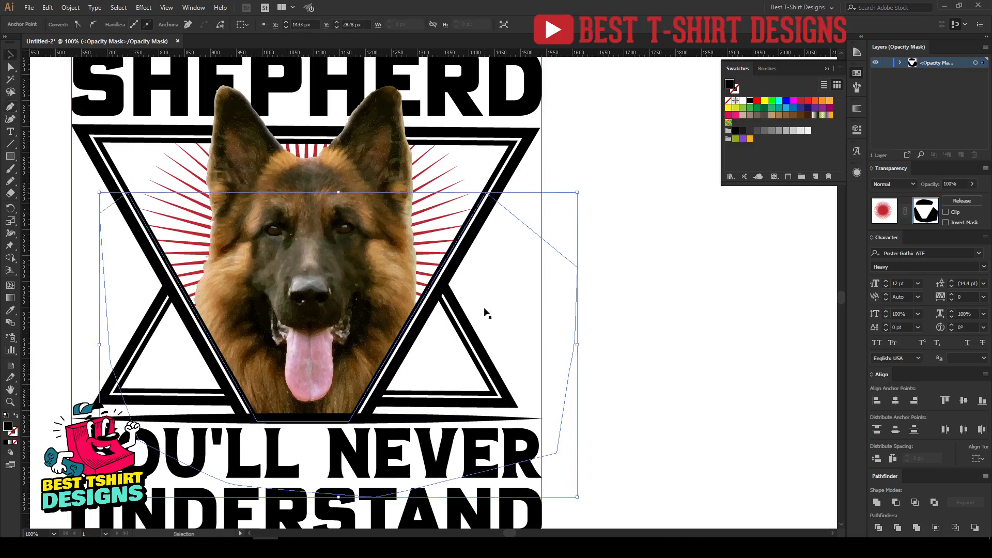
{"action": "left_click", "coordinate": [637, 329]}
{"action": "key", "text": "ctrl+minus"}
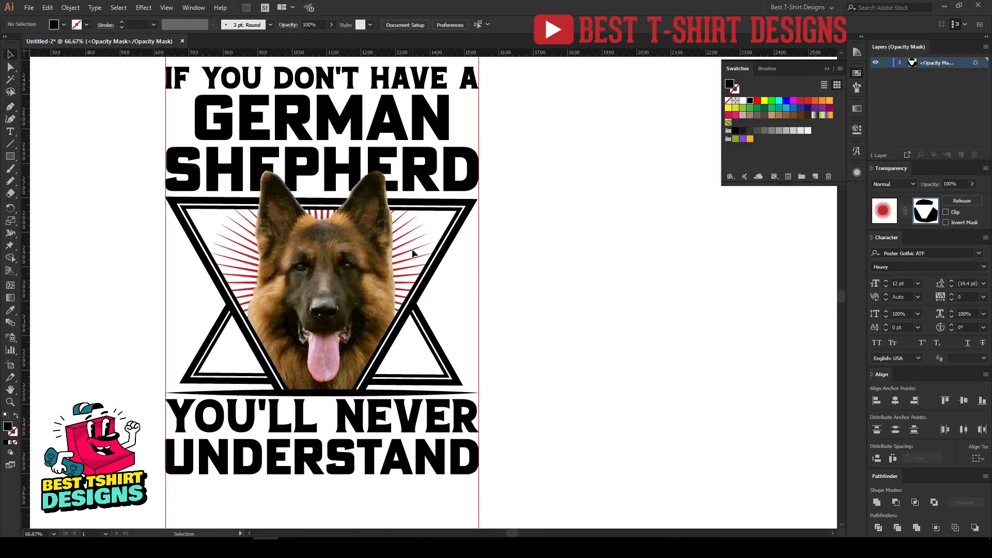
{"action": "left_click", "coordinate": [874, 221]}
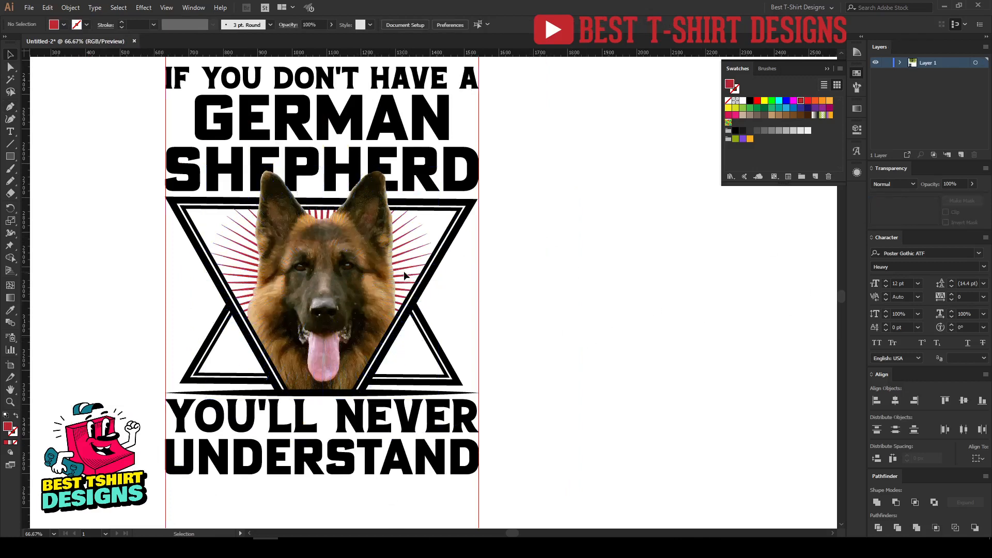
Step: Place a small copy of the burst beside the design and clear the contents of its opacity mask
{"action": "left_click_drag", "start_coordinate": [401, 272], "coordinate": [579, 337]}
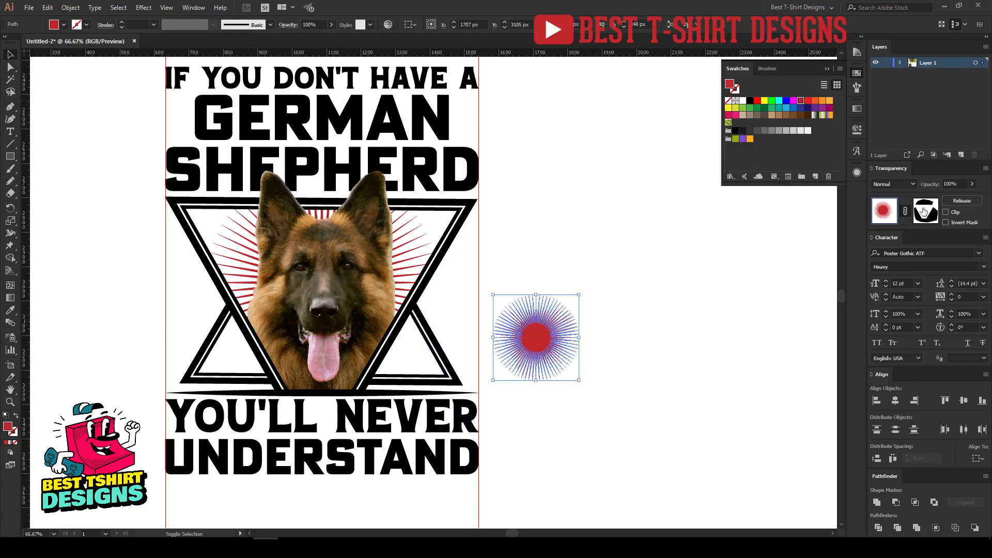
{"action": "left_click", "coordinate": [924, 210]}
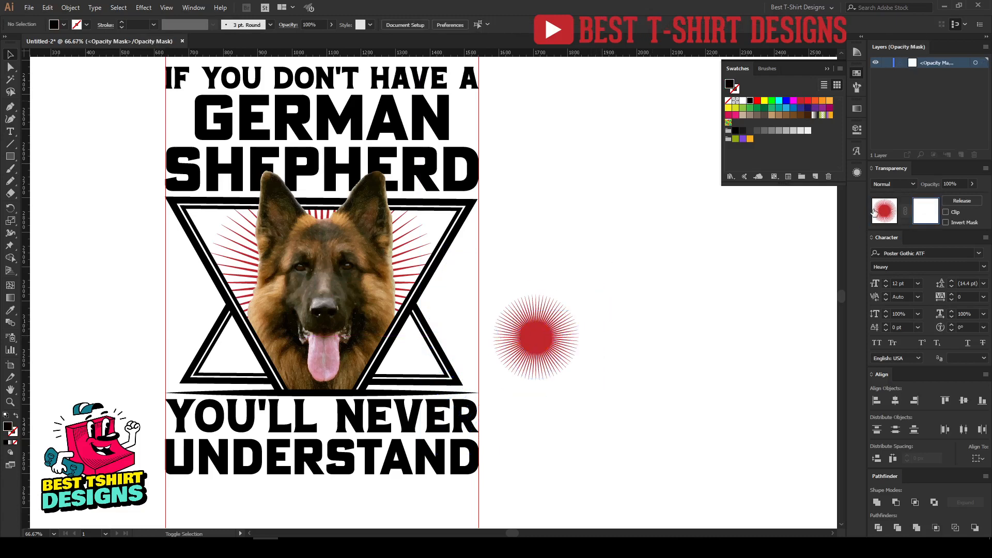
{"action": "left_click", "coordinate": [884, 210]}
{"action": "left_click", "coordinate": [576, 337]}
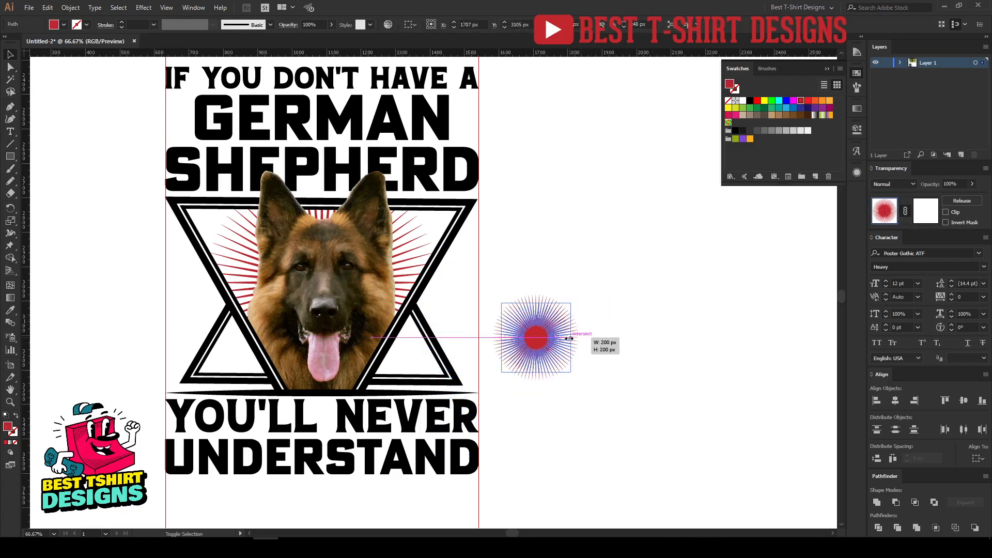
Step: Try the small burst behind the frame at the small right-hand triangle, enlarge it, and delete it
{"action": "left_click_drag", "start_coordinate": [537, 342], "coordinate": [399, 355]}
{"action": "left_click_drag", "start_coordinate": [431, 386], "coordinate": [487, 424]}
{"action": "key", "text": "ctrl+plus"}
{"action": "key", "text": "ctrl+plus"}
{"action": "left_click_drag", "start_coordinate": [415, 336], "coordinate": [348, 258]}
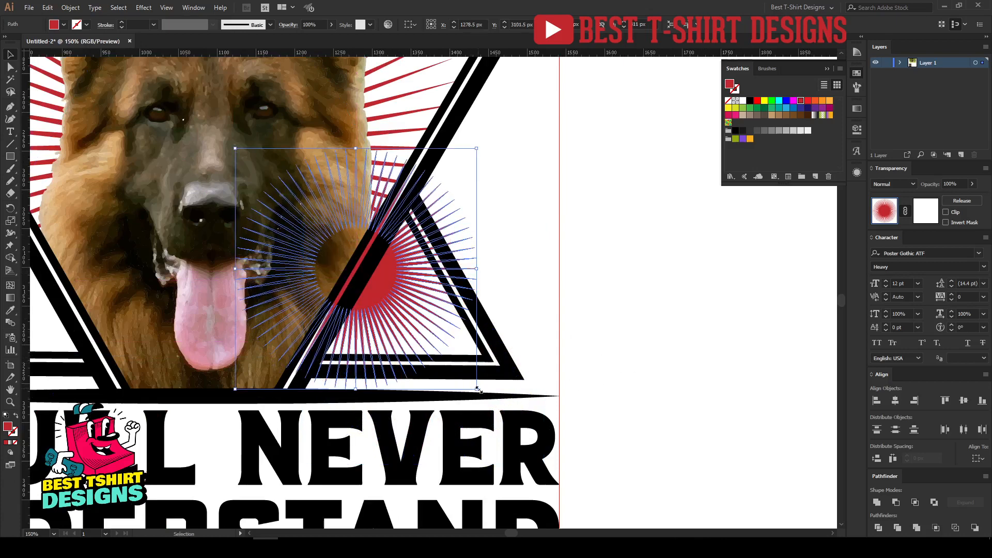
{"action": "key", "text": "Delete"}
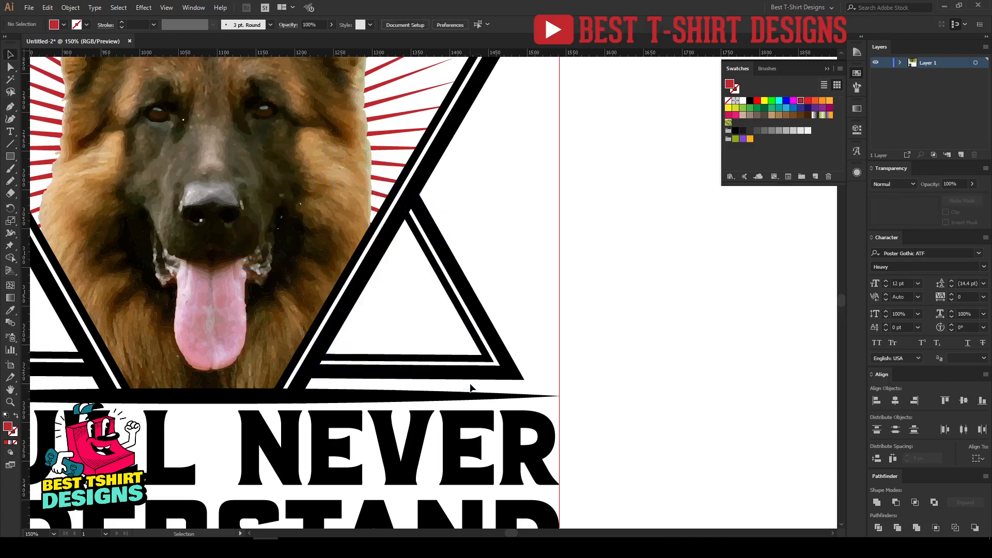
{"action": "scroll", "coordinate": [354, 372], "scroll_direction": "down", "scroll_amount": 2}
{"action": "scroll", "coordinate": [550, 351], "scroll_direction": "up", "scroll_amount": 2}
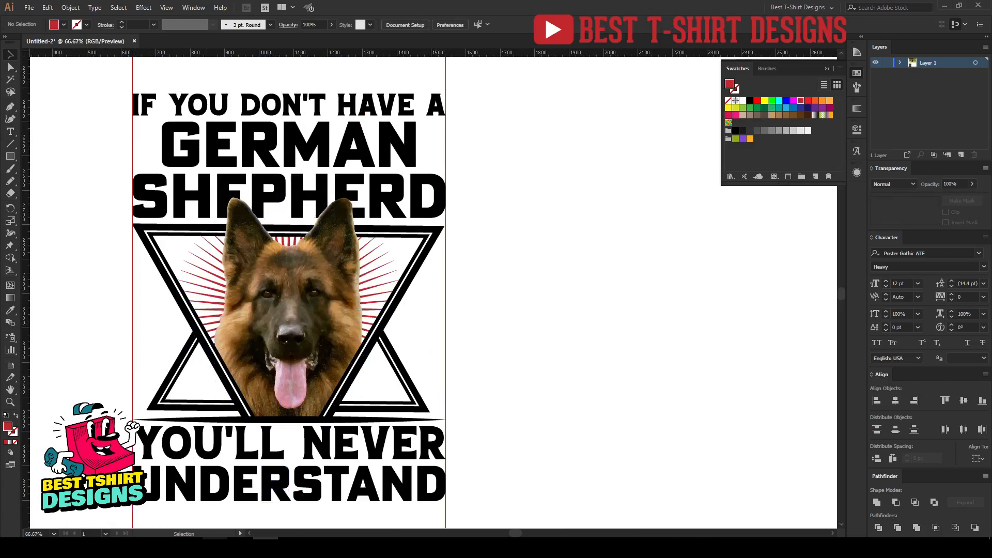
Step: Switch to the browser's paw silhouette image results and copy the dog paw print graphic by iDrawSilhouettes
{"action": "left_click", "coordinate": [214, 542]}
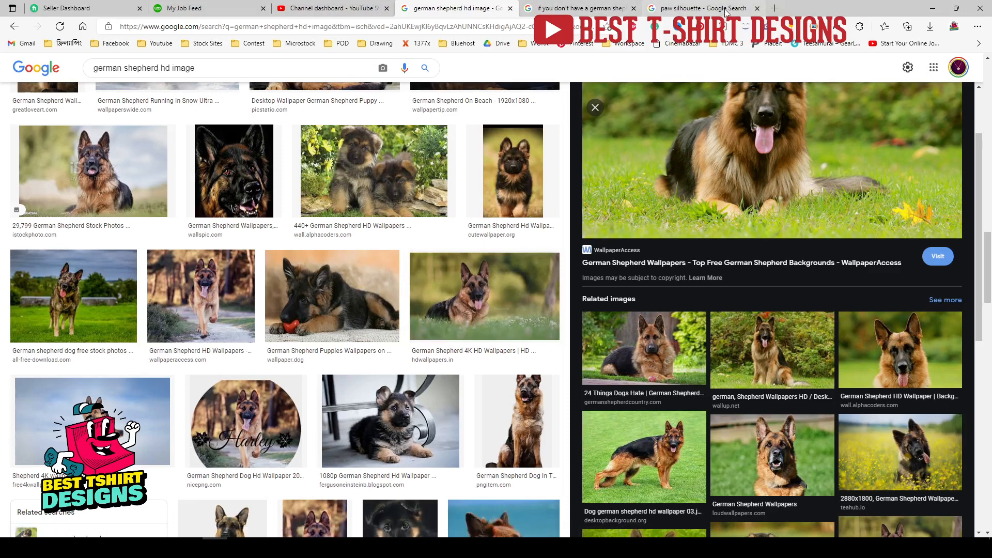
{"action": "left_click", "coordinate": [700, 8]}
{"action": "scroll", "coordinate": [392, 325], "scroll_direction": "down", "scroll_amount": 5}
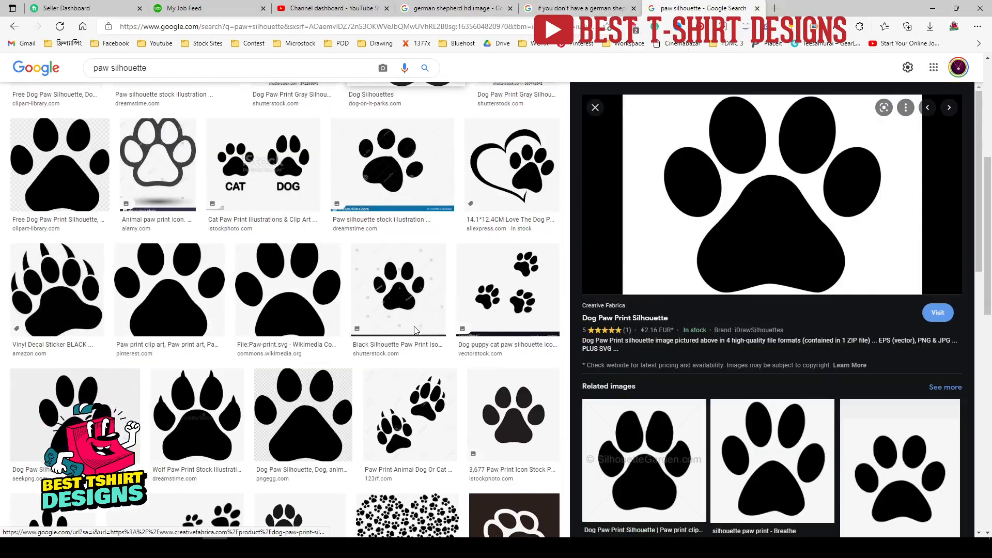
{"action": "scroll", "coordinate": [403, 317], "scroll_direction": "up", "scroll_amount": 6}
{"action": "left_click", "coordinate": [316, 209]}
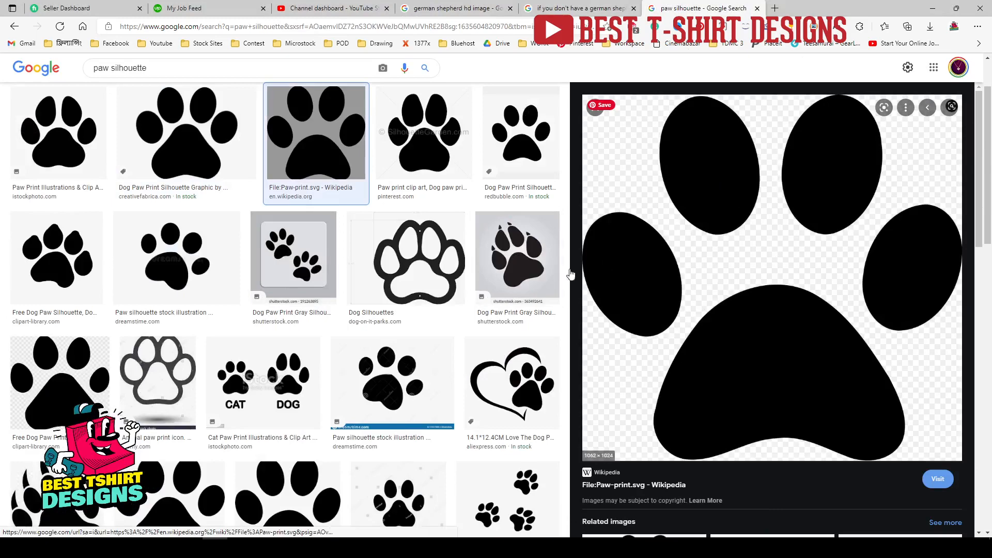
{"action": "left_click", "coordinate": [443, 146]}
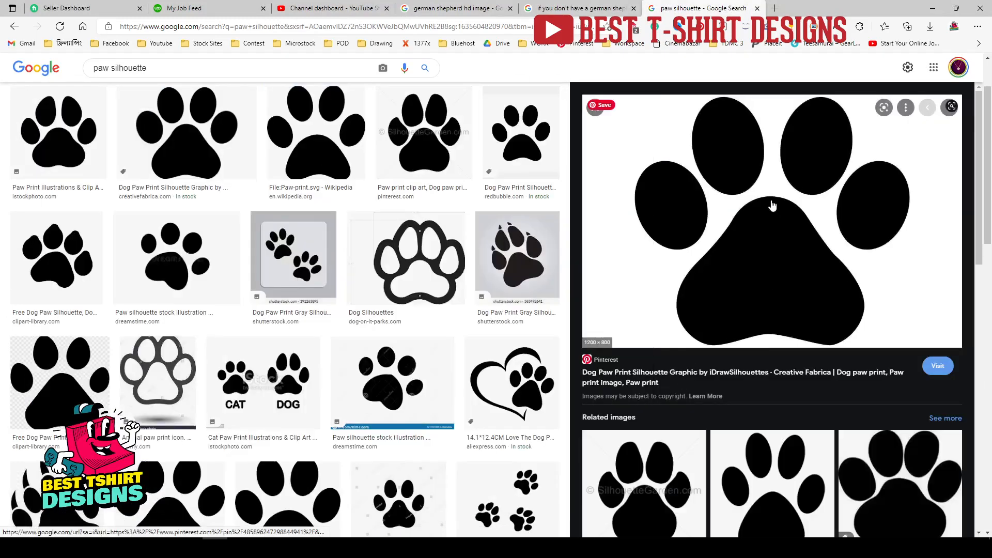
{"action": "right_click", "coordinate": [770, 205]}
{"action": "left_click", "coordinate": [803, 367]}
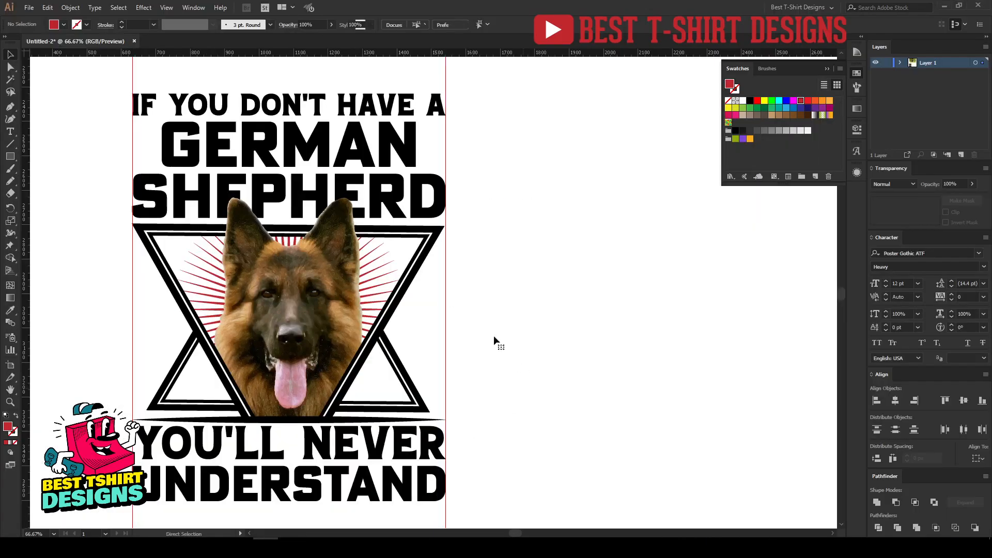
Step: Paste the paw image in Illustrator beside the design, and convert it to a vector group with Image Trace and Expand
{"action": "key", "text": "ctrl+v"}
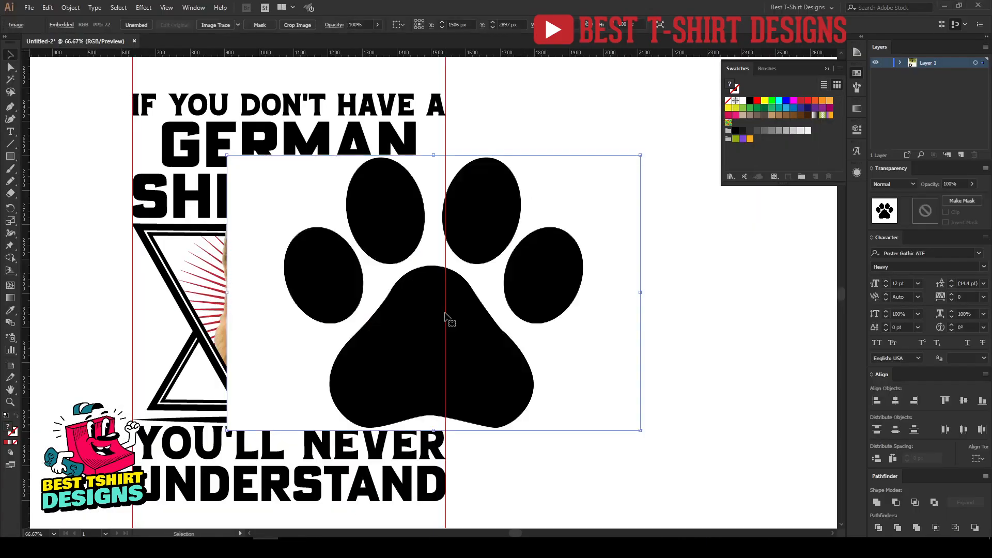
{"action": "left_click_drag", "start_coordinate": [449, 316], "coordinate": [583, 320]}
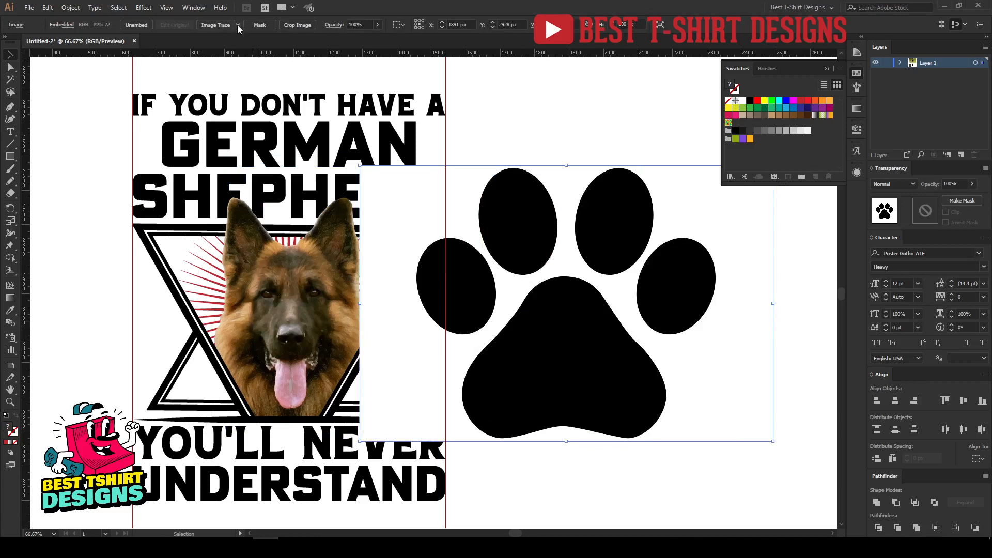
{"action": "left_click", "coordinate": [237, 25]}
{"action": "left_click", "coordinate": [265, 156]}
{"action": "left_click", "coordinate": [247, 25]}
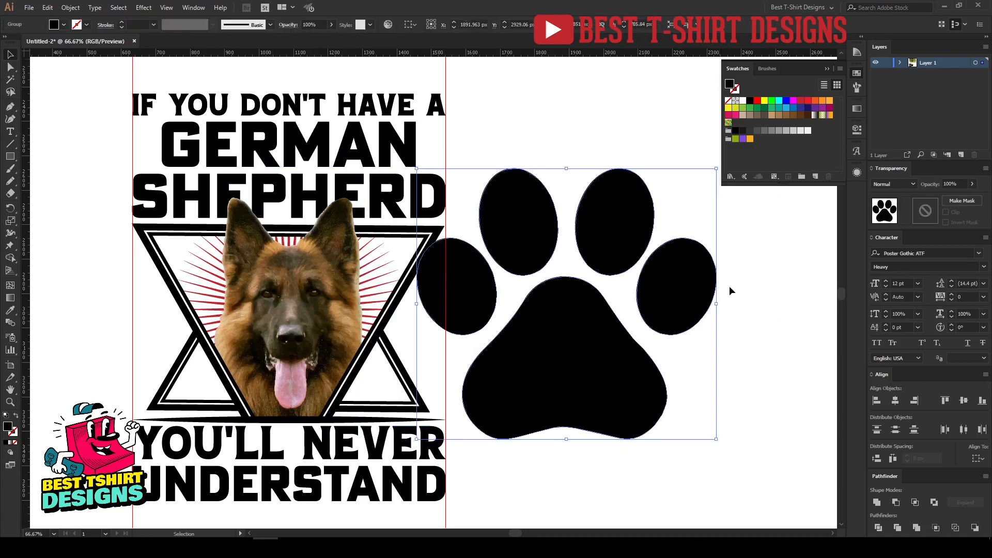
Step: Shrink the paw and place one copy on each side of the triangle frames, above the small triangles' outer corners
{"action": "left_click_drag", "start_coordinate": [719, 304], "coordinate": [158, 327]}
{"action": "left_click", "coordinate": [453, 358]}
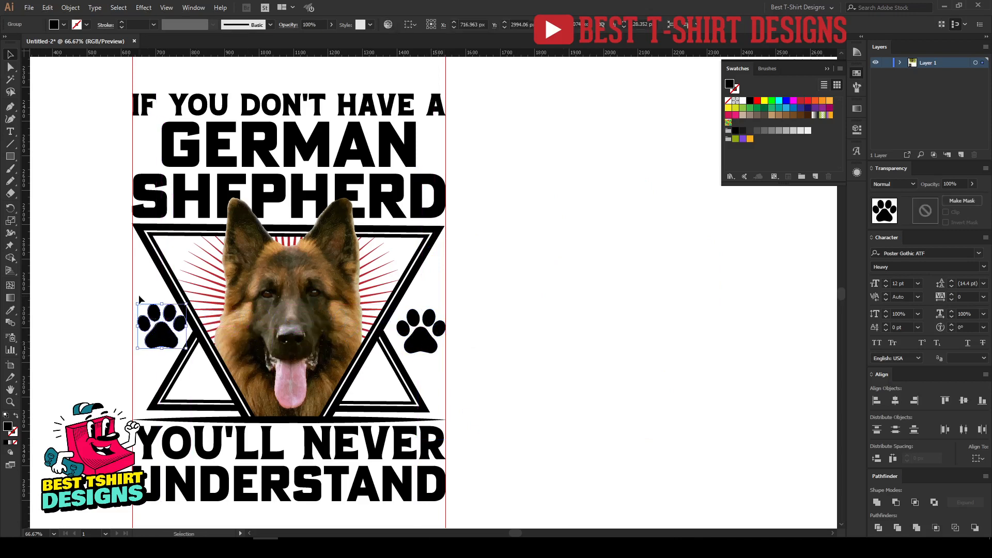
Step: Align the left paw with the left edge of the SHEPHERD text
{"action": "left_click", "coordinate": [153, 217], "text": "shift"}
{"action": "left_click", "coordinate": [160, 212]}
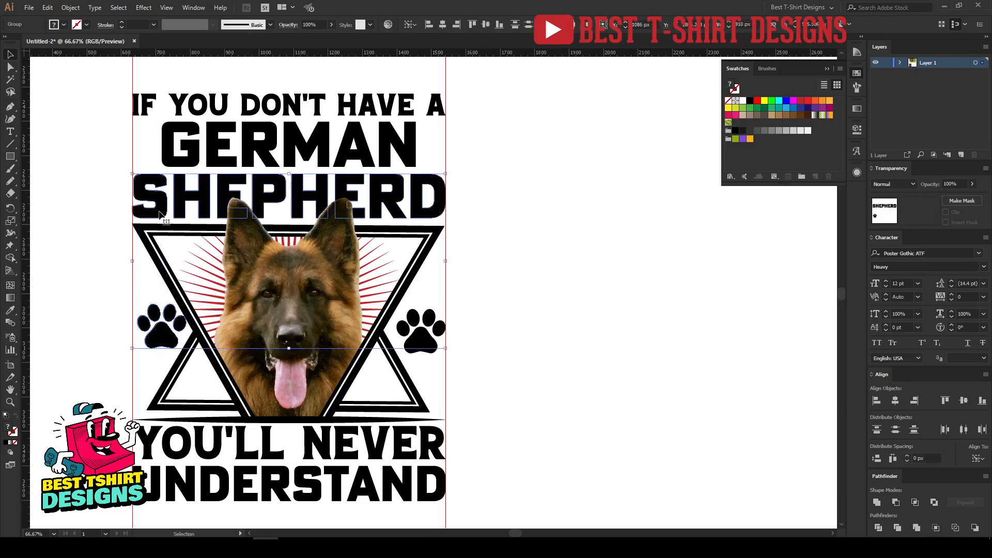
{"action": "left_click", "coordinate": [431, 26]}
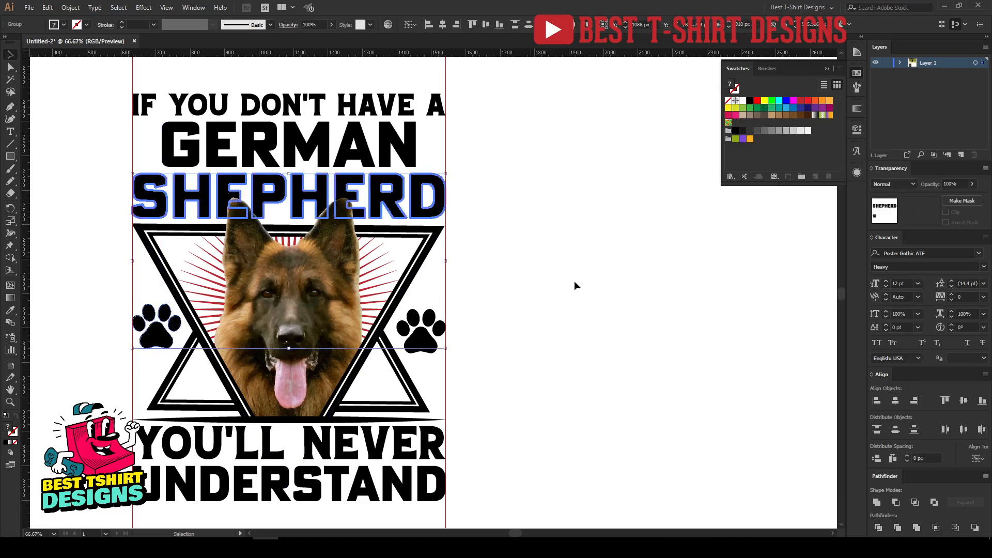
Step: Align the two large paws beside the triangle frames on their vertical centres
{"action": "left_click", "coordinate": [574, 285]}
{"action": "left_click", "coordinate": [420, 341]}
{"action": "left_click", "coordinate": [166, 341], "text": "shift"}
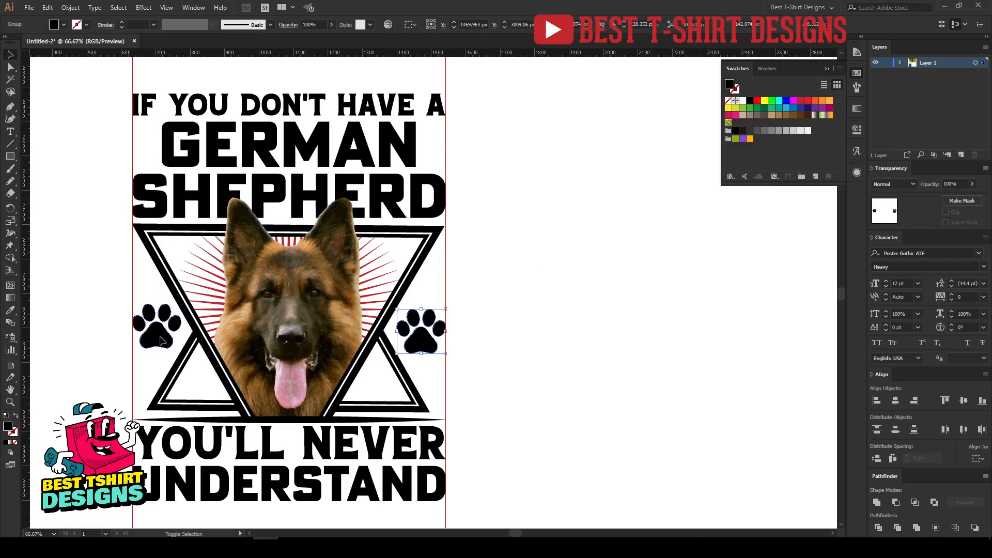
{"action": "left_click", "coordinate": [486, 24]}
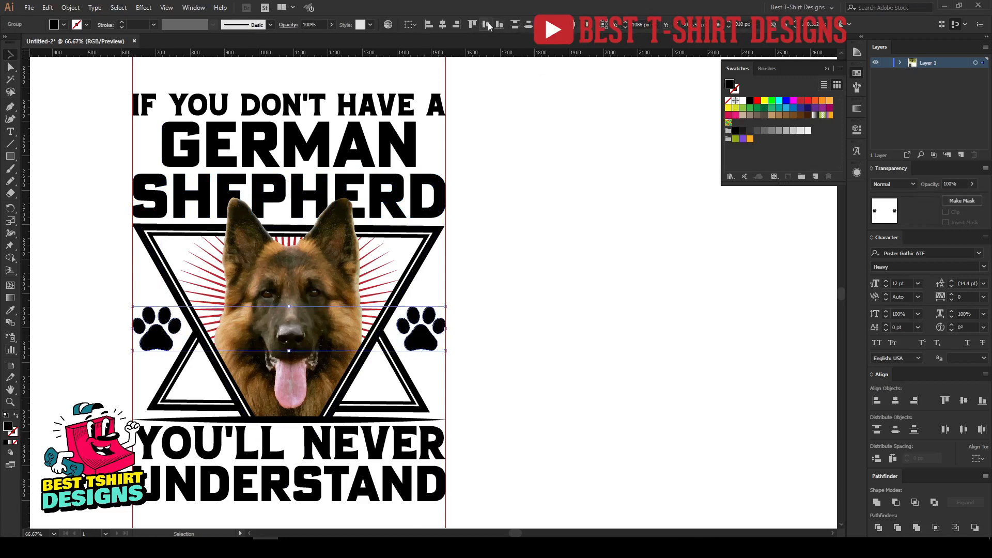
{"action": "left_click", "coordinate": [533, 203]}
{"action": "scroll", "coordinate": [535, 204], "scroll_direction": "up", "scroll_amount": 1}
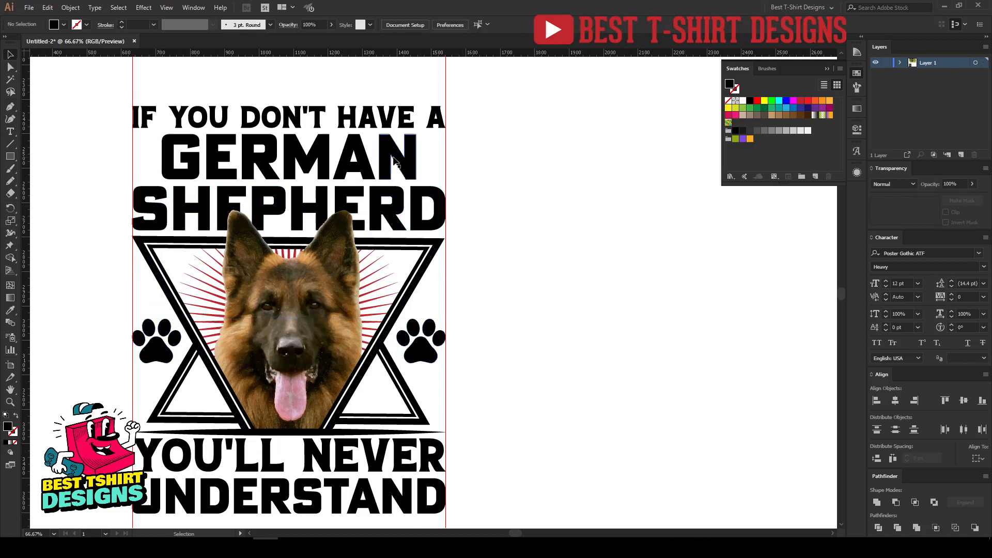
{"action": "left_click", "coordinate": [416, 160]}
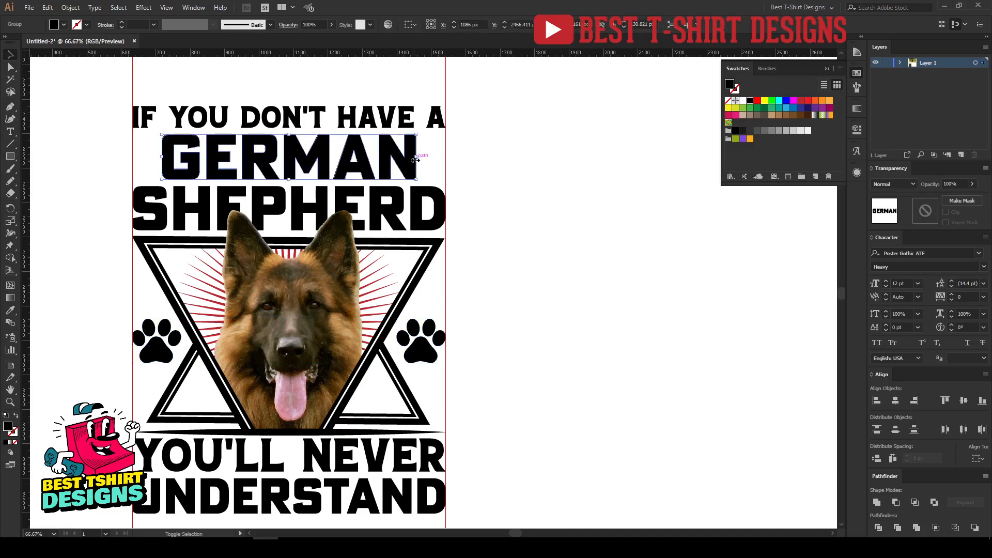
{"action": "left_click_drag", "start_coordinate": [291, 138], "coordinate": [296, 136]}
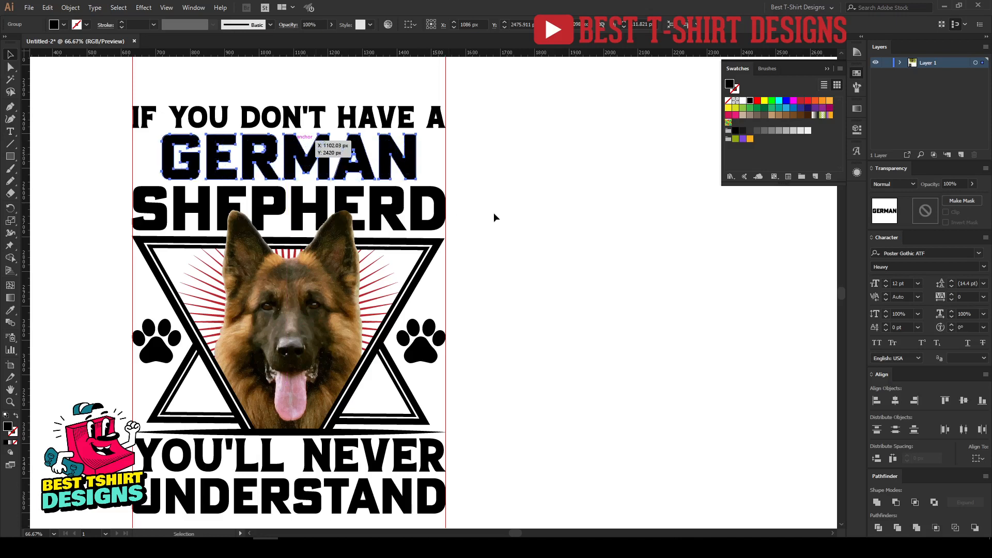
{"action": "left_click", "coordinate": [500, 214]}
Step: Place a smaller copy of the right paw after GERMAN, rotated 90° with toes facing outward and scaled to about 76 px tall
{"action": "scroll", "coordinate": [500, 215], "scroll_direction": "up", "scroll_amount": 2}
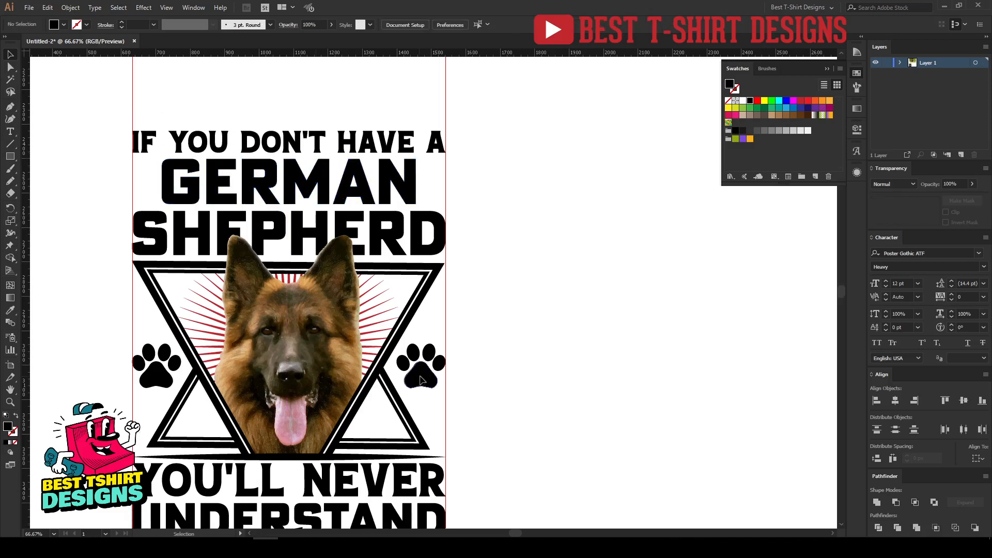
{"action": "left_click_drag", "start_coordinate": [420, 381], "coordinate": [432, 186]}
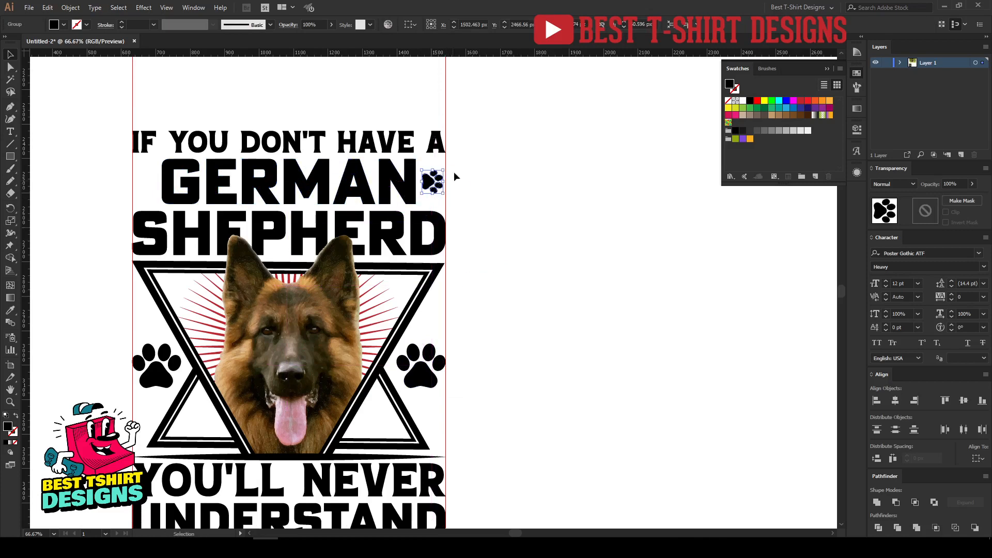
{"action": "scroll", "coordinate": [453, 169], "scroll_direction": "up", "scroll_amount": 3}
{"action": "left_click_drag", "start_coordinate": [430, 204], "coordinate": [431, 202]}
{"action": "scroll", "coordinate": [572, 281], "scroll_direction": "down", "scroll_amount": 2}
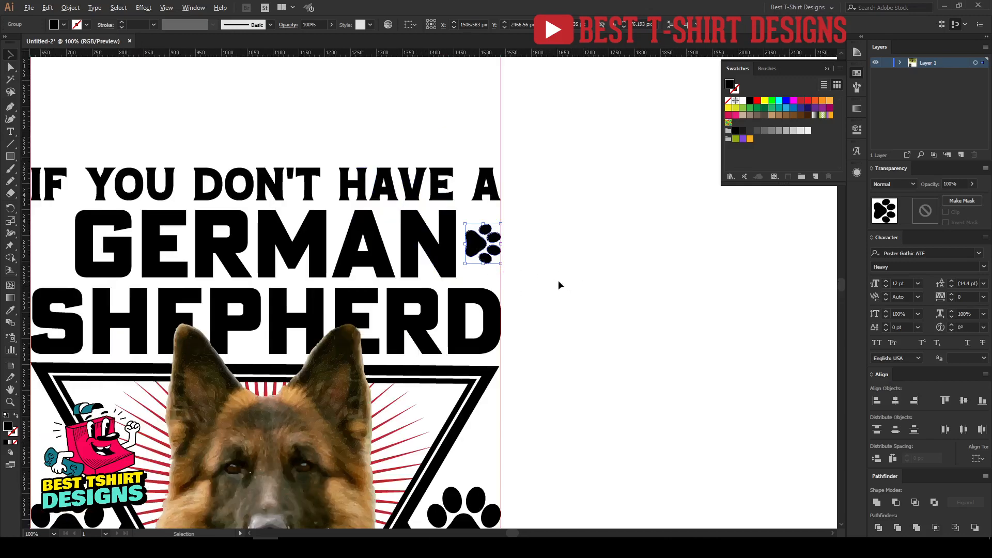
Step: Copy the small paw to the front of GERMAN and reflect it across the vertical axis
{"action": "scroll", "coordinate": [558, 285], "scroll_direction": "down", "scroll_amount": 1}
{"action": "left_click_drag", "start_coordinate": [504, 258], "coordinate": [220, 259]}
{"action": "key", "text": "o"}
{"action": "key", "text": "Return"}
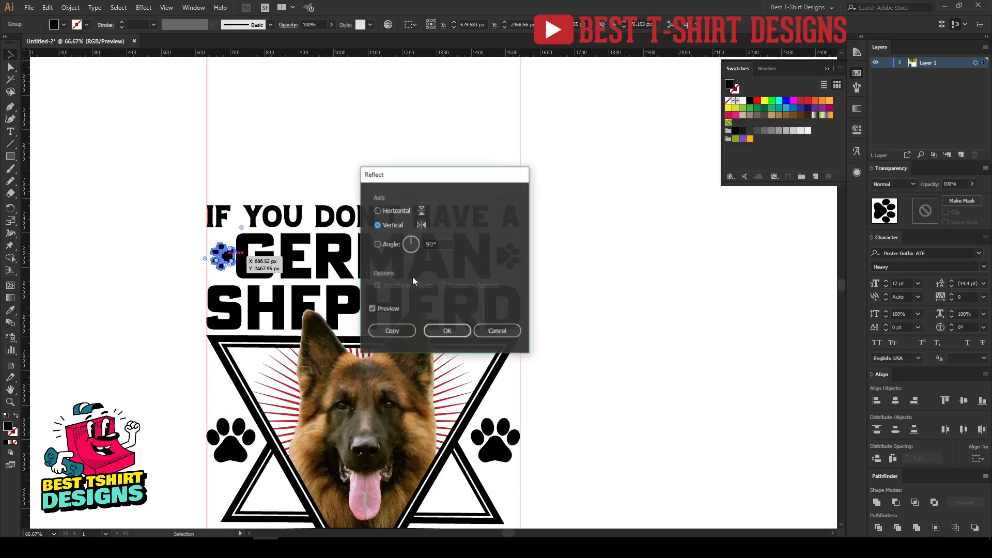
{"action": "left_click", "coordinate": [444, 330]}
Step: Align the small paw before GERMAN with the left edge of the SHEPHERD text
{"action": "scroll", "coordinate": [222, 273], "scroll_direction": "up", "scroll_amount": 2}
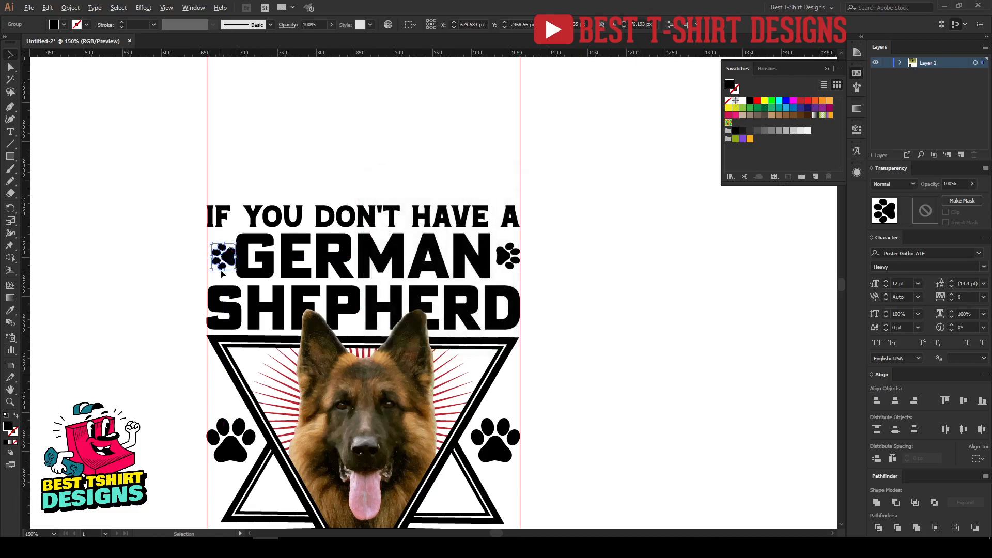
{"action": "left_click", "coordinate": [240, 313], "text": "shift"}
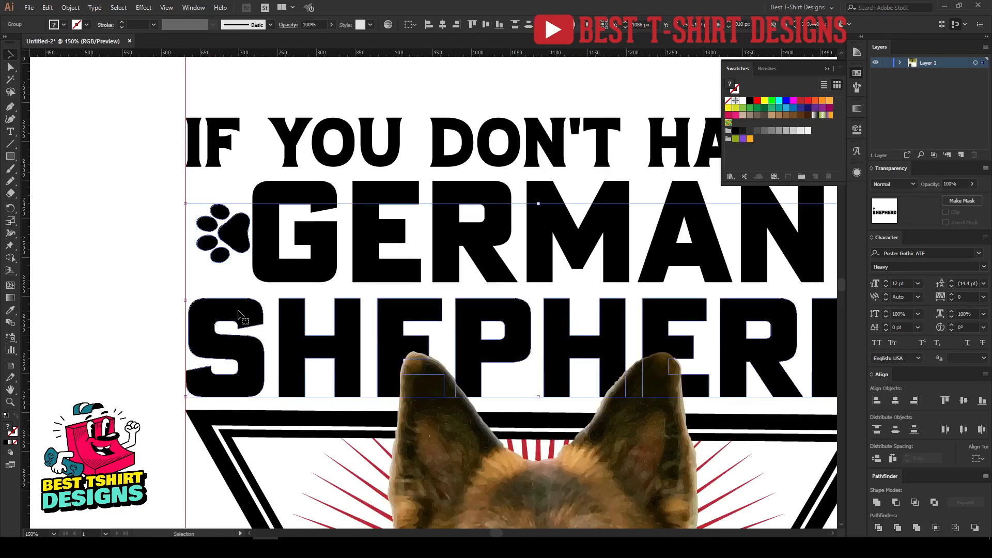
{"action": "left_click", "coordinate": [239, 314]}
{"action": "left_click", "coordinate": [429, 25]}
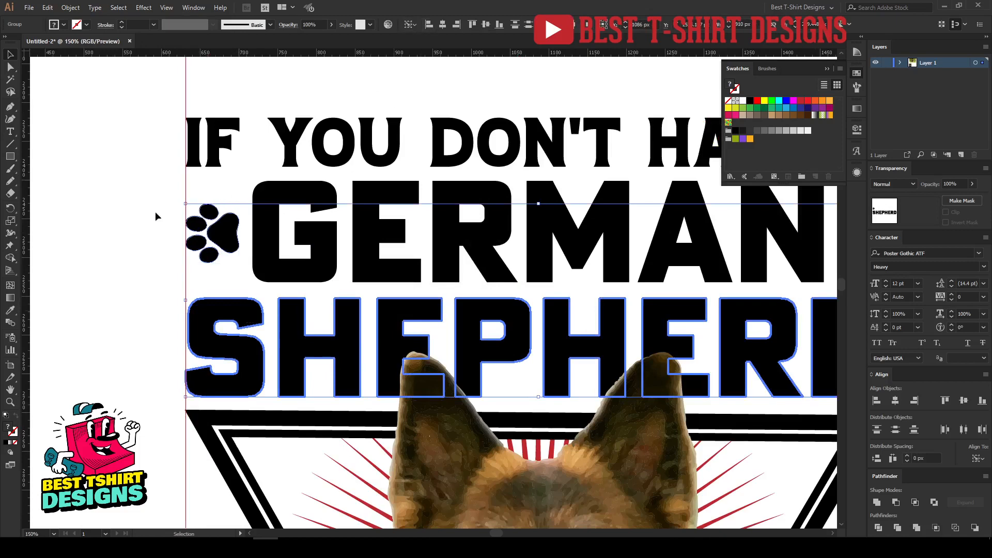
{"action": "left_click", "coordinate": [110, 228]}
Step: Align both small paws with the GERMAN text on their vertical centres
{"action": "scroll", "coordinate": [110, 227], "scroll_direction": "down", "scroll_amount": 2}
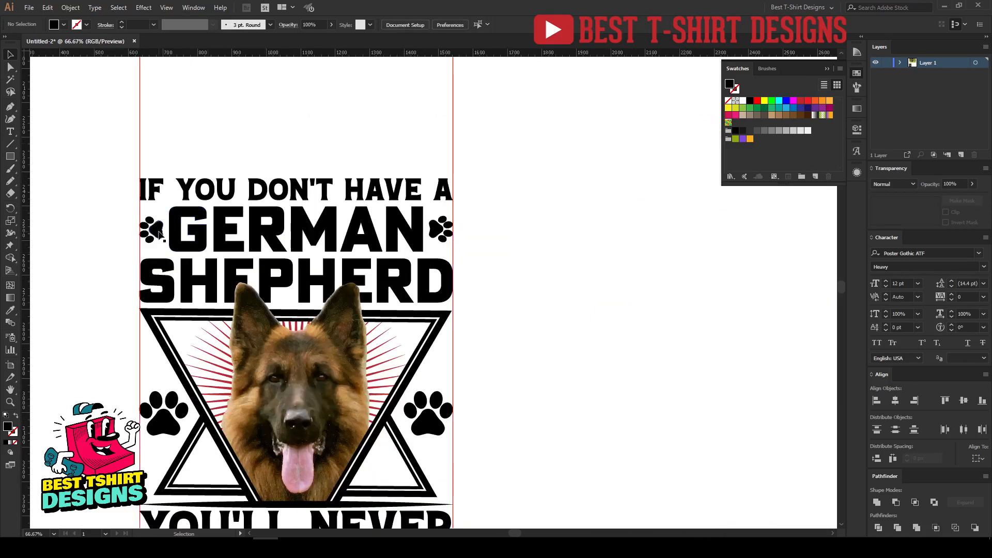
{"action": "left_click", "coordinate": [435, 230], "text": "shift"}
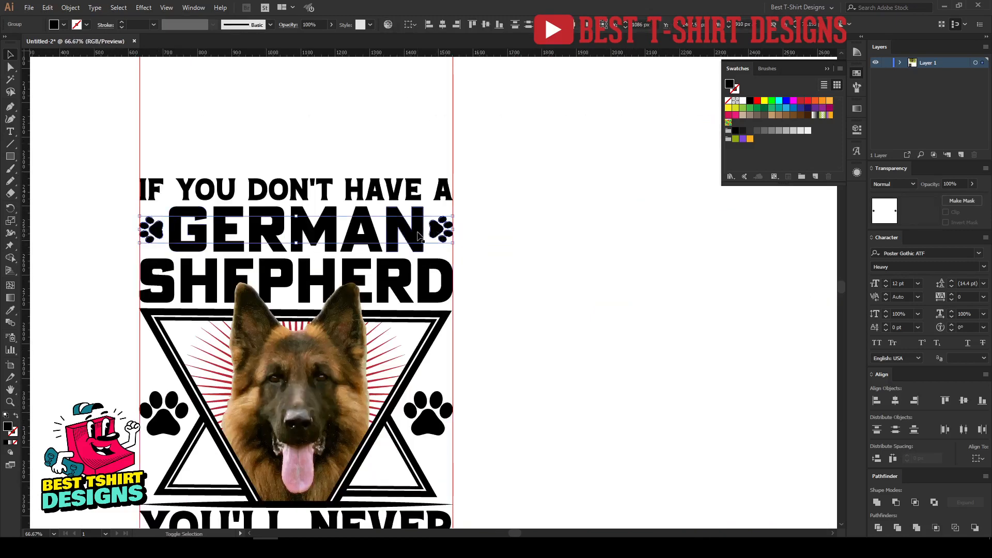
{"action": "left_click", "coordinate": [417, 236], "text": "shift"}
{"action": "left_click", "coordinate": [487, 22]}
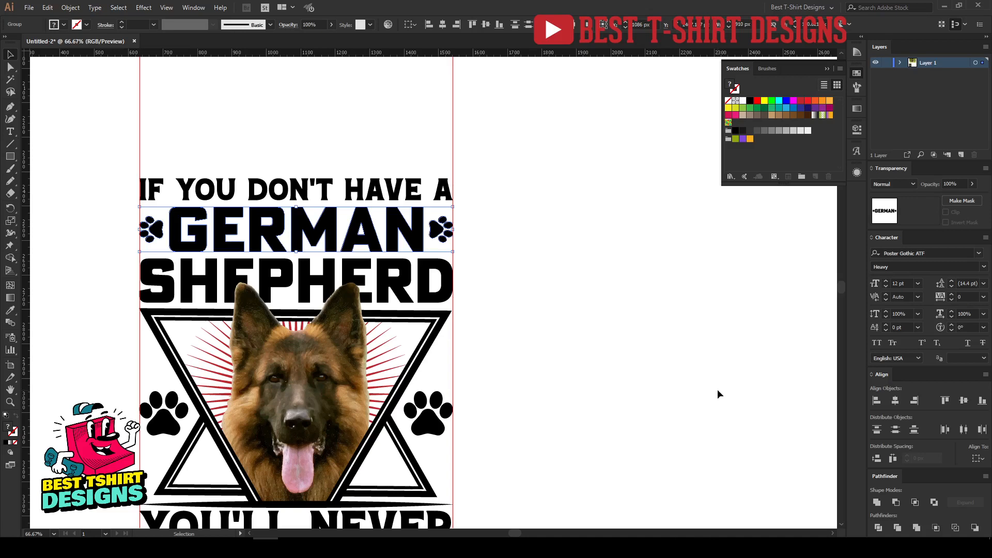
{"action": "left_click", "coordinate": [586, 313]}
Step: Place a smaller paw copy inside each of the two small triangles and align the pair on their vertical centres
{"action": "key", "text": "ctrl+minus"}
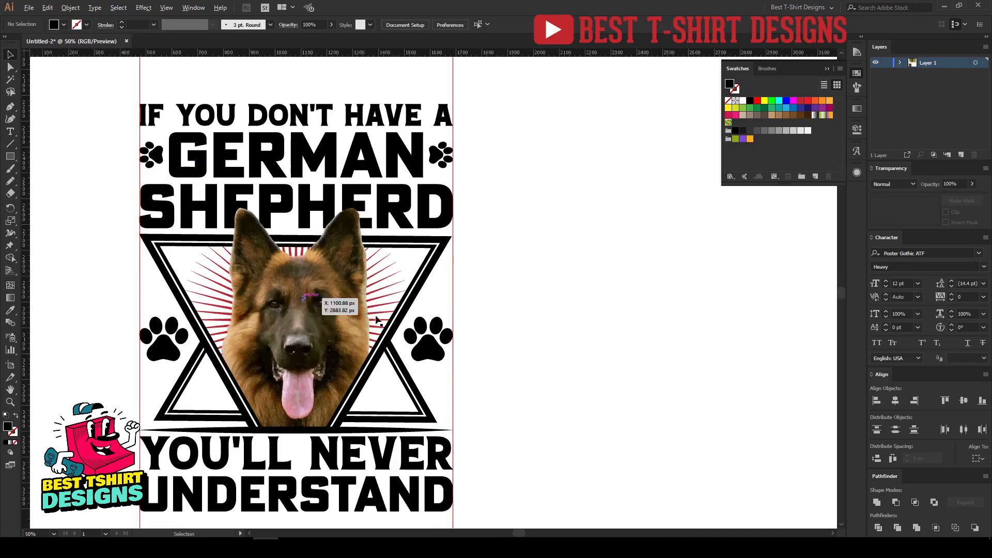
{"action": "scroll", "coordinate": [237, 424], "scroll_direction": "up", "scroll_amount": 1}
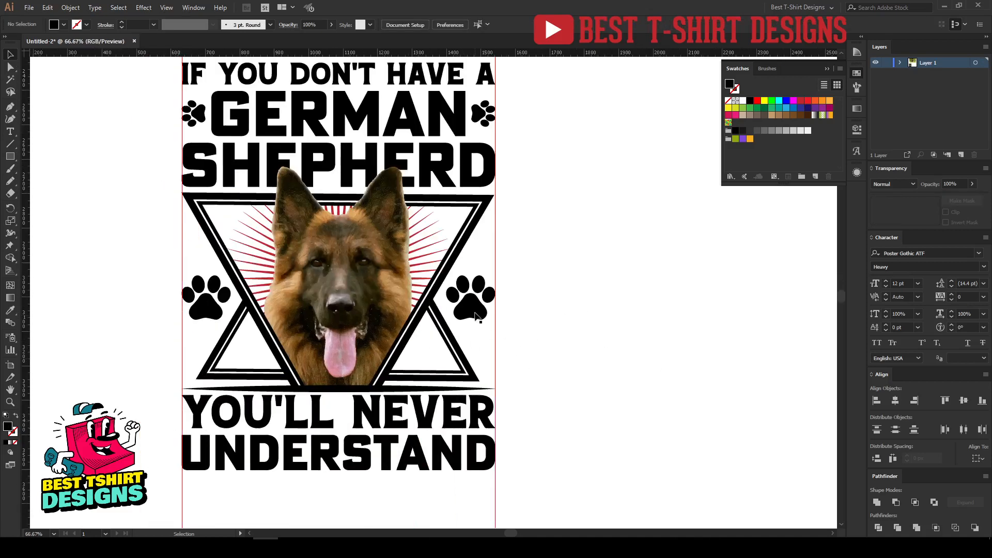
{"action": "left_click_drag", "start_coordinate": [475, 316], "coordinate": [253, 358]}
{"action": "left_click", "coordinate": [618, 342]}
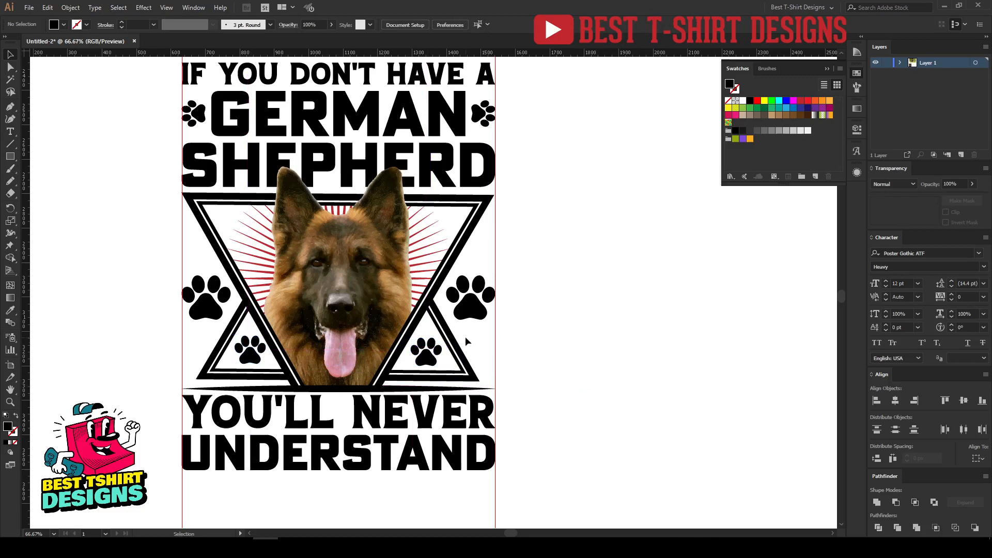
{"action": "left_click_drag", "start_coordinate": [465, 336], "coordinate": [253, 370]}
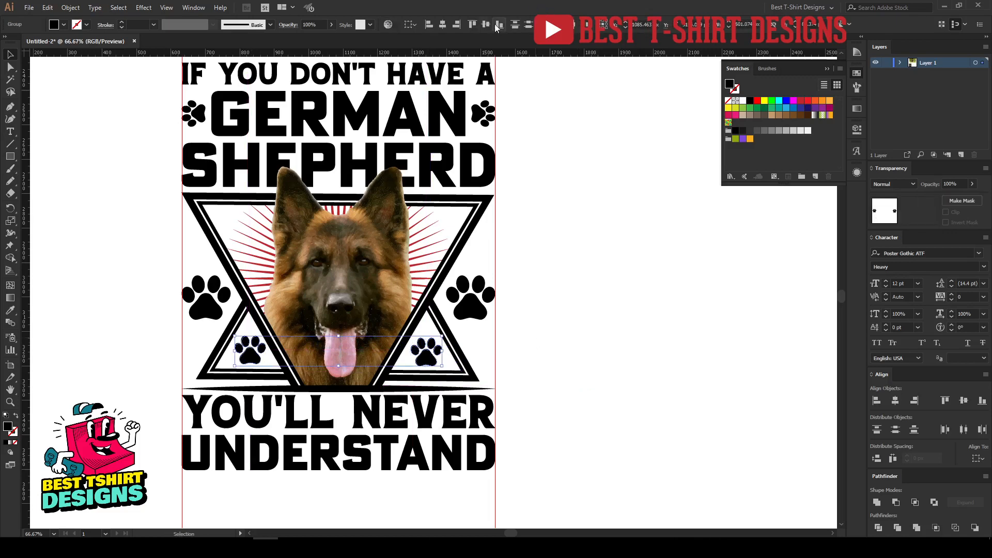
{"action": "left_click", "coordinate": [485, 24]}
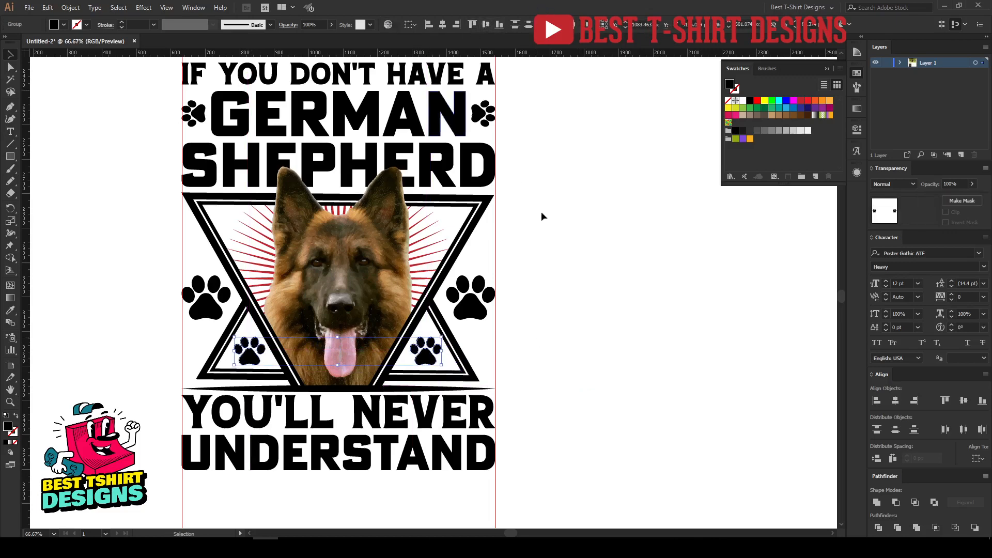
{"action": "left_click", "coordinate": [574, 347]}
Step: Delete the two vertical guides running along the design's outer edges
{"action": "key", "text": "ctrl+minus"}
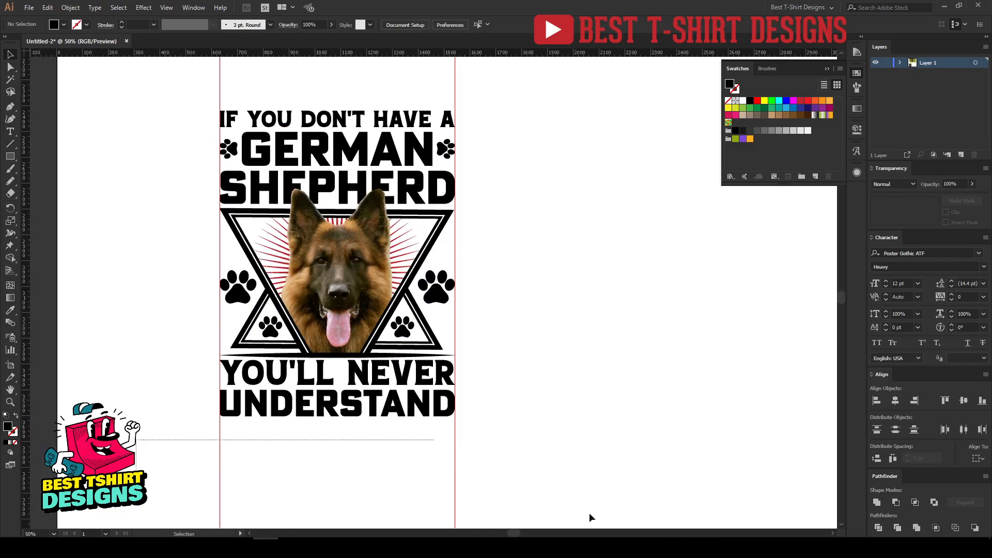
{"action": "right_click", "coordinate": [456, 445]}
{"action": "left_click", "coordinate": [499, 370]}
{"action": "left_click_drag", "start_coordinate": [124, 466], "coordinate": [701, 473]}
{"action": "key", "text": "Delete"}
Step: Select the whole design, expand its appearance, and expand all fills and strokes
{"action": "scroll", "coordinate": [701, 473], "scroll_direction": "up", "scroll_amount": 1}
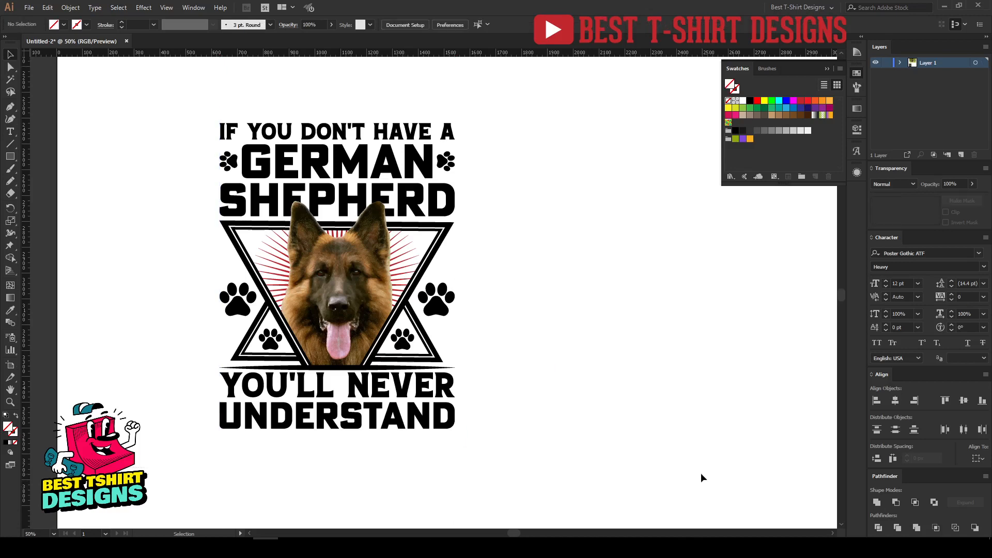
{"action": "scroll", "coordinate": [700, 473], "scroll_direction": "up", "scroll_amount": 1}
{"action": "left_click_drag", "start_coordinate": [170, 97], "coordinate": [579, 497]}
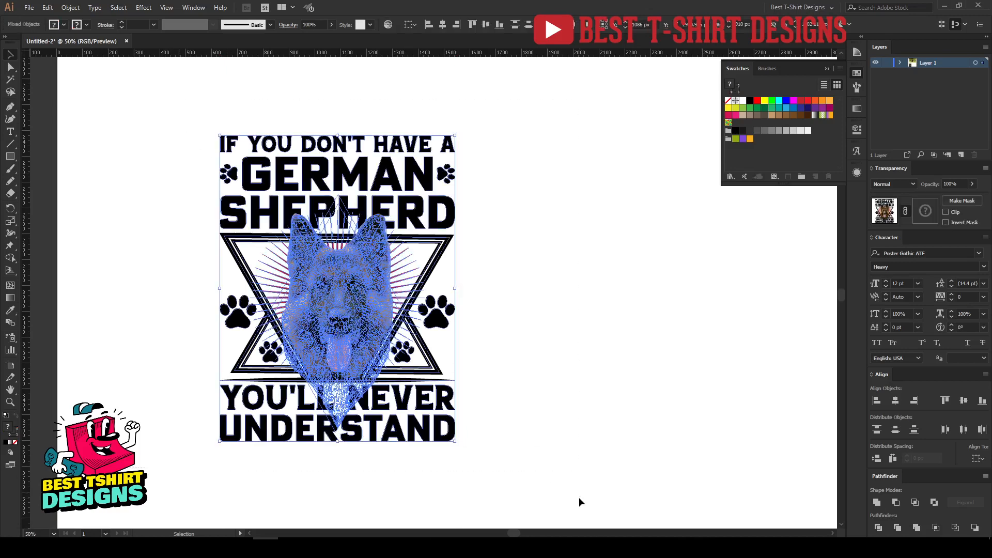
{"action": "left_click", "coordinate": [71, 7]}
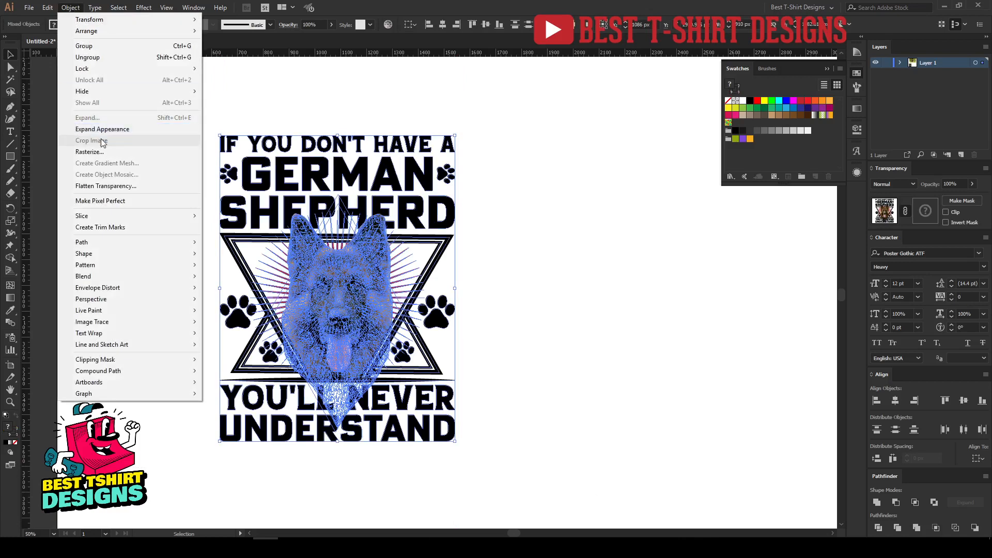
{"action": "left_click", "coordinate": [100, 129]}
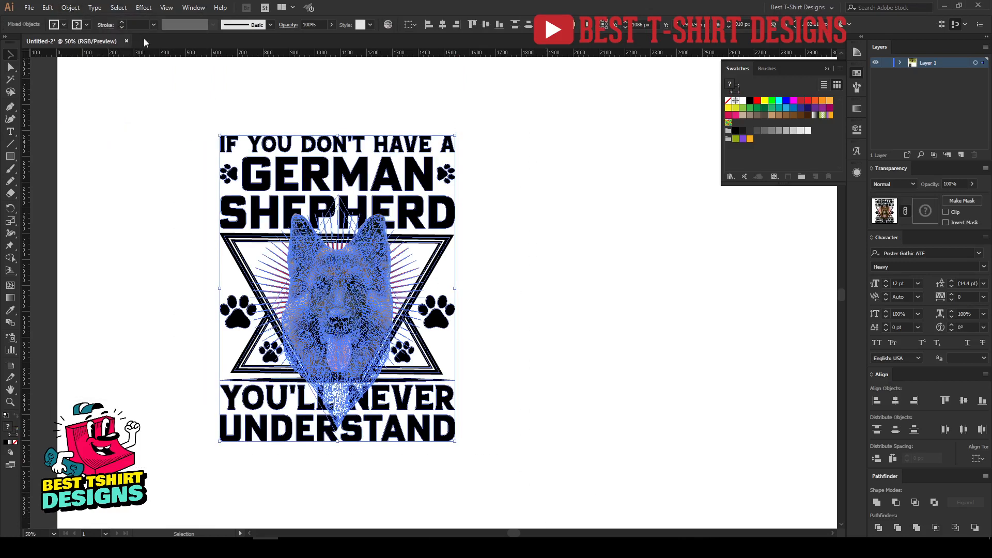
{"action": "left_click", "coordinate": [71, 7]}
{"action": "left_click", "coordinate": [91, 120]}
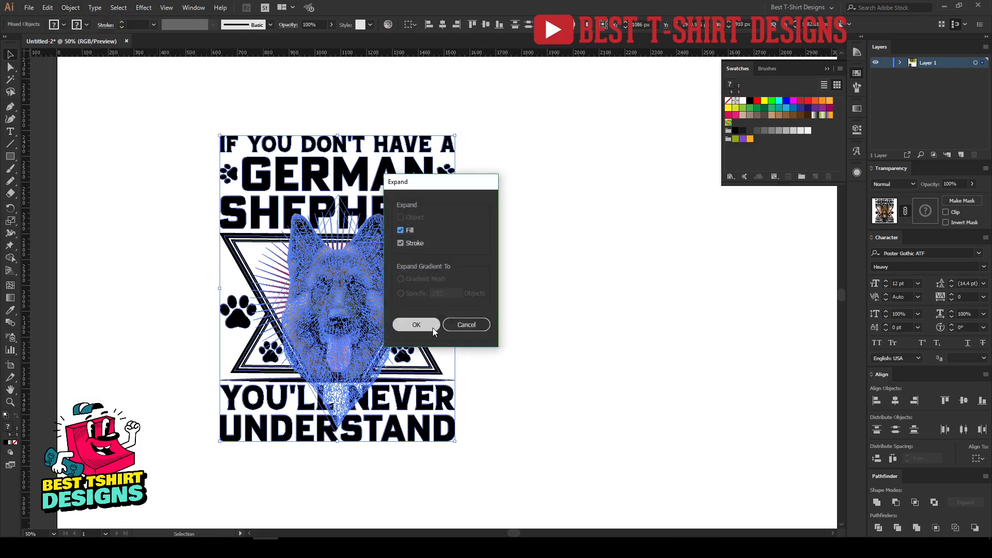
{"action": "left_click", "coordinate": [431, 327]}
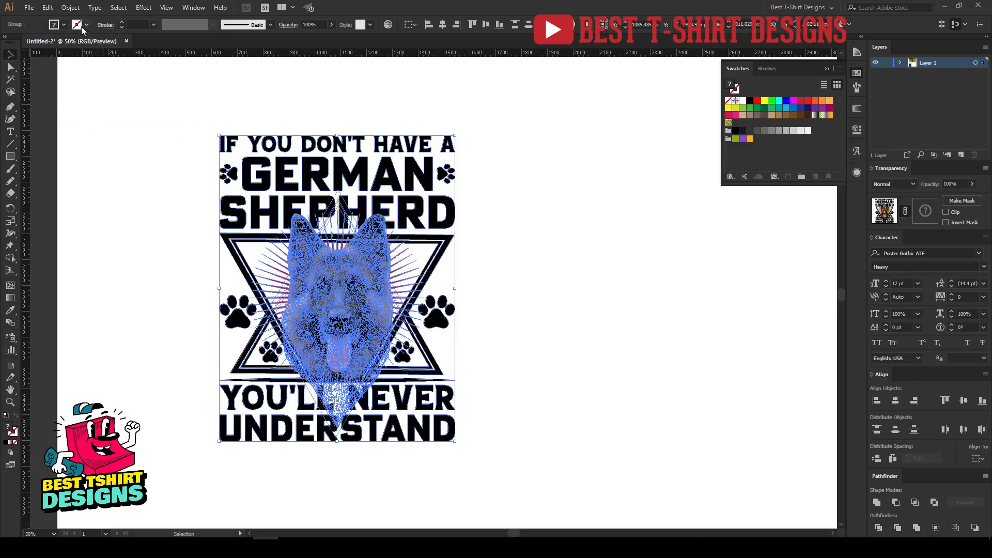
{"action": "left_click_drag", "start_coordinate": [178, 110], "coordinate": [561, 511]}
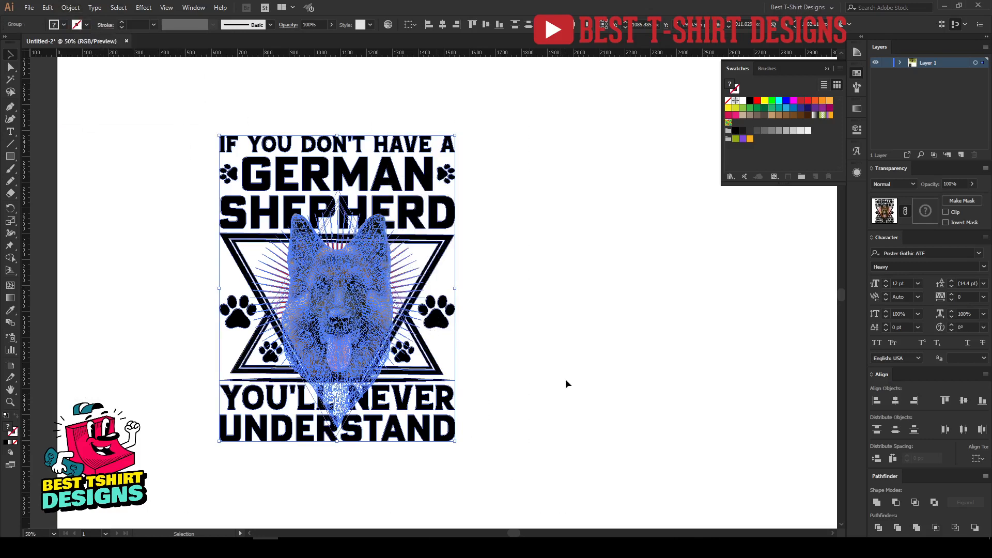
{"action": "left_click", "coordinate": [543, 296]}
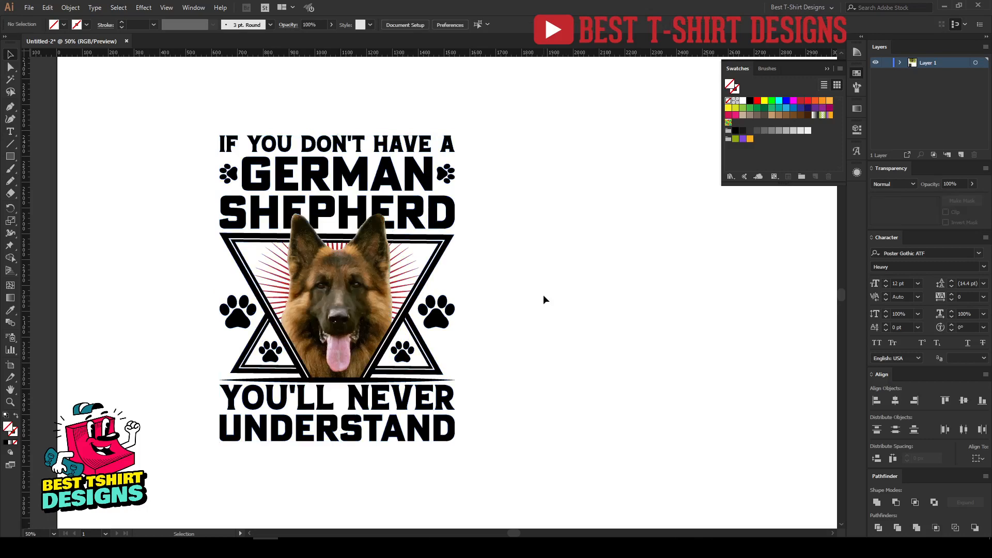
Step: Recolour the three upper text lines and the small paw after GERMAN with a brown sampled from the dog's fur
{"action": "left_click", "coordinate": [440, 220]}
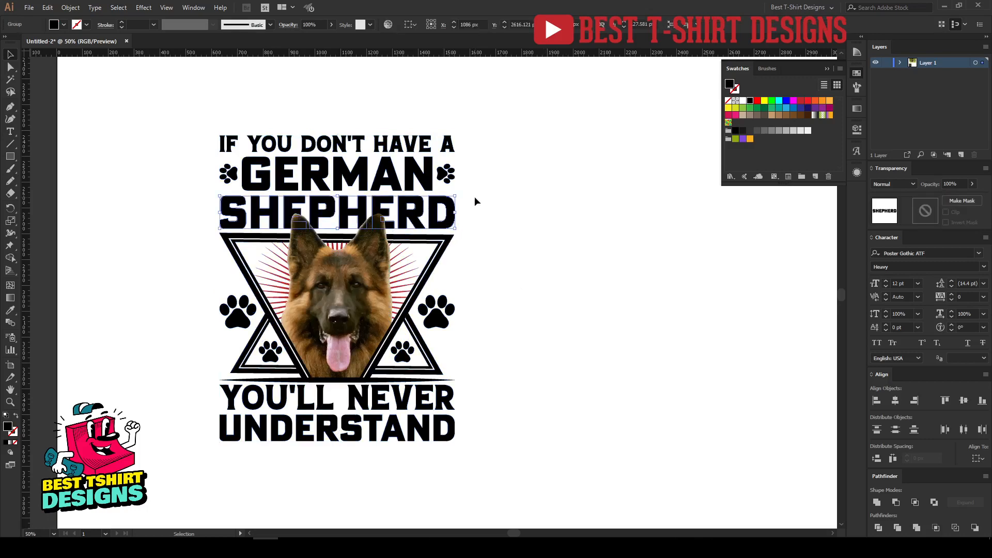
{"action": "left_click", "coordinate": [419, 133], "text": "shift"}
{"action": "key", "text": "i"}
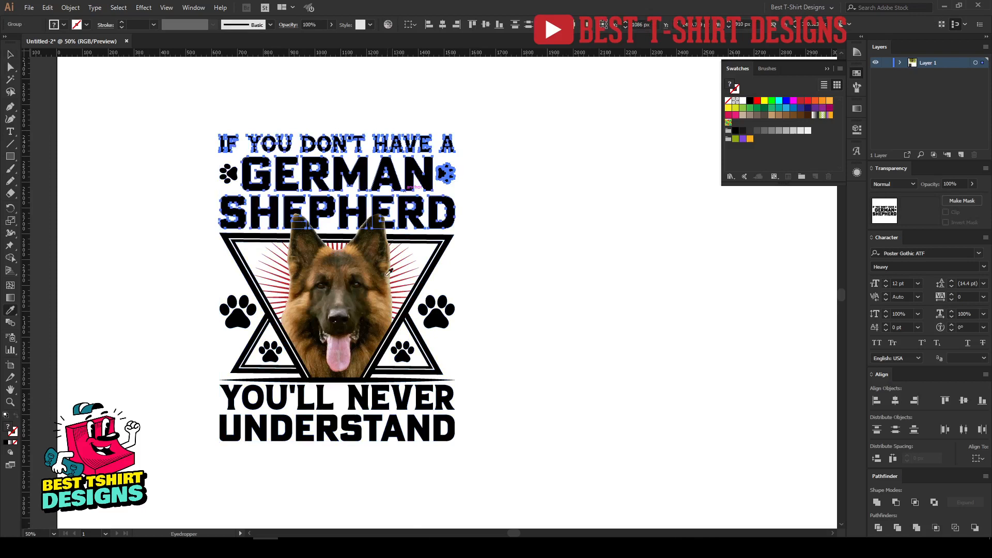
{"action": "left_click", "coordinate": [382, 305]}
{"action": "key", "text": "v"}
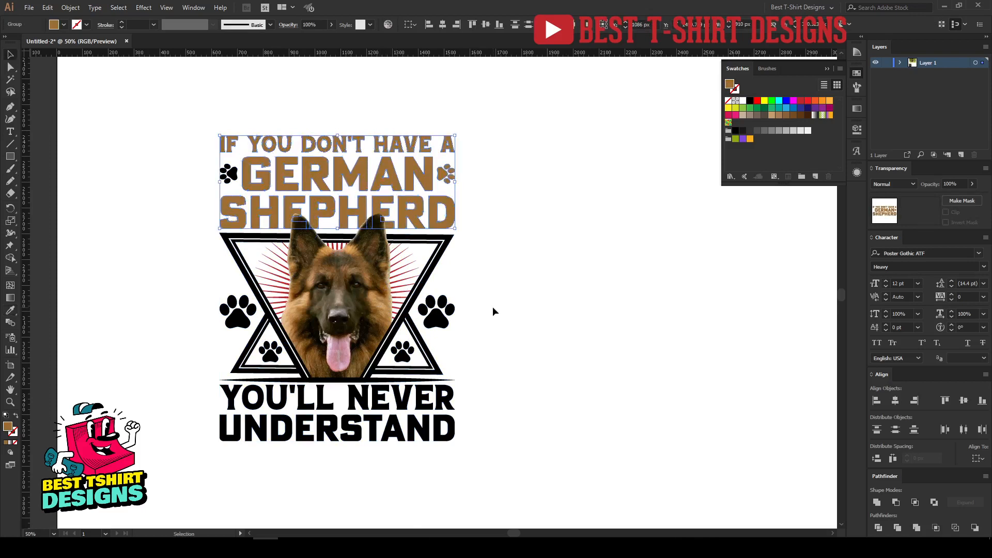
{"action": "left_click", "coordinate": [493, 311]}
Step: Recolour both large side paws and the small paw before GERMAN with the brown sampled from the upper text
{"action": "left_click", "coordinate": [437, 313]}
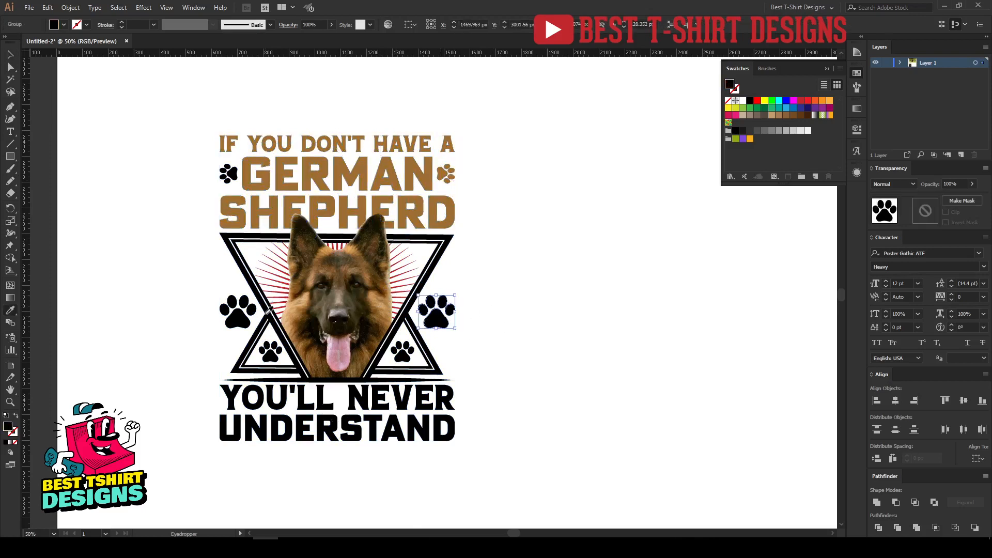
{"action": "key", "text": "i"}
{"action": "left_click", "coordinate": [293, 207]}
{"action": "key", "text": "v"}
{"action": "left_click", "coordinate": [228, 174]}
{"action": "key", "text": "i"}
{"action": "left_click", "coordinate": [250, 165]}
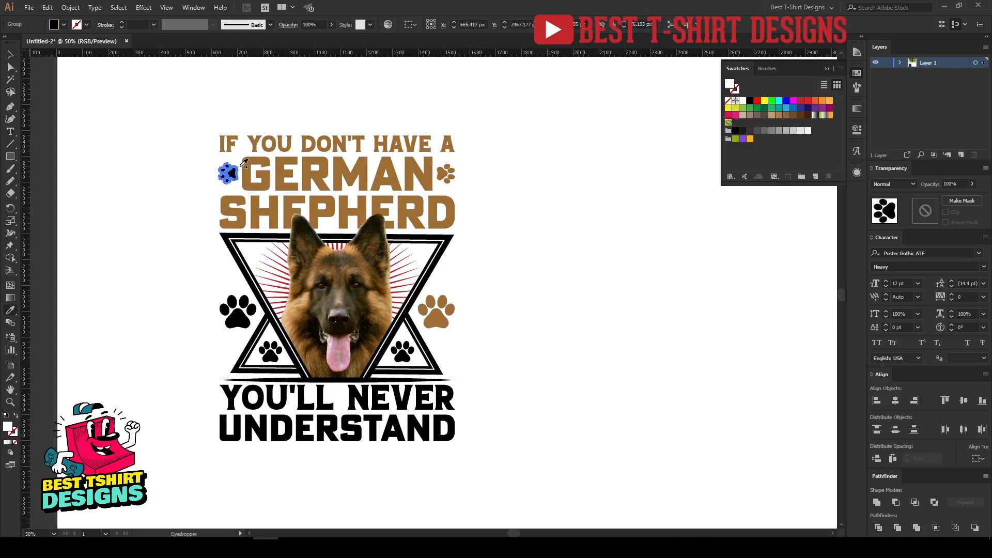
{"action": "left_click", "coordinate": [248, 168]}
{"action": "key", "text": "v"}
{"action": "left_click", "coordinate": [252, 311]}
{"action": "key", "text": "i"}
{"action": "left_click", "coordinate": [266, 210]}
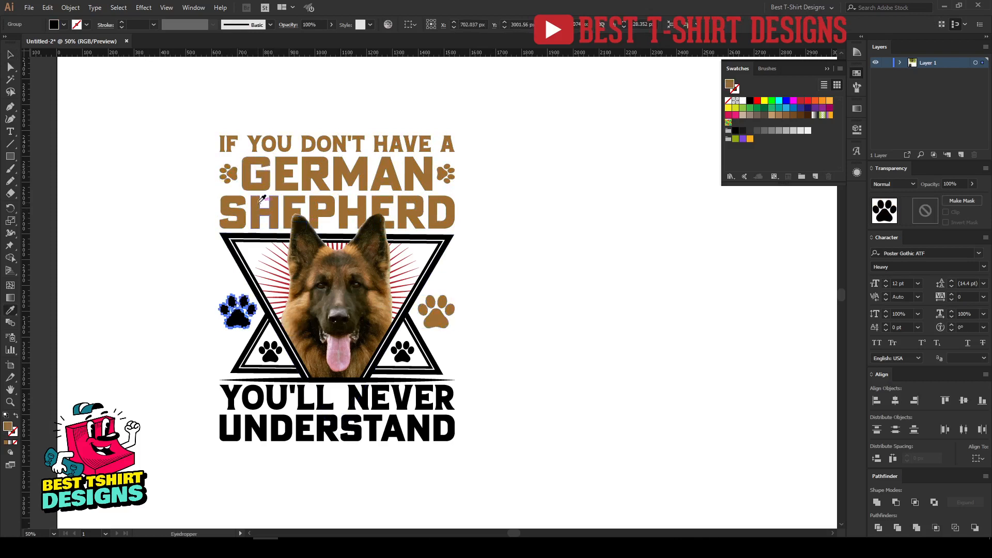
Step: Try to recolour the lower text and triangle frames together with the brown sampled from the large side paw
{"action": "key", "text": "v"}
{"action": "mouse_move", "coordinate": [506, 468]}
{"action": "left_mouse_down"}
{"action": "mouse_move", "coordinate": [335, 447]}
{"action": "mouse_move", "coordinate": [120, 397]}
{"action": "left_mouse_up"}
{"action": "key", "text": "i"}
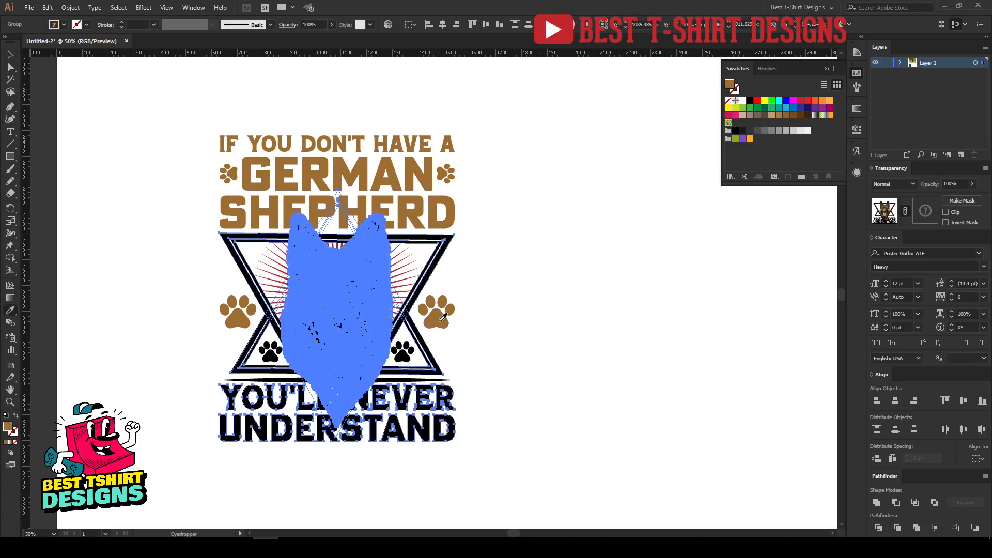
{"action": "left_click", "coordinate": [442, 319]}
{"action": "key", "text": "v"}
{"action": "left_click", "coordinate": [501, 334]}
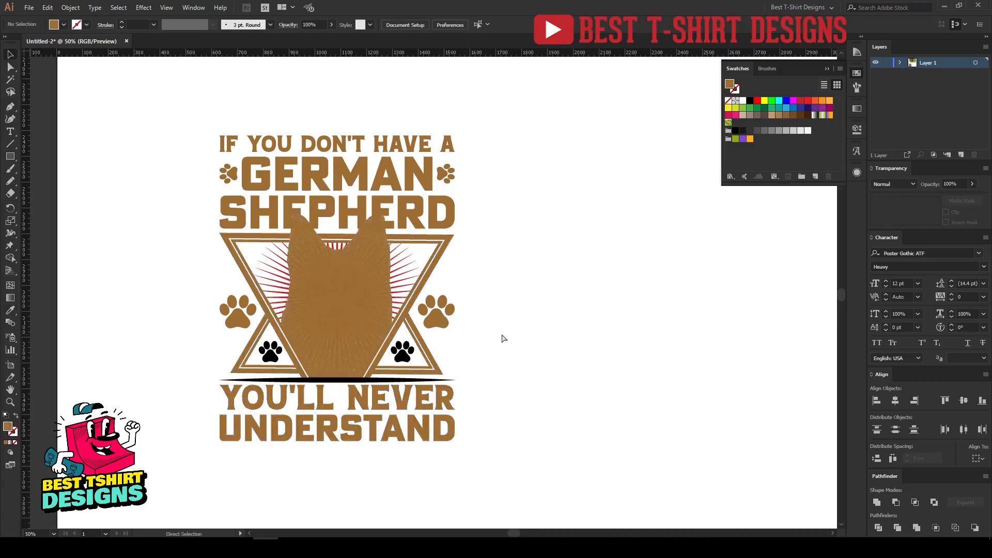
{"action": "key", "text": "ctrl+z"}
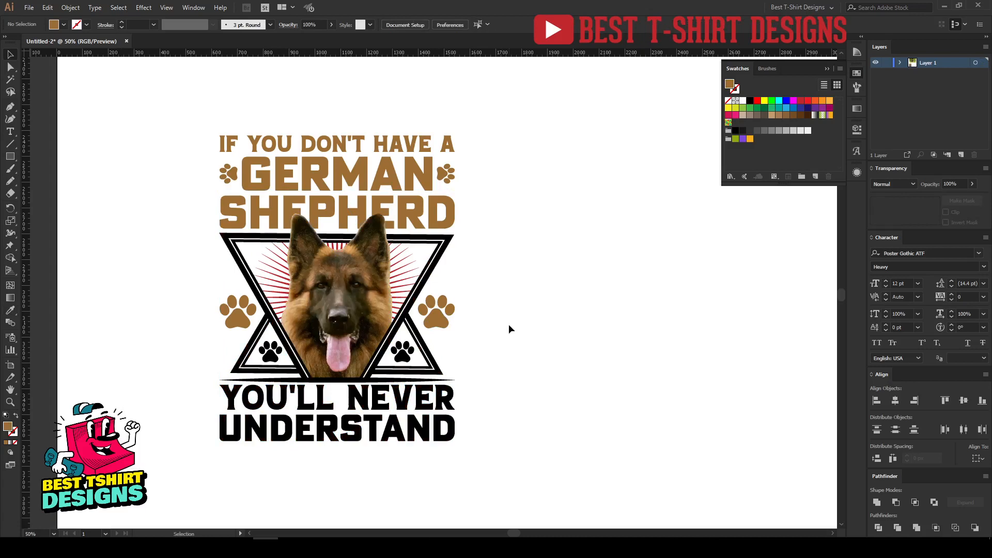
Step: Recolour YOU'LL NEVER UNDERSTAND, the divider line above it and the two small triangle paws with the large side paw's brown
{"action": "left_click", "coordinate": [421, 437]}
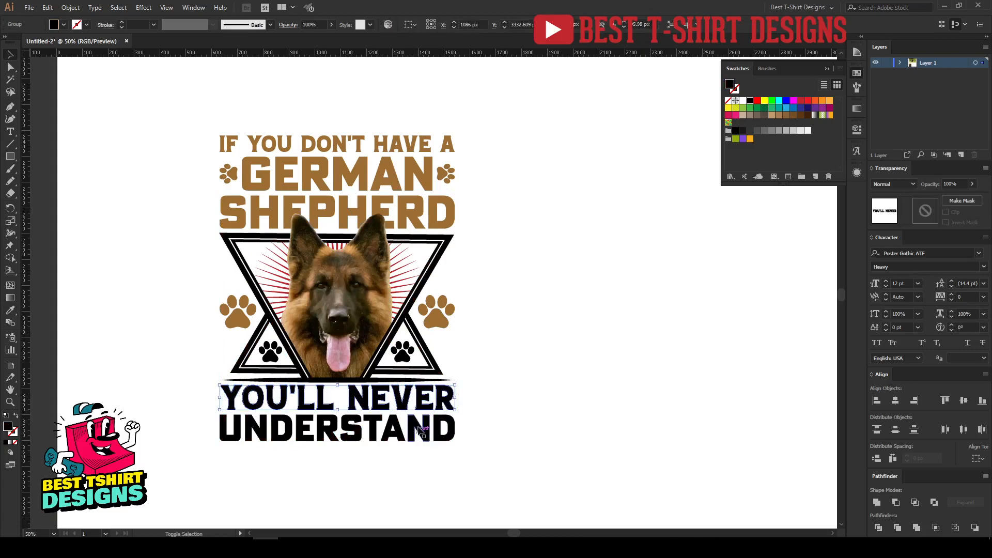
{"action": "left_click", "coordinate": [442, 381], "text": "shift"}
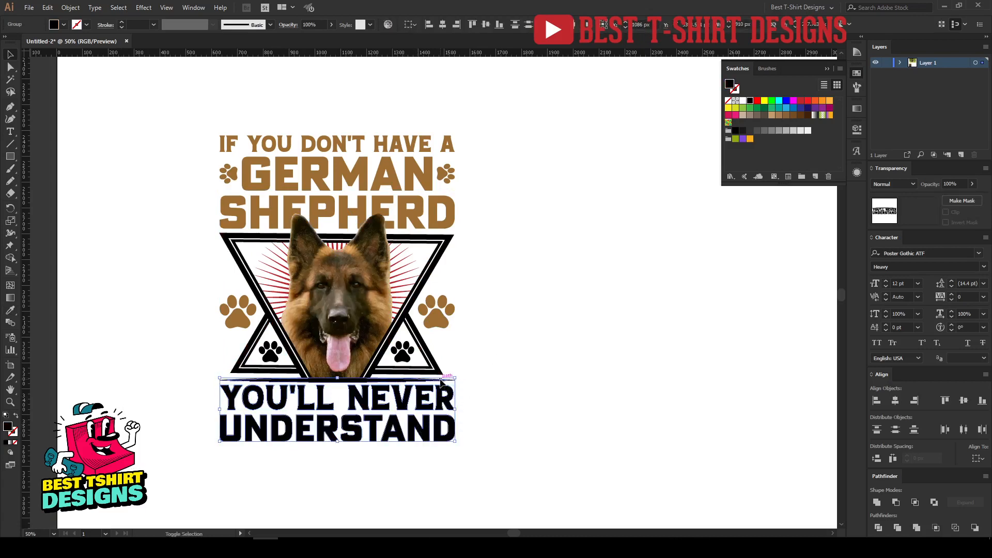
{"action": "left_click", "coordinate": [276, 354], "text": "shift"}
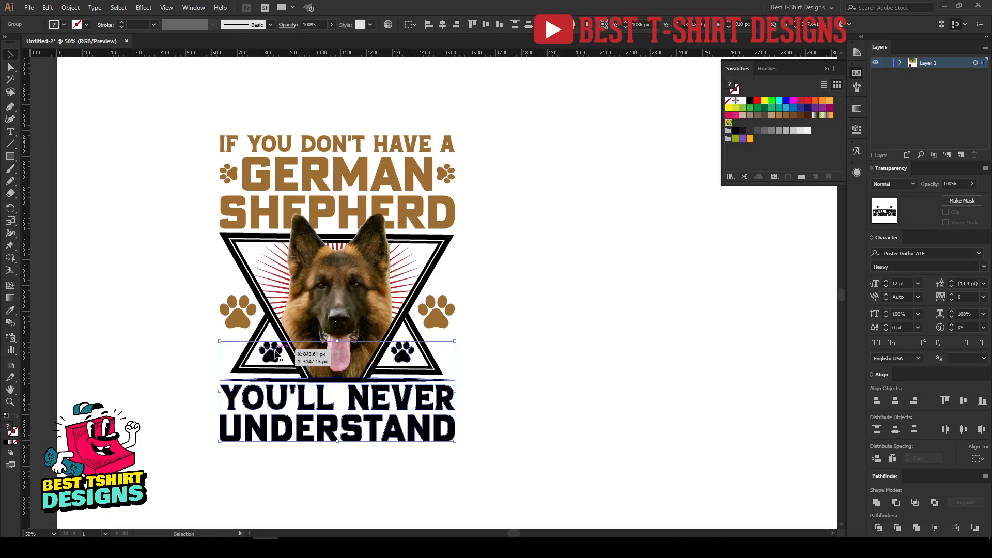
{"action": "key", "text": "i"}
{"action": "left_click", "coordinate": [448, 318]}
{"action": "key", "text": "v"}
Step: Isolate the triangle frames' group, recolour both frames with the side paw's brown, and give the ray burst behind the dog the same brown
{"action": "left_click", "coordinate": [414, 340]}
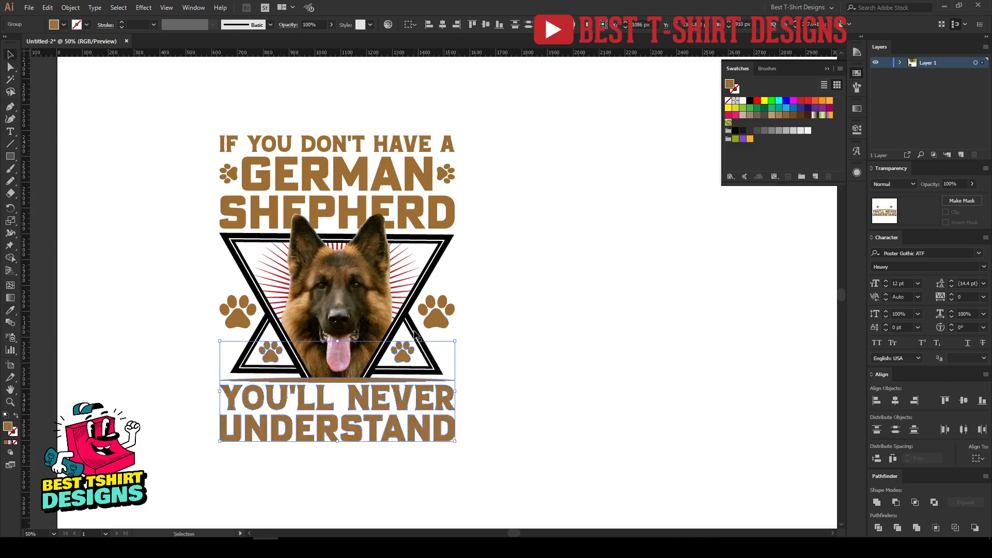
{"action": "double_click", "coordinate": [415, 335]}
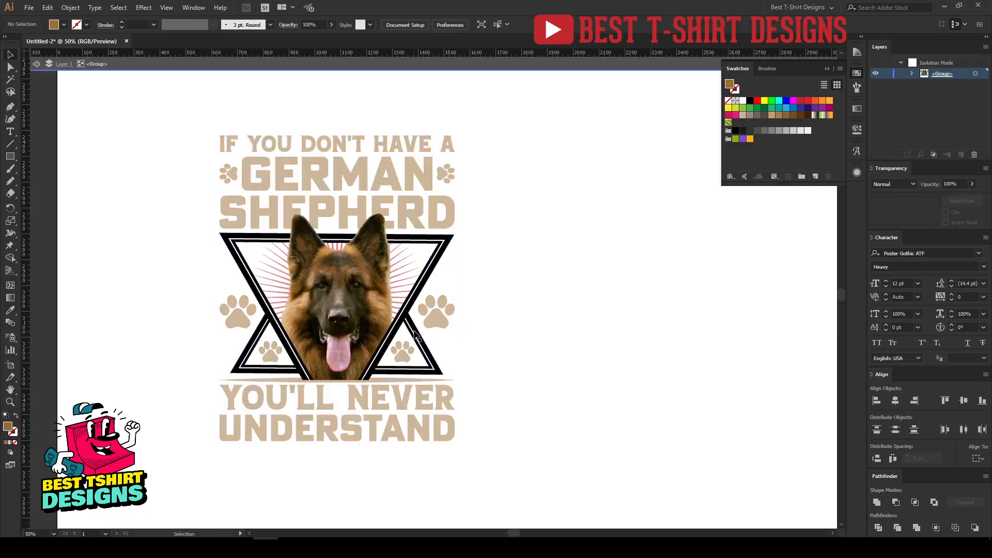
{"action": "left_click", "coordinate": [419, 299]}
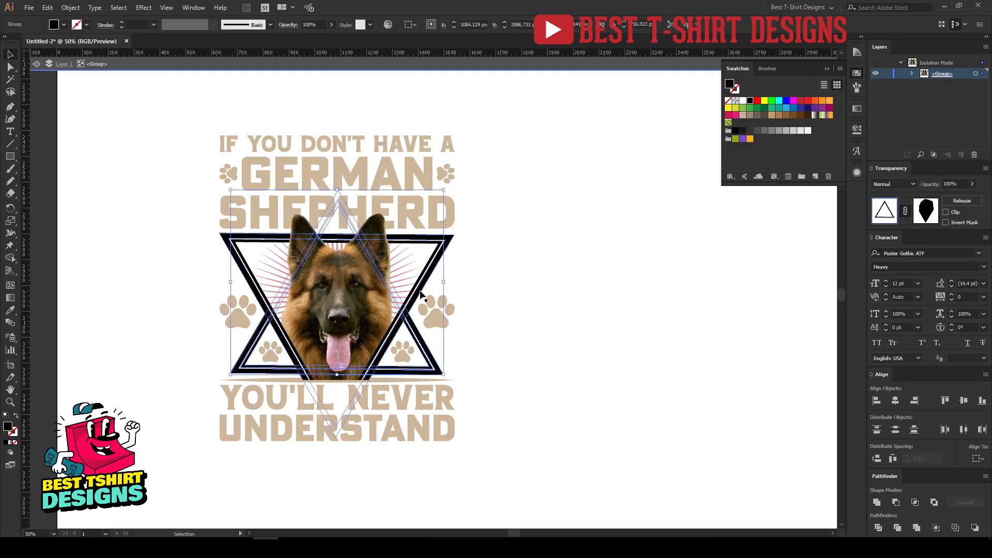
{"action": "key", "text": "i"}
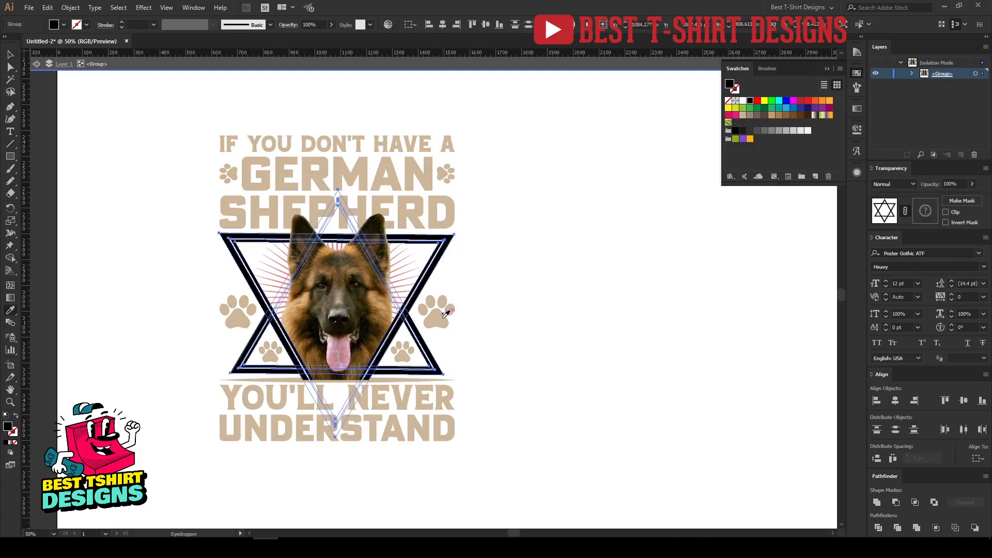
{"action": "left_click", "coordinate": [440, 316]}
{"action": "key", "text": "v"}
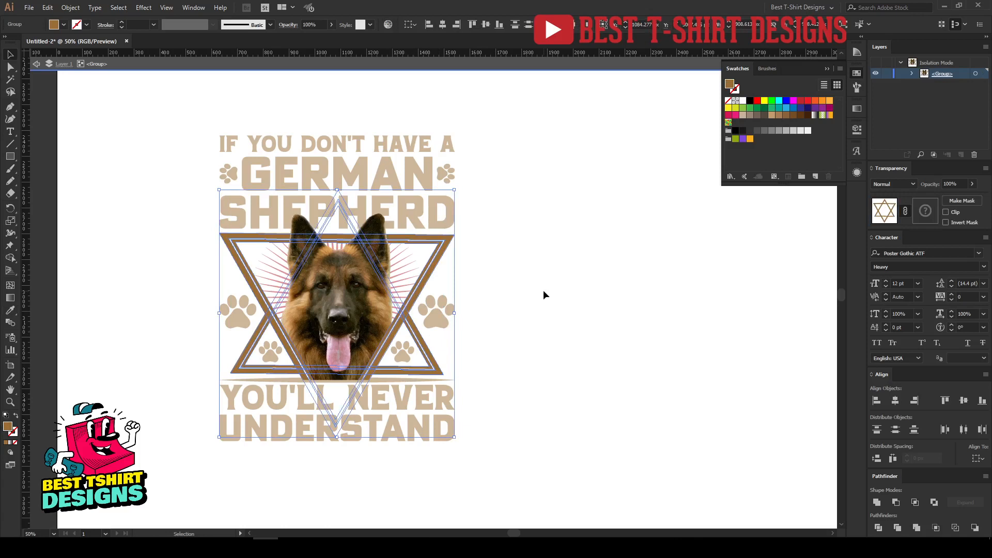
{"action": "left_click", "coordinate": [543, 288]}
{"action": "key", "text": "Escape"}
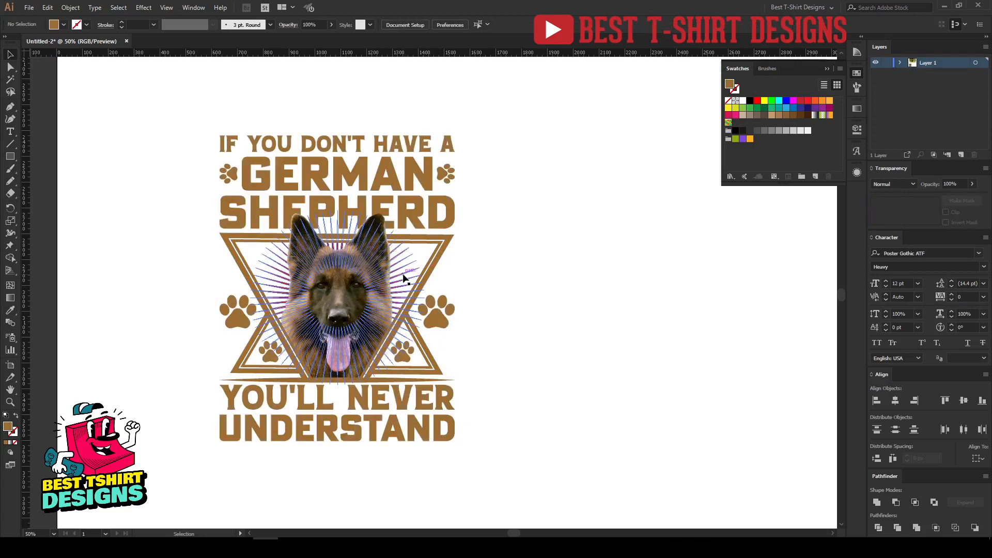
{"action": "left_click", "coordinate": [403, 277]}
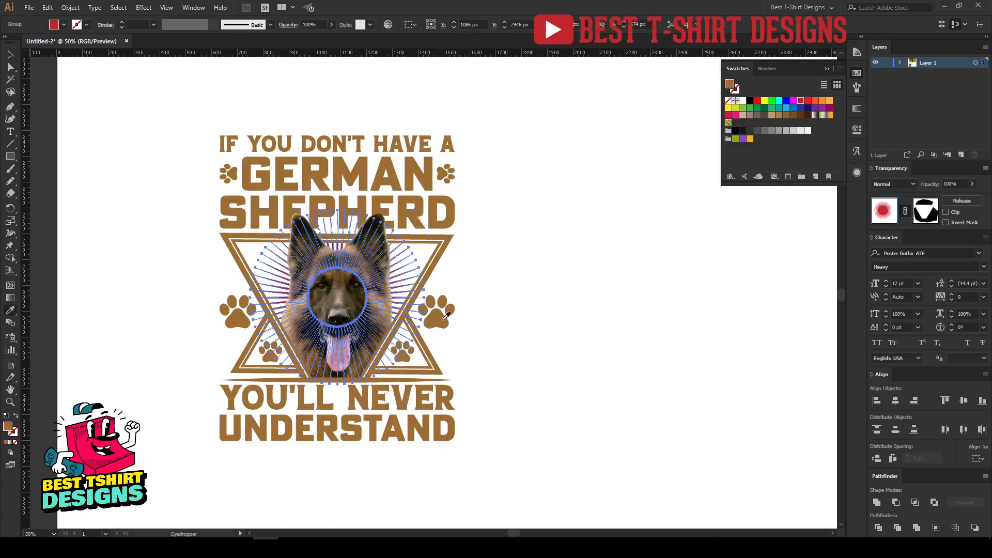
{"action": "left_click", "coordinate": [501, 318]}
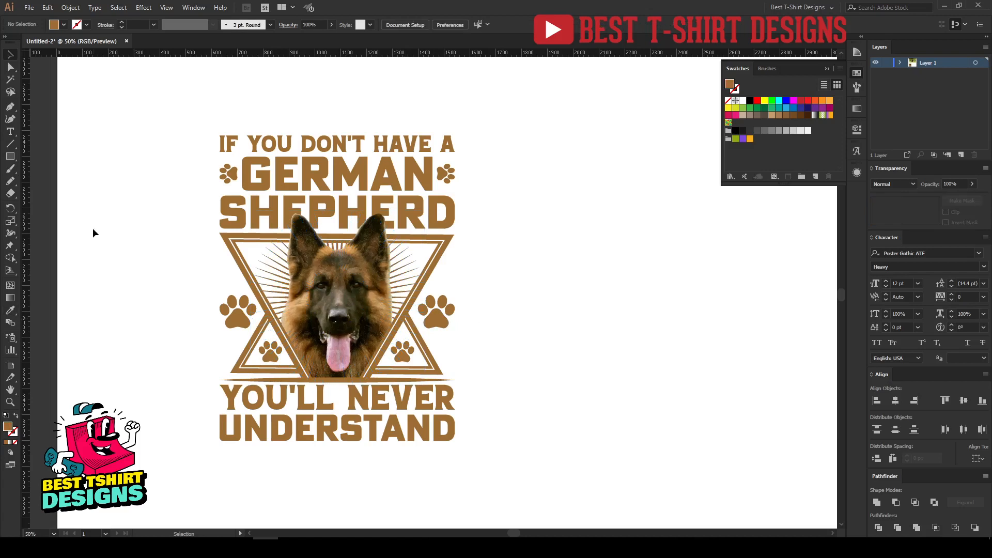
Step: Draw a rectangle about 1374 by 1476 px around the whole design, send it to the back, and fill it black
{"action": "left_click", "coordinate": [11, 158]}
{"action": "left_click_drag", "start_coordinate": [163, 110], "coordinate": [518, 491]}
{"action": "key", "text": "ctrl+shift+bracketleft"}
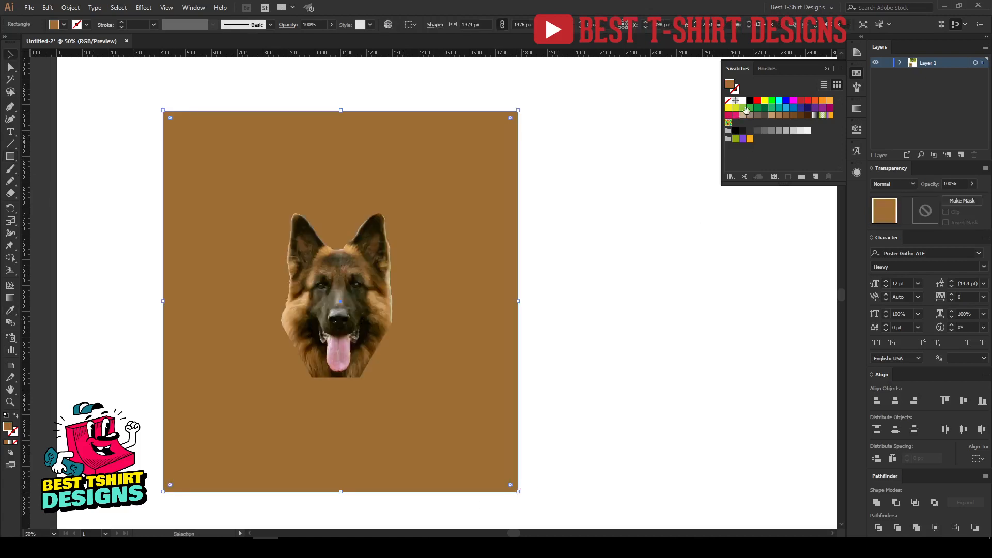
{"action": "left_click", "coordinate": [749, 100]}
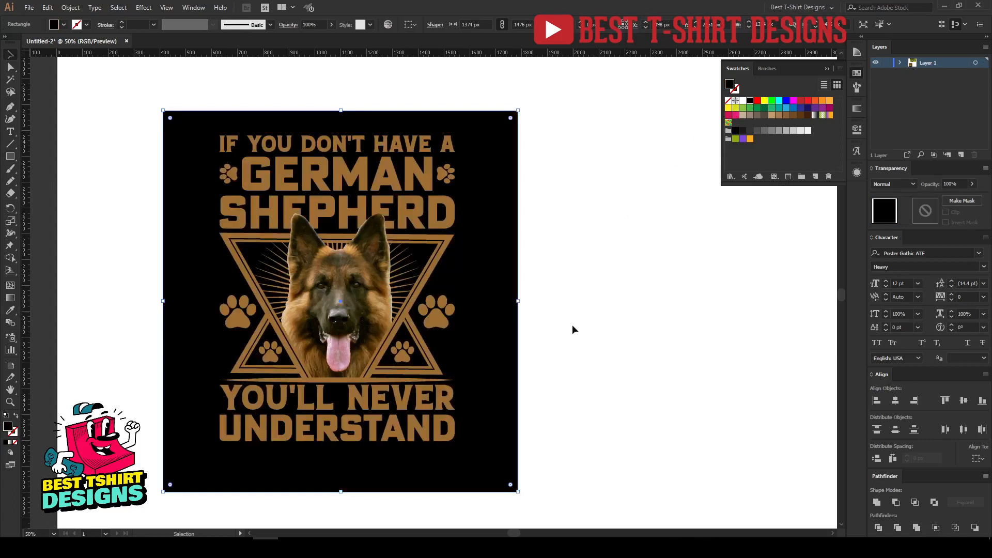
{"action": "left_click", "coordinate": [582, 338]}
Step: Examine the brown design closely against the black background, and hide the colour swatches
{"action": "left_click_drag", "start_coordinate": [587, 348], "coordinate": [652, 355]}
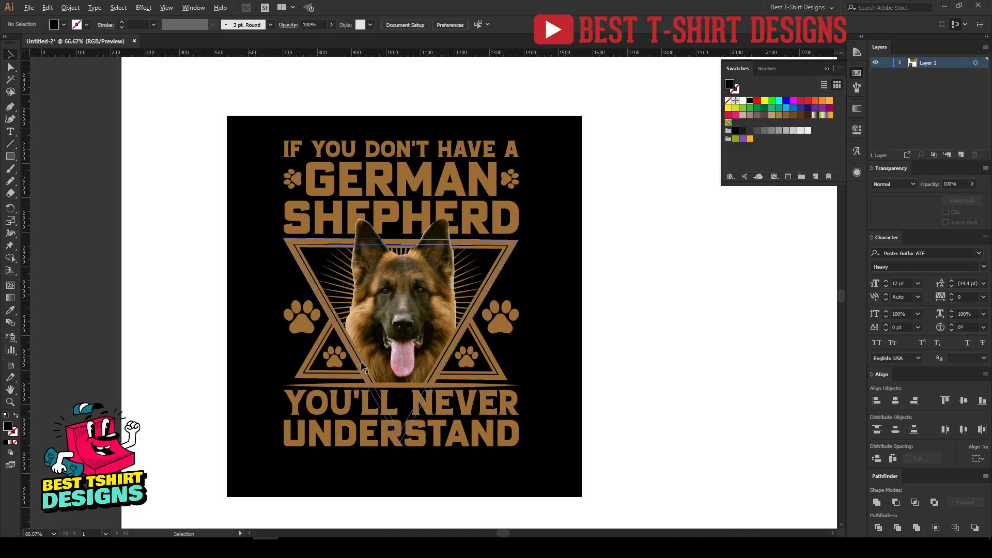
{"action": "scroll", "coordinate": [357, 363], "scroll_direction": "up", "scroll_amount": 1}
{"action": "scroll", "coordinate": [738, 340], "scroll_direction": "up", "scroll_amount": 2}
{"action": "key", "text": "space"}
{"action": "left_click_drag", "start_coordinate": [698, 357], "coordinate": [735, 341]}
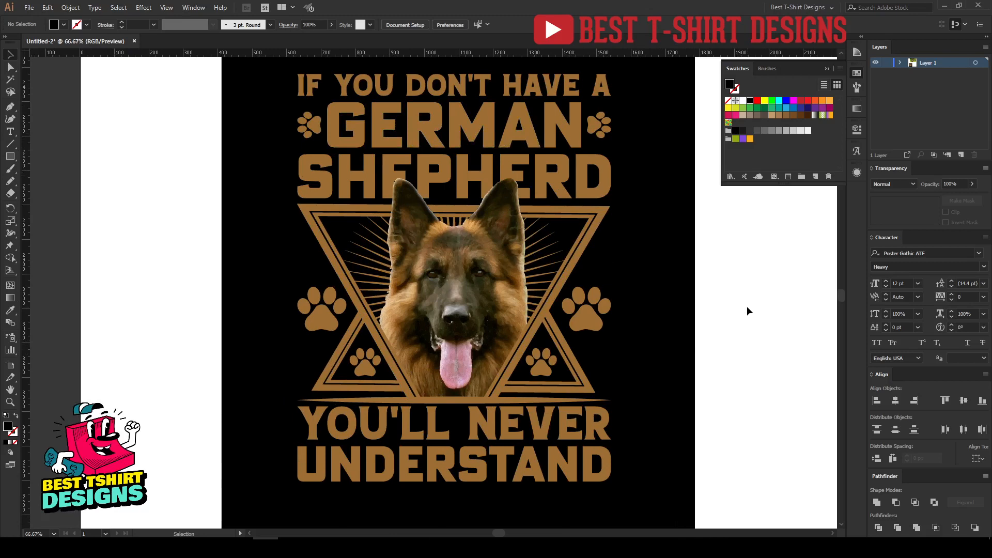
{"action": "scroll", "coordinate": [746, 306], "scroll_direction": "up", "scroll_amount": 1}
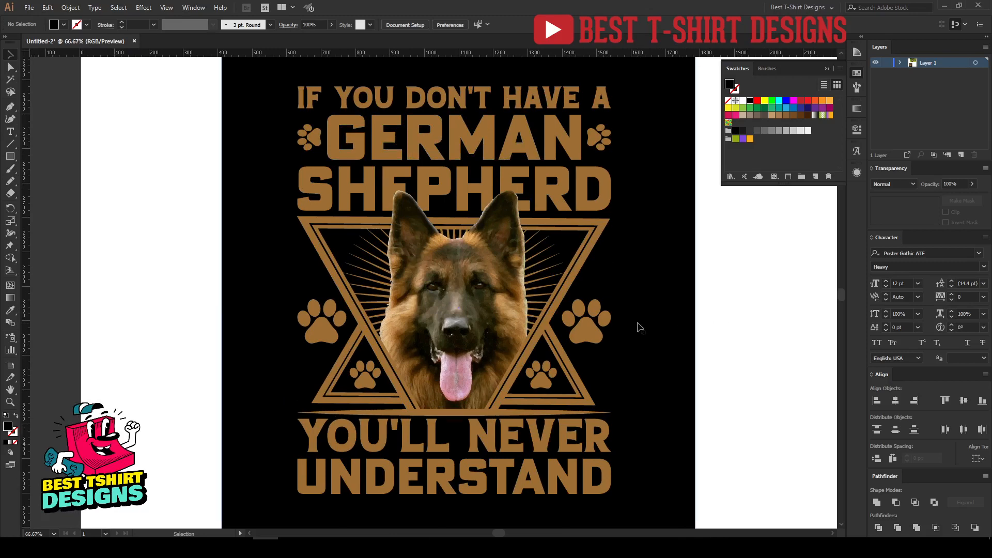
{"action": "key", "text": "space"}
{"action": "left_click_drag", "start_coordinate": [657, 322], "coordinate": [689, 321]}
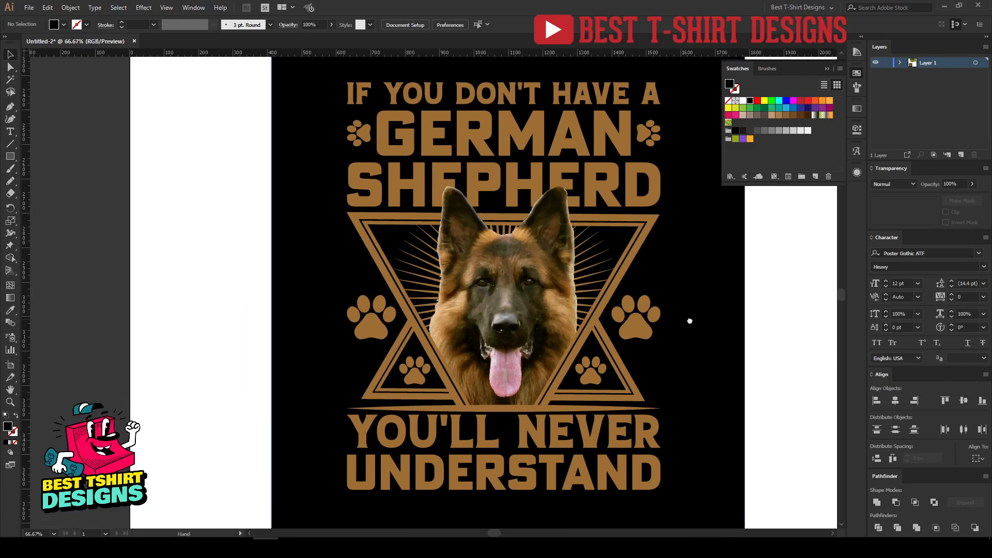
{"action": "left_click", "coordinate": [857, 72]}
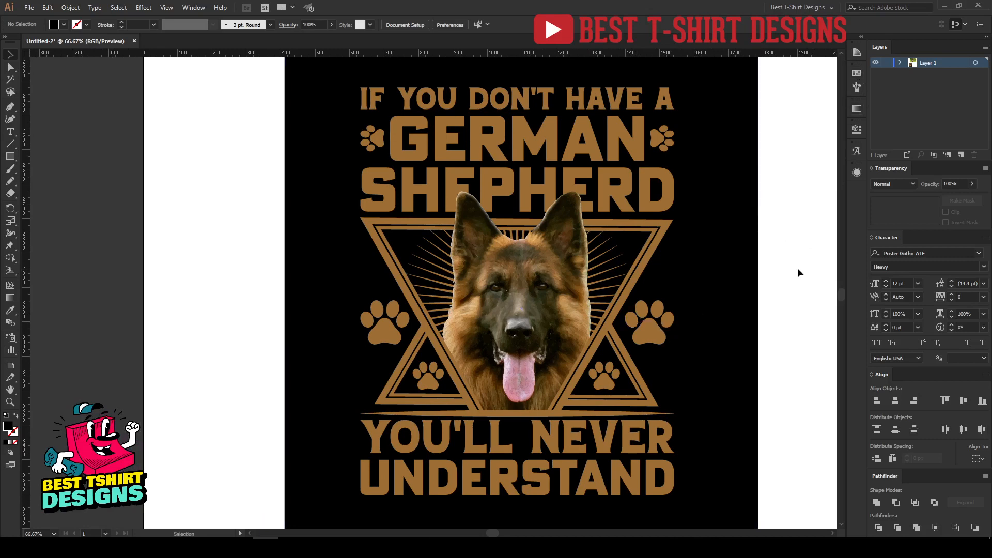